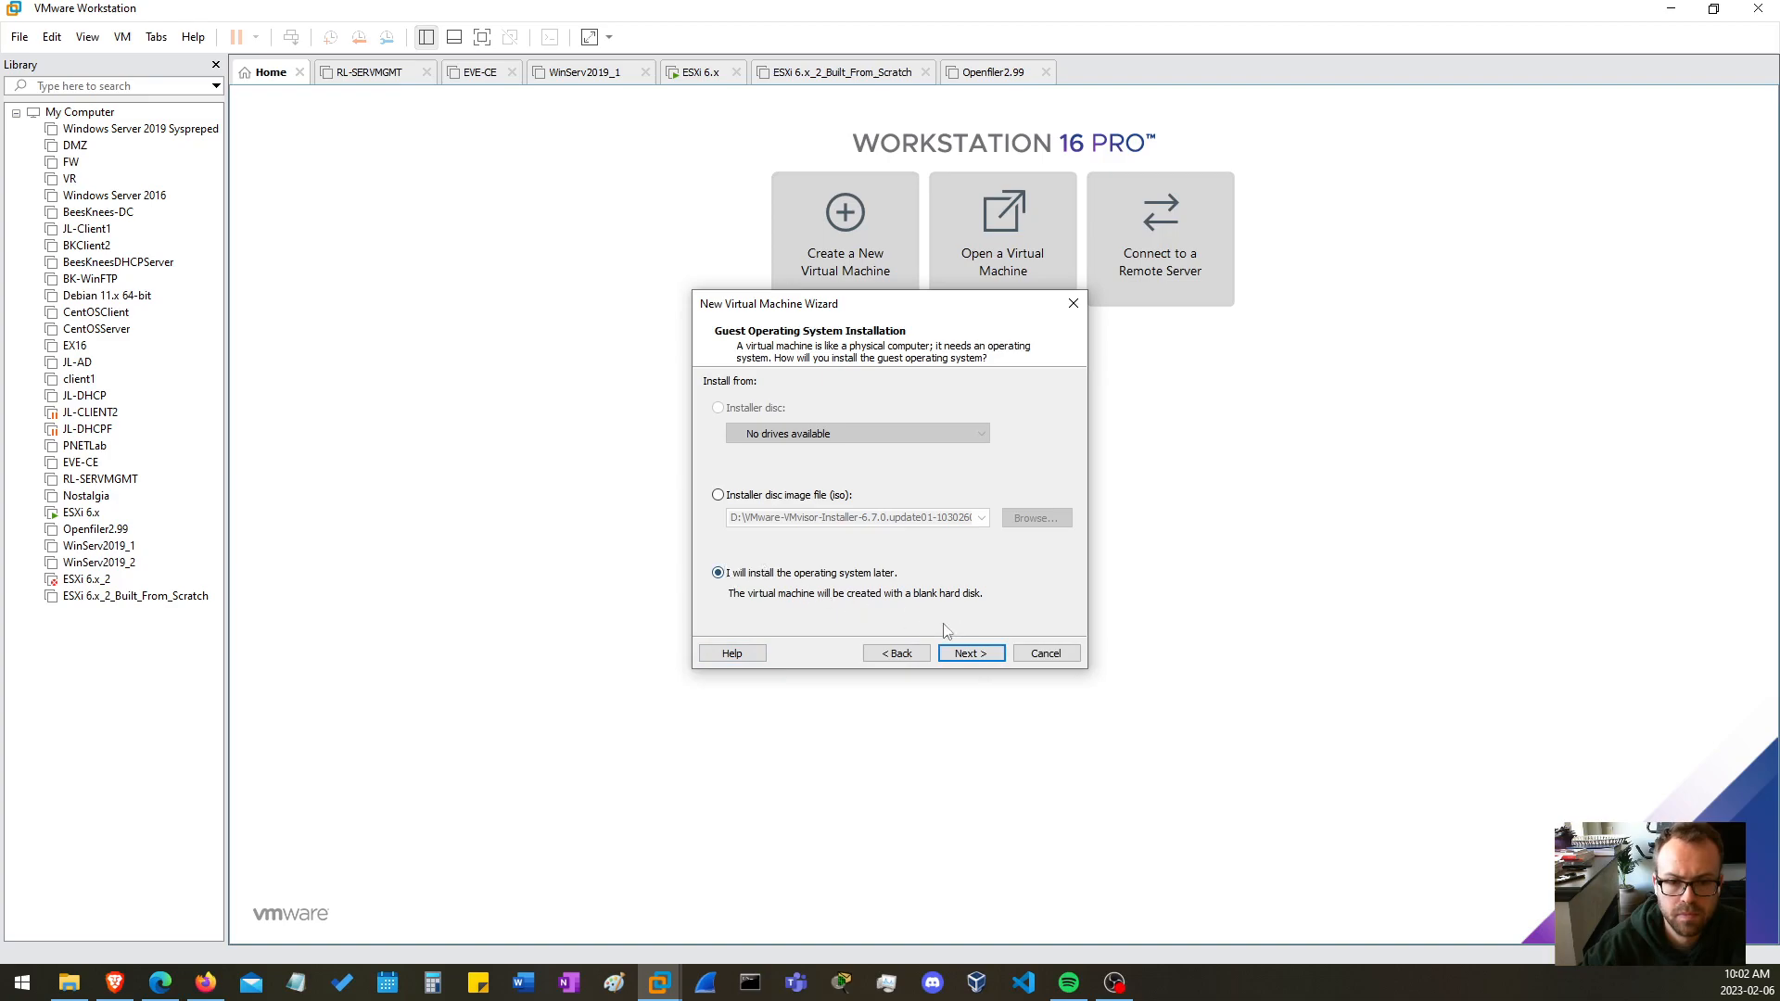
# Keep the later OS installation and VMware ESXi 6.x guest options, and name the virtual machine ESXi-1
pyautogui.click(983, 657)
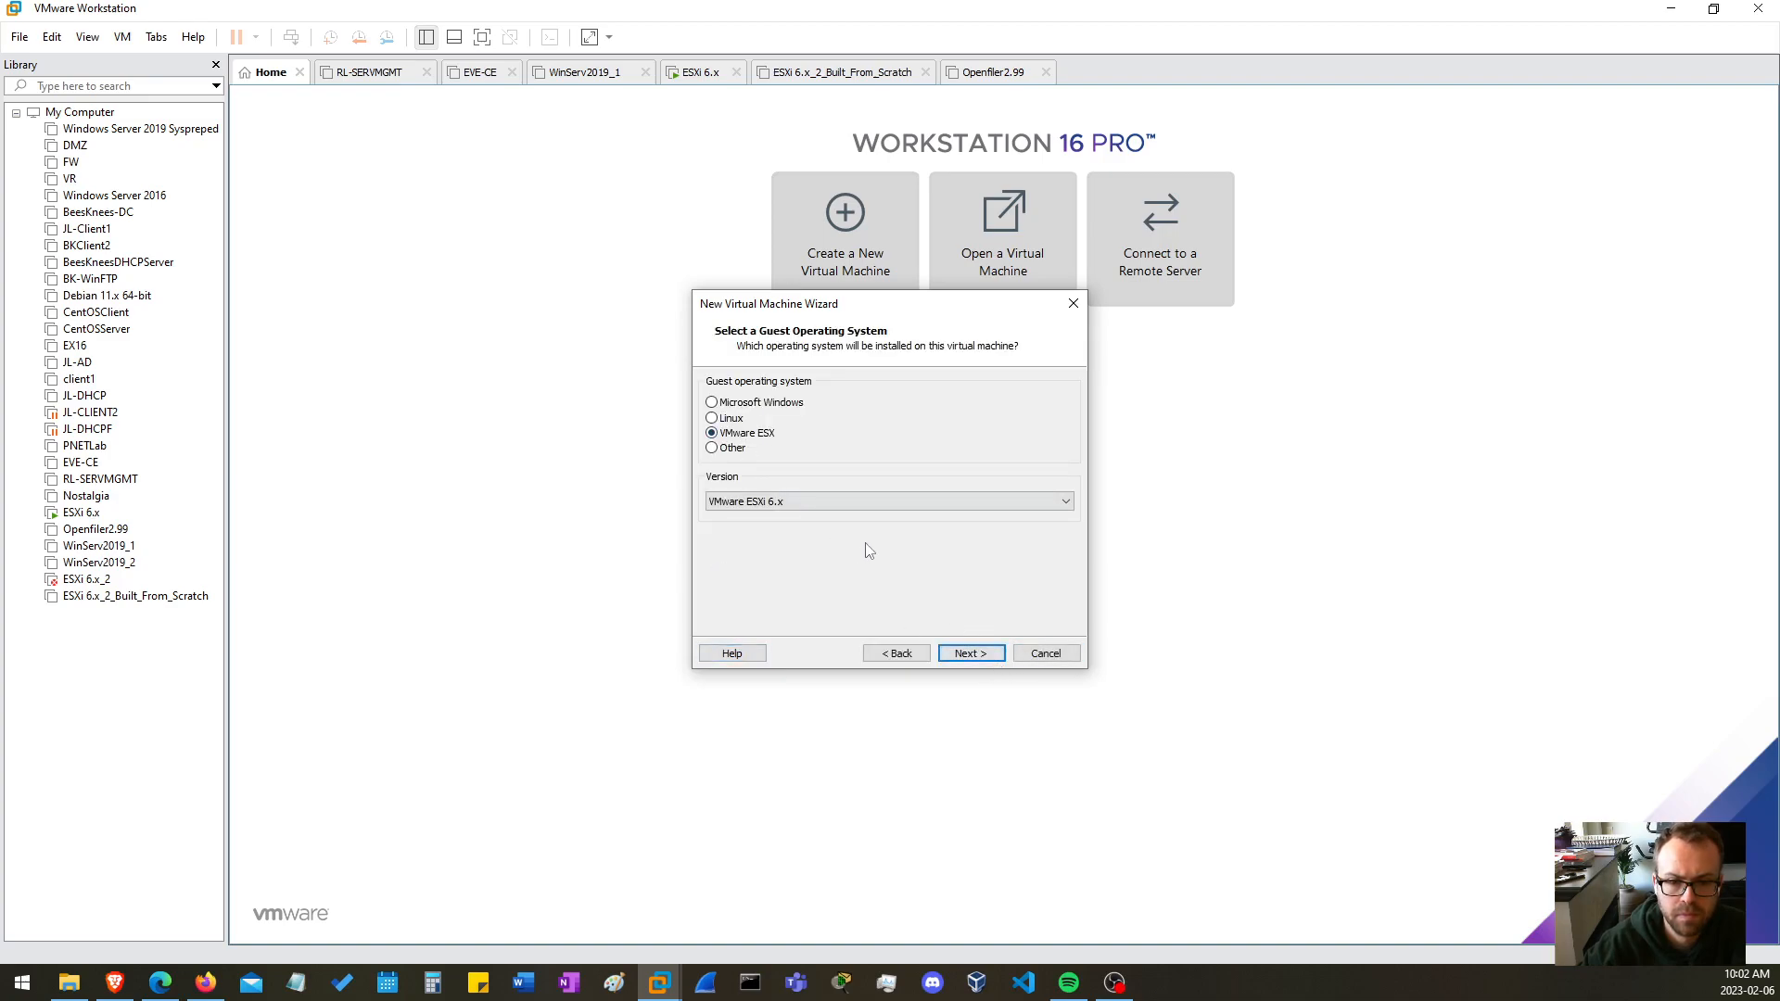
pyautogui.click(968, 657)
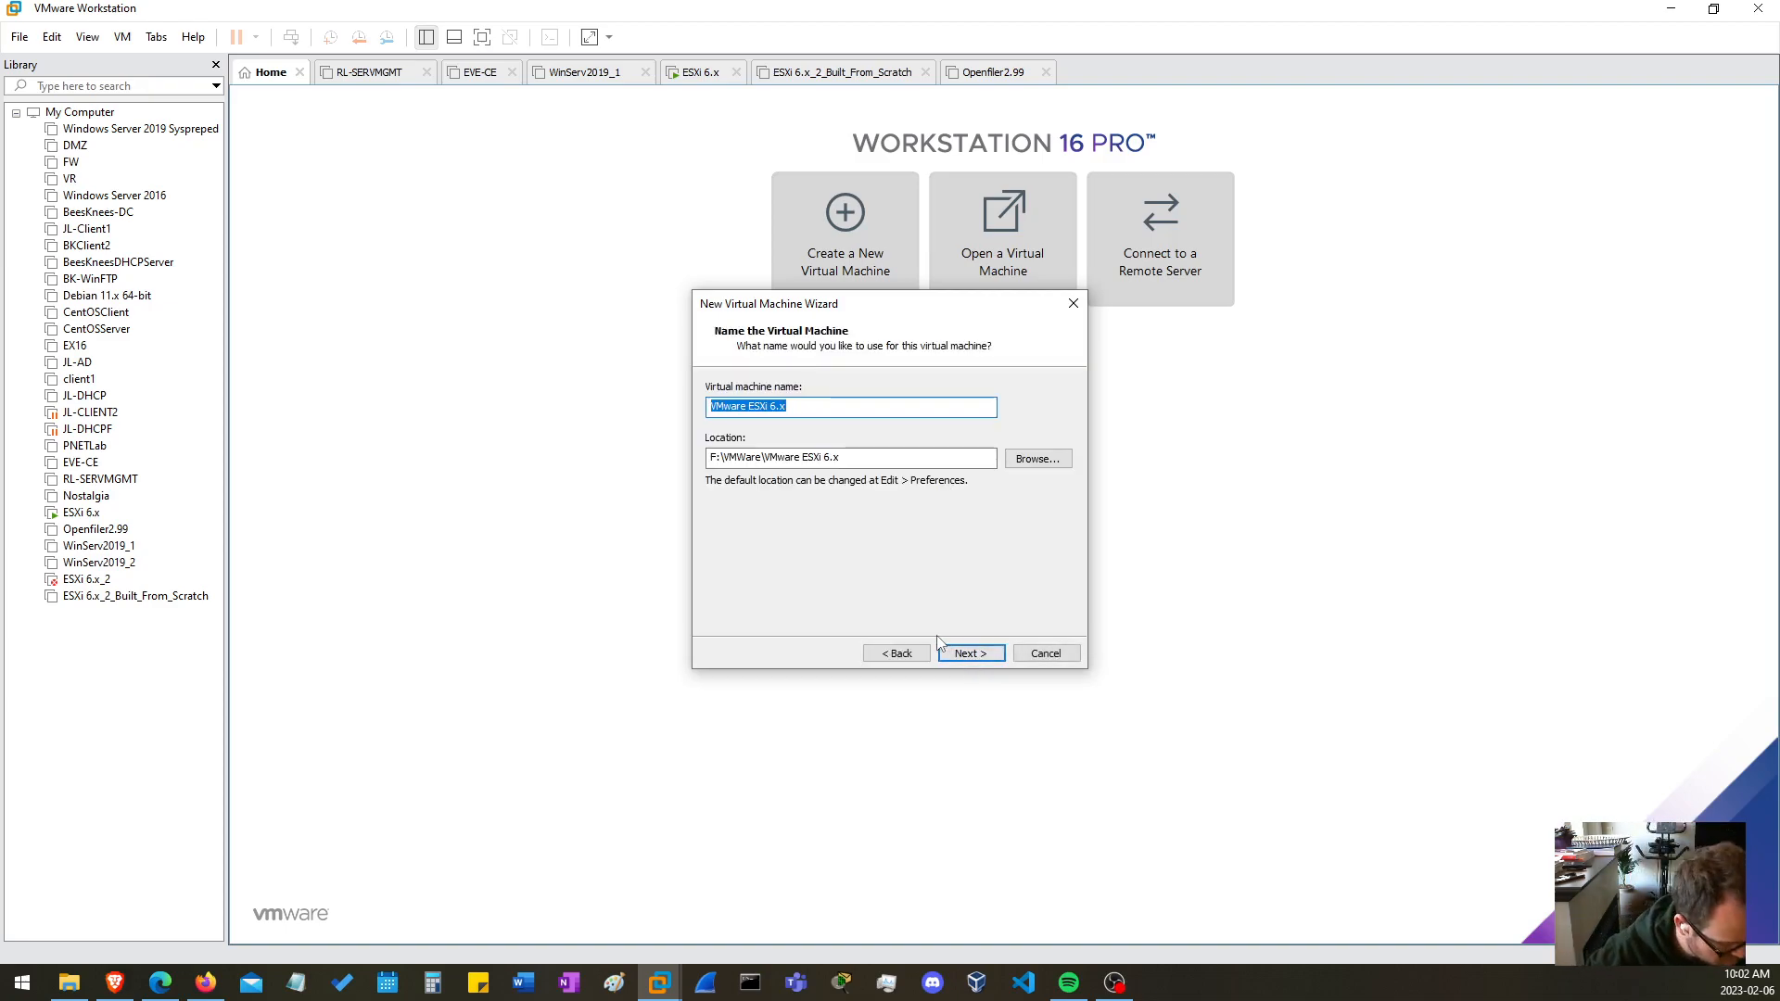
pyautogui.press('End')
pyautogui.press('BackSpace')
pyautogui.press('BackSpace')
pyautogui.press('BackSpace')
pyautogui.press('BackSpace')
pyautogui.press('BackSpace')
pyautogui.press('BackSpace')
pyautogui.press('BackSpace')
pyautogui.press('BackSpace')
pyautogui.press('BackSpace')
pyautogui.press('BackSpace')
pyautogui.press('BackSpace')
pyautogui.press('BackSpace')
pyautogui.press('BackSpace')
pyautogui.press('BackSpace')
pyautogui.press('BackSpace')
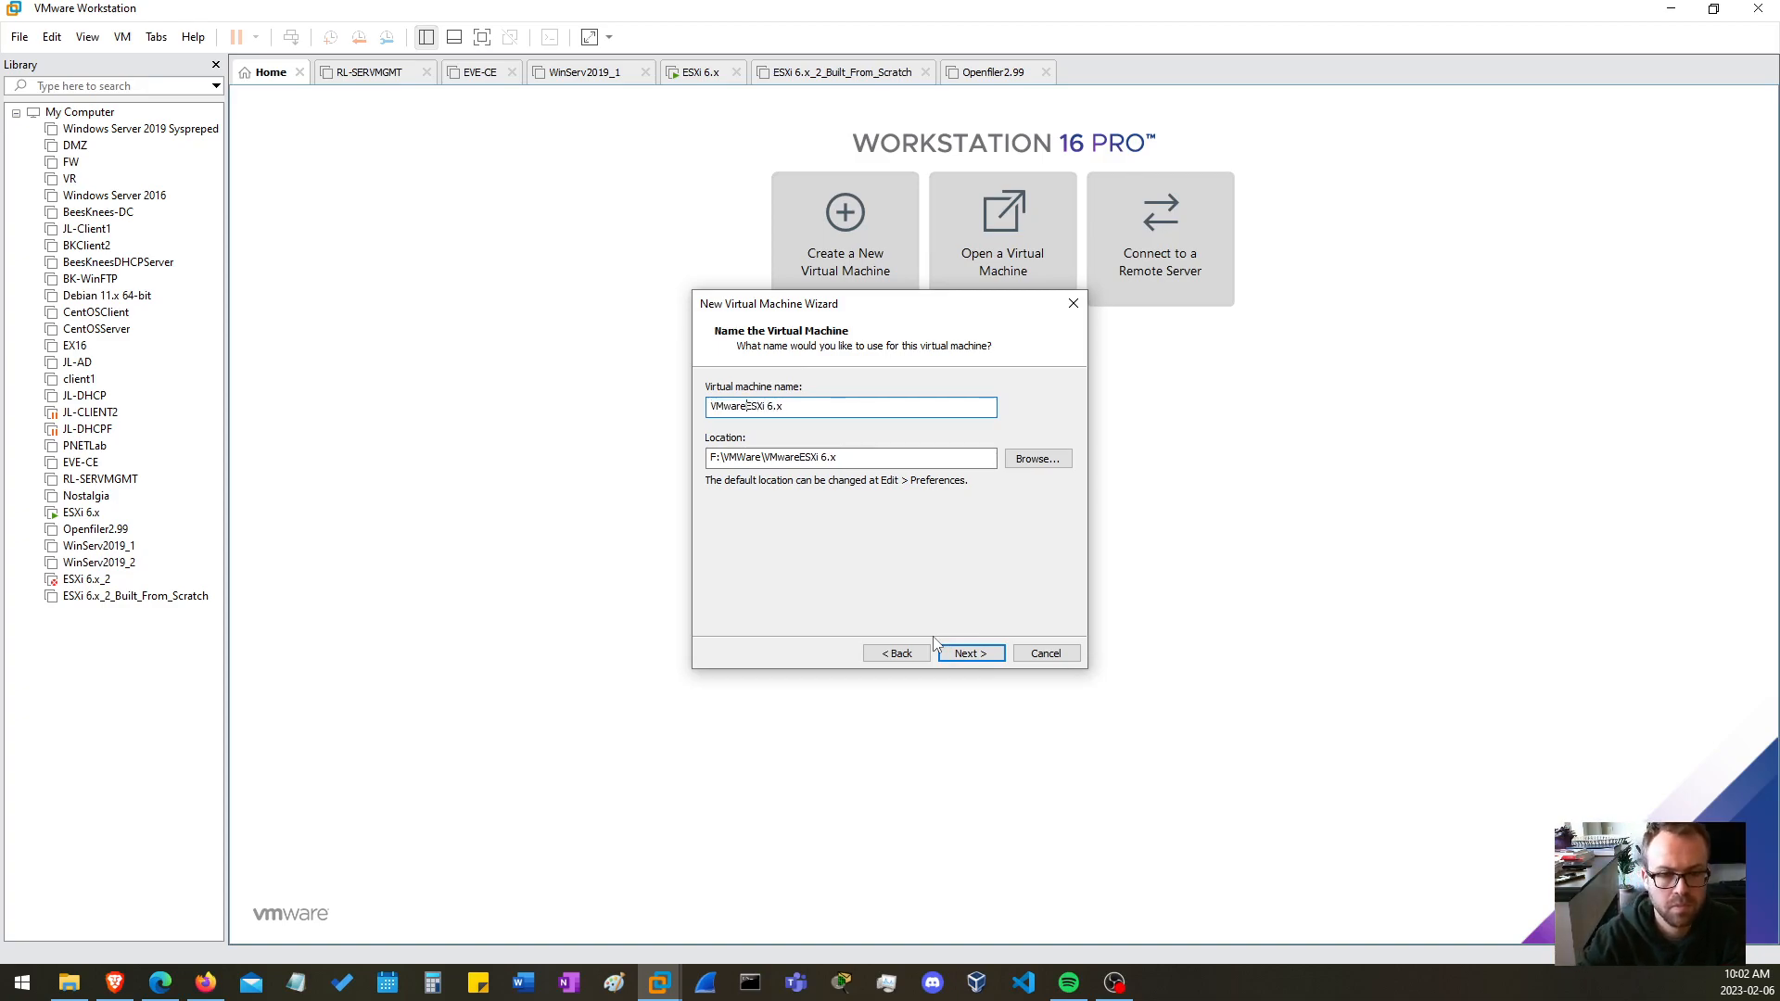
pyautogui.write('ESX')
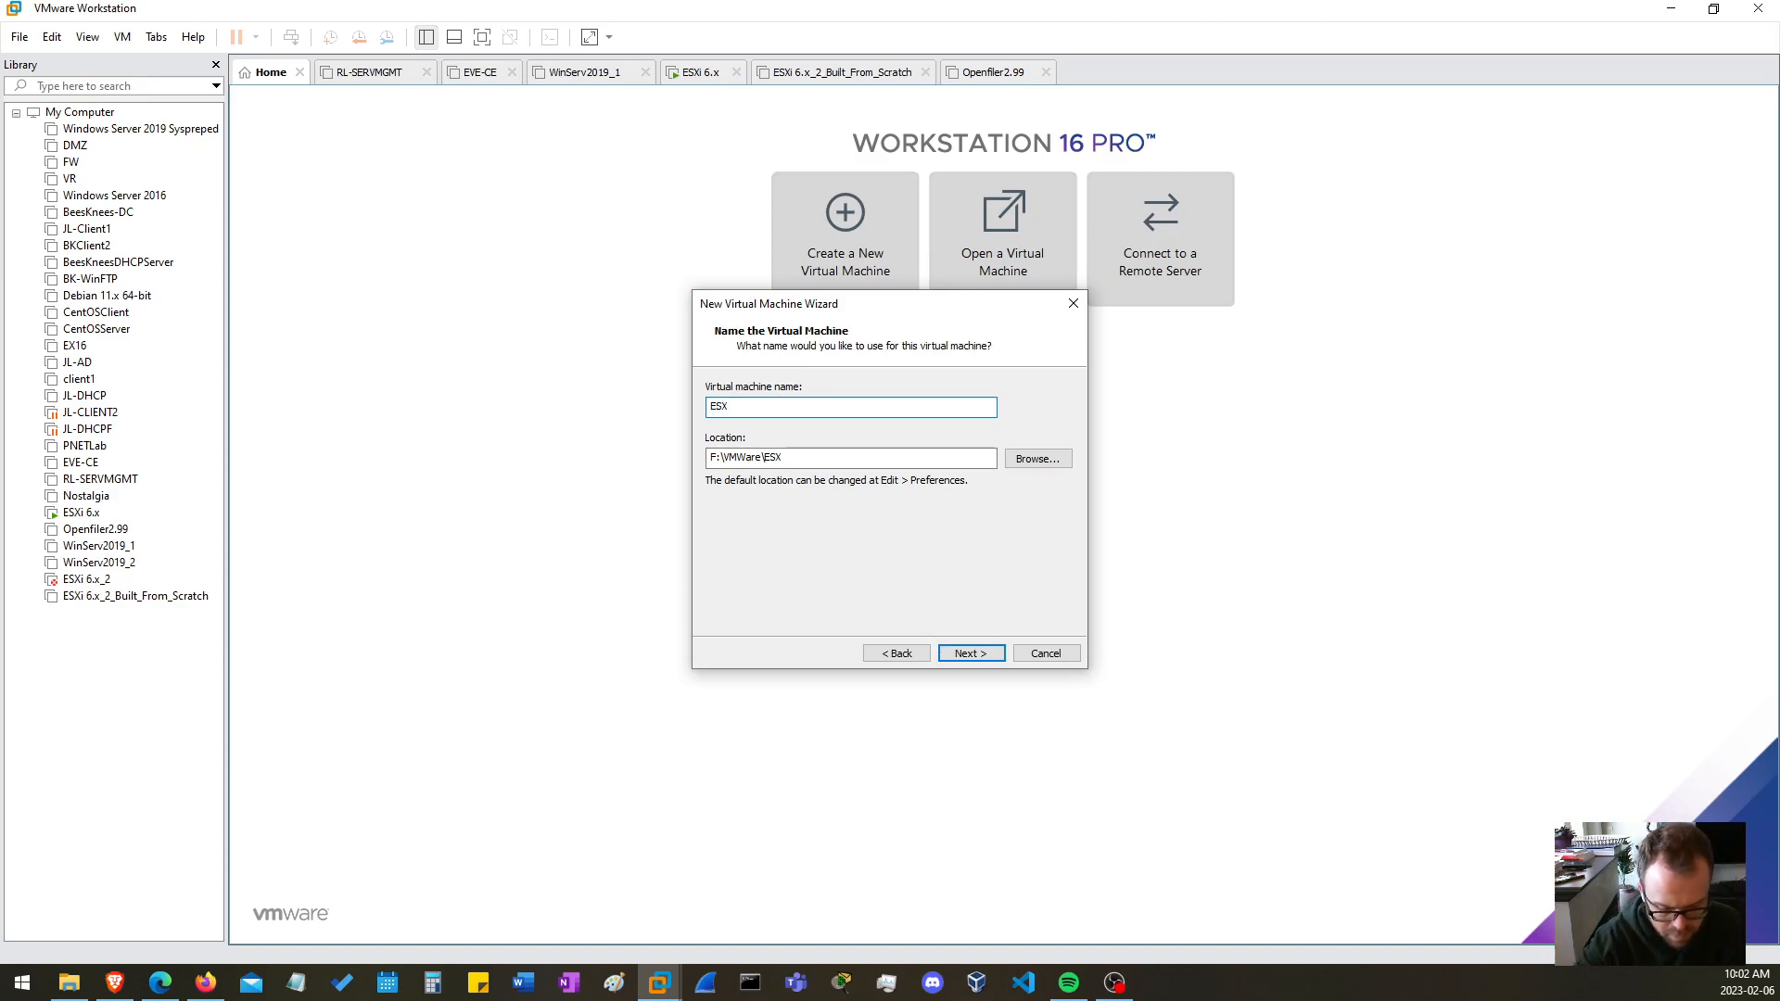
pyautogui.write('i-')
pyautogui.press('BackSpace')
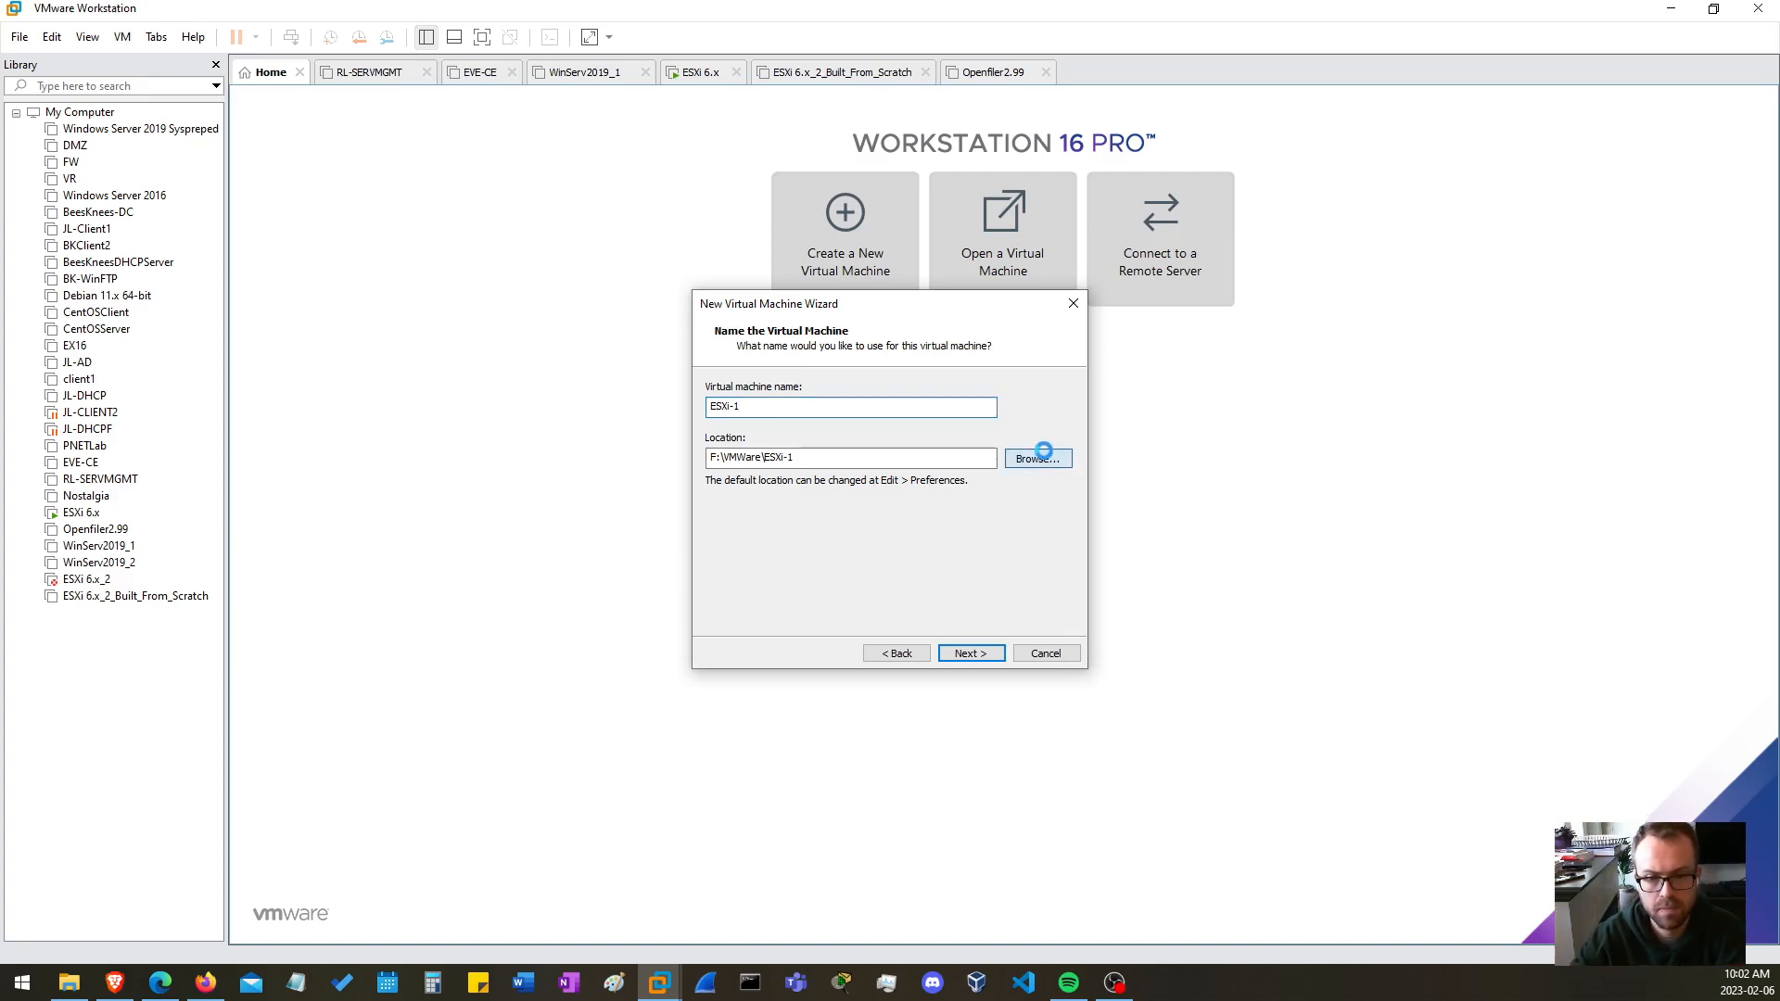
# Browse for the virtual machine location to the VMware VMs folder on the D: drive
pyautogui.click(1041, 458)
pyautogui.scroll(-5, 869, 482)
pyautogui.scroll(10, 868, 487)
pyautogui.click(816, 462)
pyautogui.scroll(-10, 844, 473)
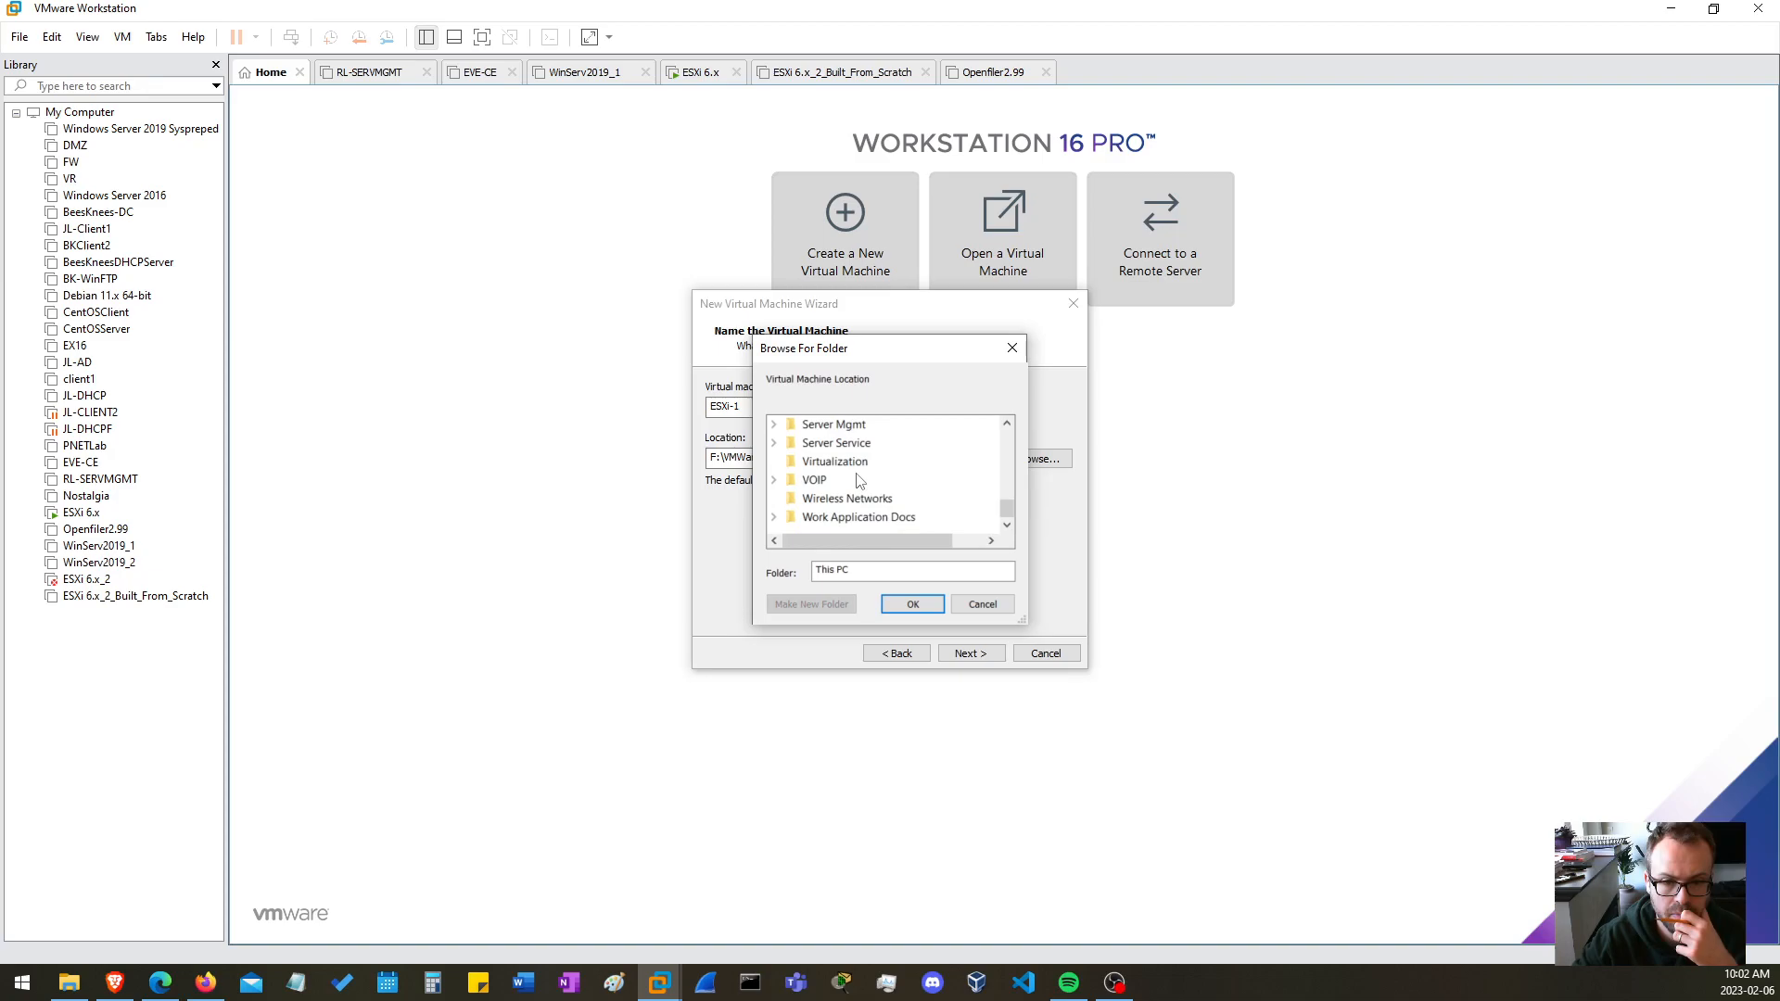
pyautogui.scroll(10, 860, 481)
pyautogui.doubleClick(857, 498)
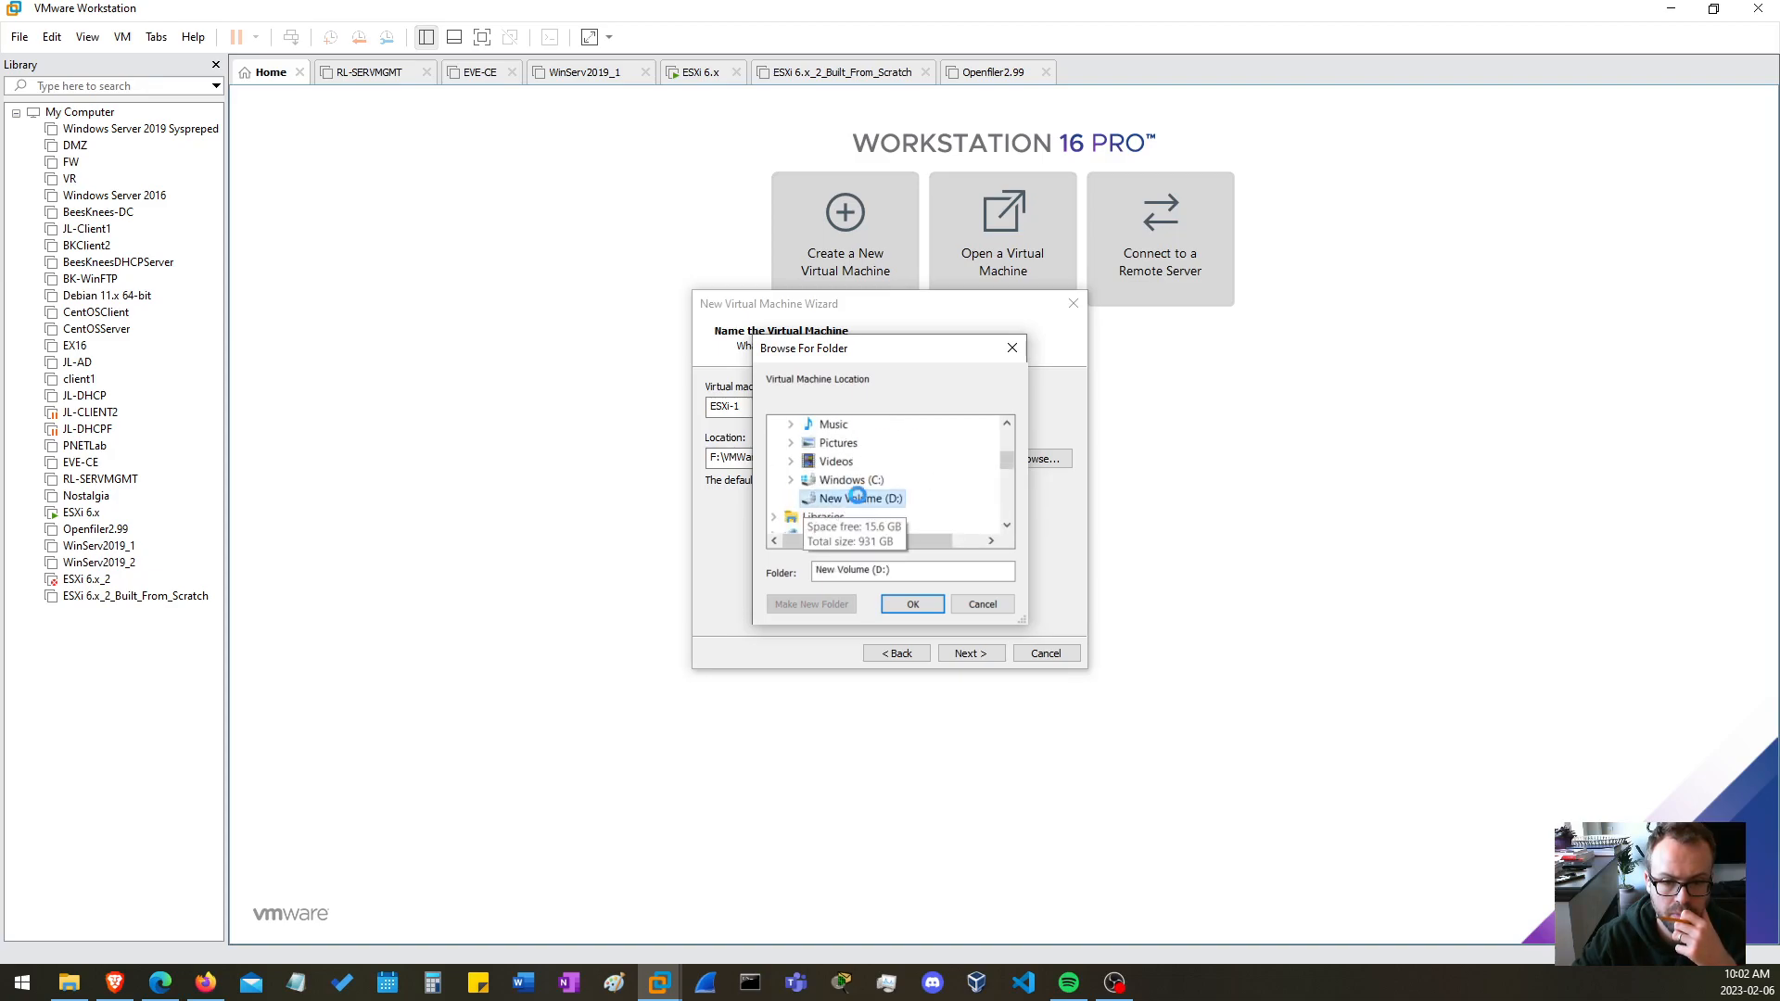
pyautogui.scroll(-4, 858, 501)
pyautogui.doubleClick(871, 468)
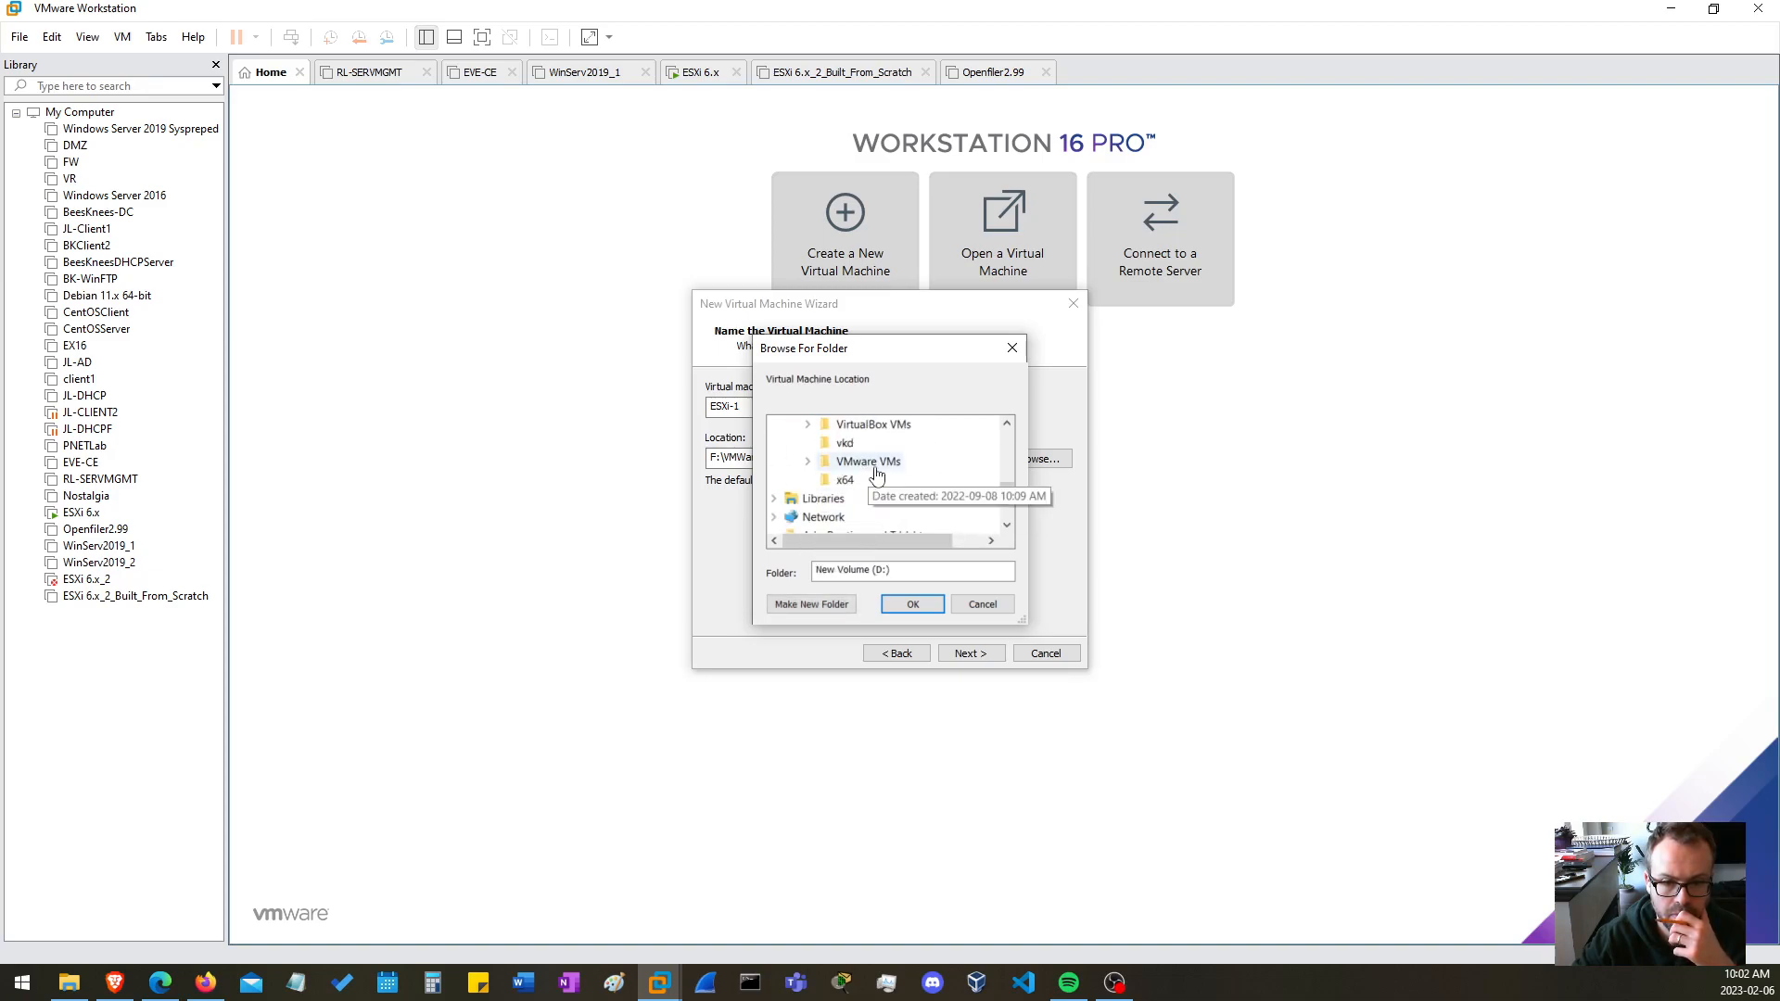
# Create a folder named ESXi-1 inside VMware VMs and use it as the virtual machine's location
pyautogui.click(770, 599)
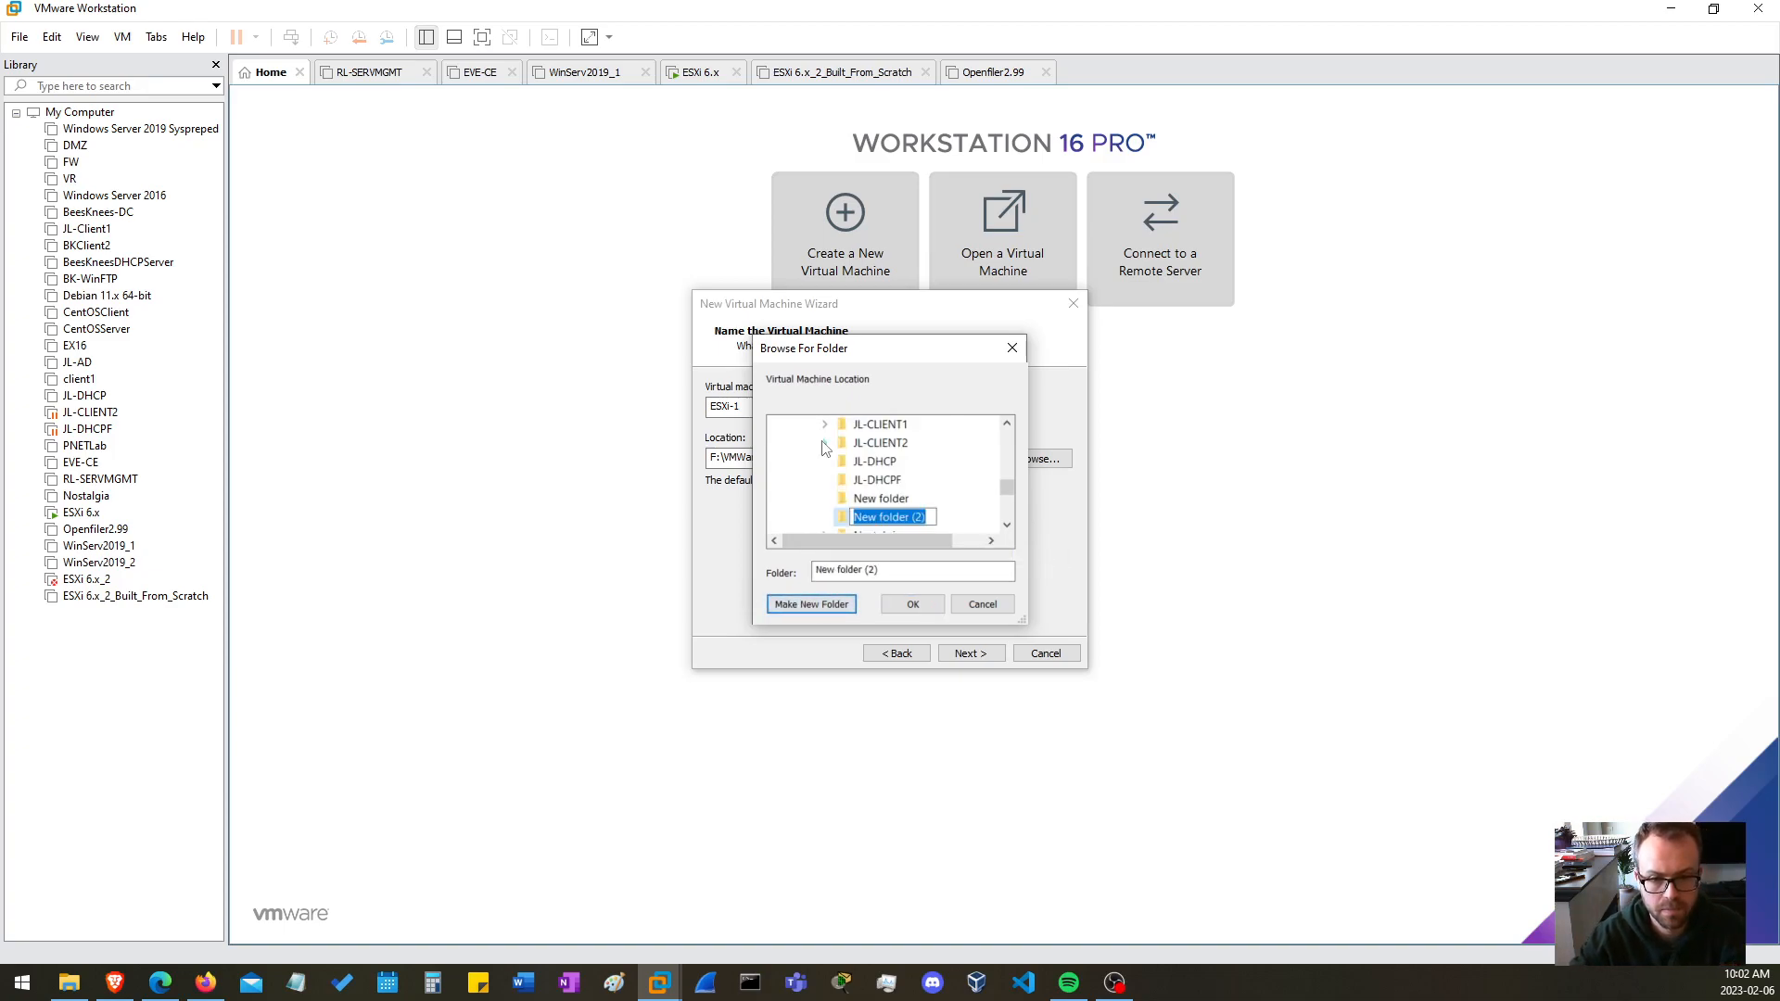
pyautogui.write('ESX')
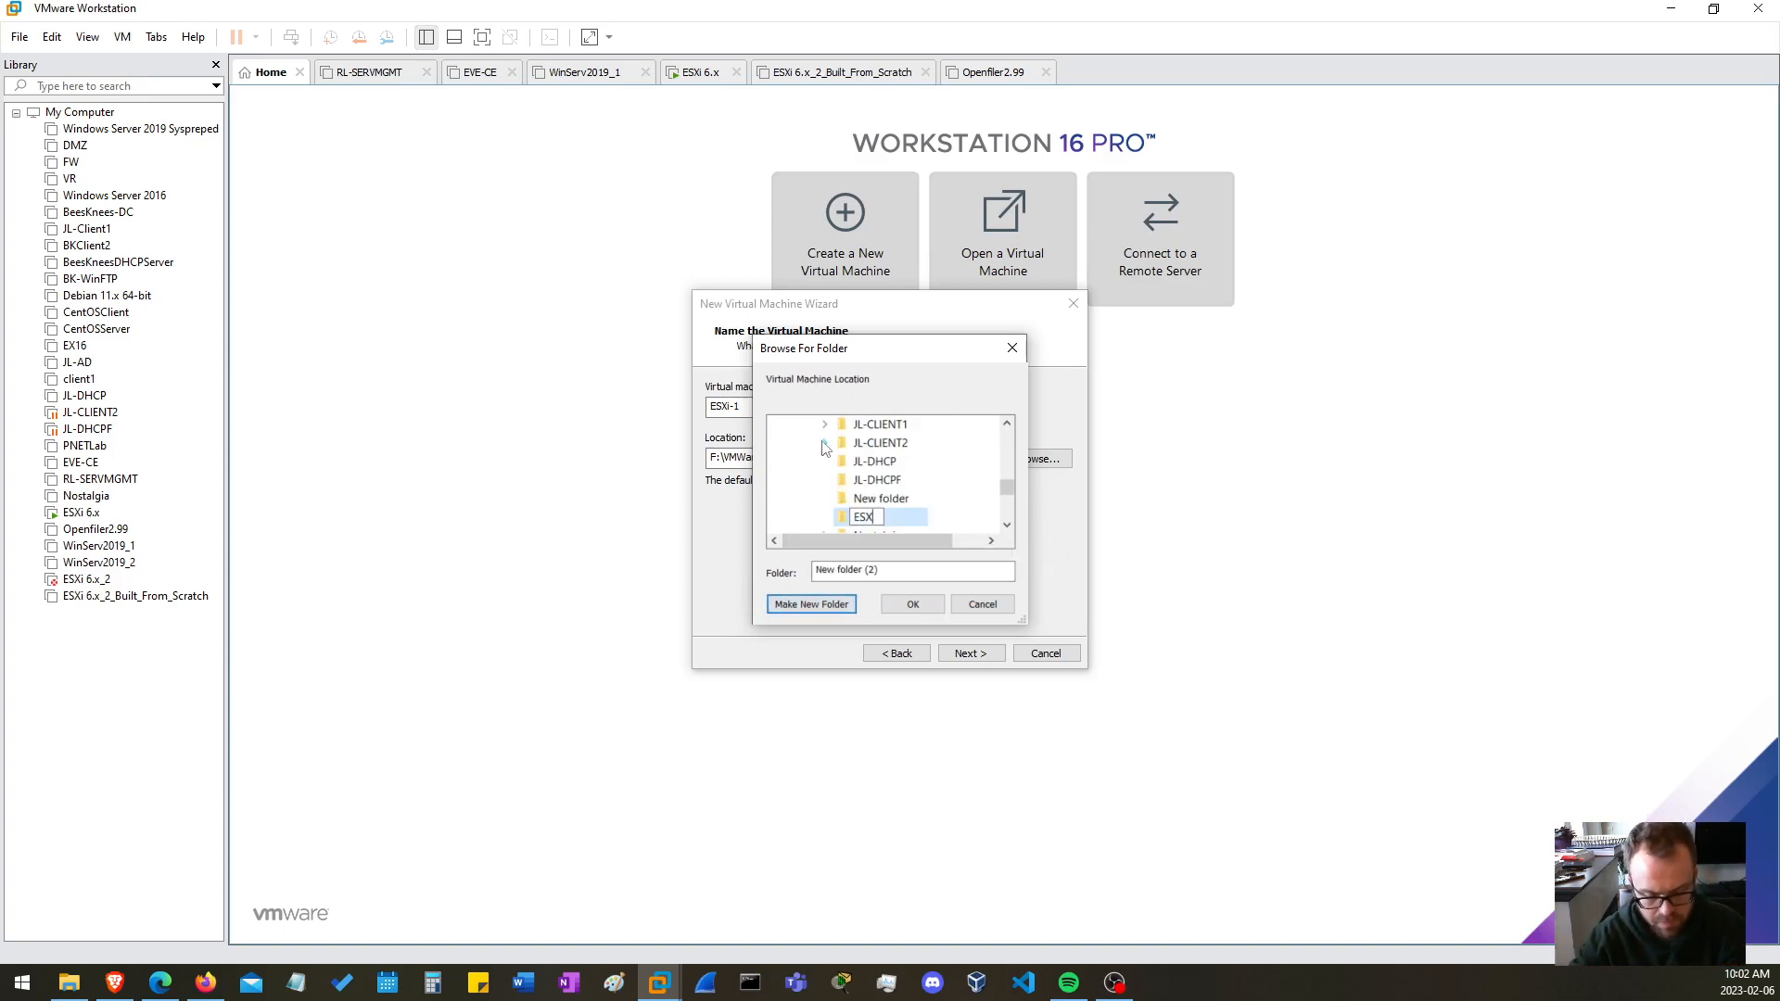
pyautogui.write('i-1')
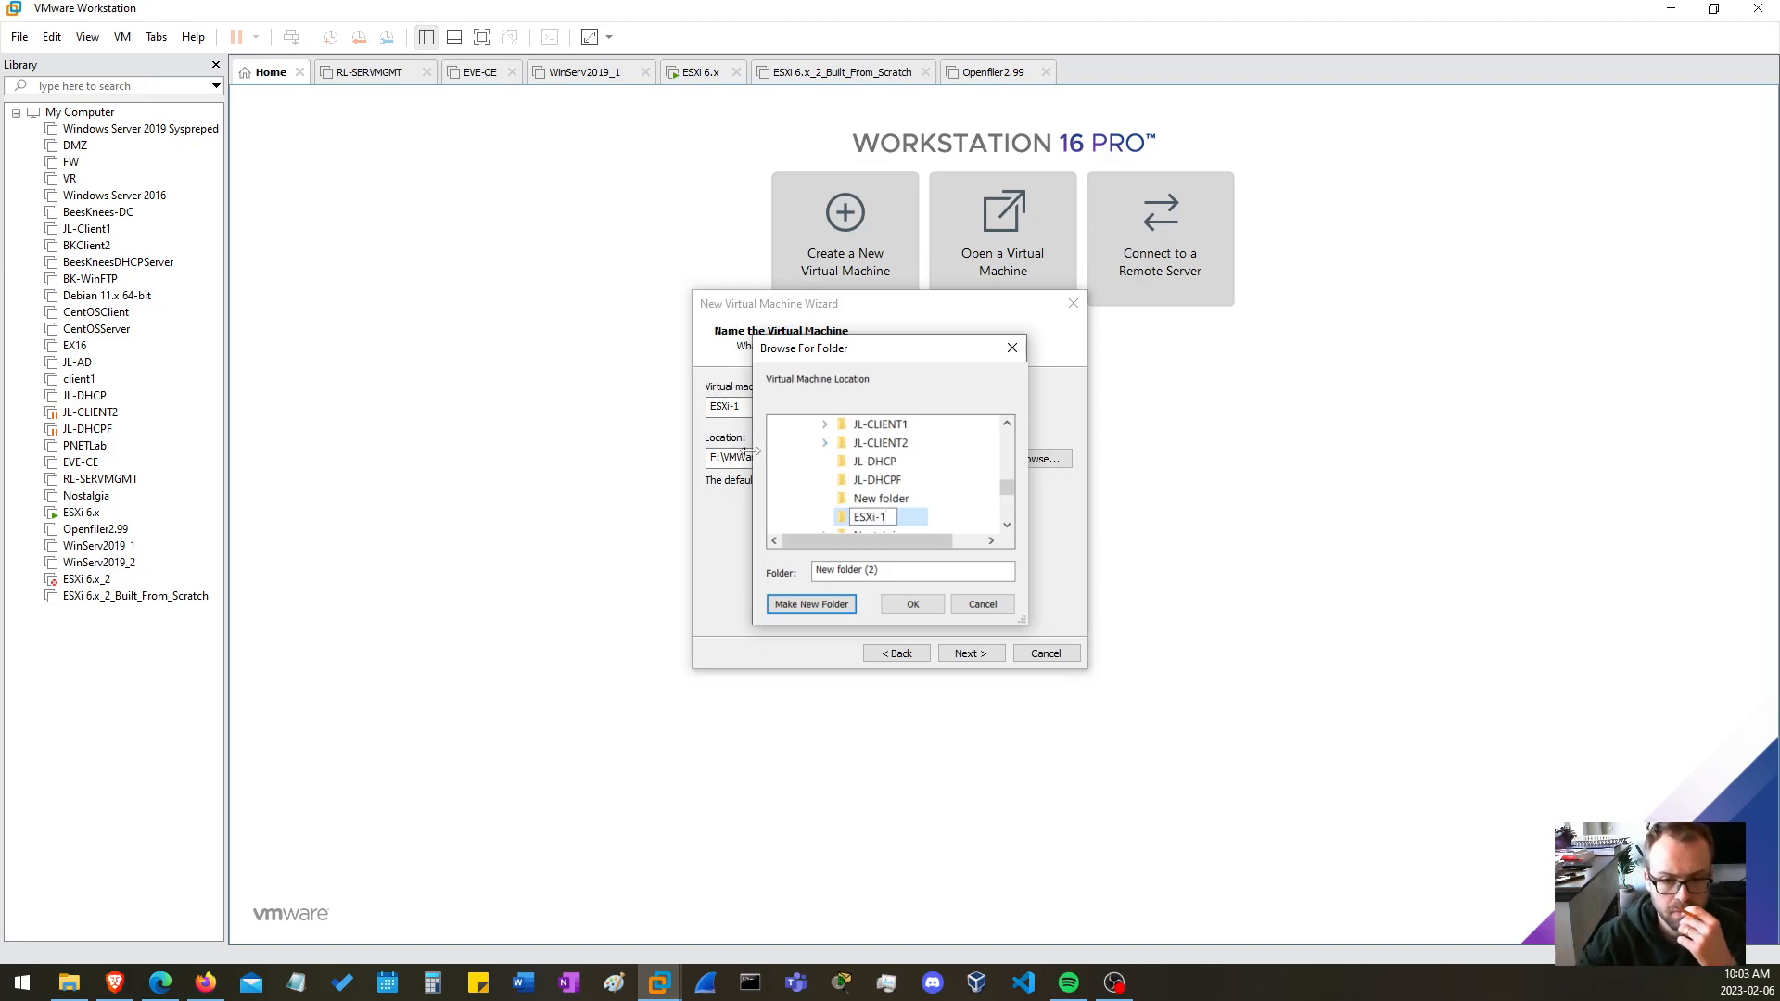
pyautogui.press('Return')
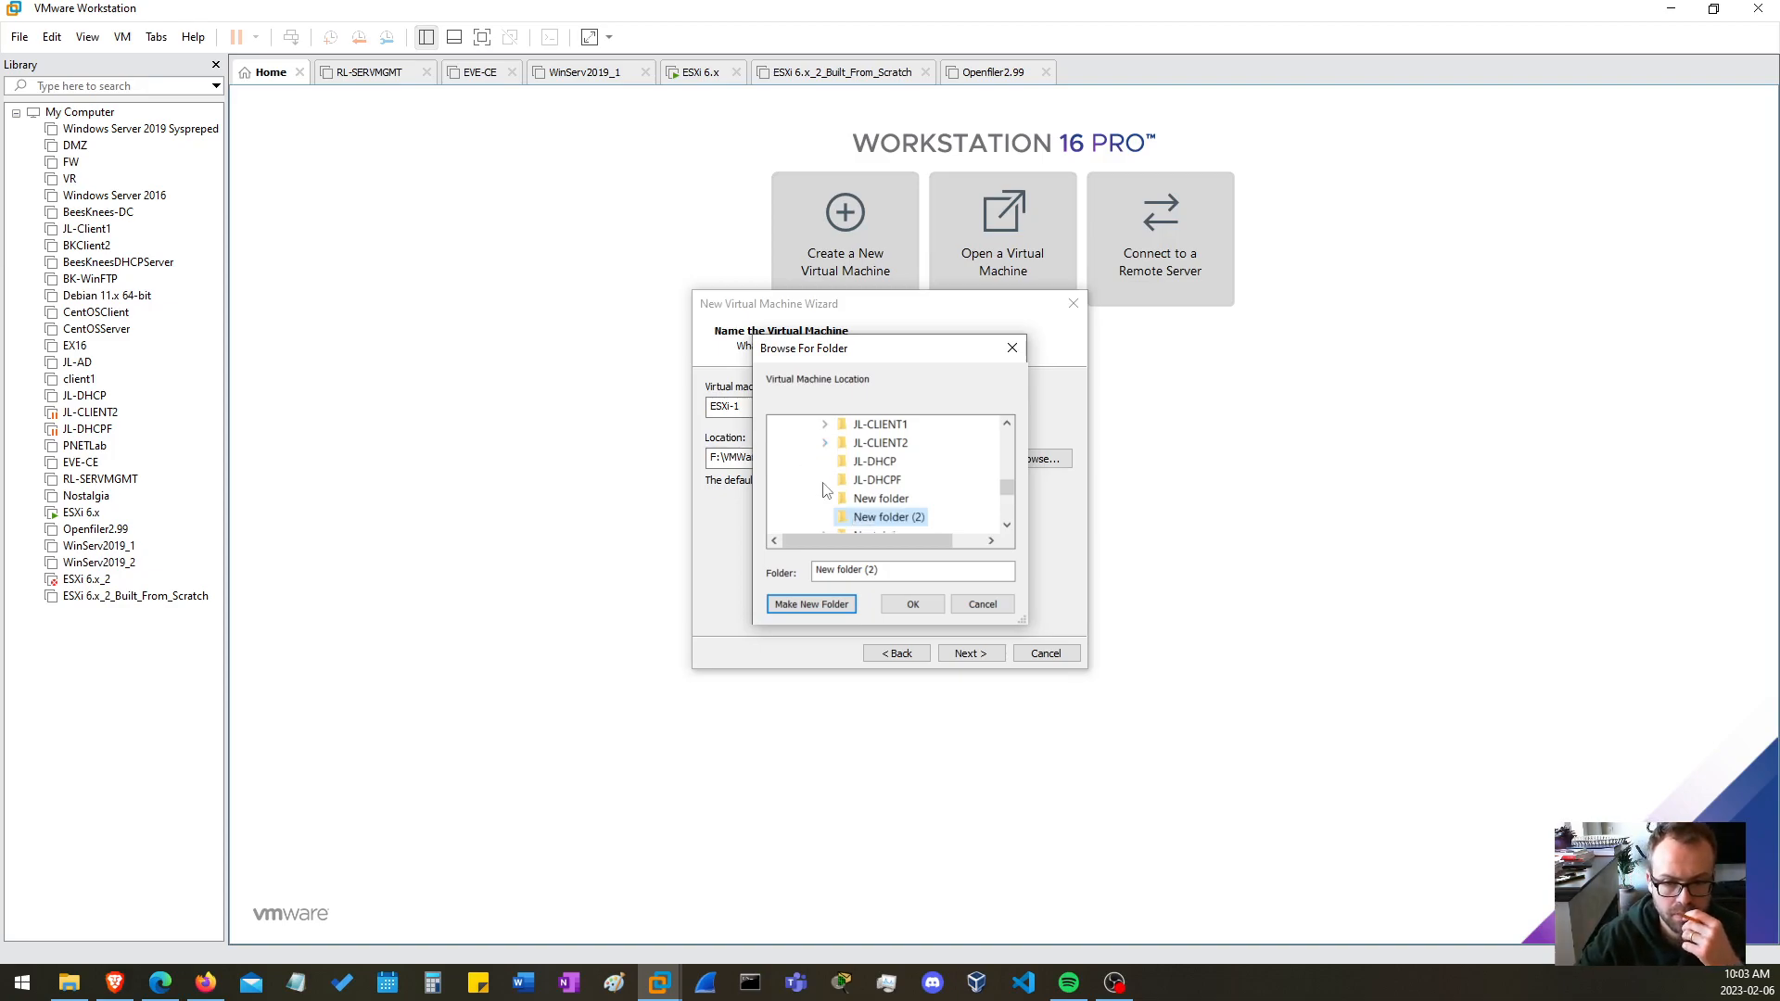
pyautogui.click(913, 604)
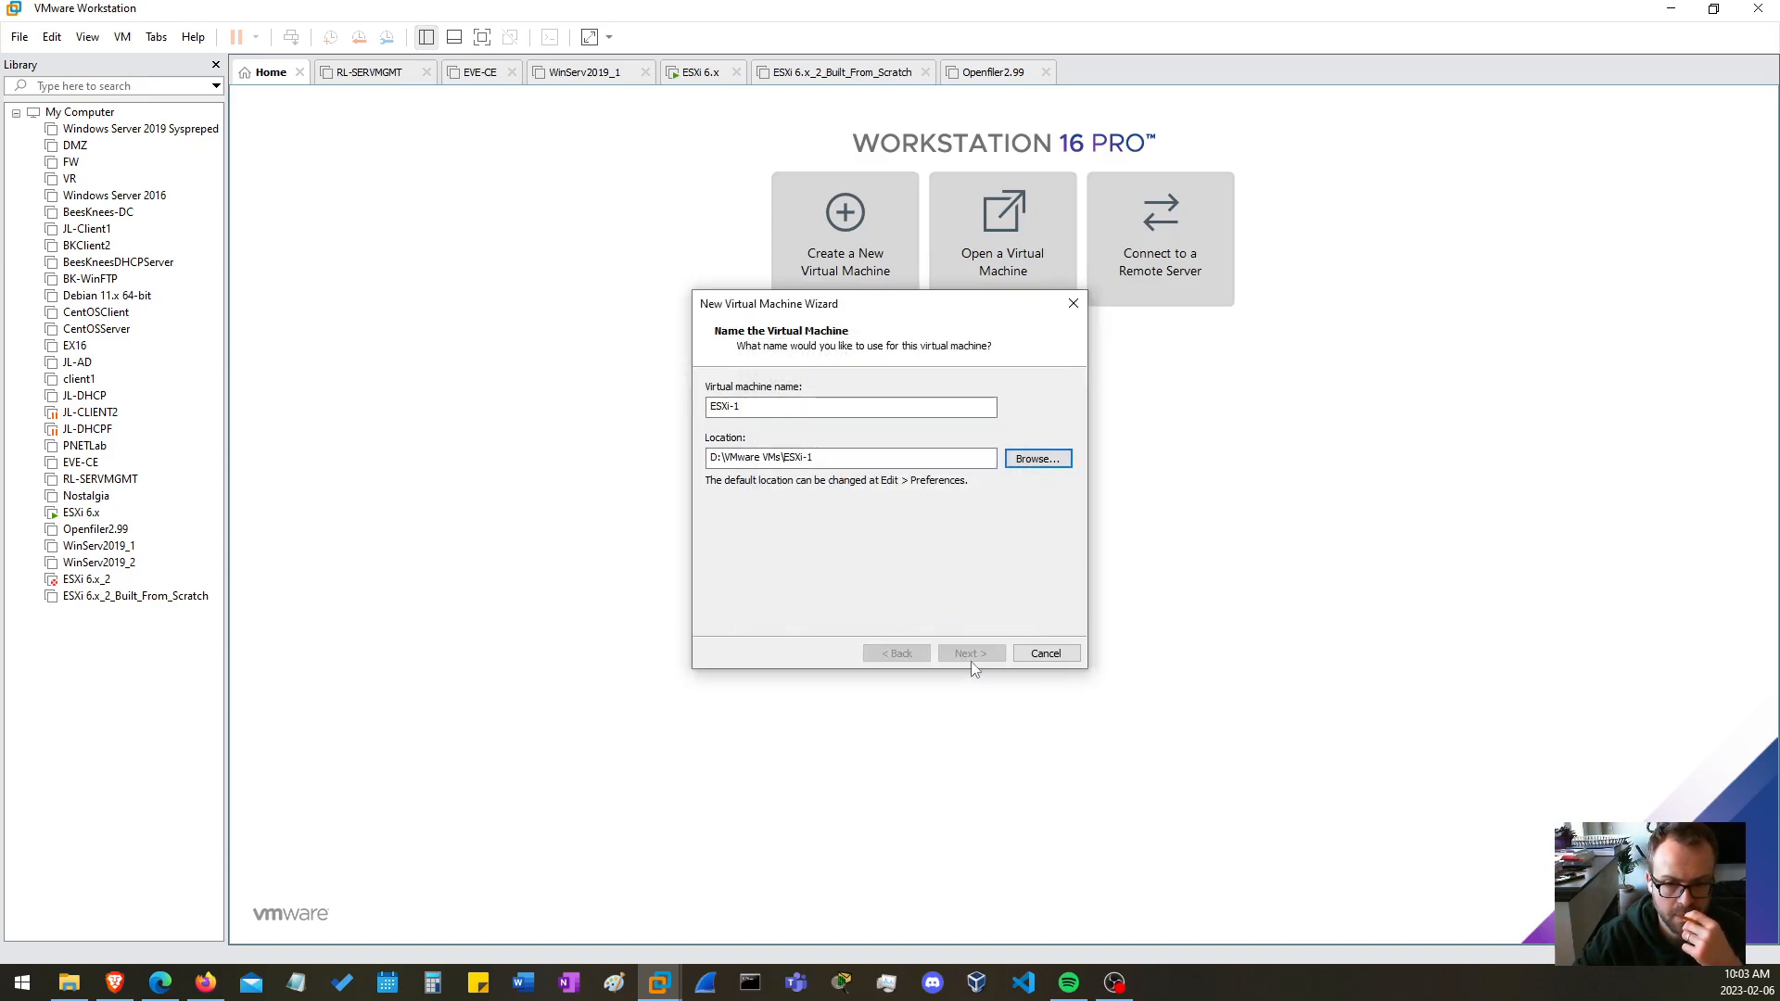
# Accept the location and default processor configuration, and set the virtual machine's memory to 5120 MB
pyautogui.click(965, 653)
pyautogui.click(963, 654)
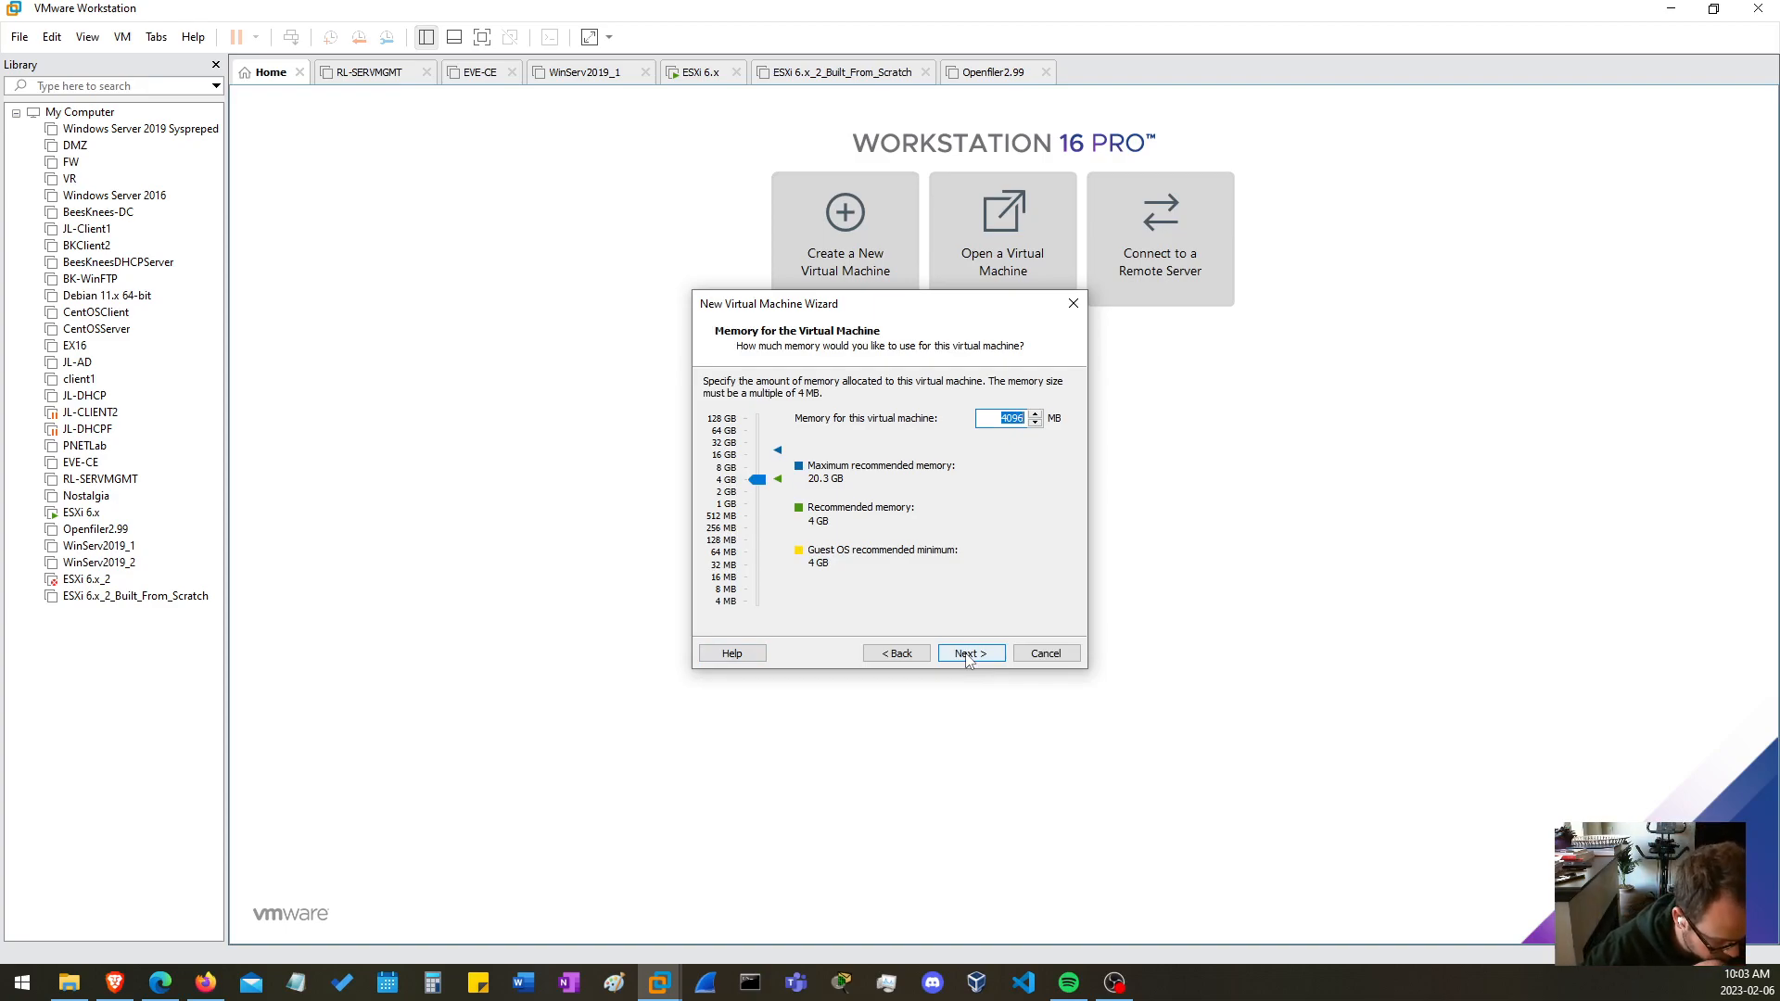
pyautogui.write('5120')
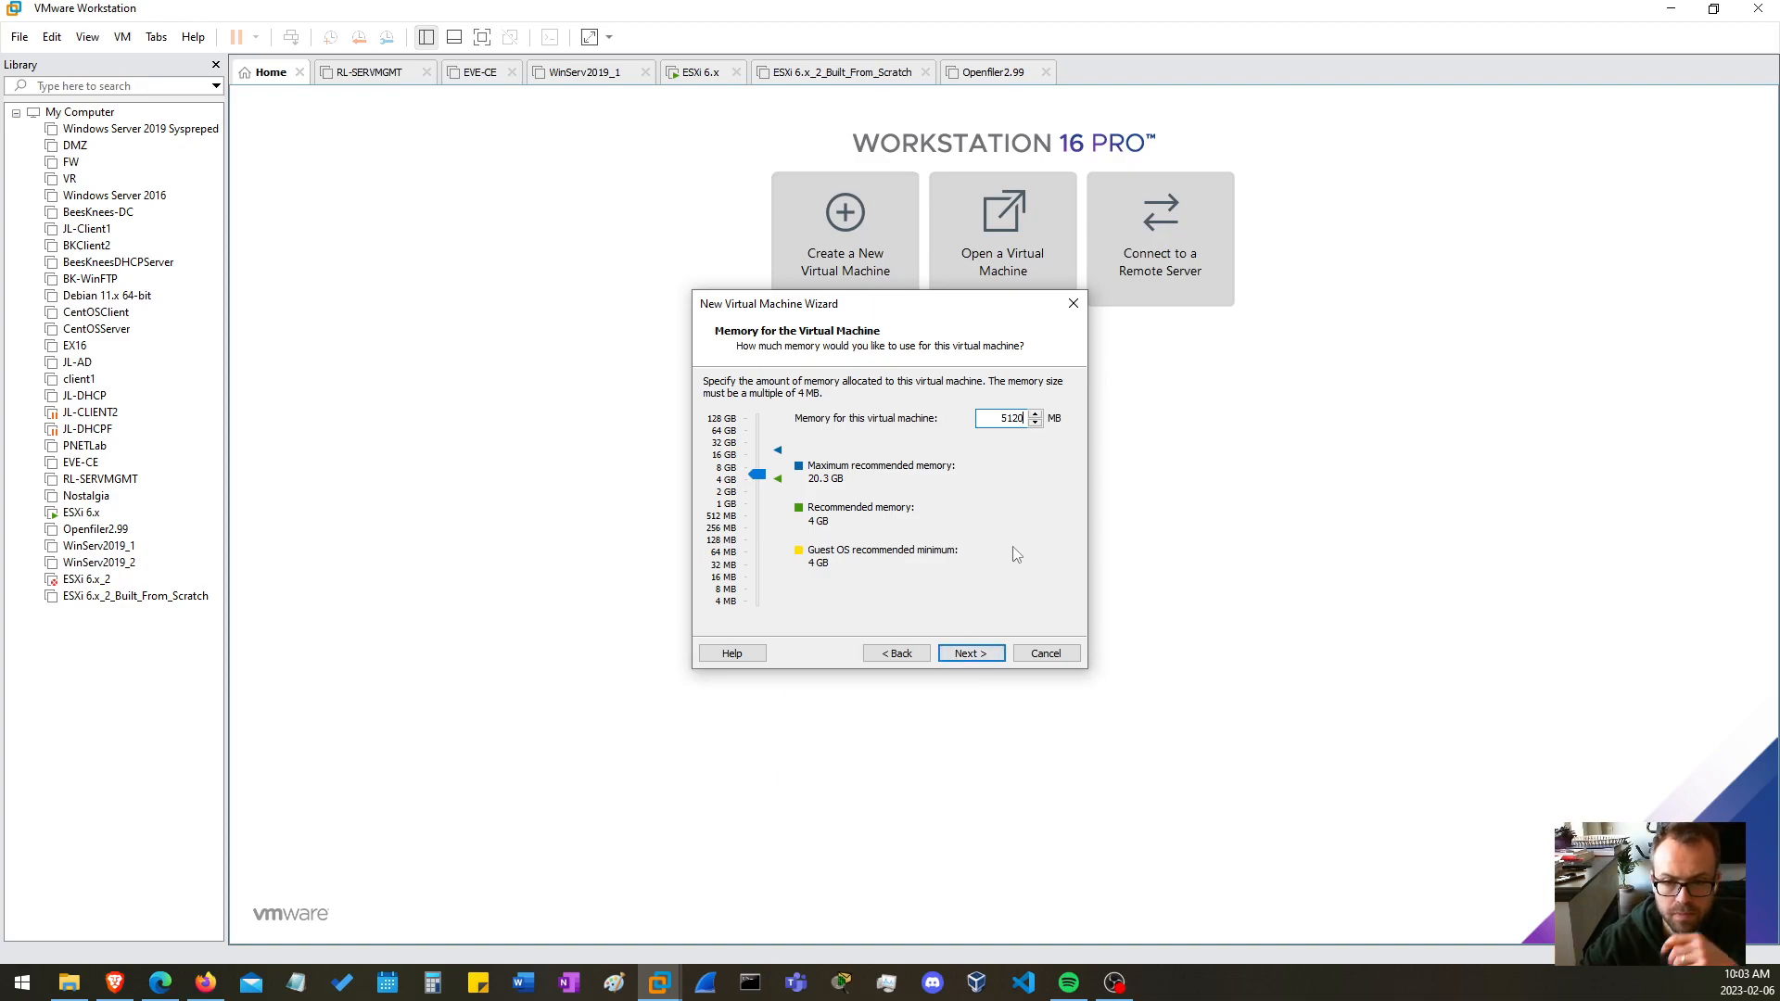
pyautogui.click(969, 654)
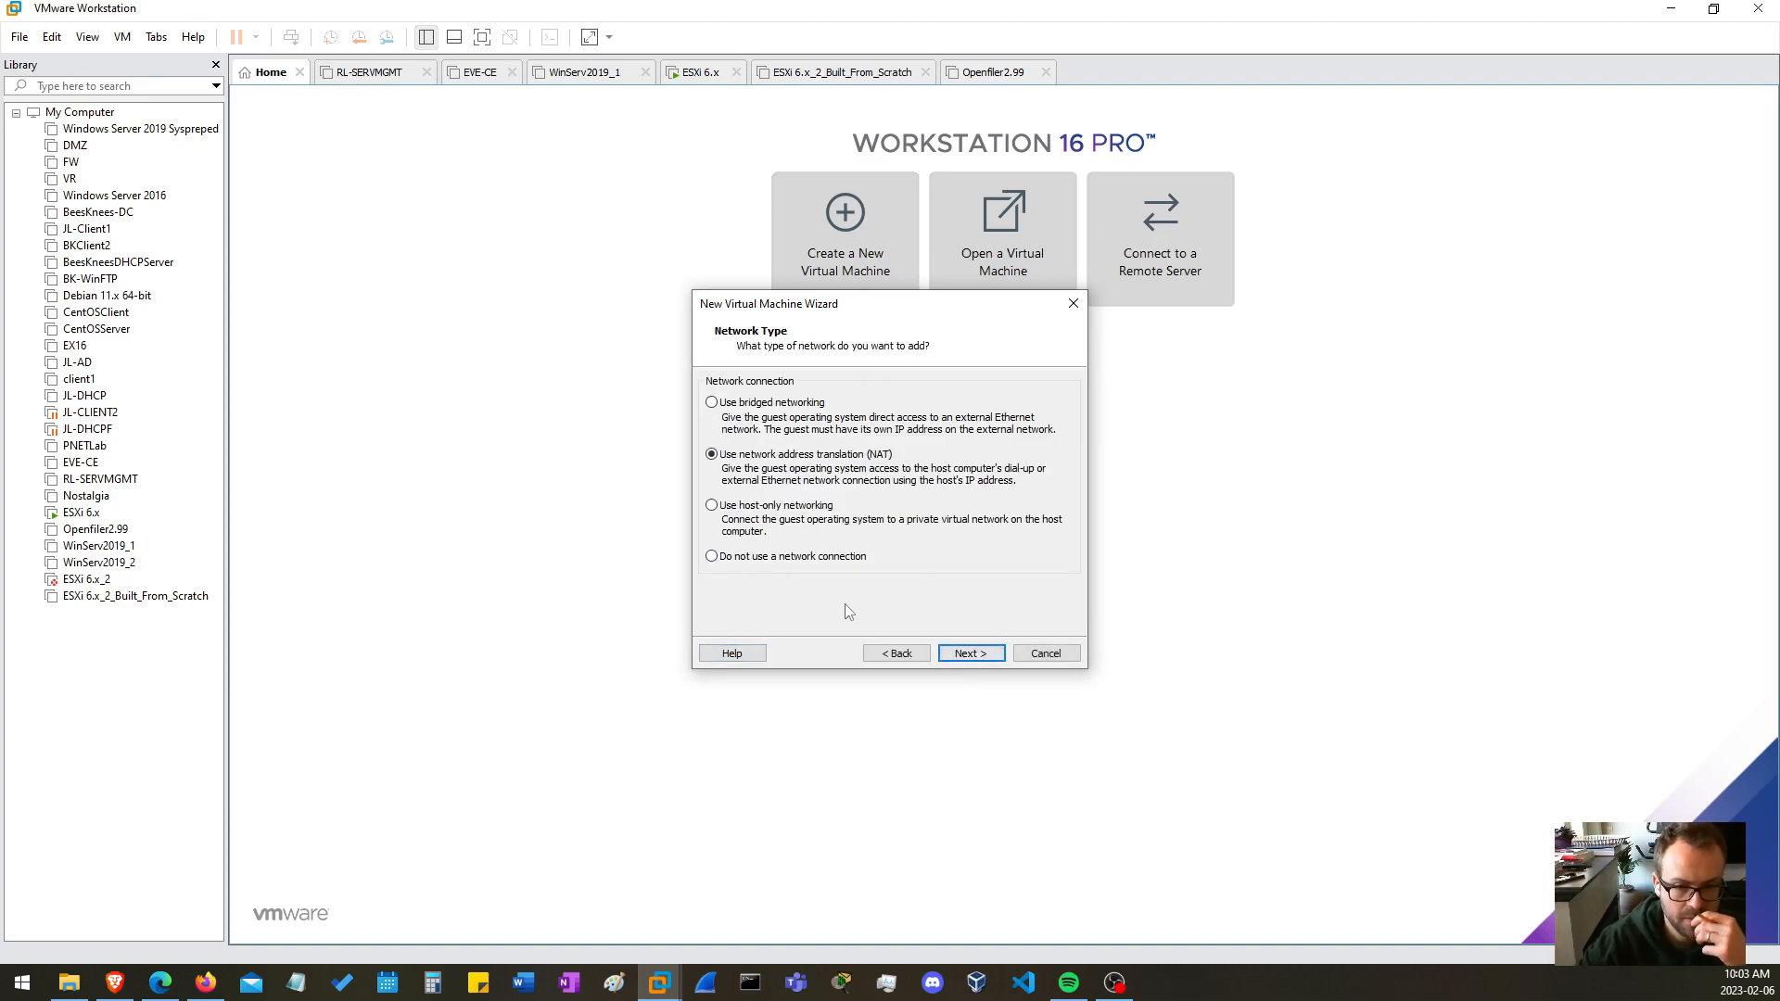
# Keep NAT networking, the Paravirtualized SCSI controller and the SCSI disk type, and choose to create a new virtual disk
pyautogui.click(985, 655)
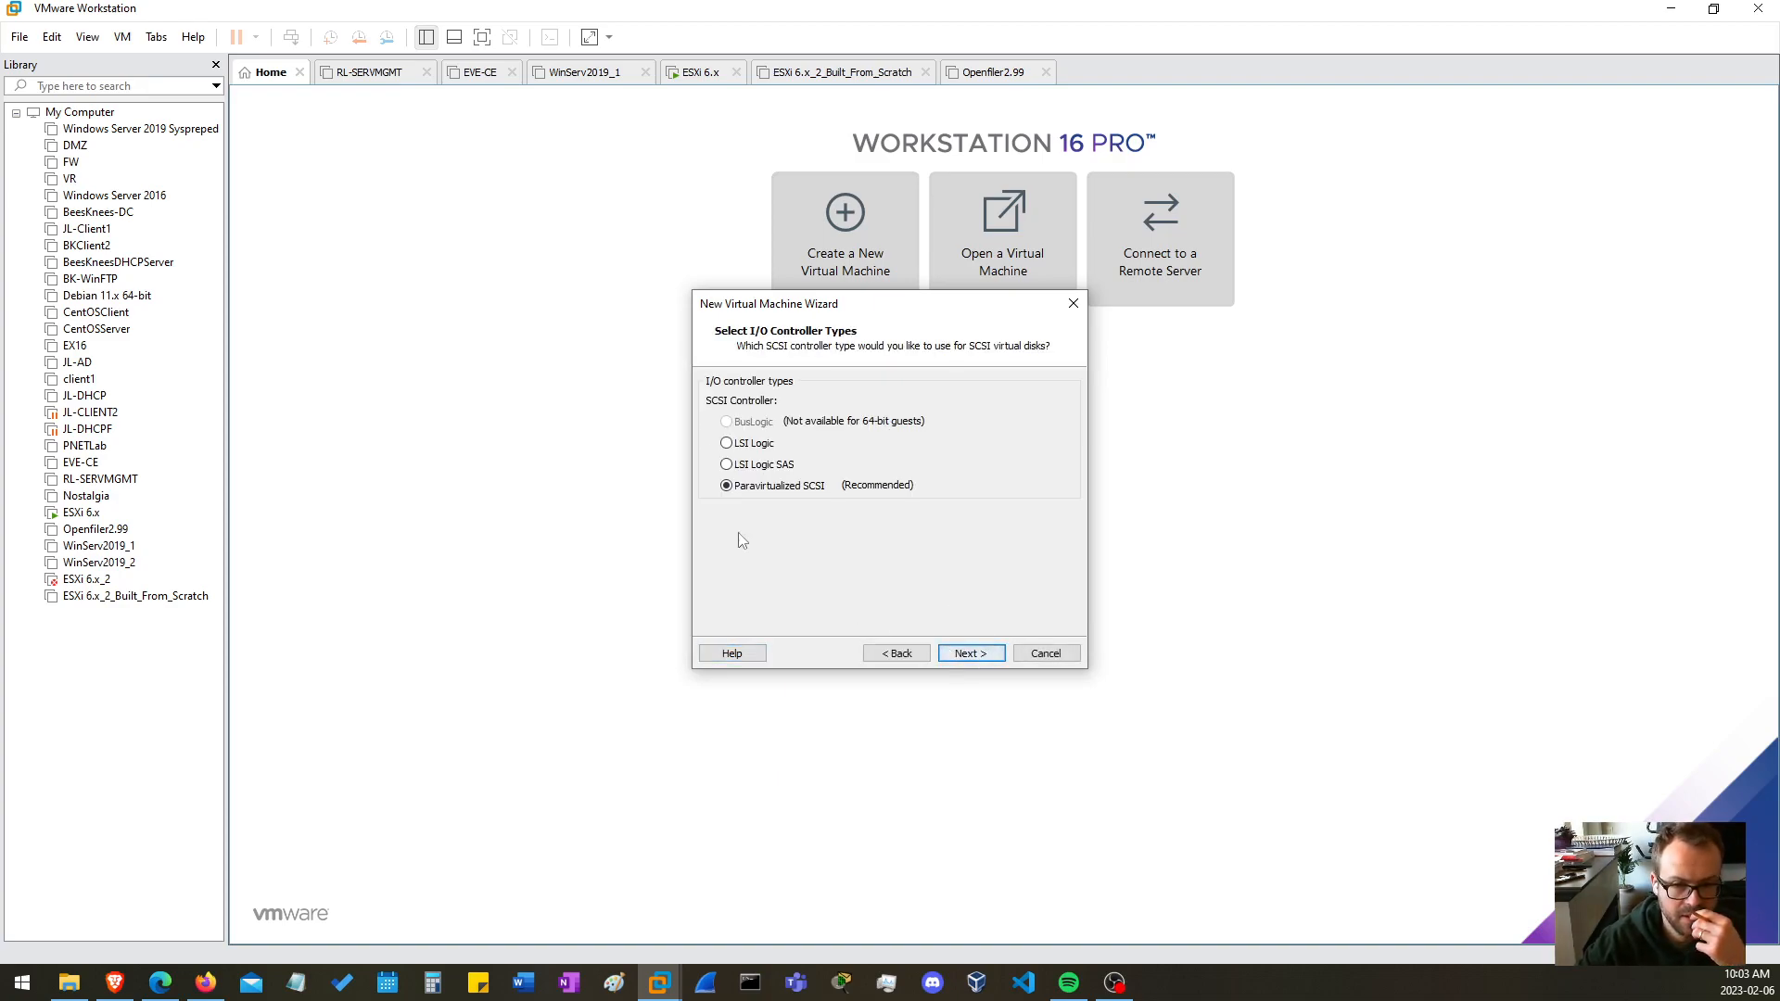
pyautogui.click(965, 655)
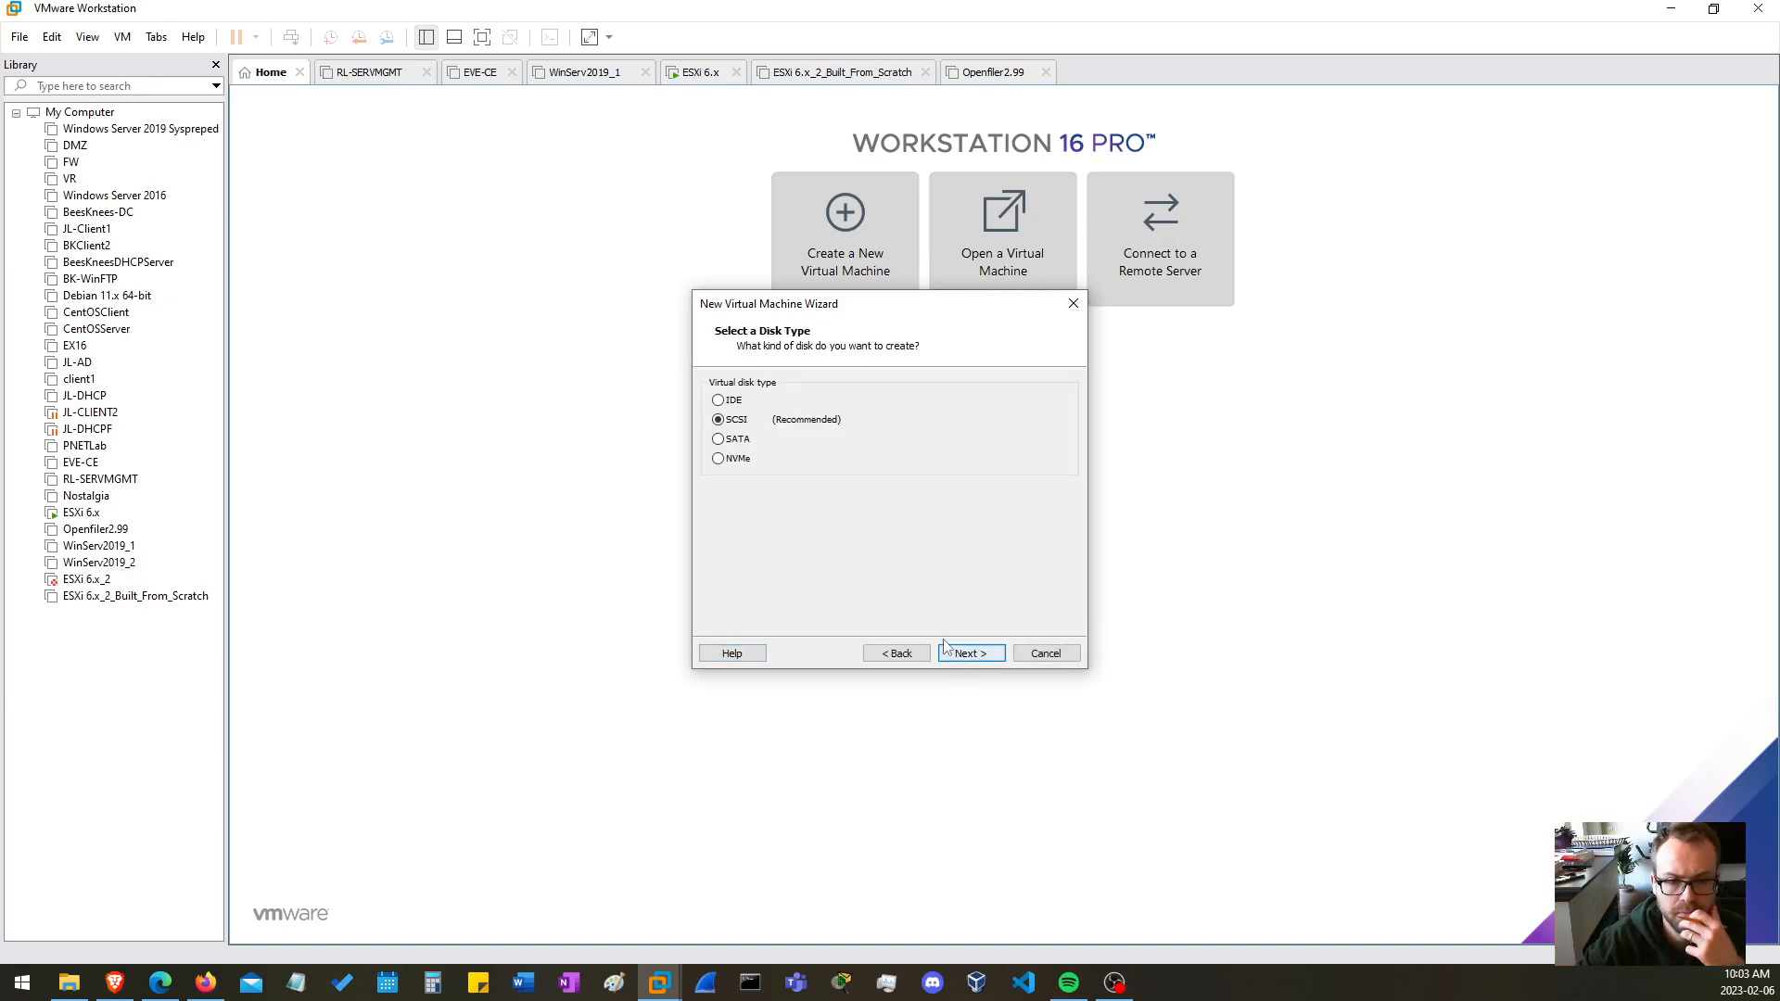
pyautogui.click(961, 655)
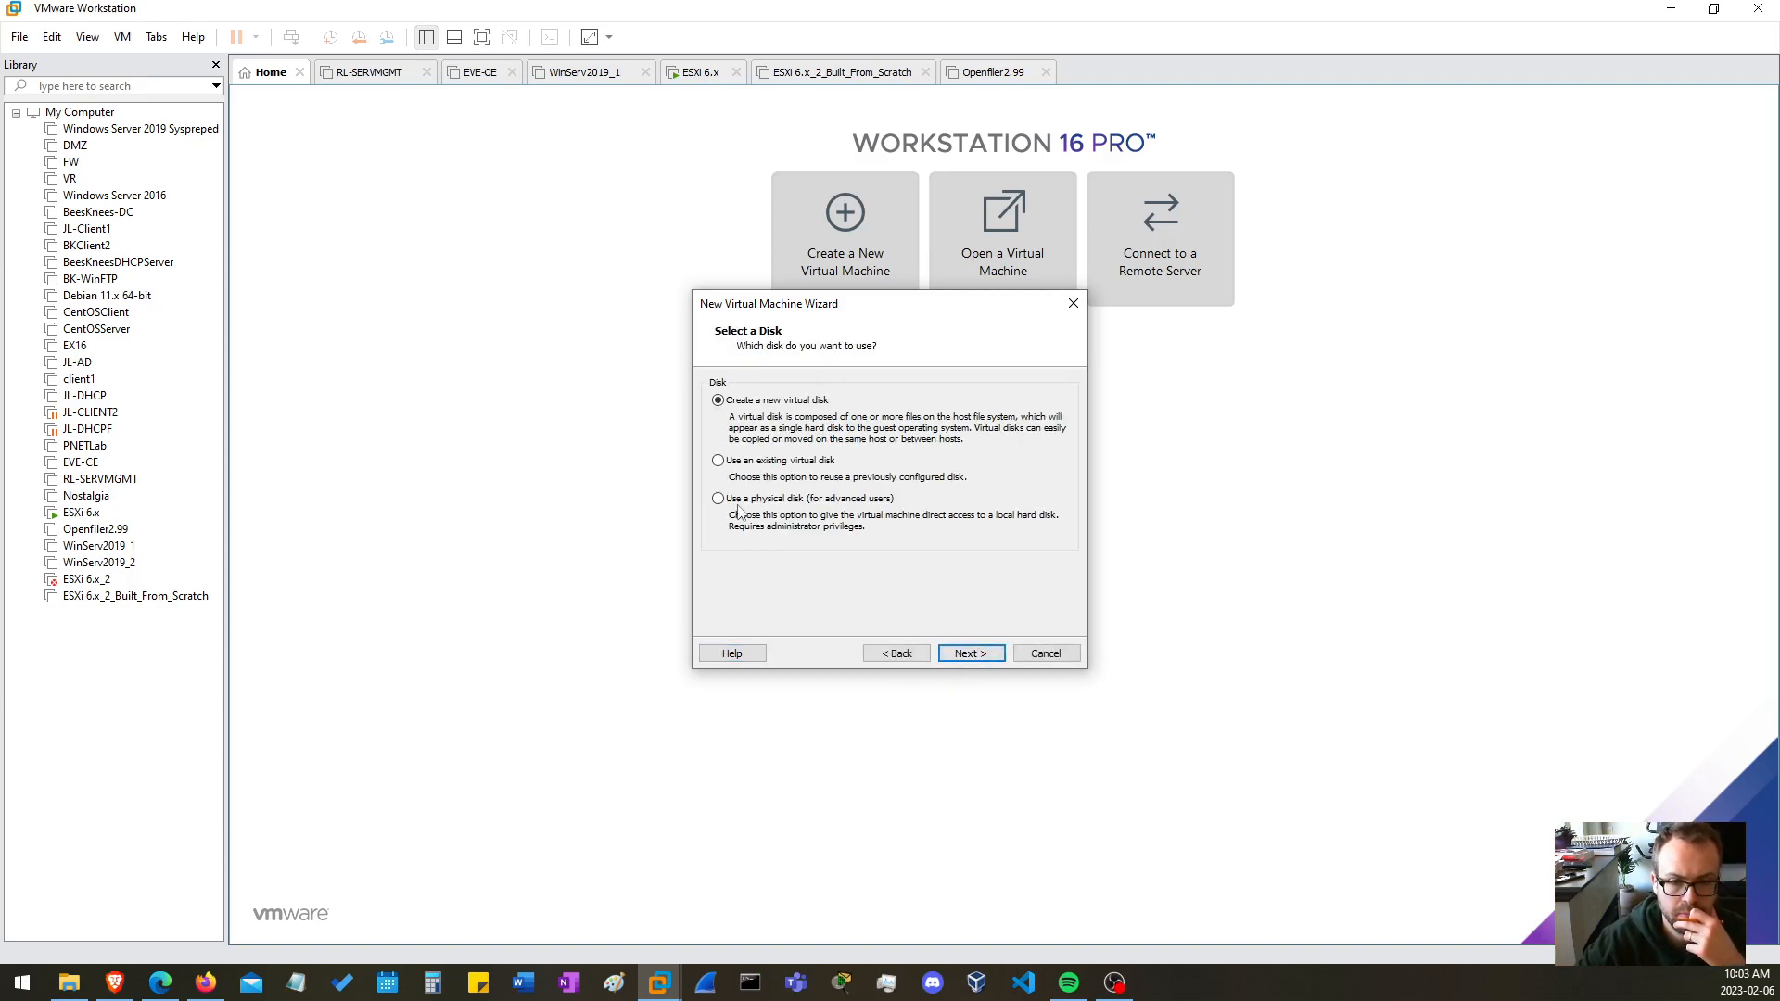
pyautogui.click(971, 654)
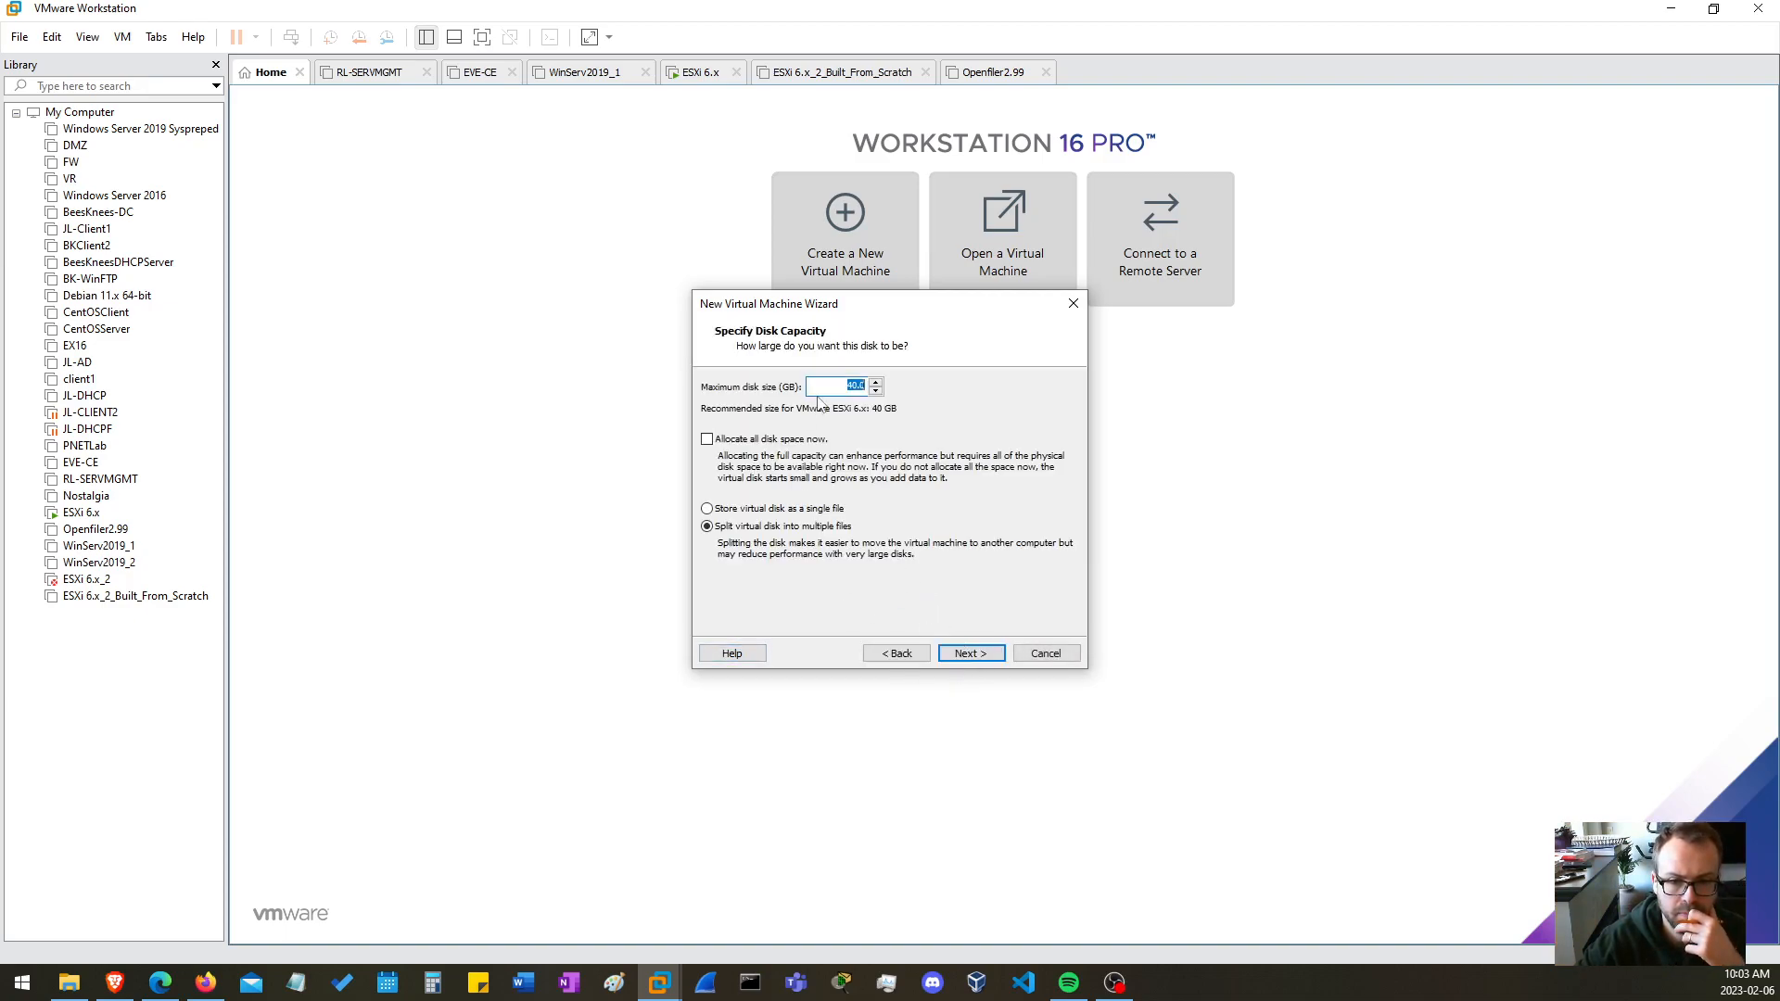
# Set the maximum disk size to 500 GB, store it as a single file, and accept the disk file name ESXi-1.vmdk
pyautogui.press('BackSpace')
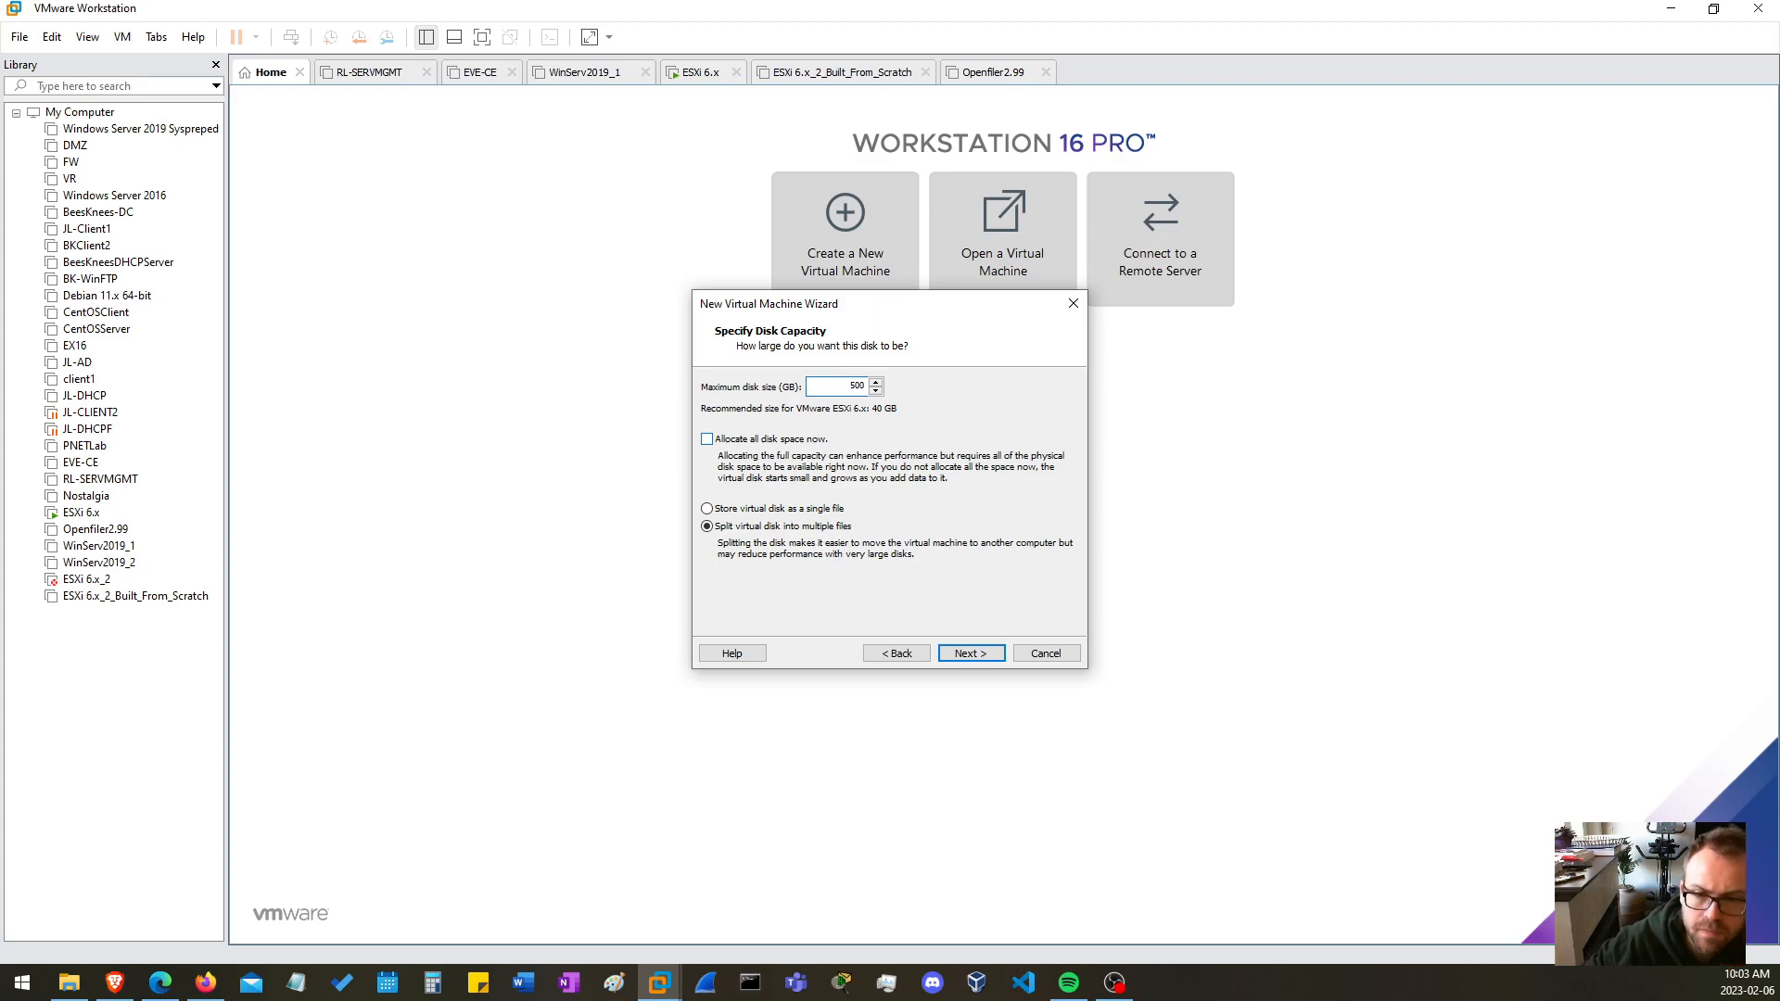
pyautogui.click(794, 509)
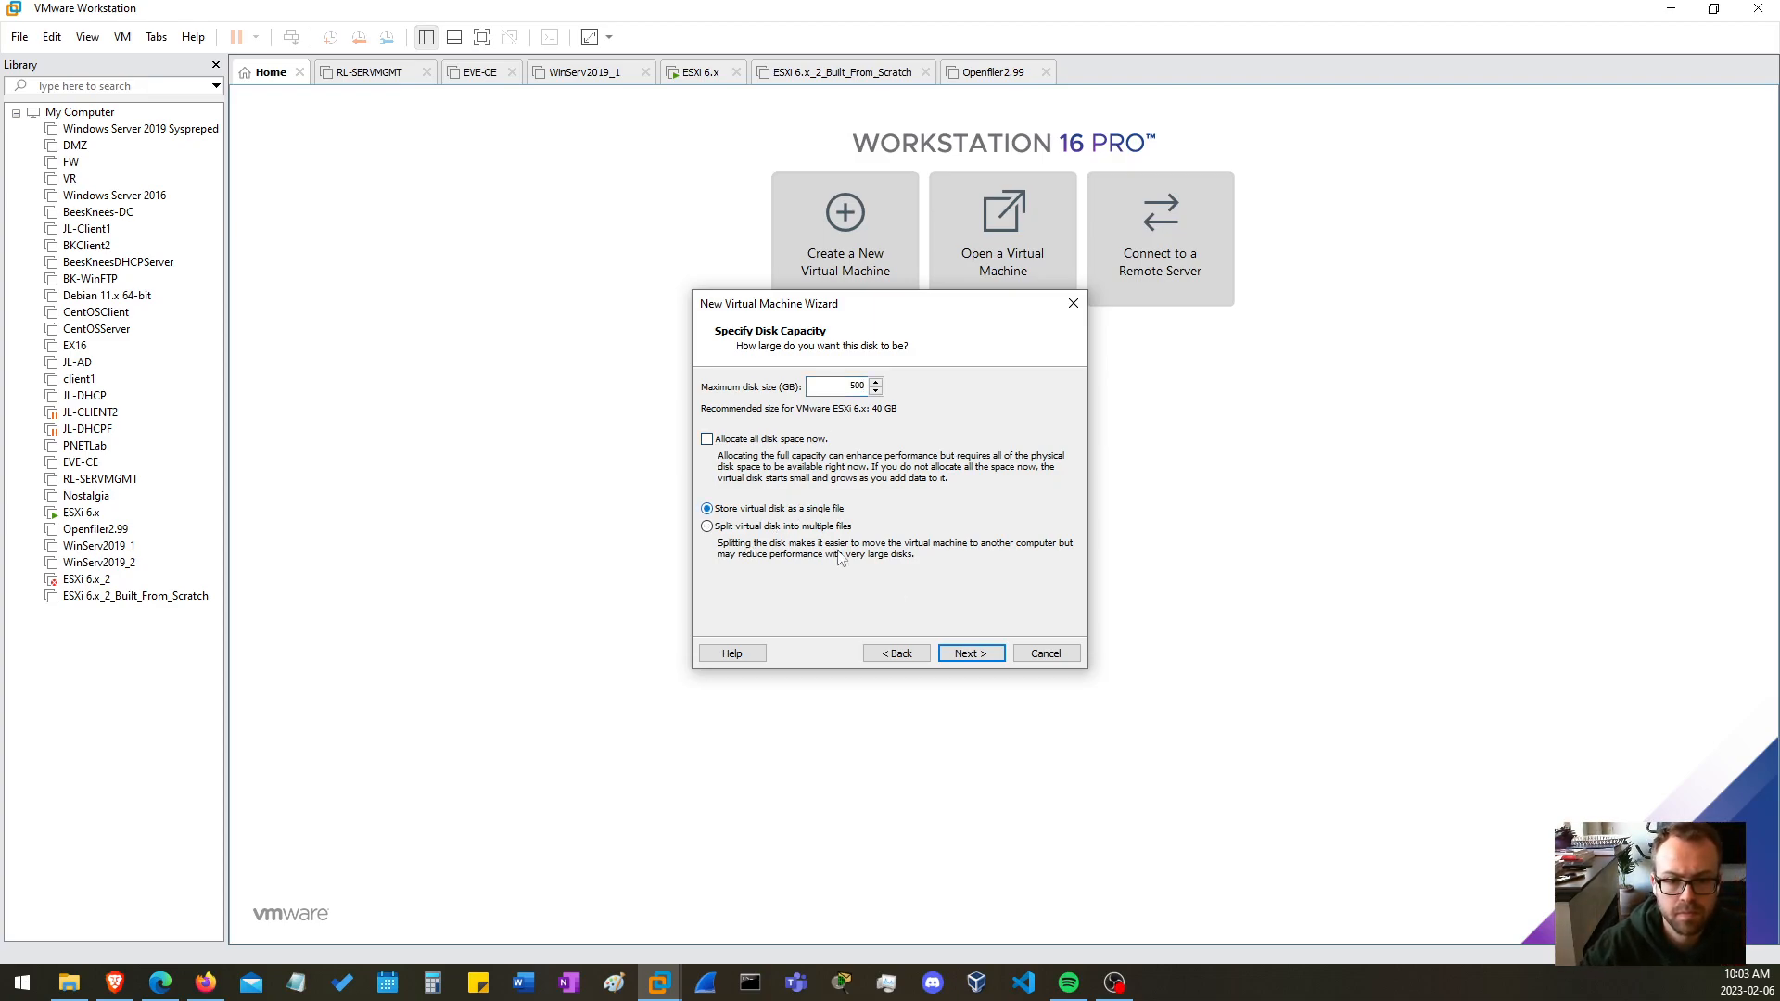
pyautogui.click(970, 656)
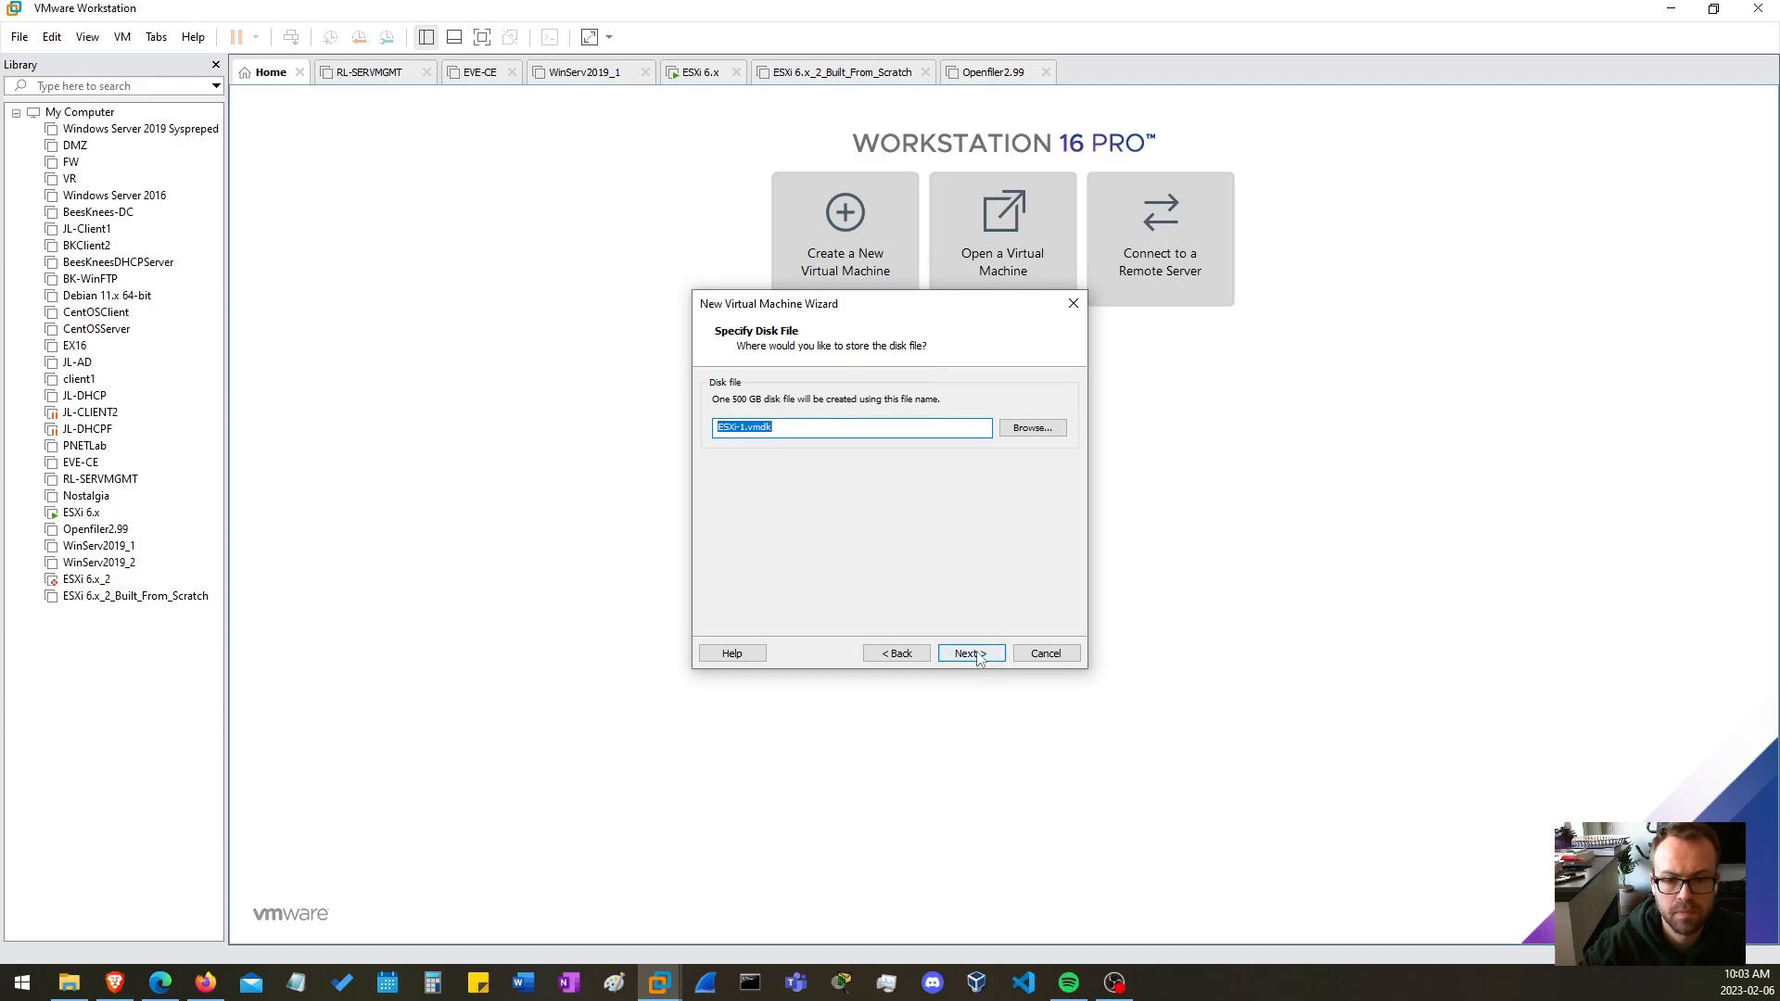
pyautogui.click(974, 655)
# Customize the hardware by adding two more network adapters, and finish creating the virtual machine
pyautogui.click(780, 569)
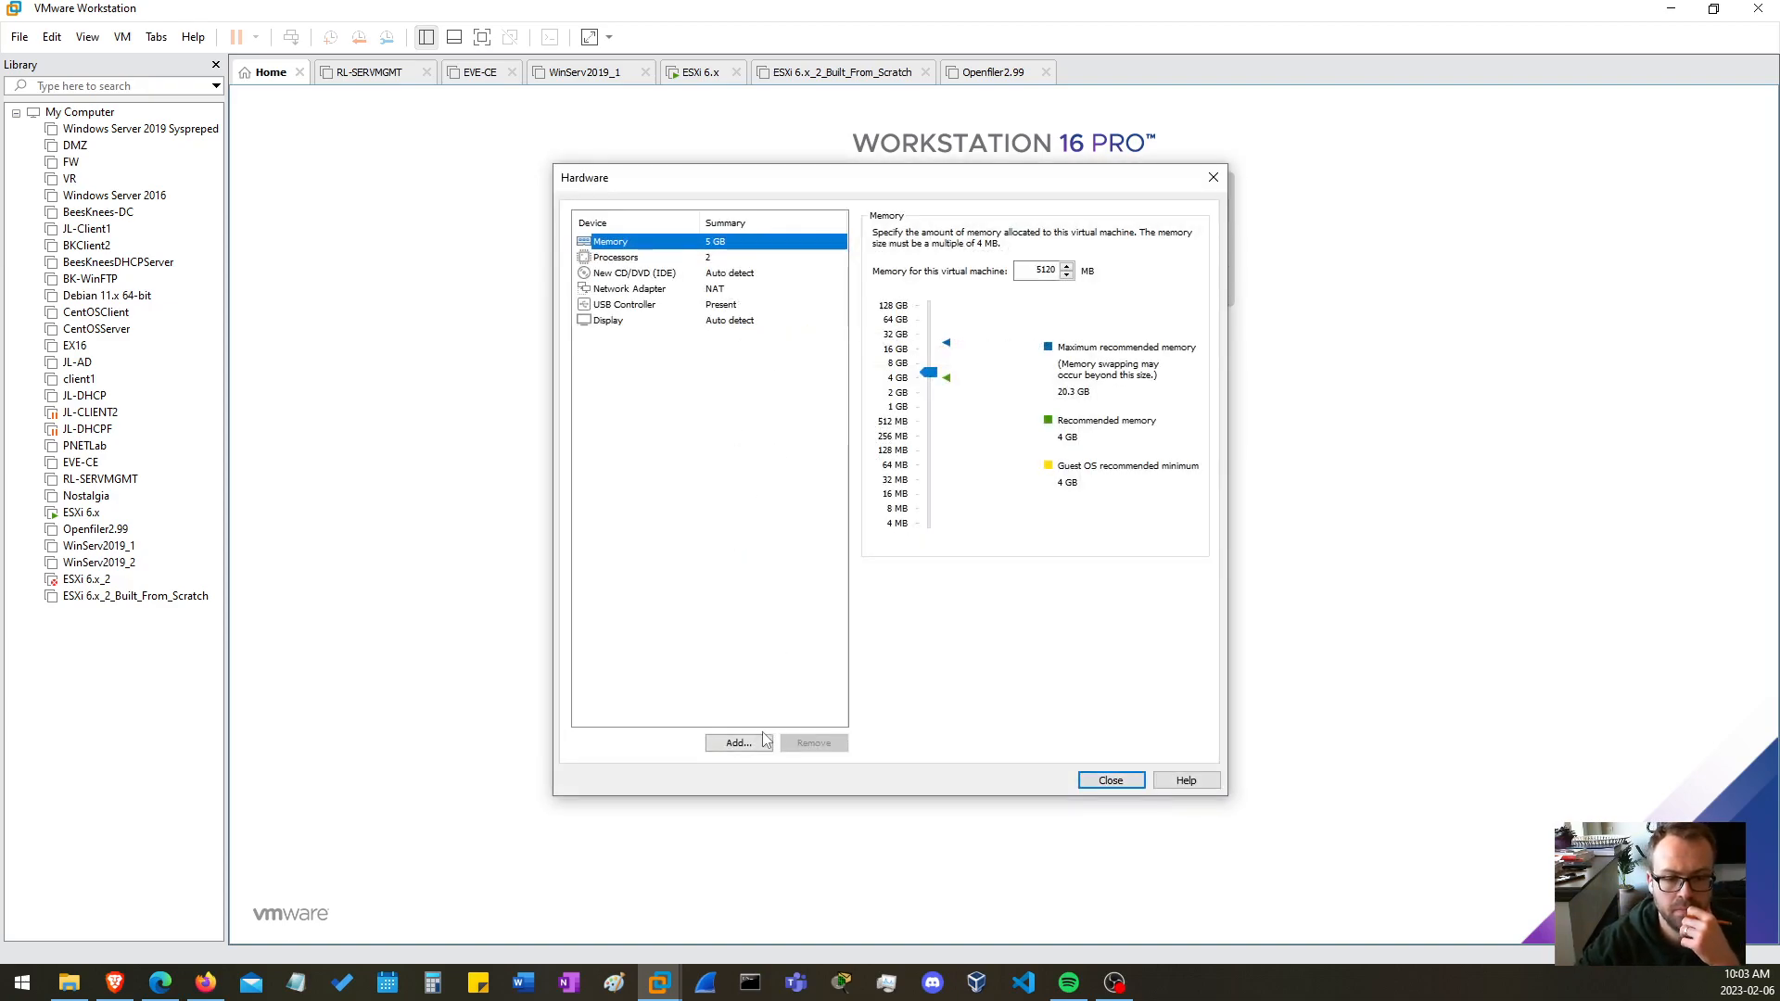
pyautogui.click(763, 744)
pyautogui.click(740, 481)
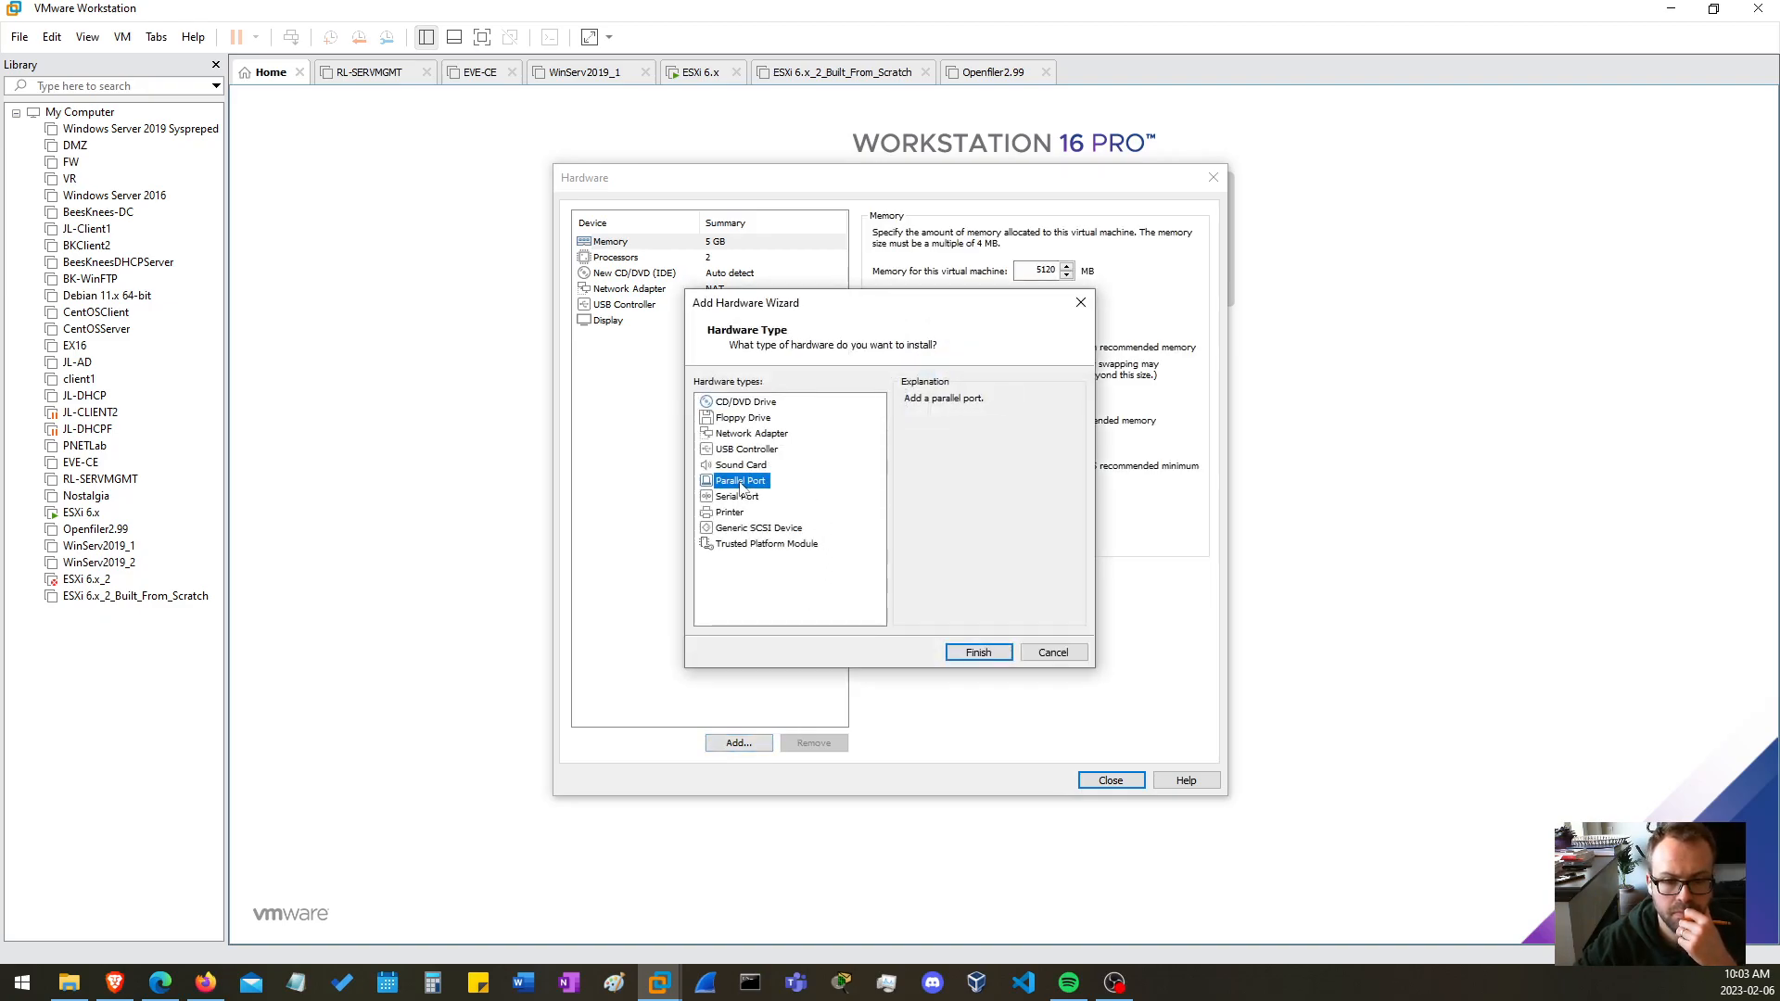
pyautogui.click(749, 465)
pyautogui.click(758, 434)
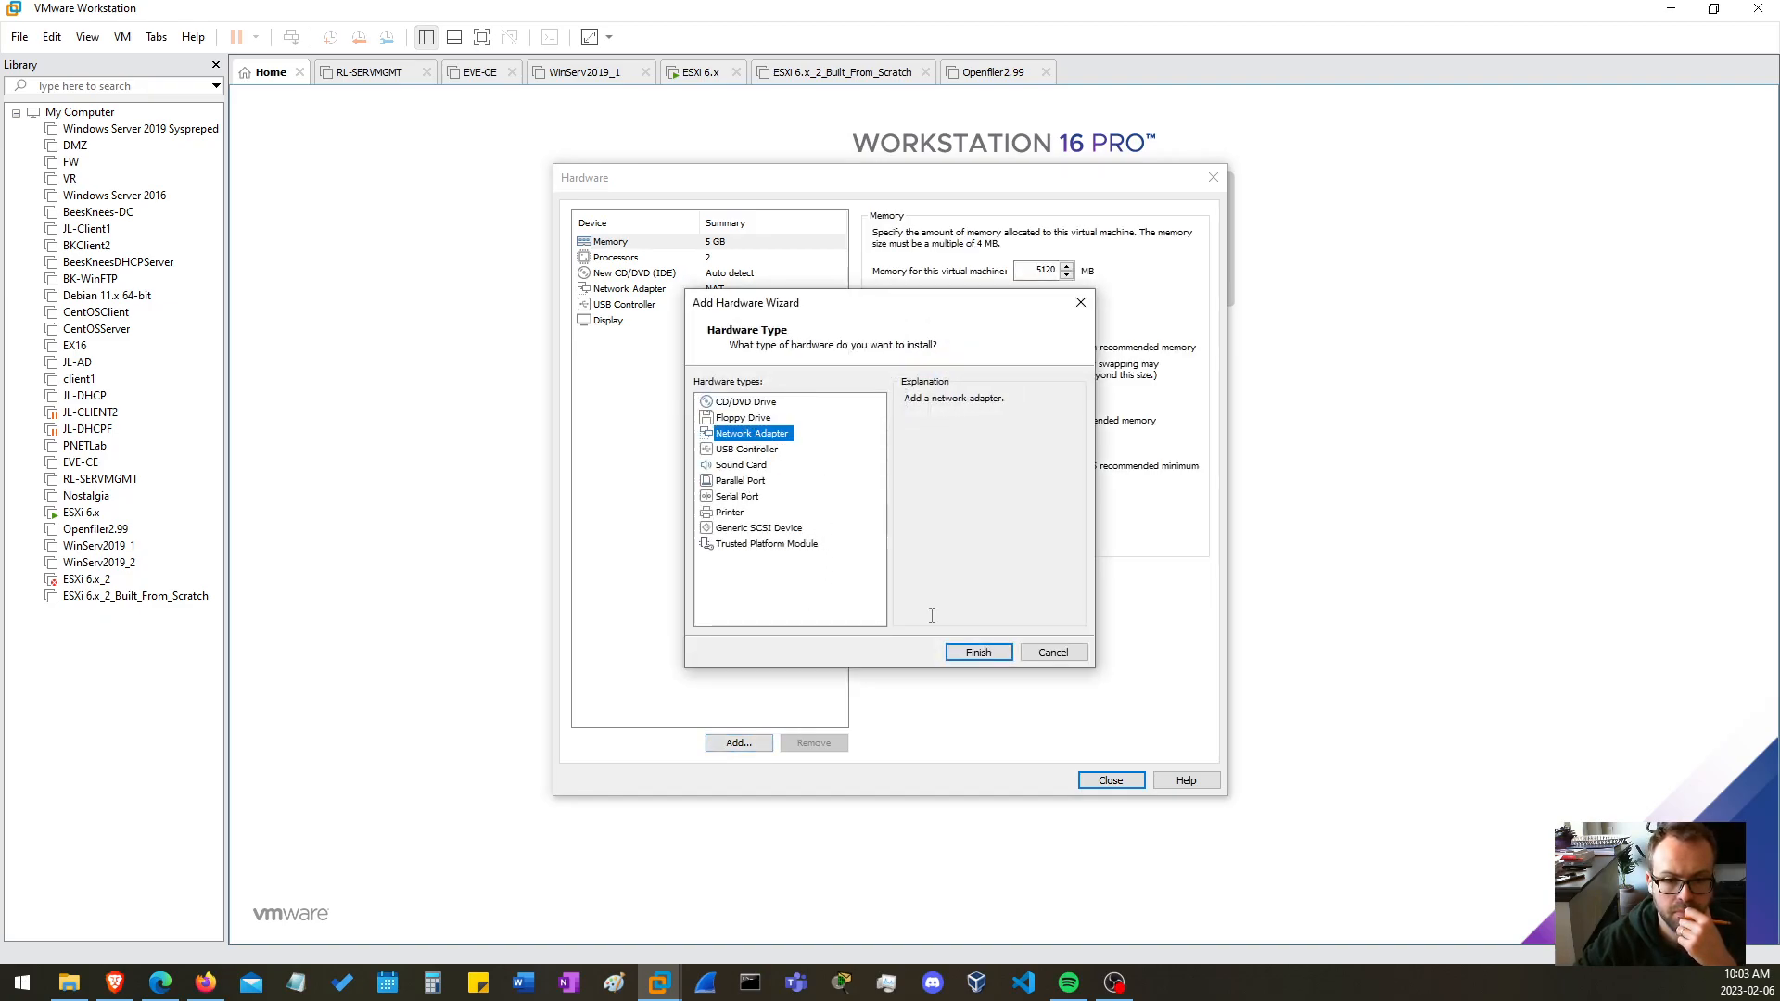
pyautogui.click(978, 652)
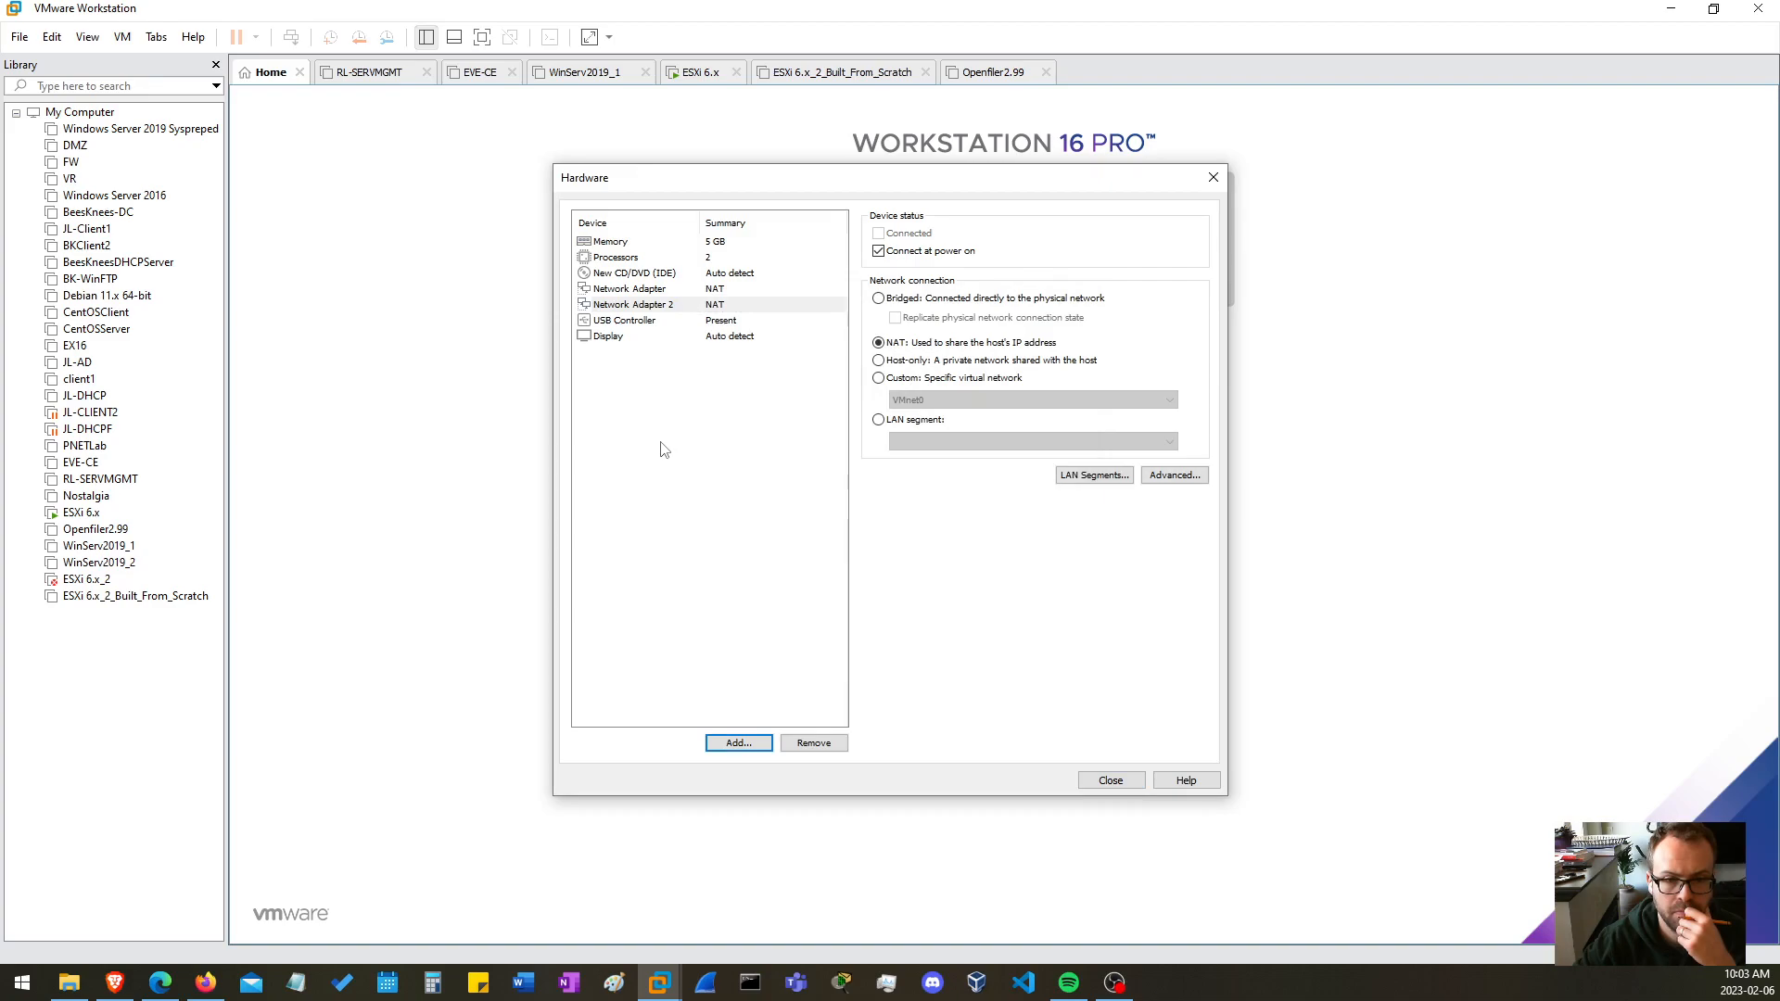
pyautogui.click(739, 742)
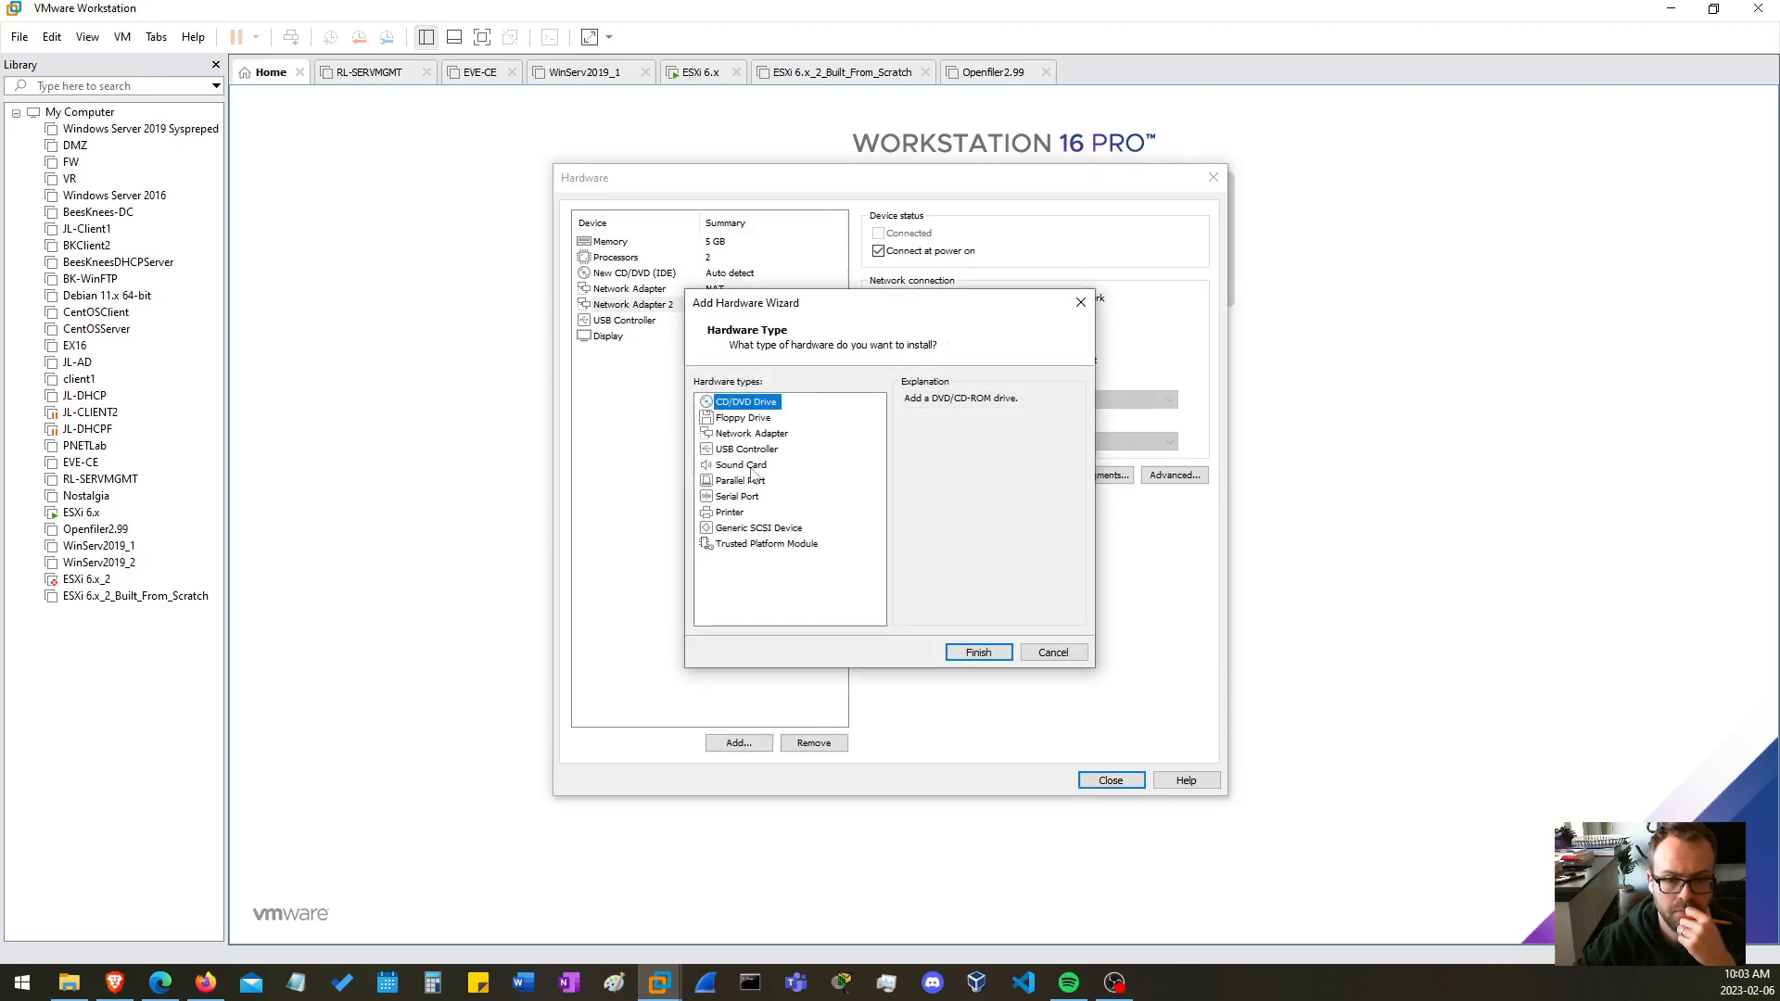
pyautogui.click(758, 434)
pyautogui.click(978, 652)
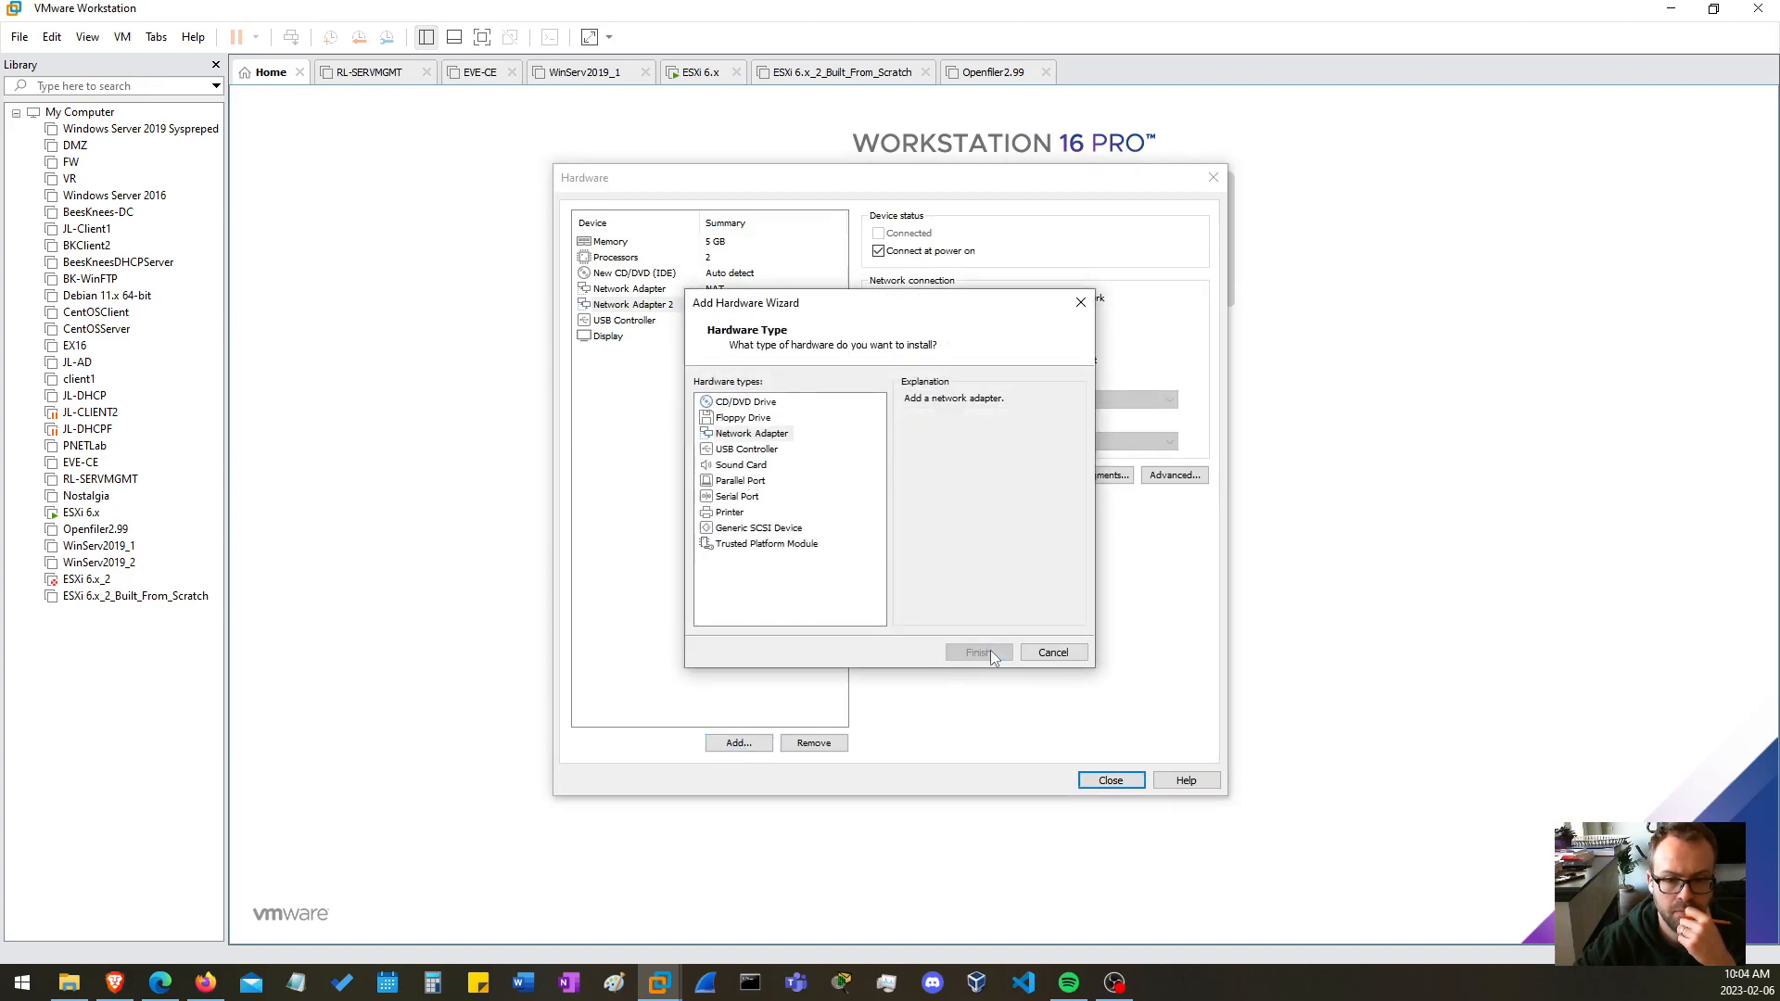
pyautogui.click(1127, 783)
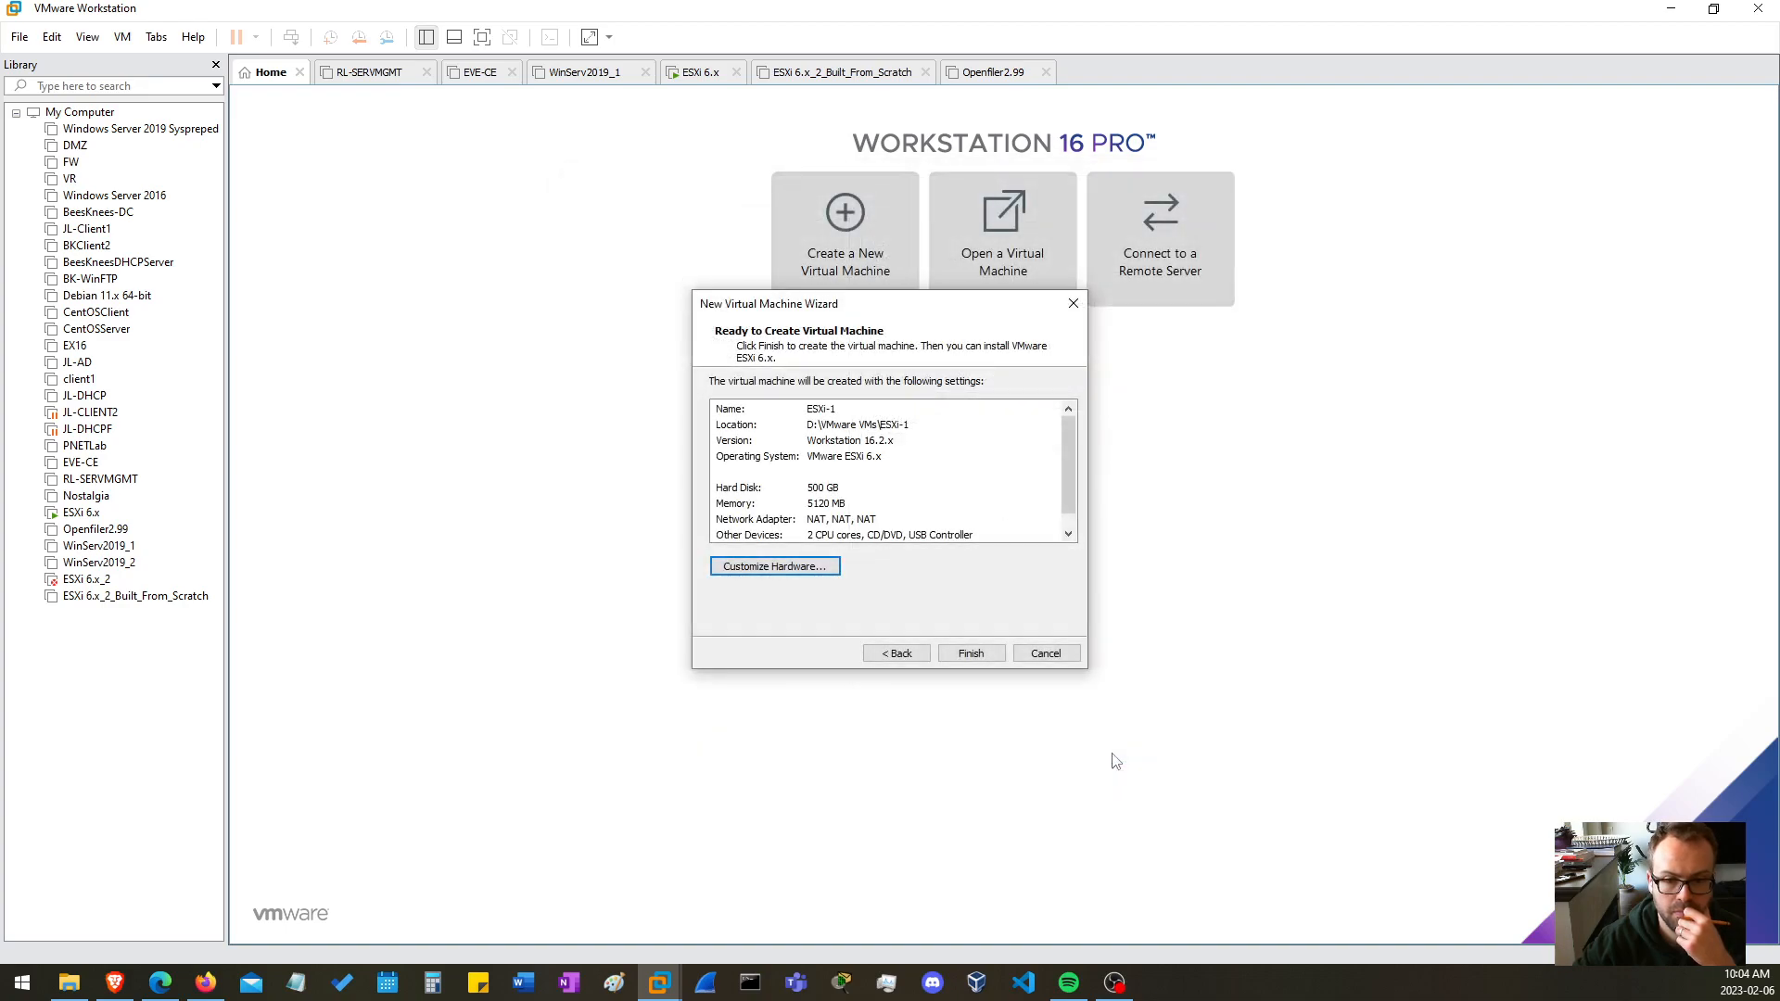
pyautogui.click(977, 649)
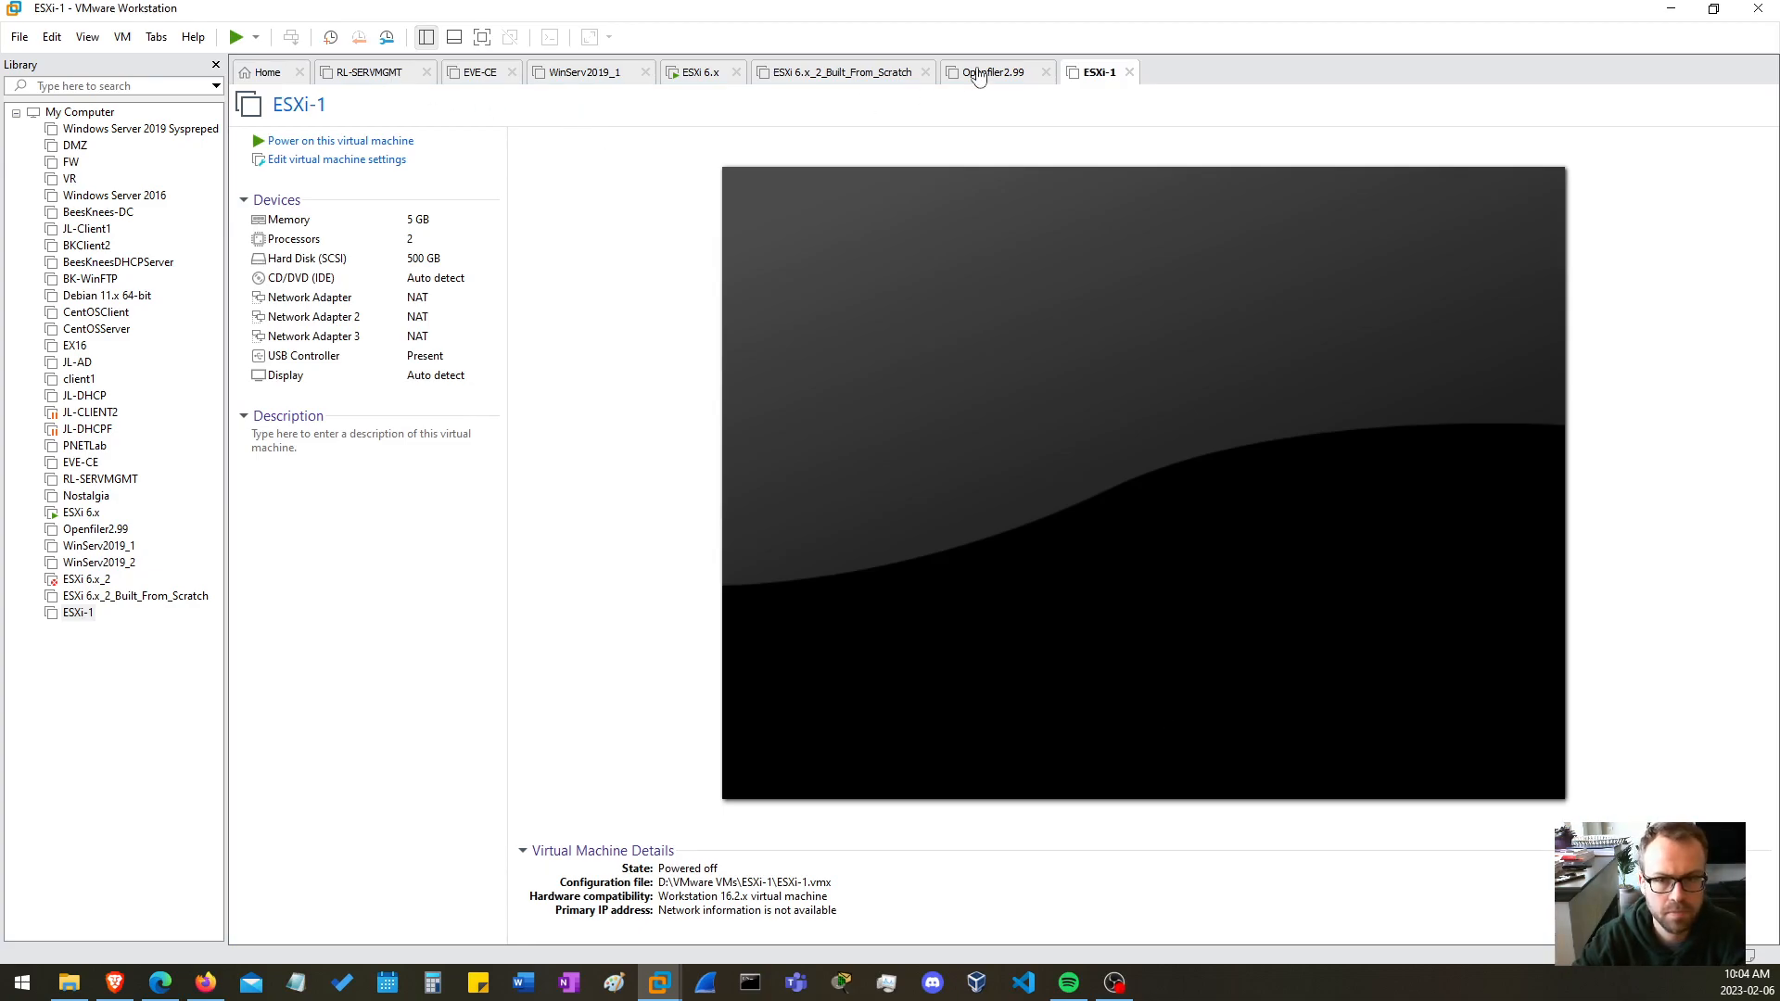
# Open the ESXi-1 virtual machine's settings and set its CD/DVD drive to use an ISO image file
pyautogui.rightClick(1102, 82)
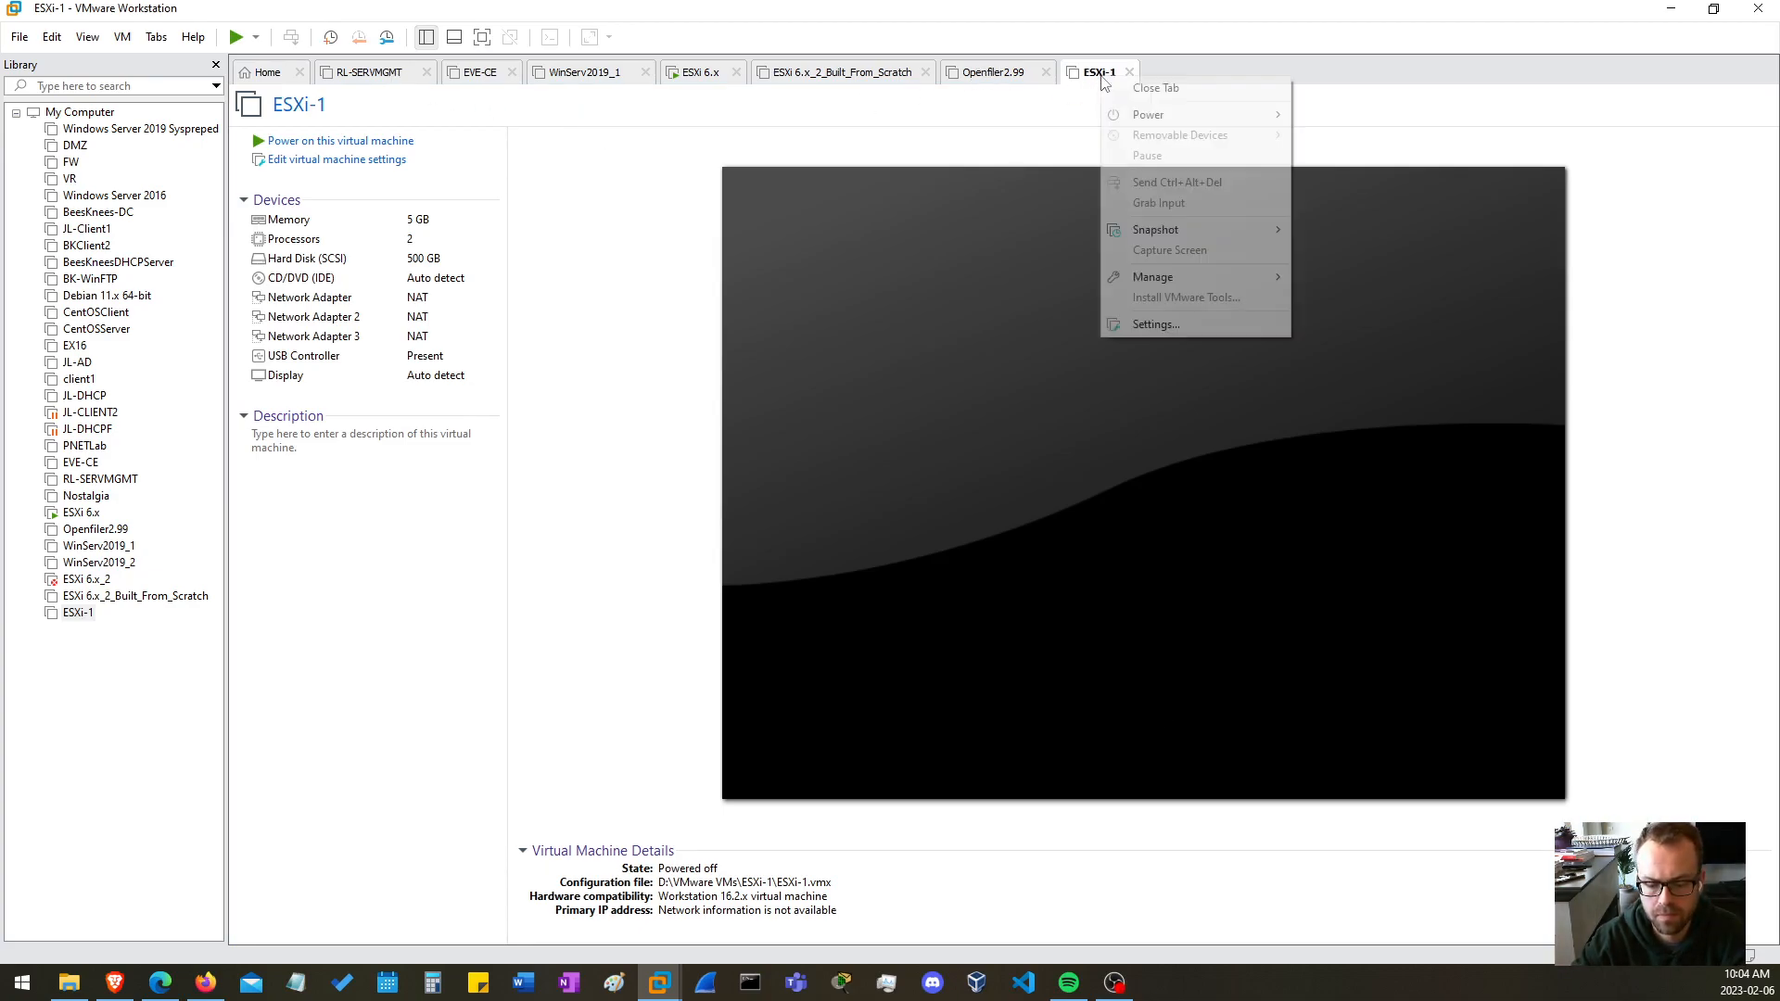
pyautogui.click(1150, 325)
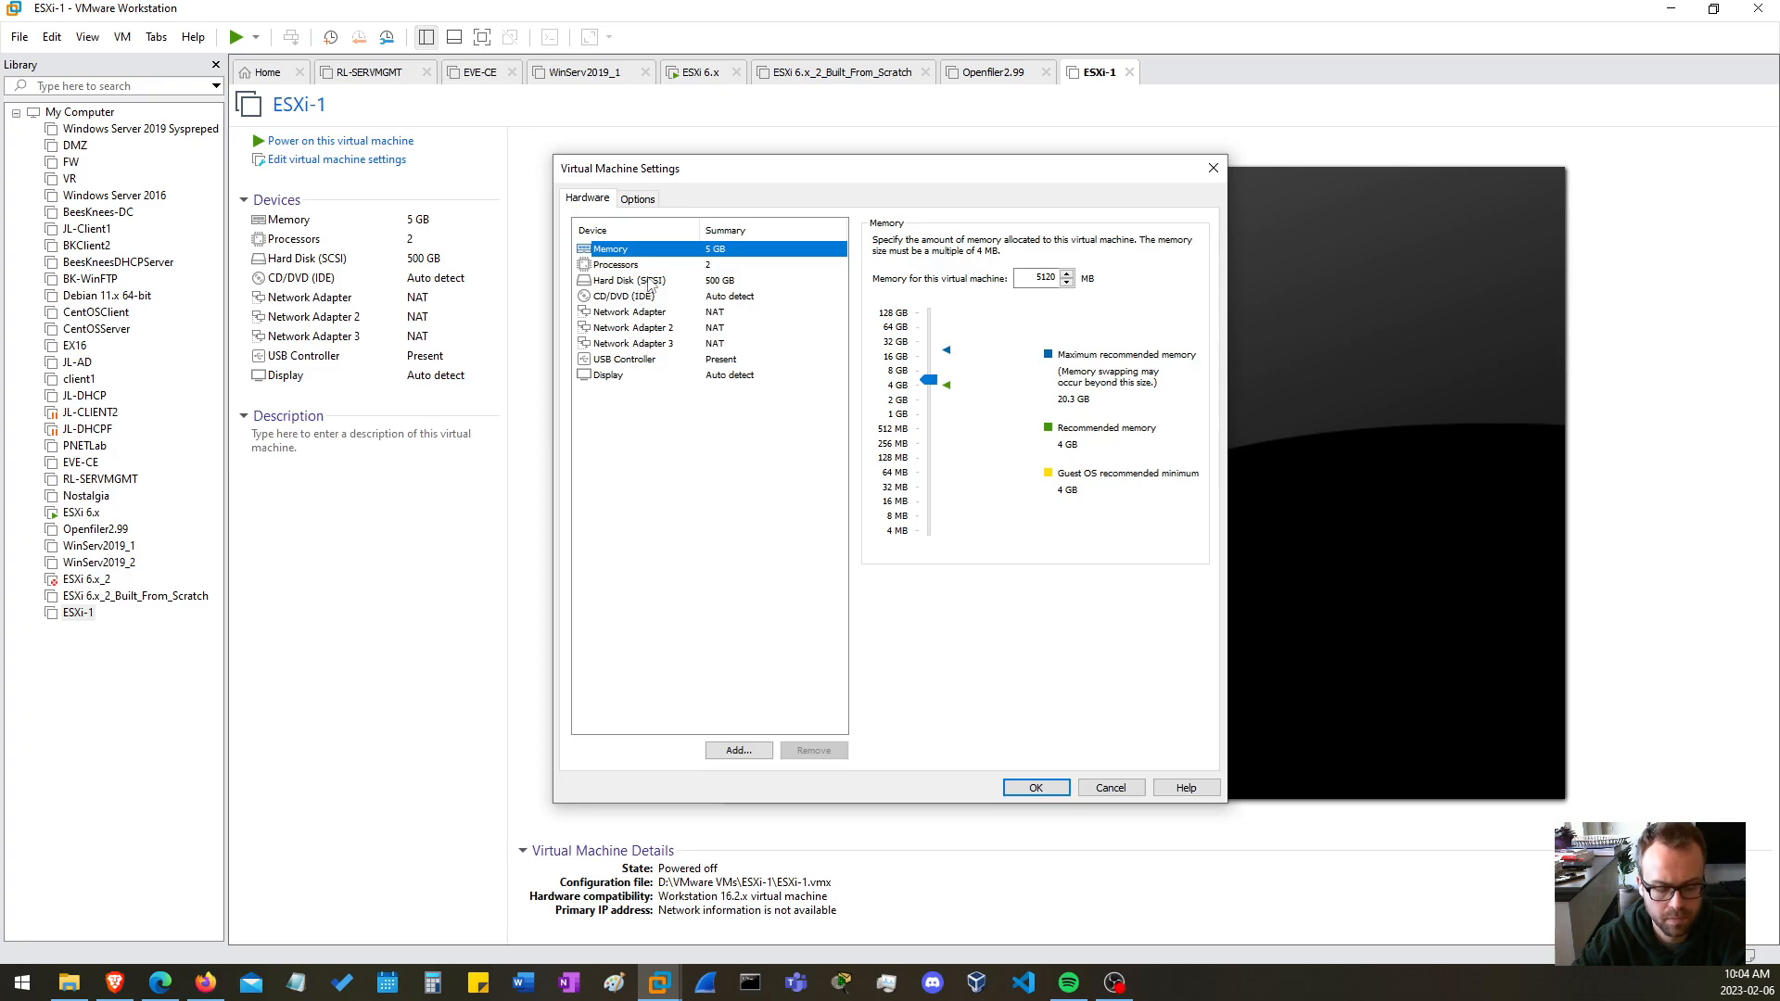
pyautogui.click(645, 296)
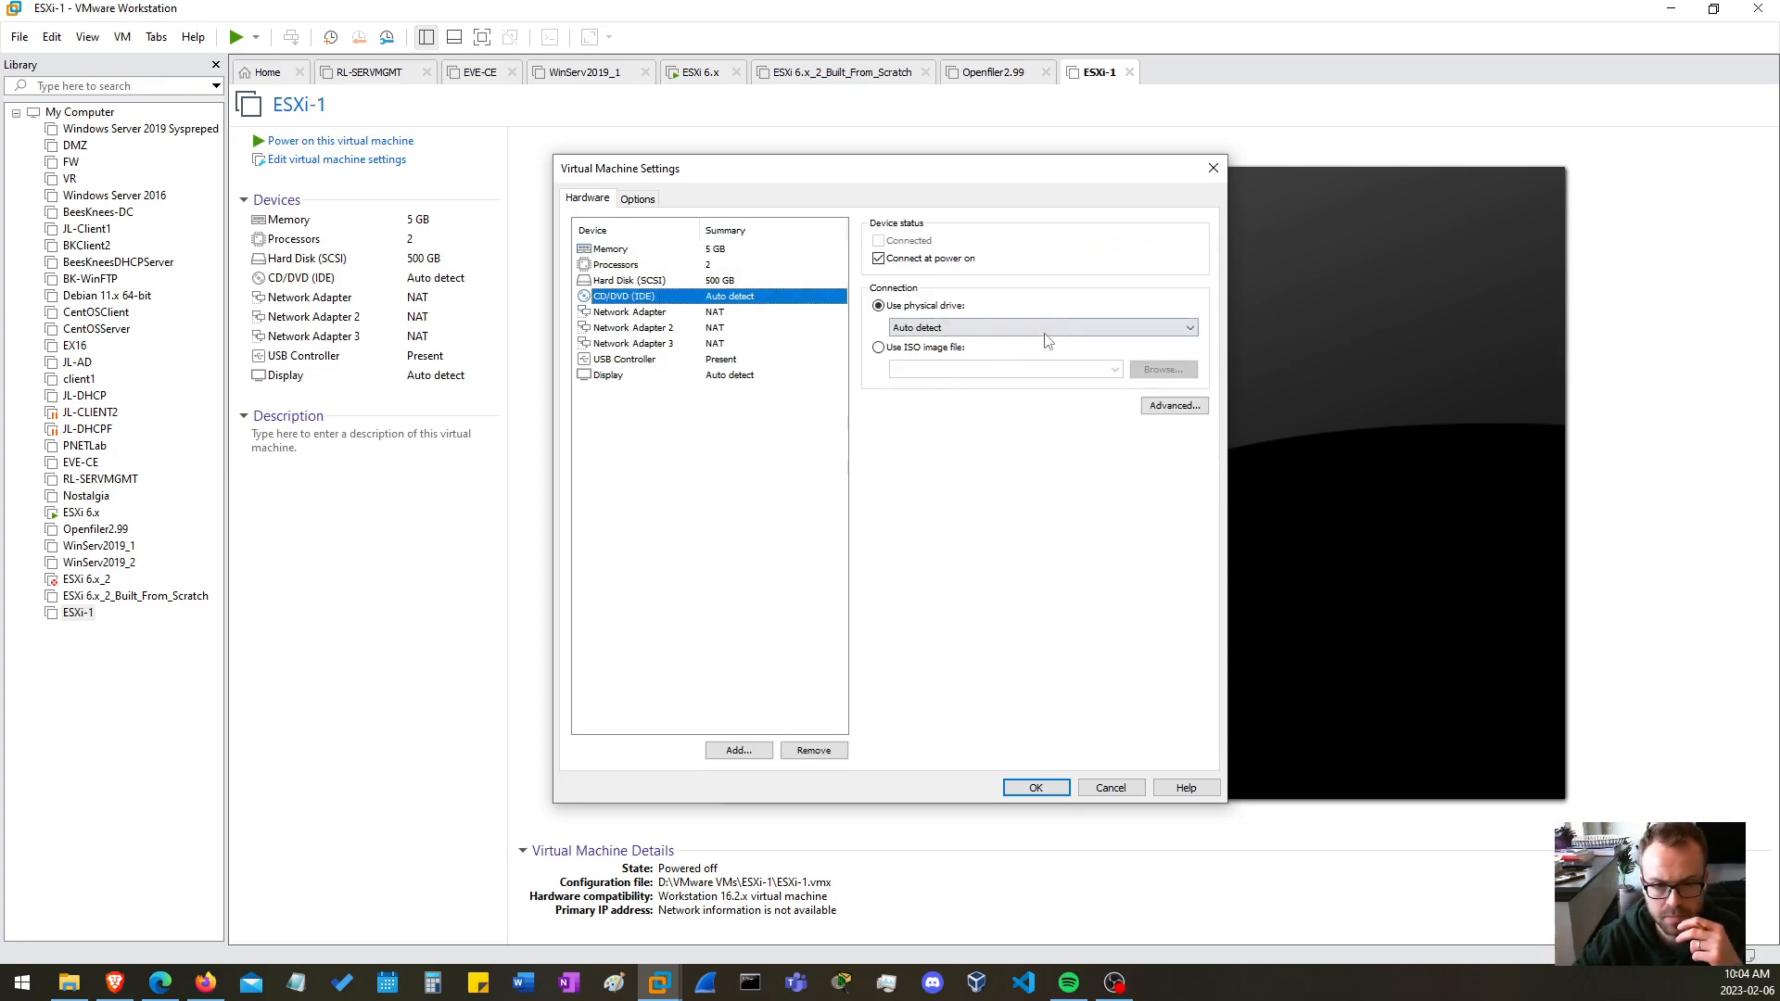
pyautogui.click(910, 348)
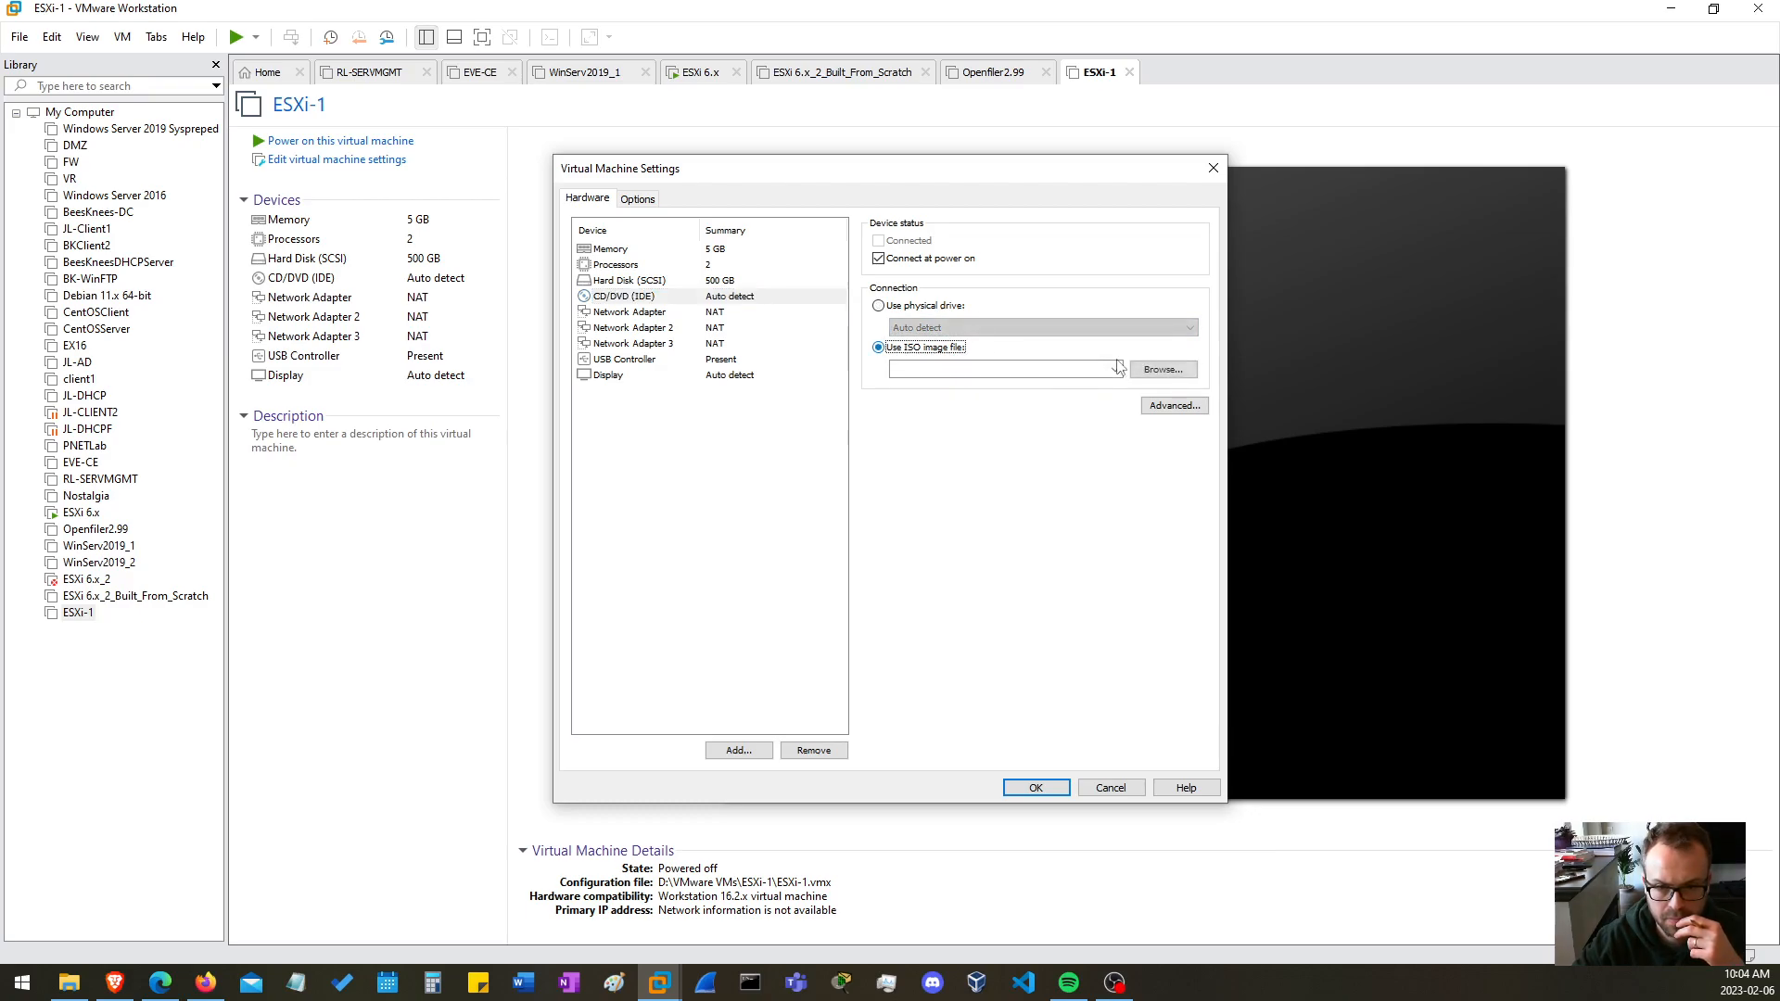
pyautogui.click(1163, 369)
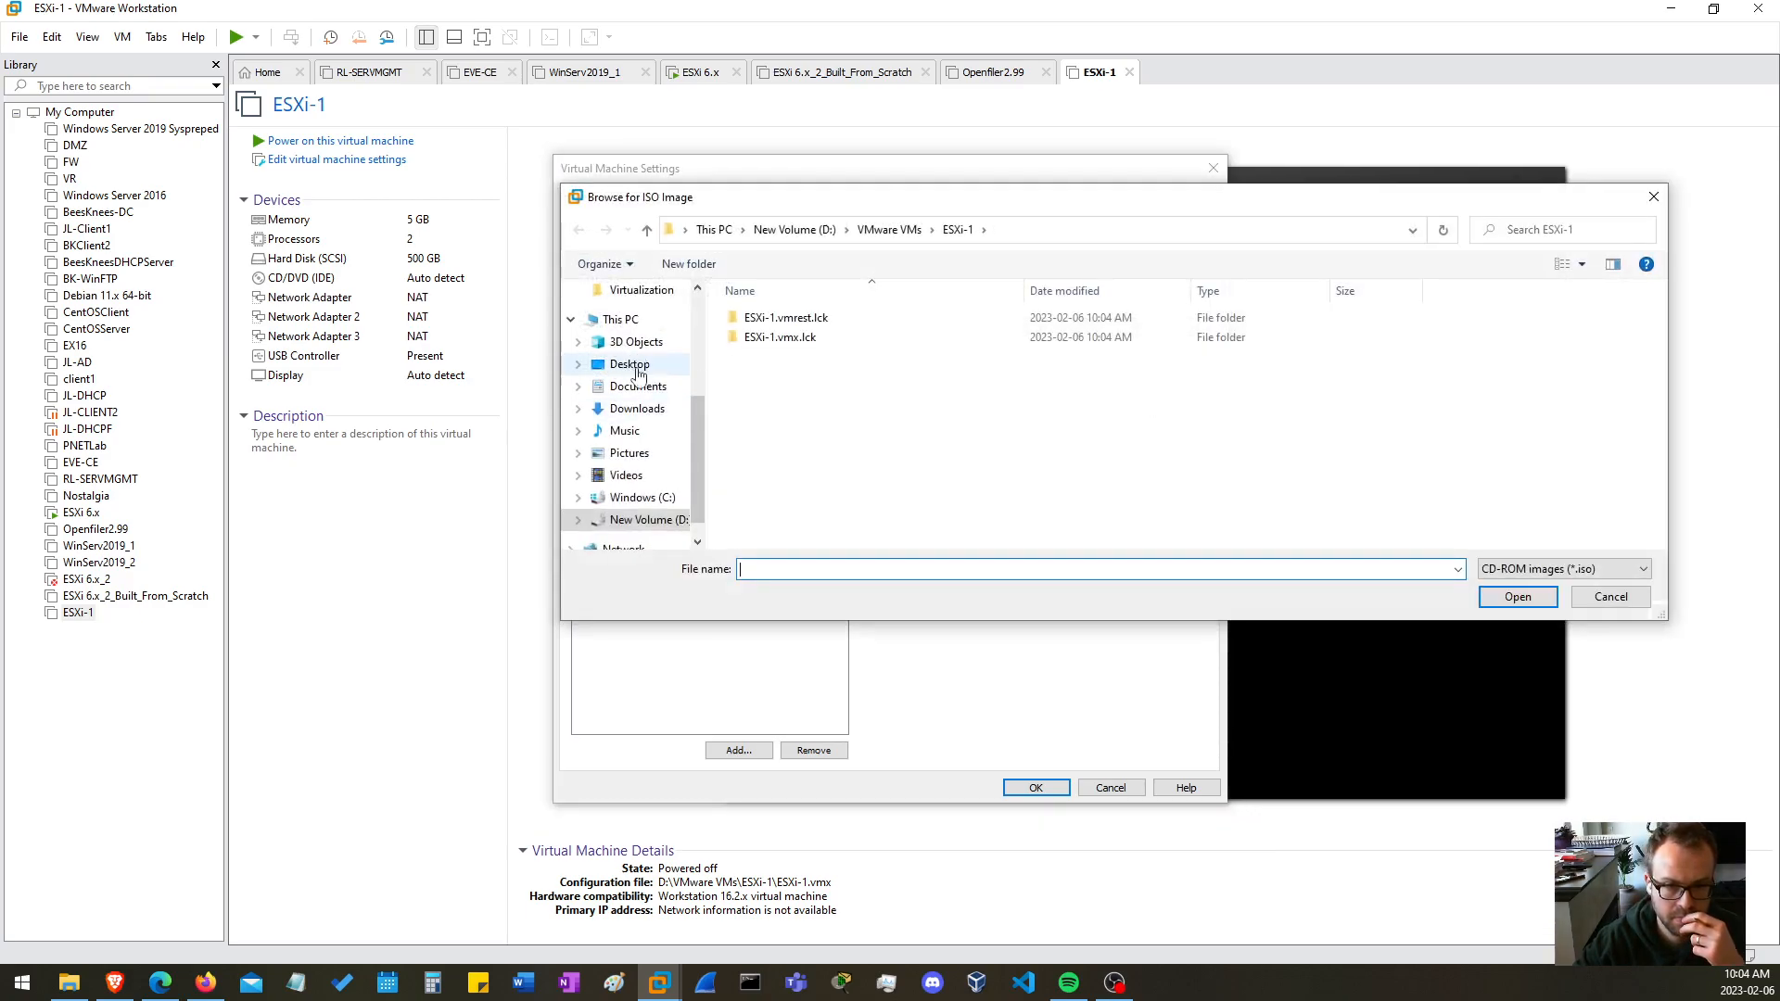
pyautogui.click(642, 519)
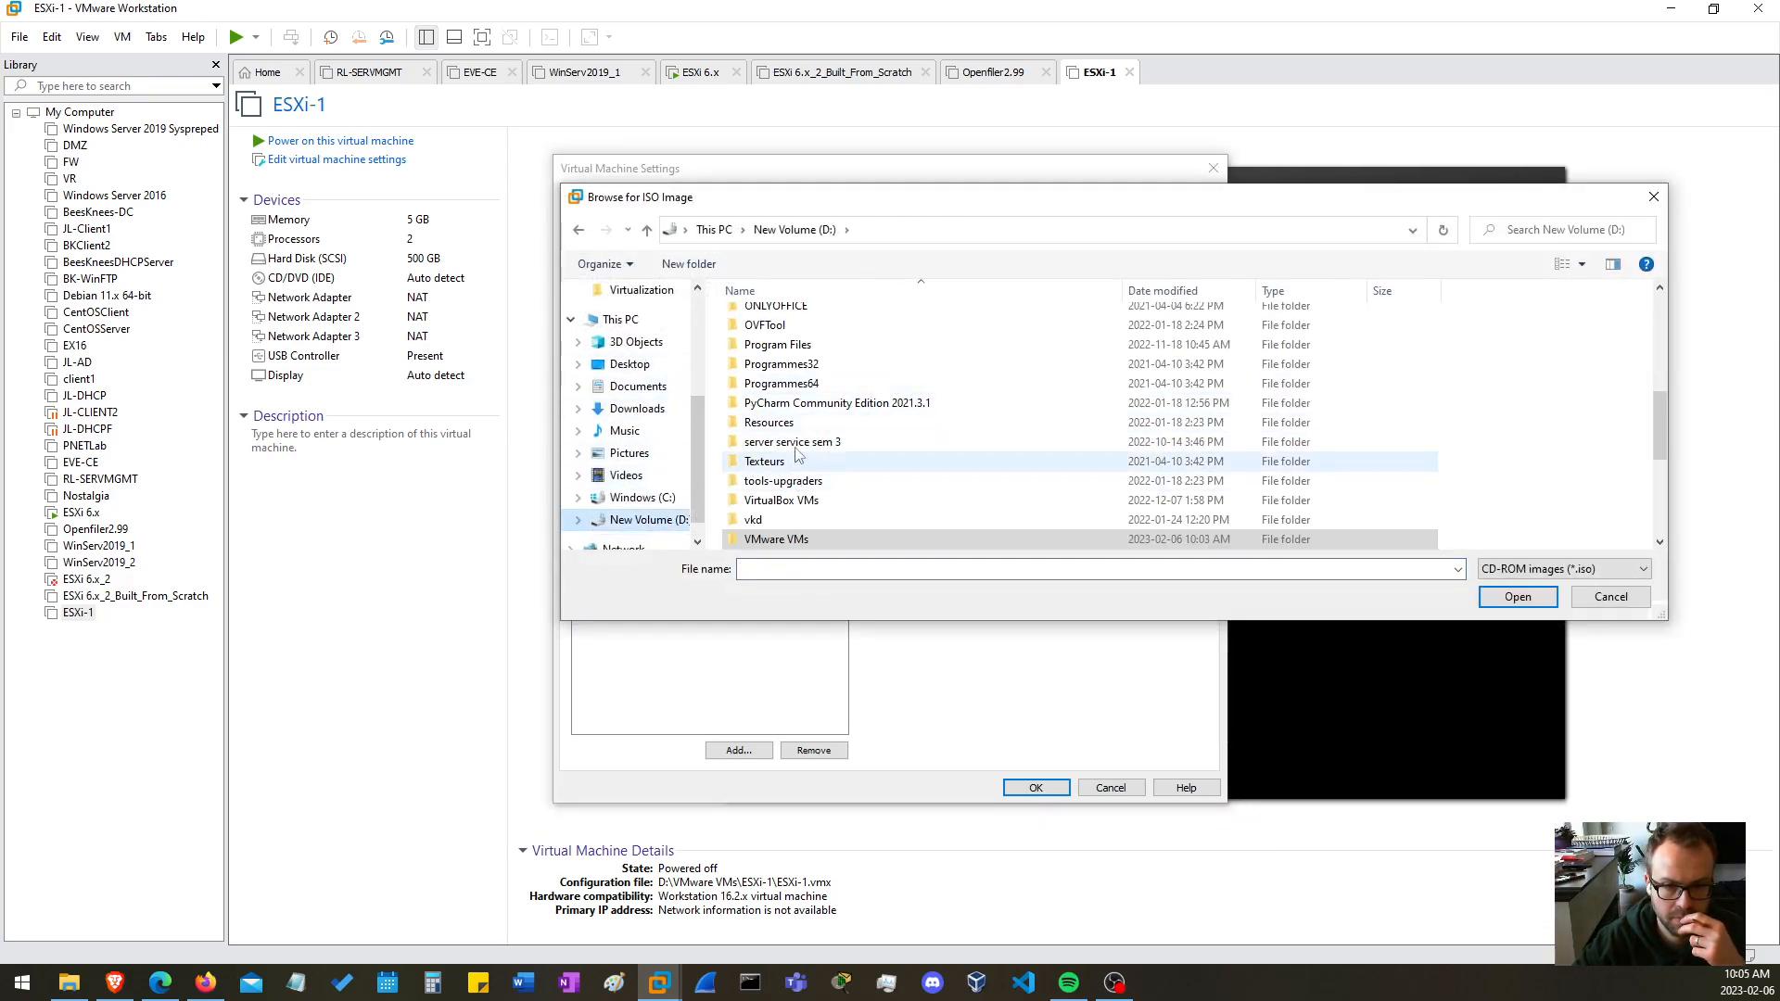
pyautogui.scroll(3, 835, 384)
pyautogui.doubleClick(785, 374)
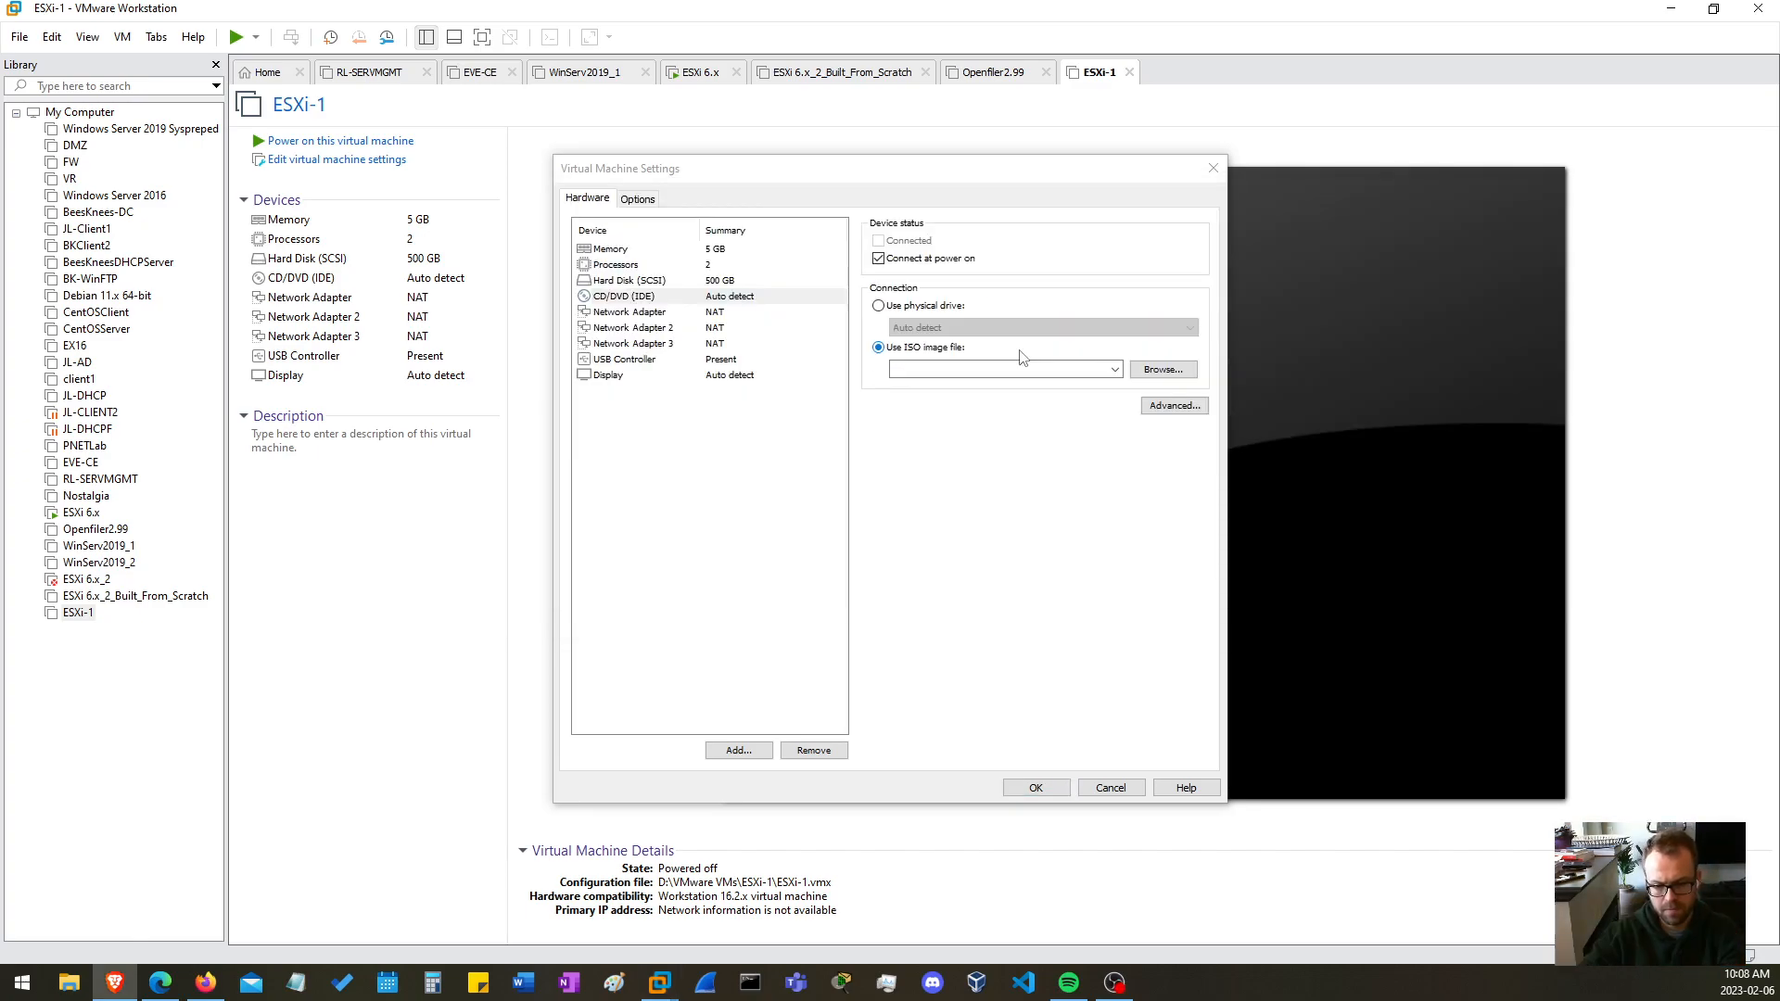
# Attach VMware-VMvisor-Installer-6.7.0.update01-10302608.x86_64.iso from New Volume (D:) to the CD/DVD drive and power on the virtual machine
pyautogui.click(1161, 370)
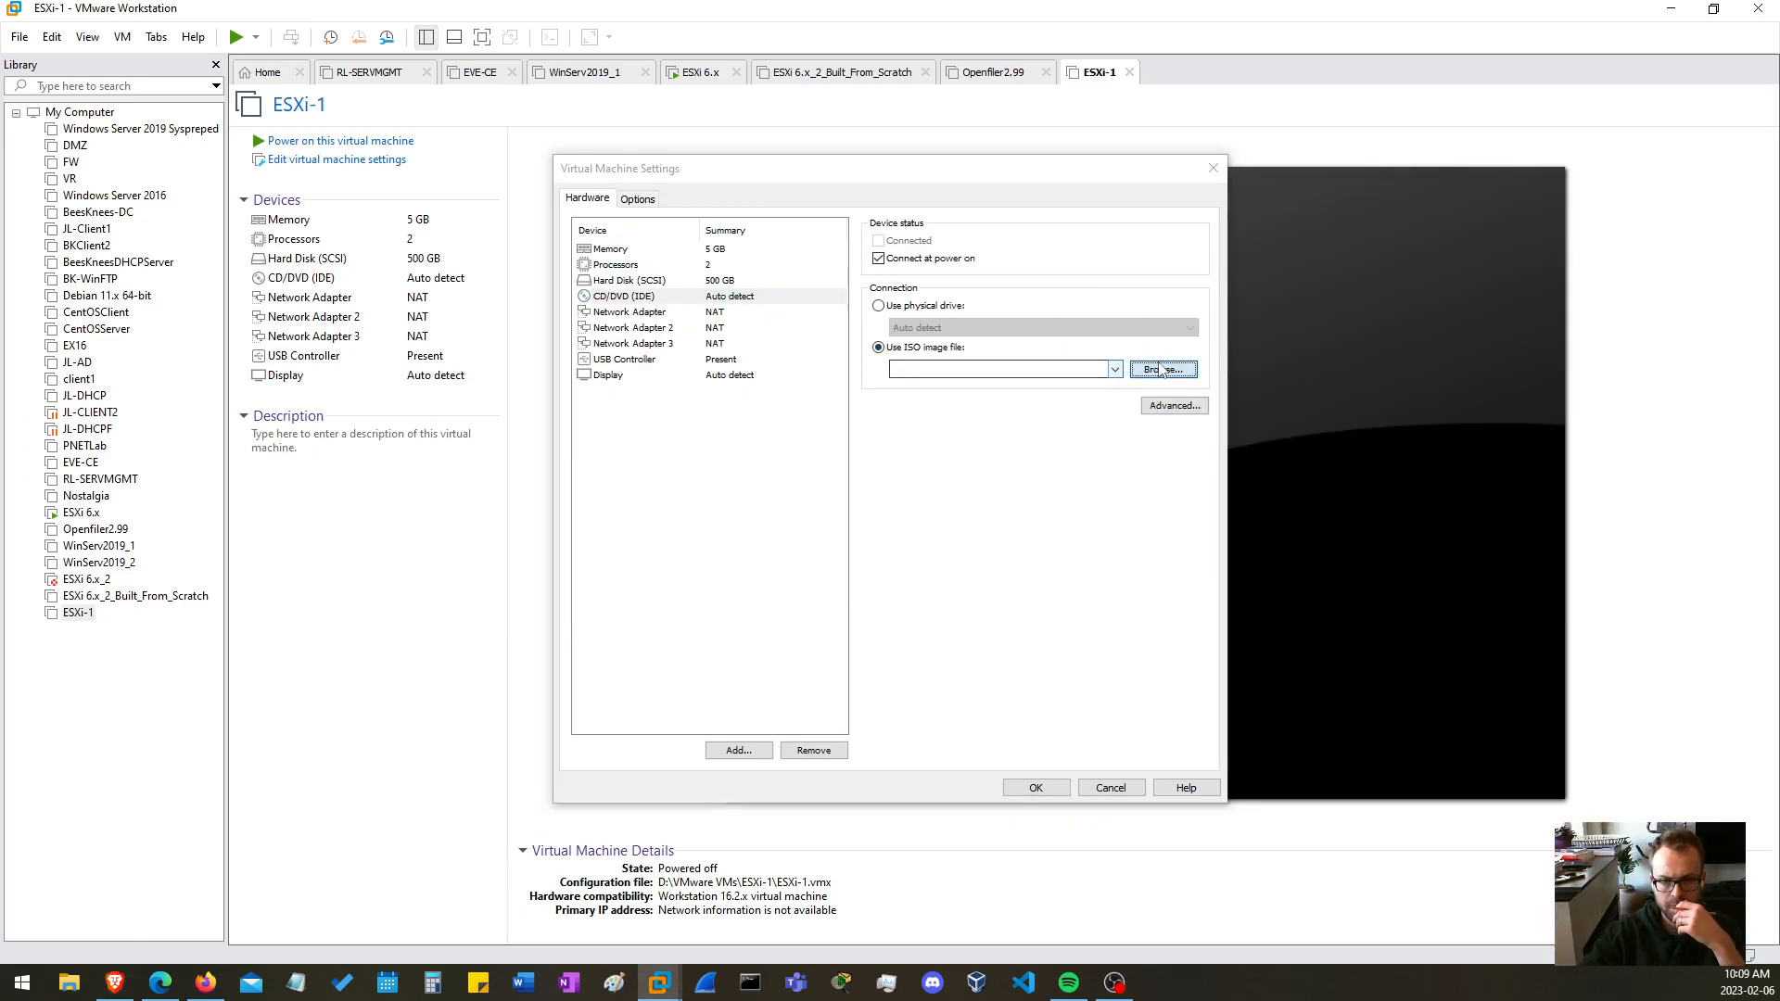
pyautogui.click(639, 519)
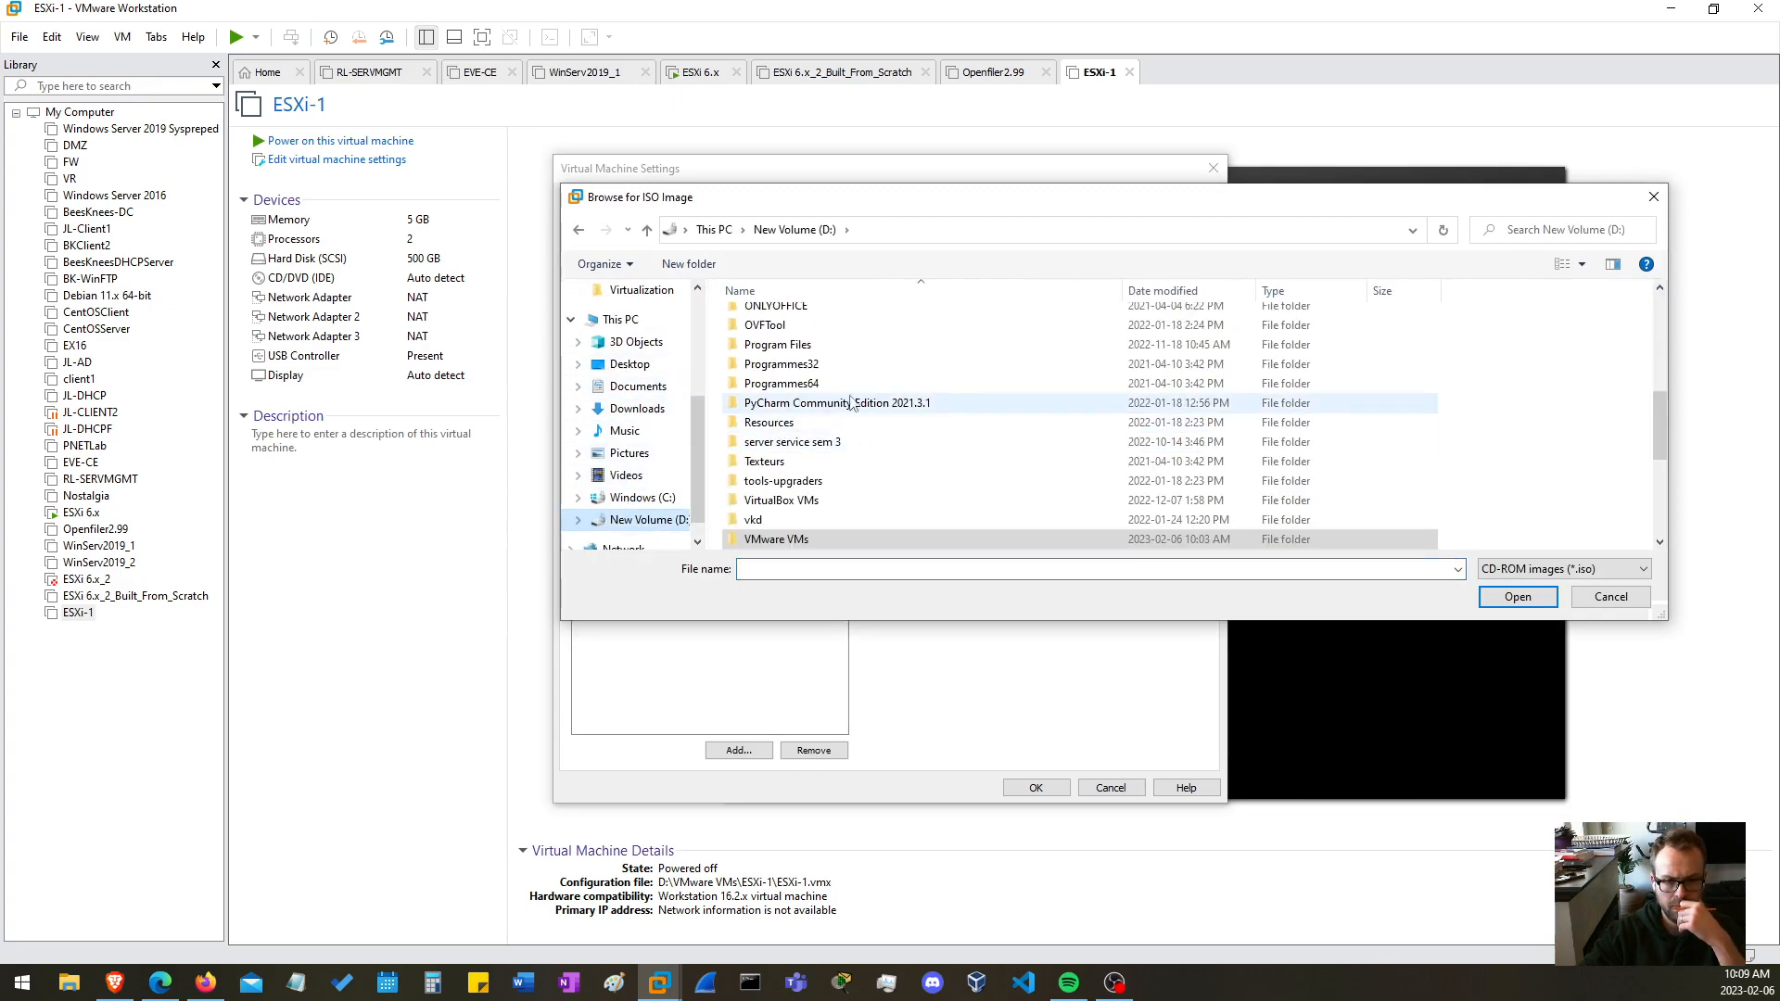
pyautogui.scroll(-5, 882, 405)
pyautogui.click(1280, 290)
pyautogui.scroll(-5, 1294, 389)
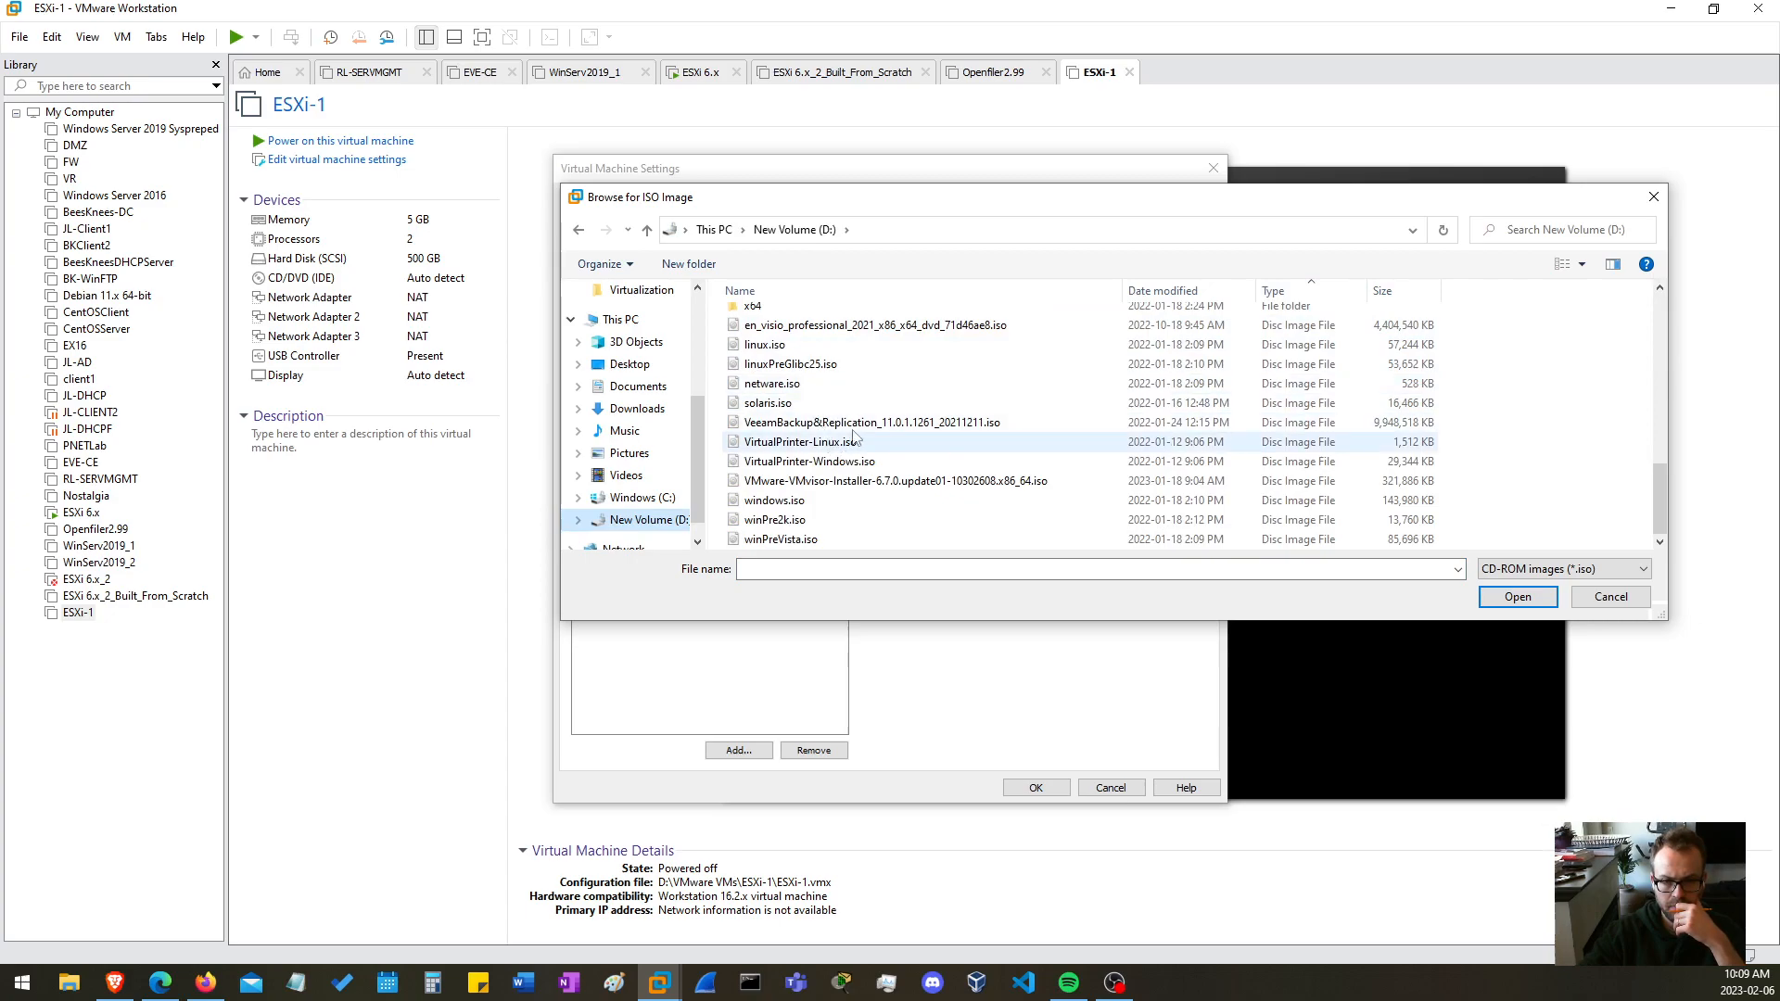
pyautogui.click(870, 480)
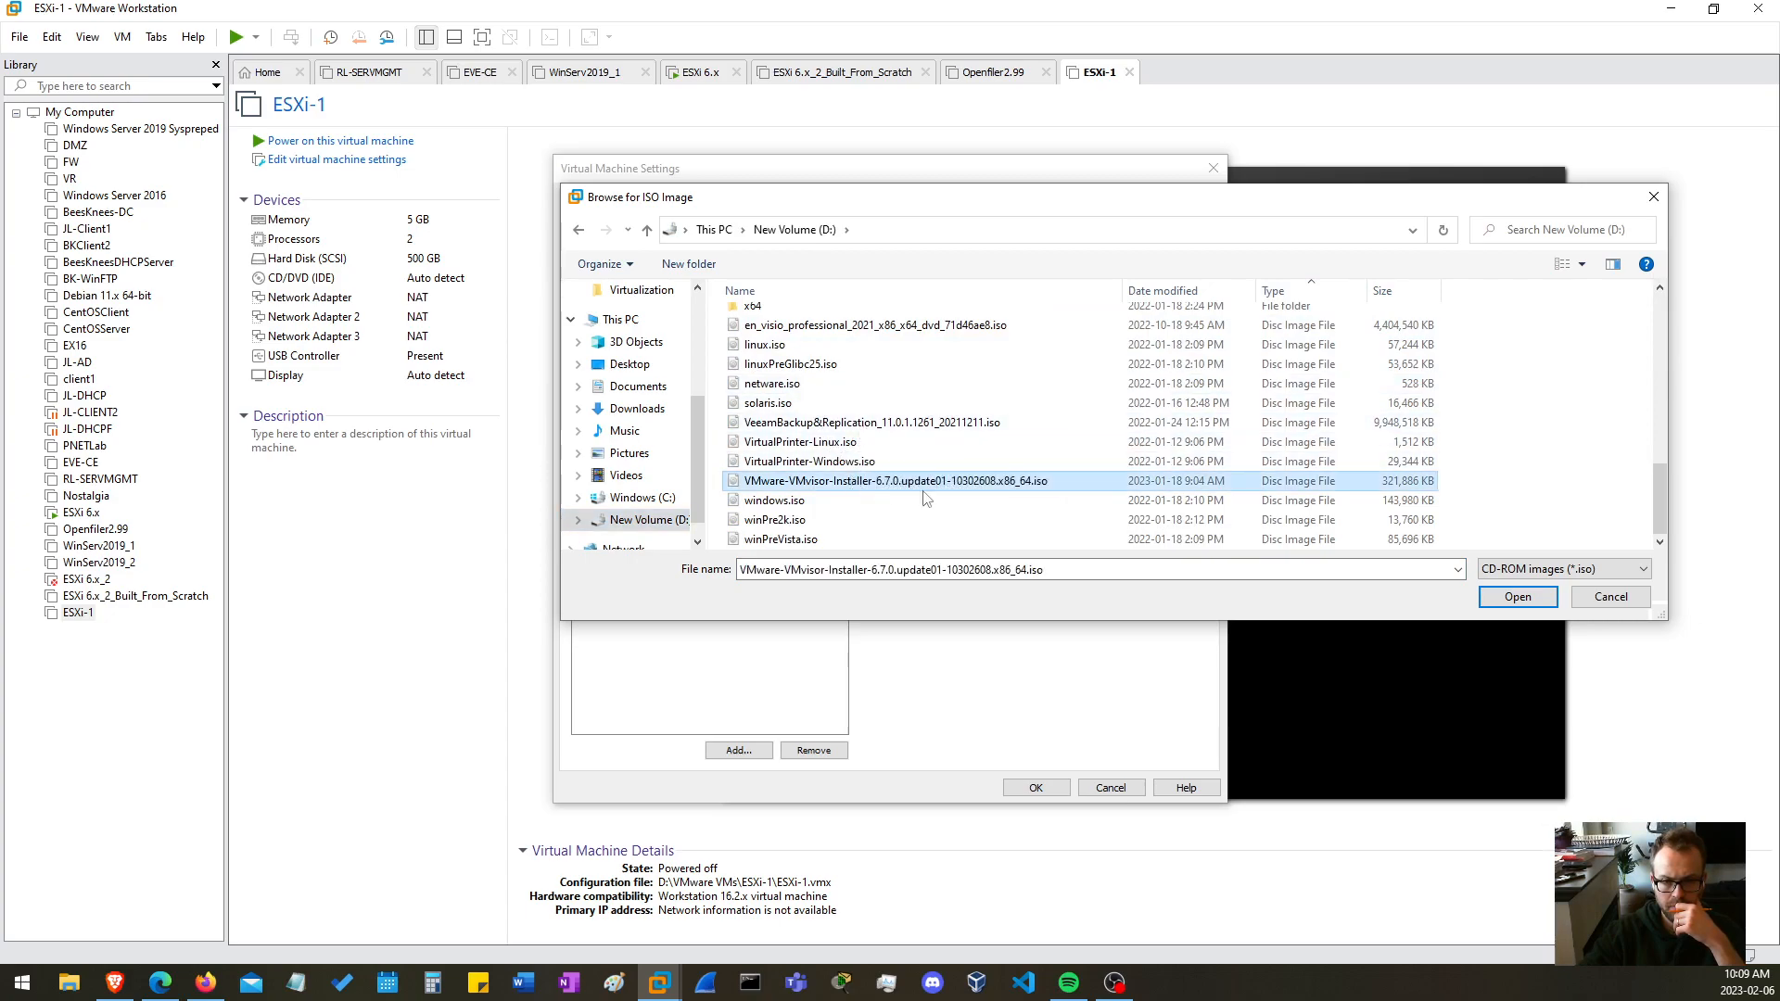
pyautogui.click(1517, 597)
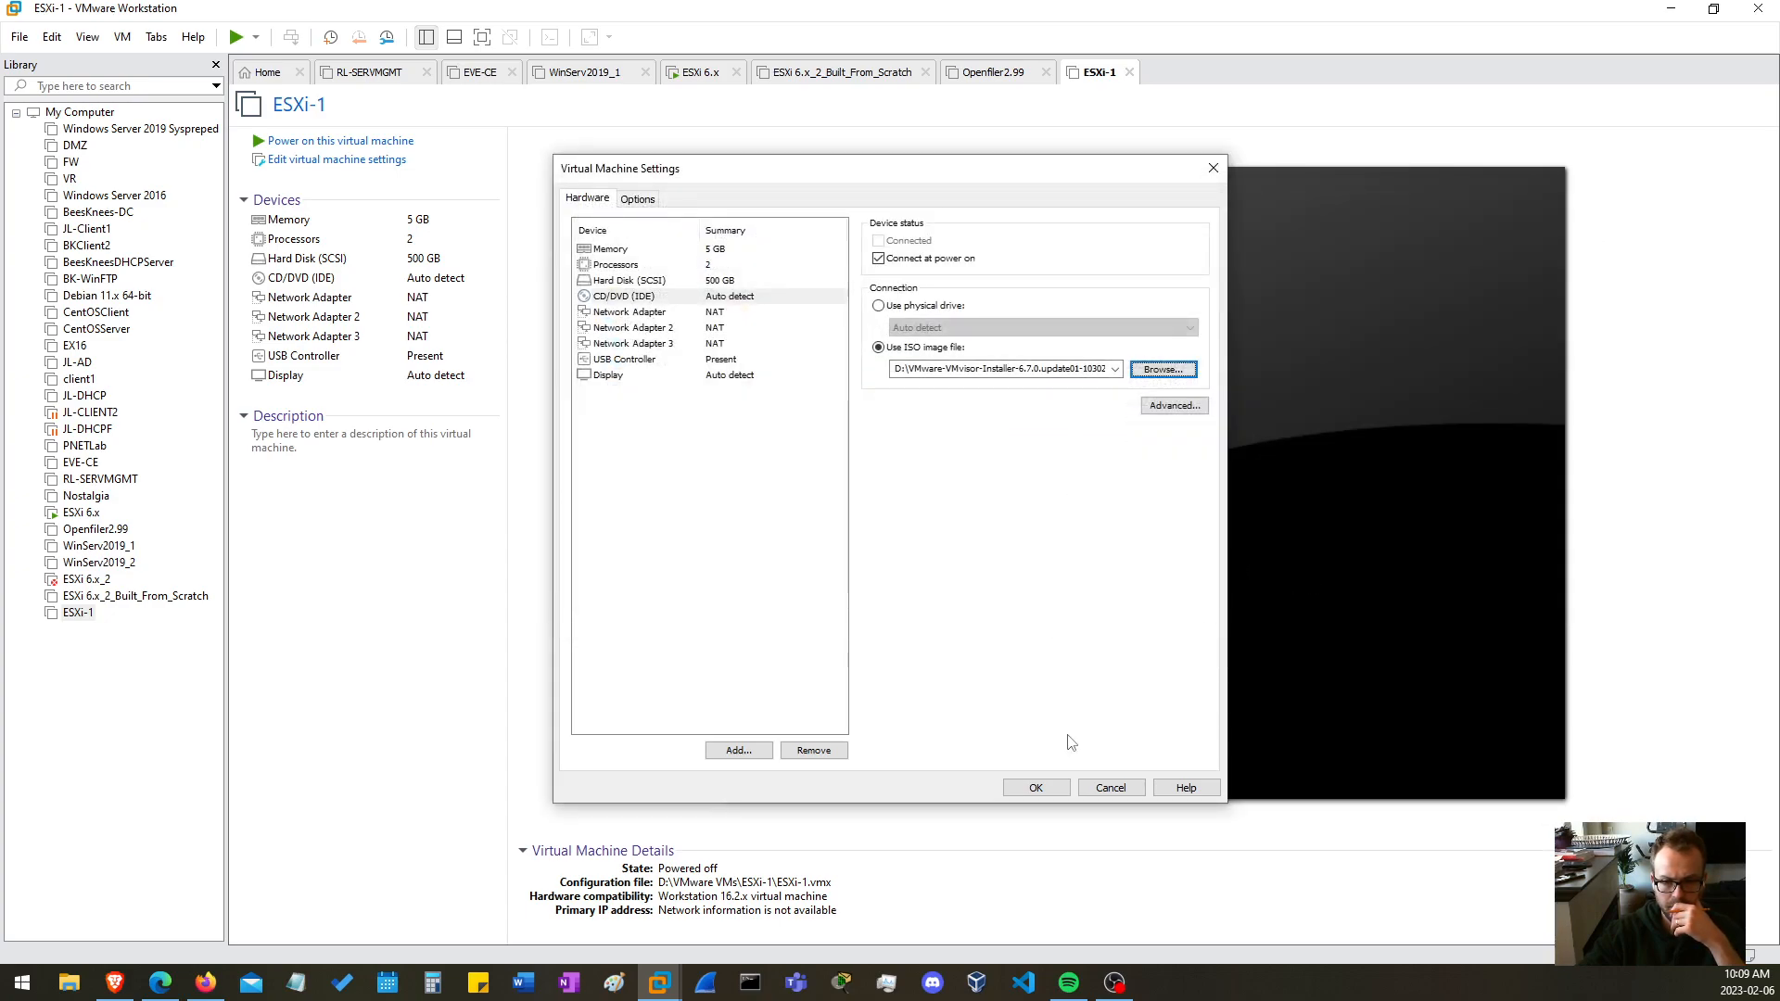
pyautogui.click(1036, 788)
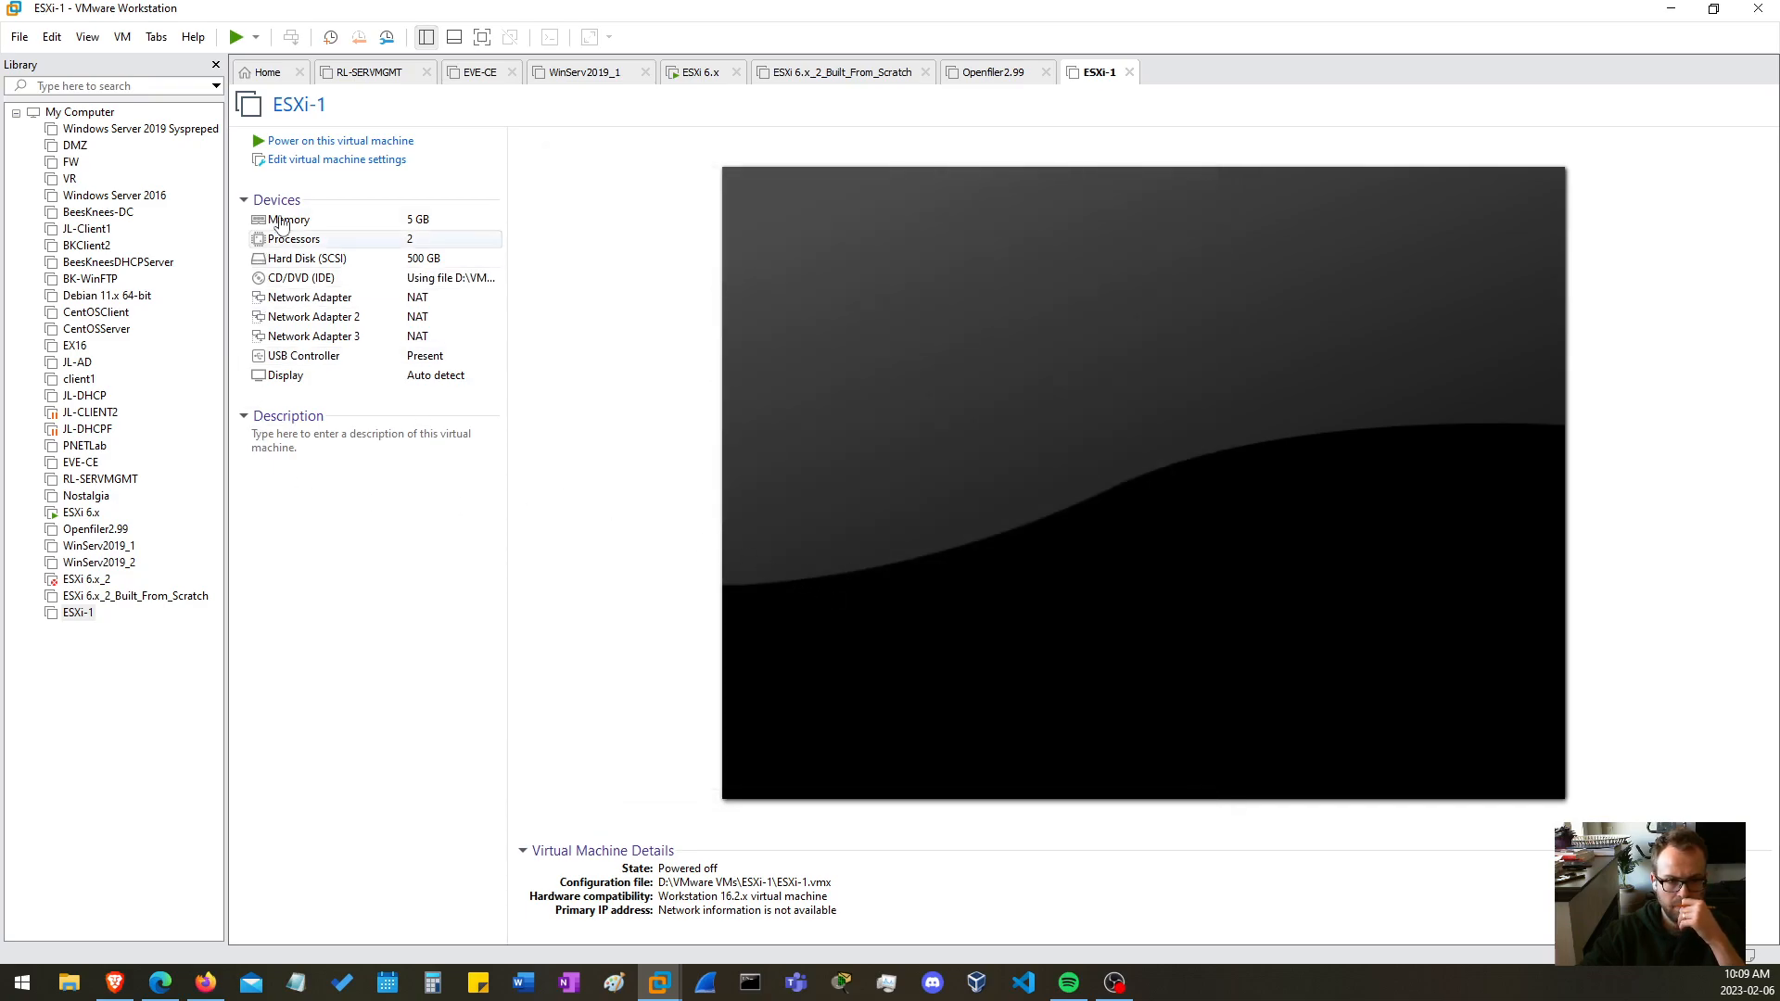
pyautogui.hotkey('ctrl', 'b')
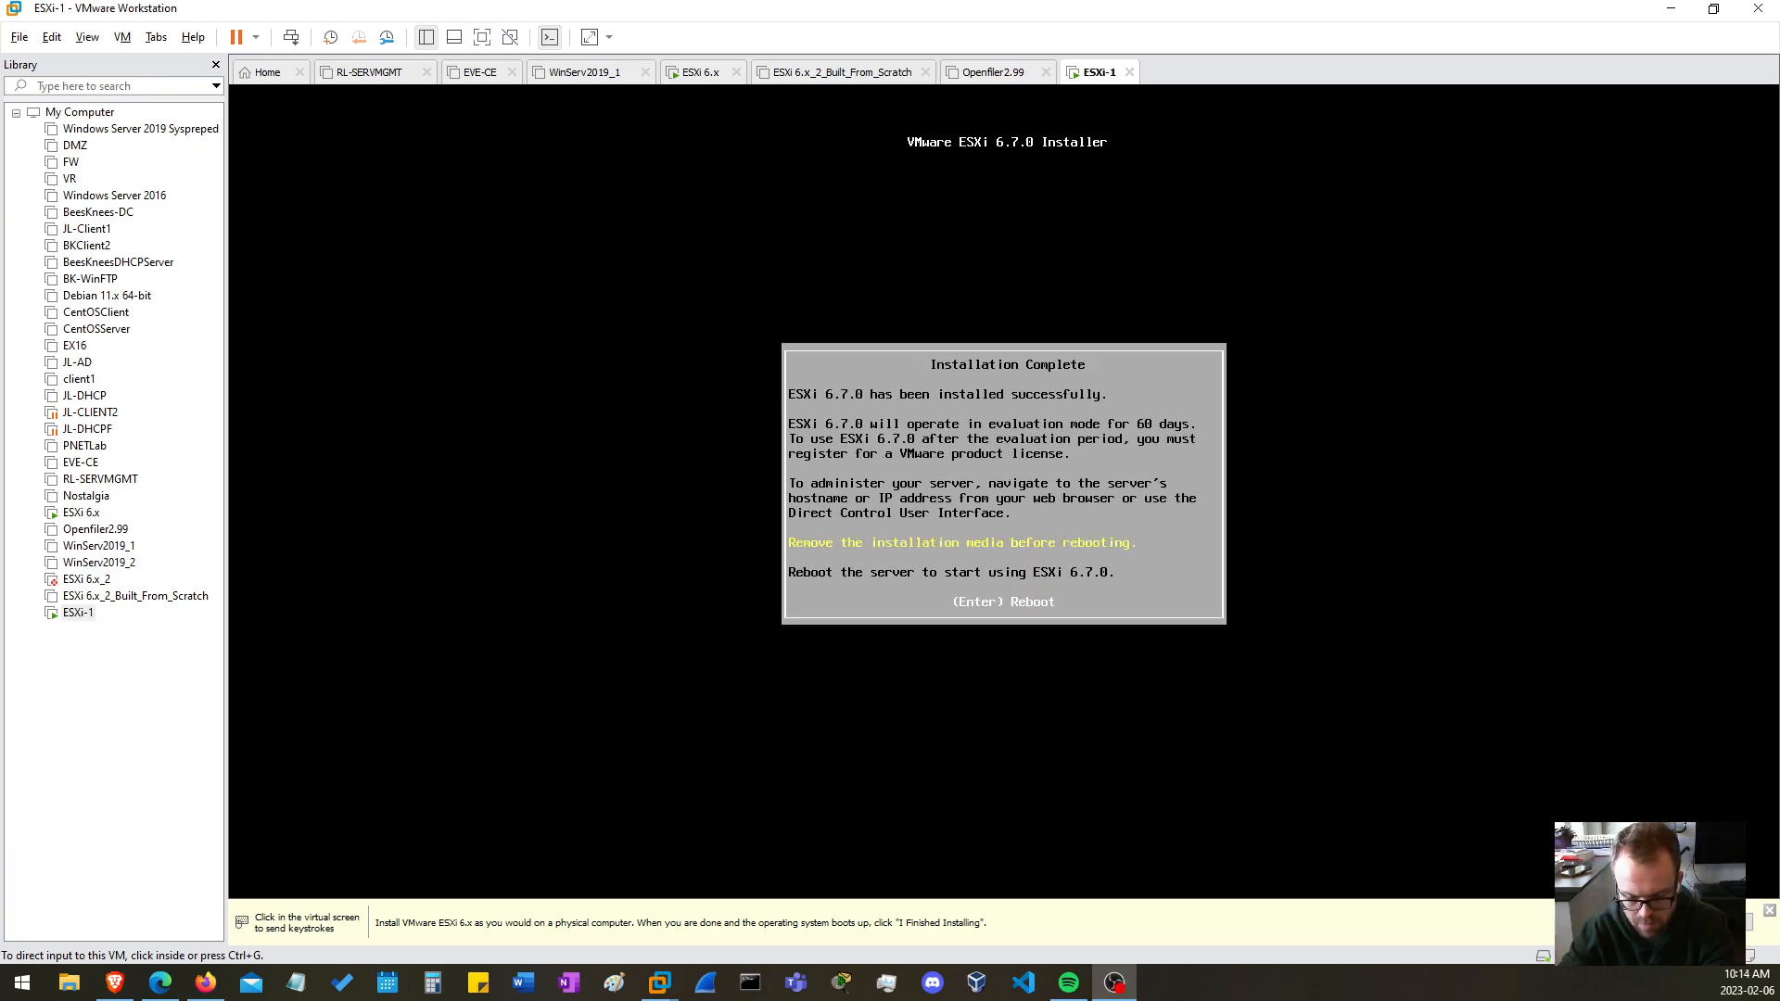
# Mark the ESXi installation as finished and reboot the server into ESXi 6.7.0
pyautogui.click(1520, 571)
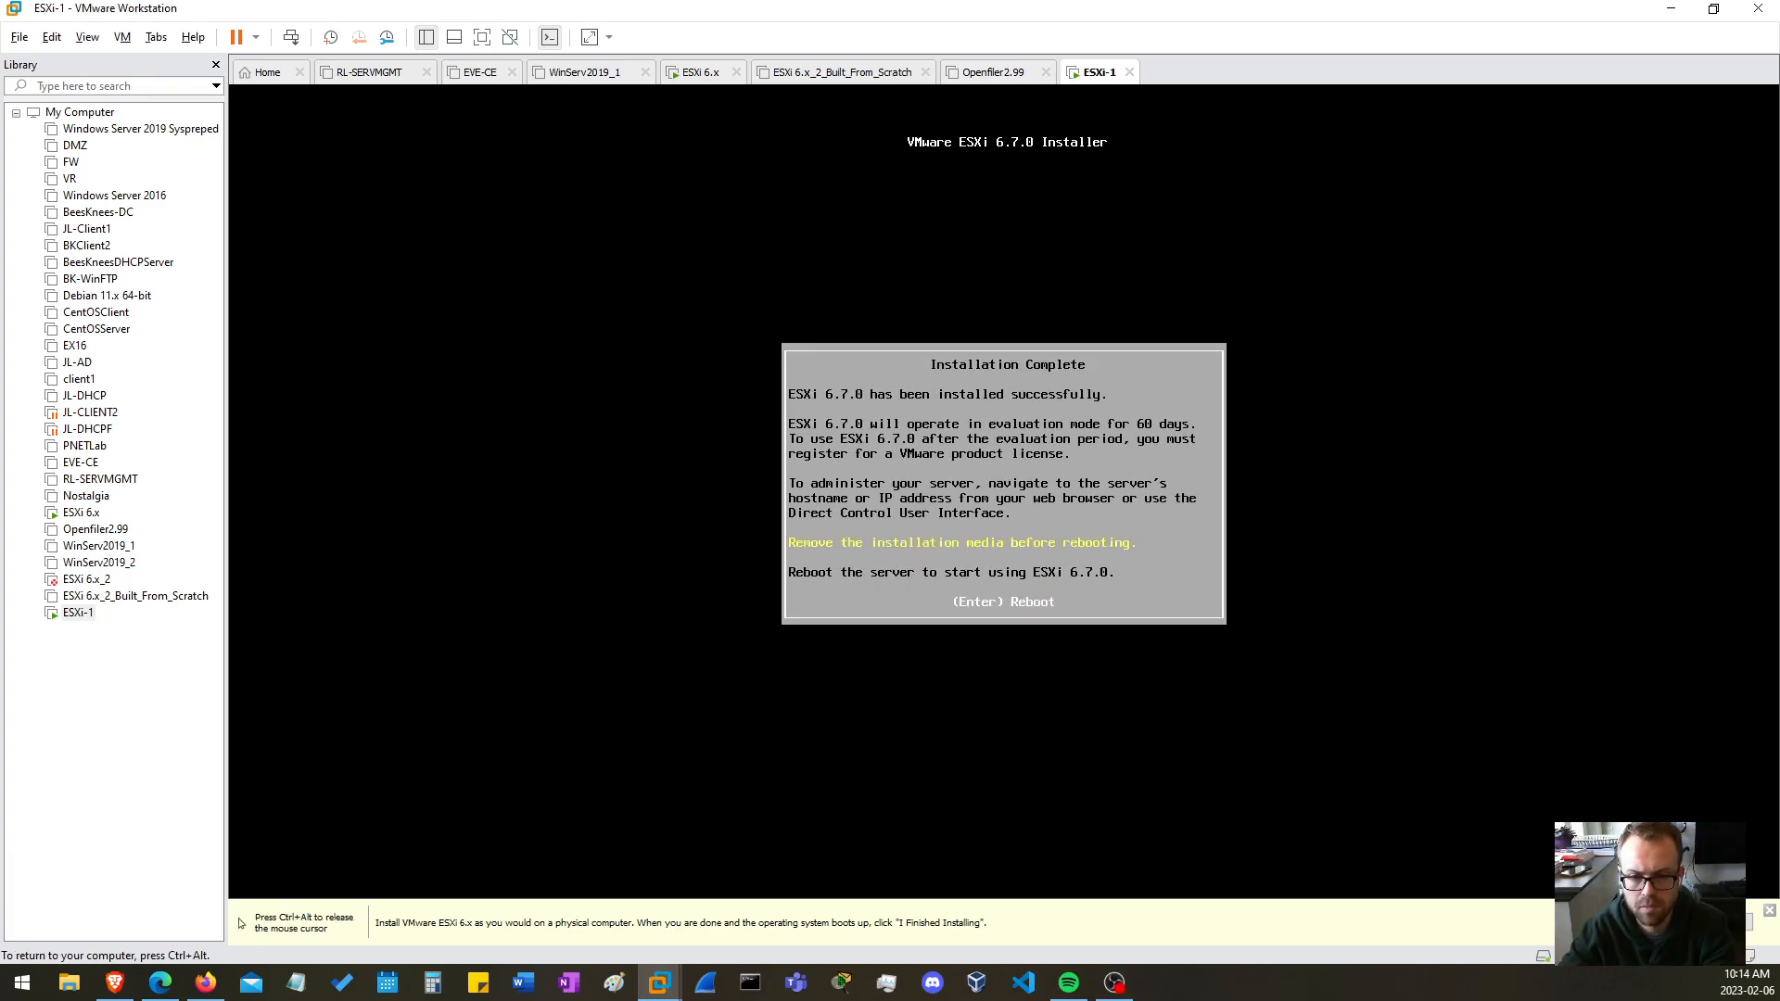
pyautogui.hotkey('ctrl', 'alt')
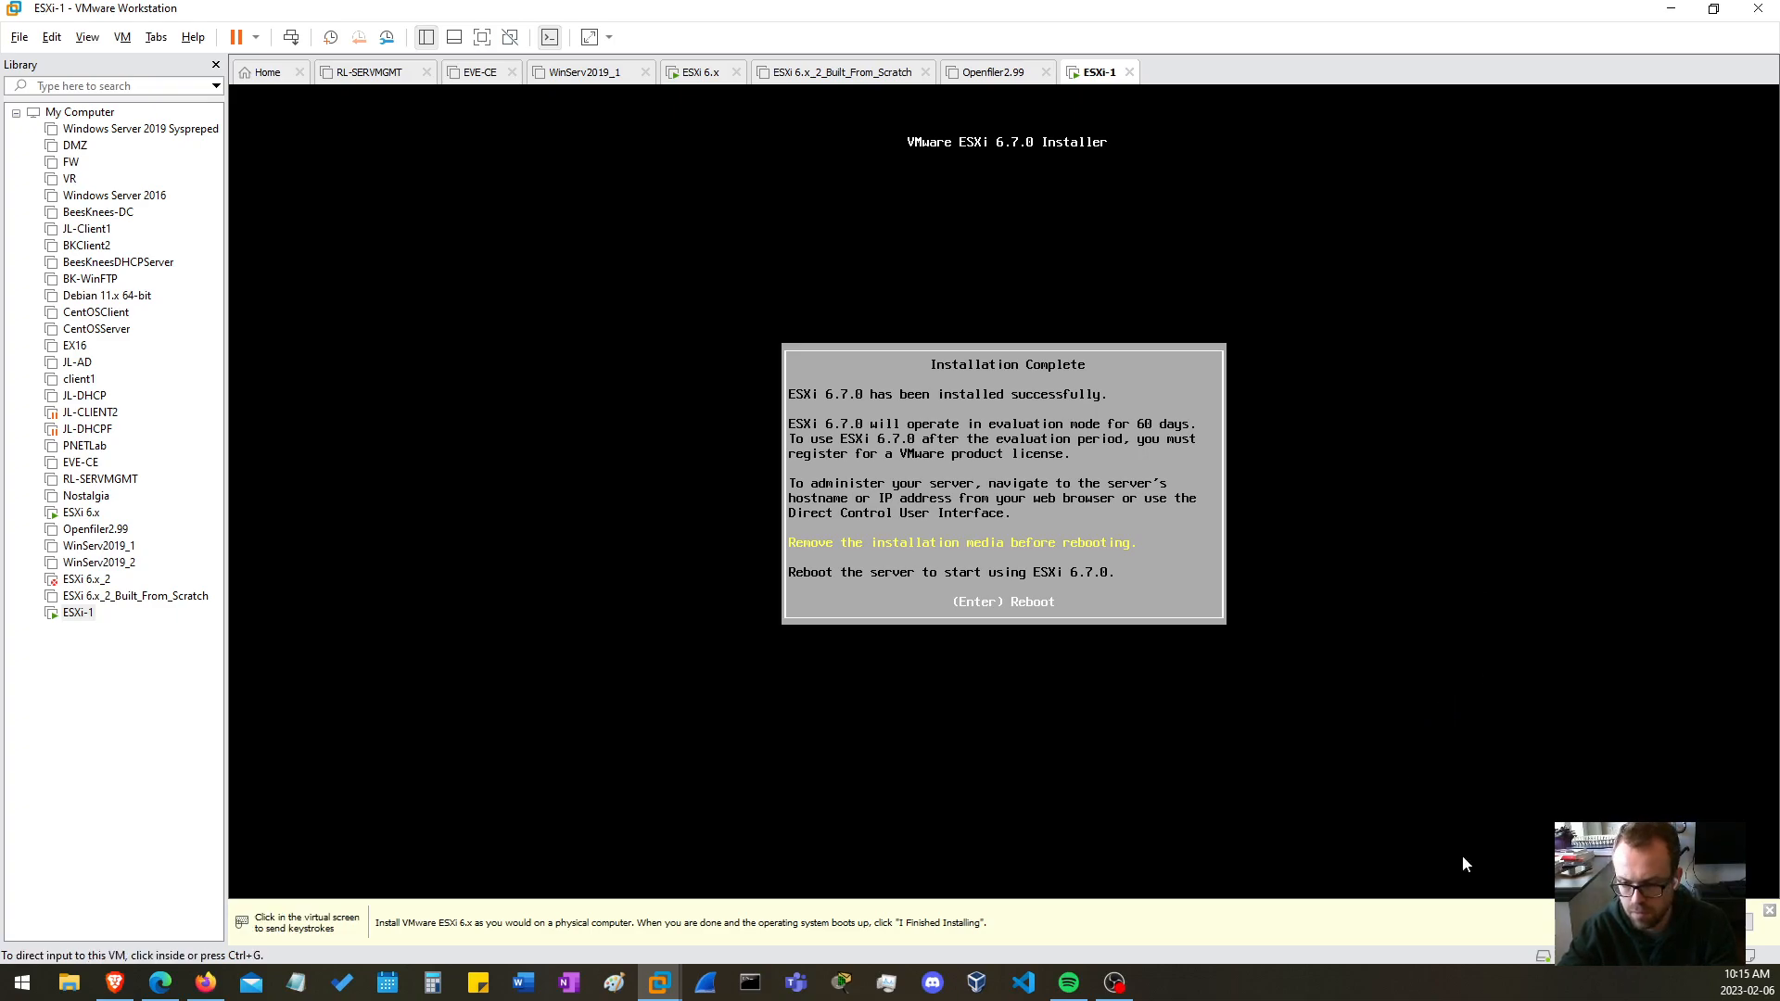
pyautogui.click(1624, 923)
pyautogui.click(1198, 612)
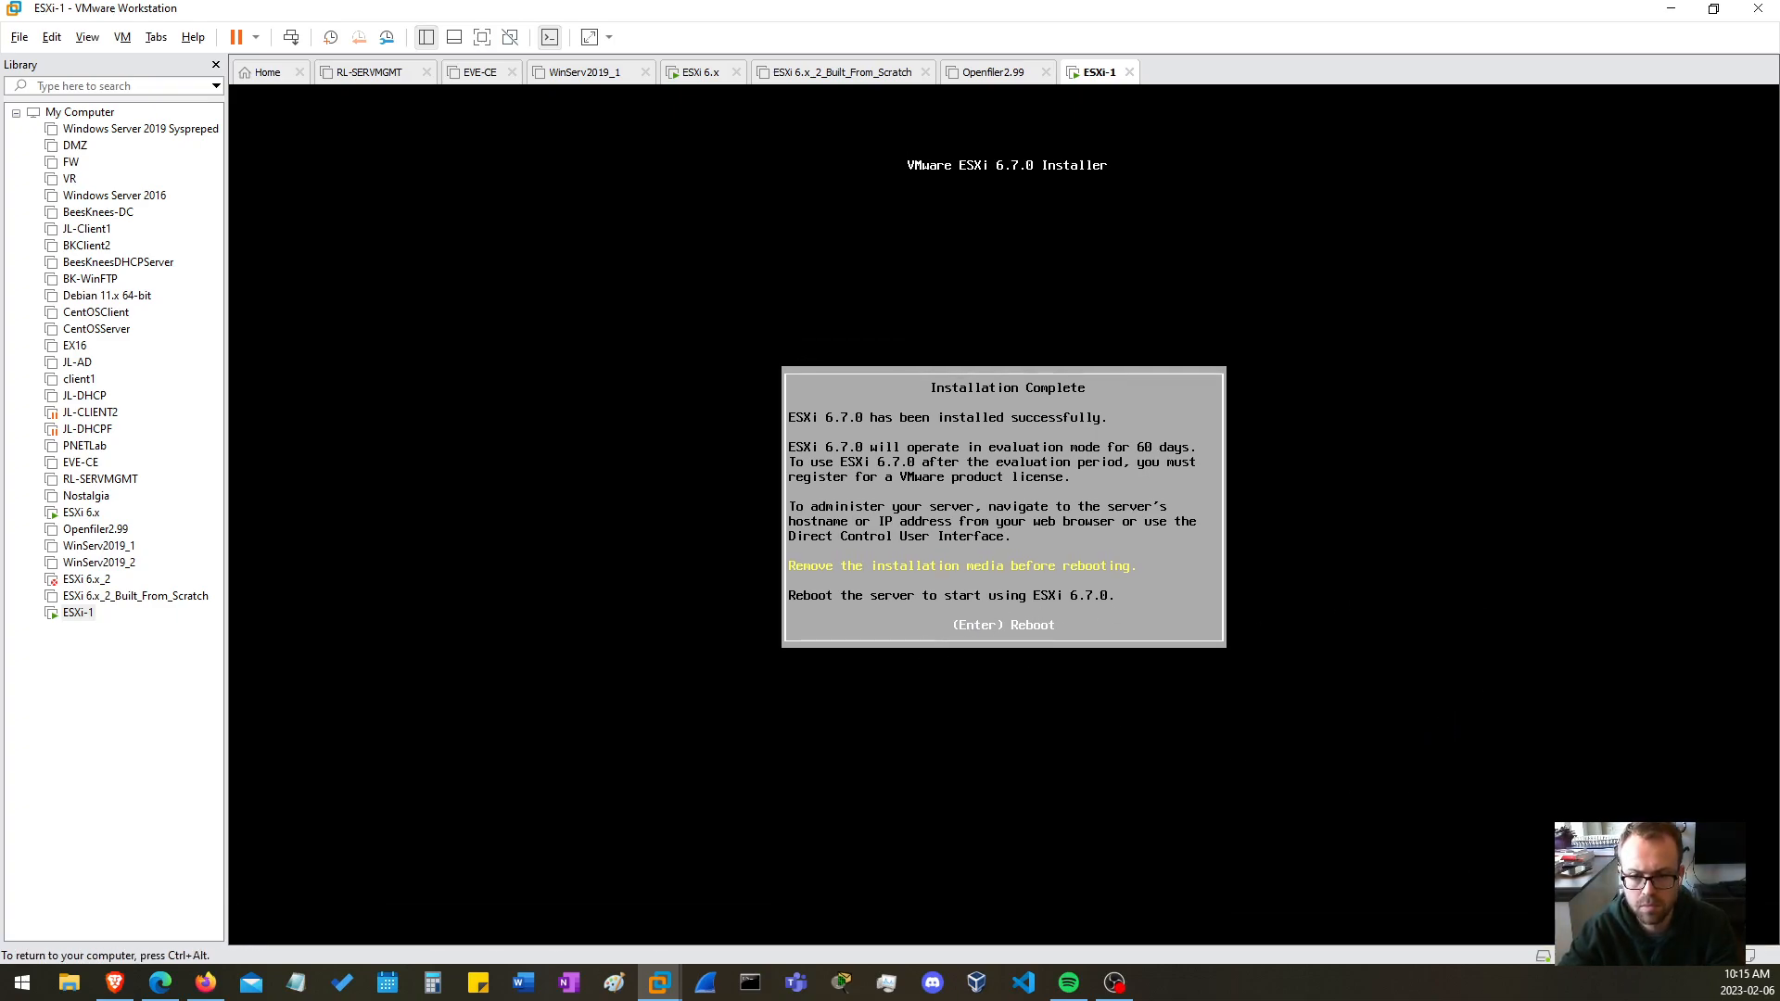
pyautogui.hotkey('ctrl', 'alt')
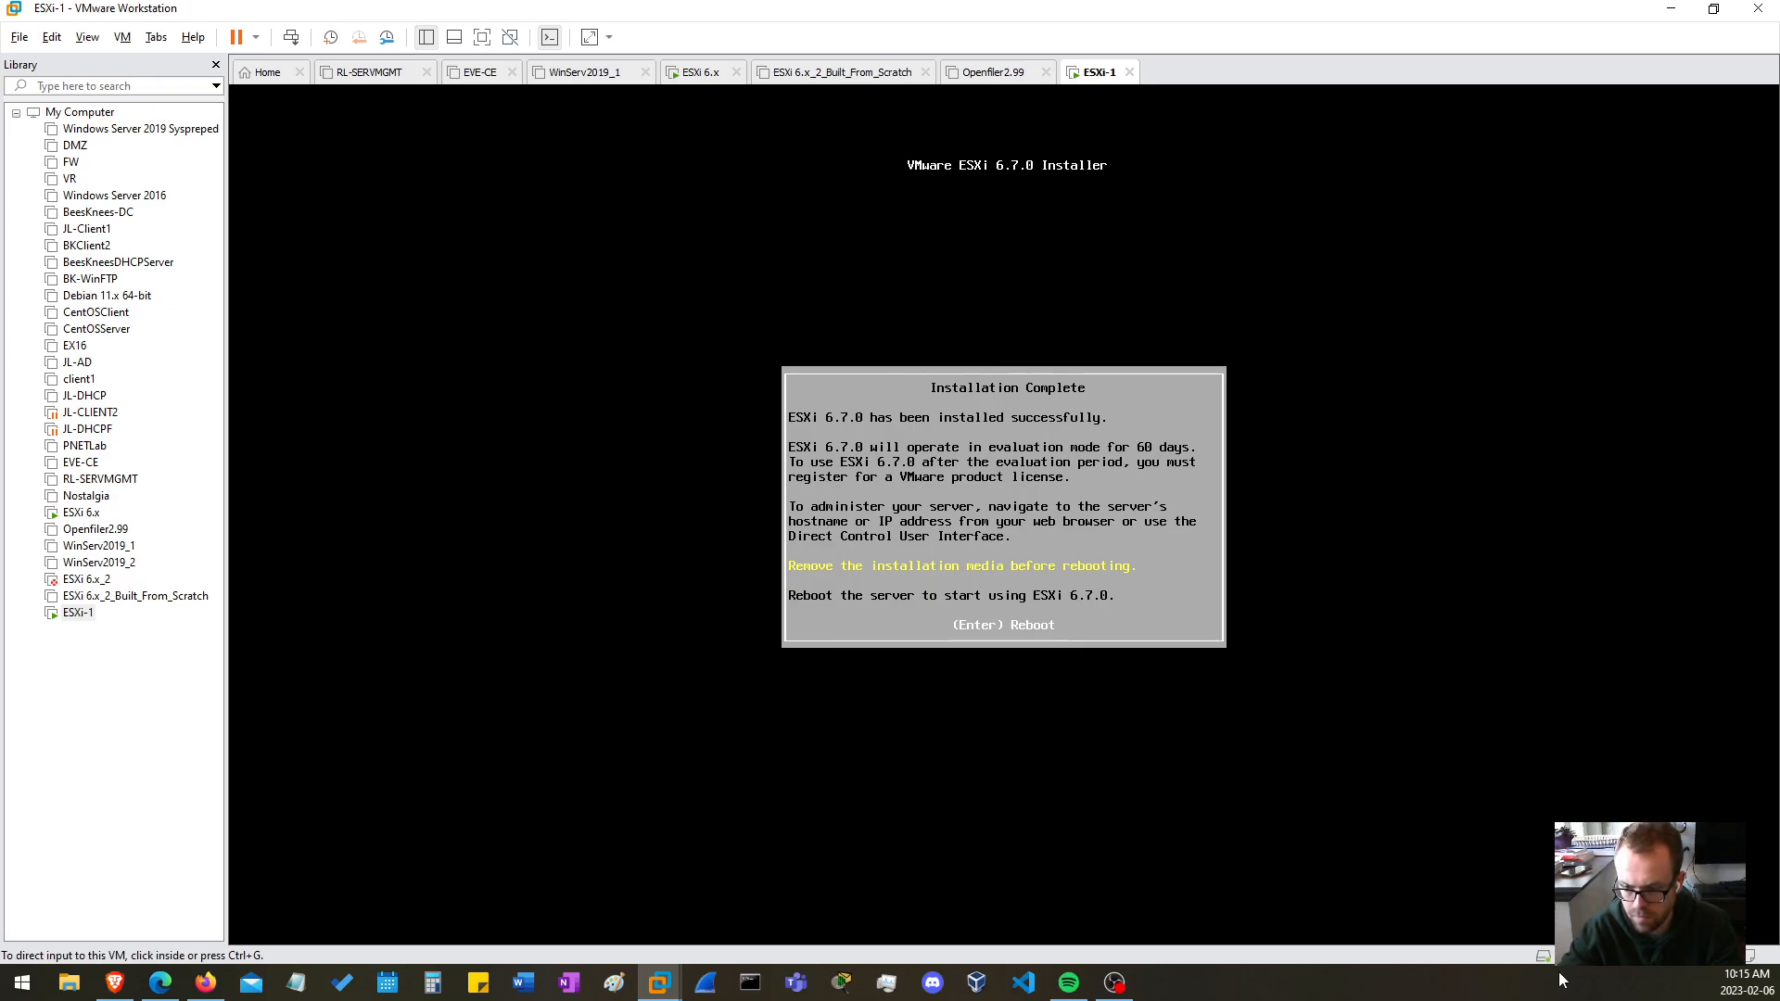
pyautogui.click(1106, 529)
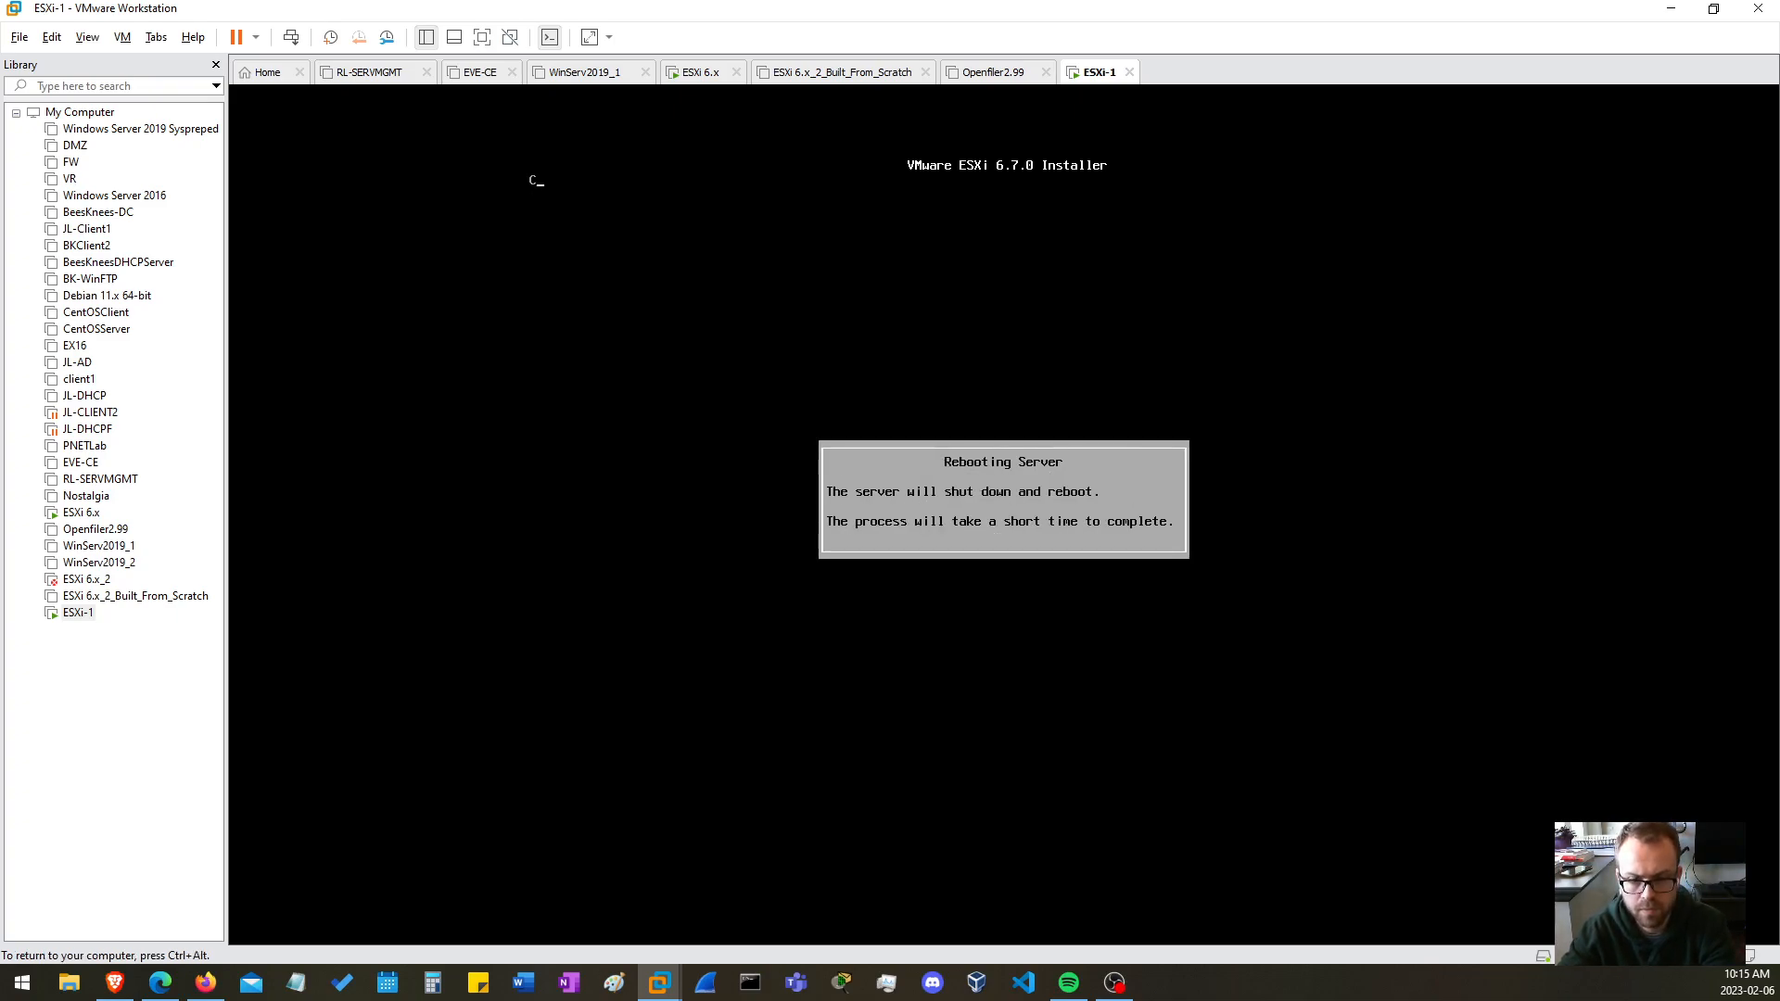
pyautogui.hotkey('ctrl', 'alt')
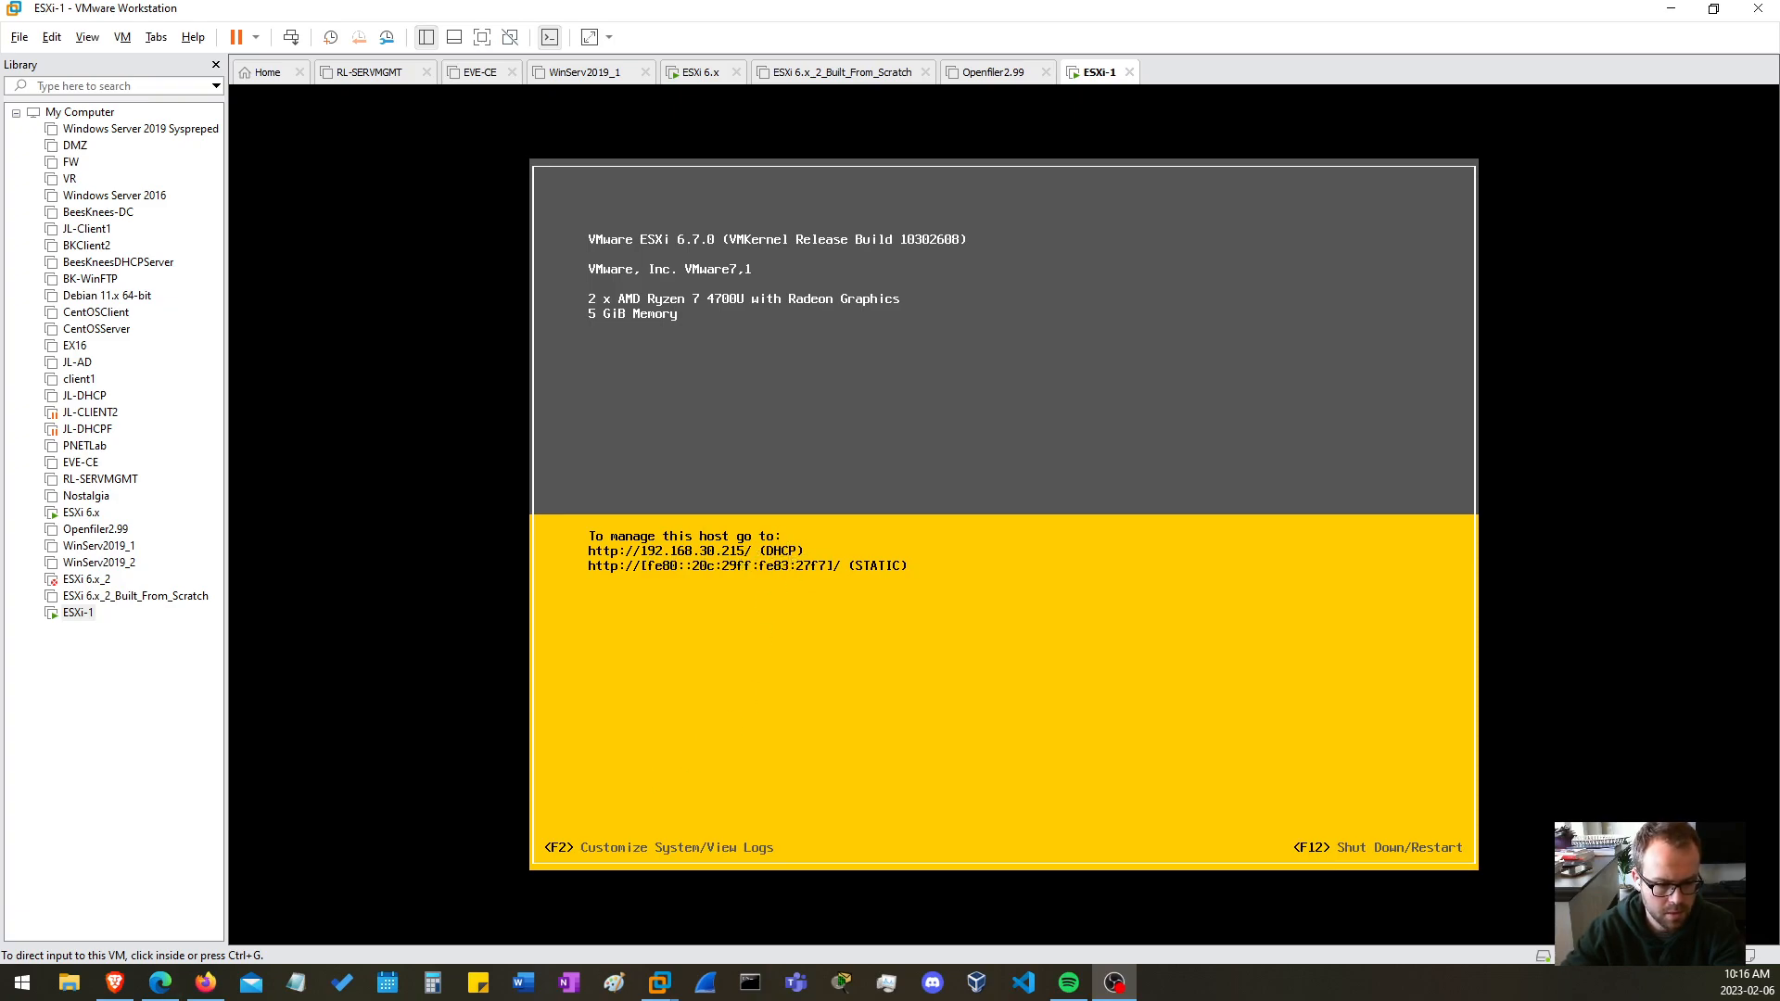
# Switch to Firefox and go to the ESXi host's management address 192.168.30.215
pyautogui.moveTo(213, 994)
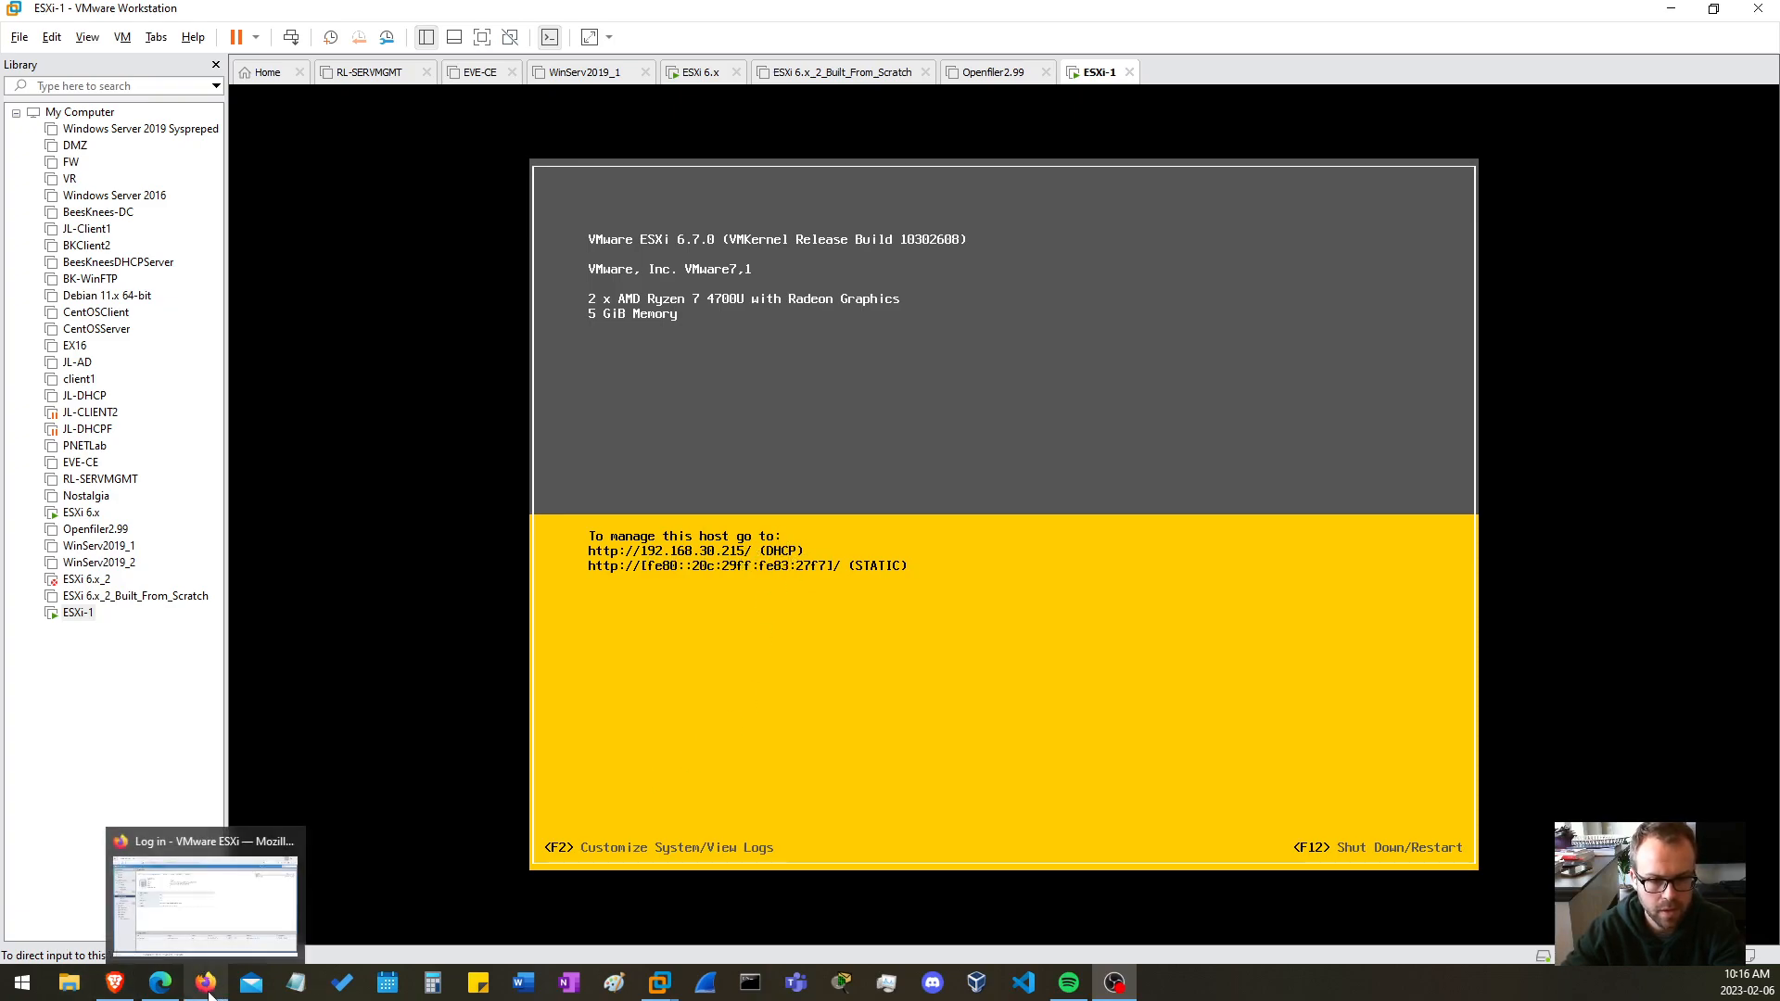
pyautogui.click(206, 904)
pyautogui.click(520, 61)
pyautogui.write('192.168.')
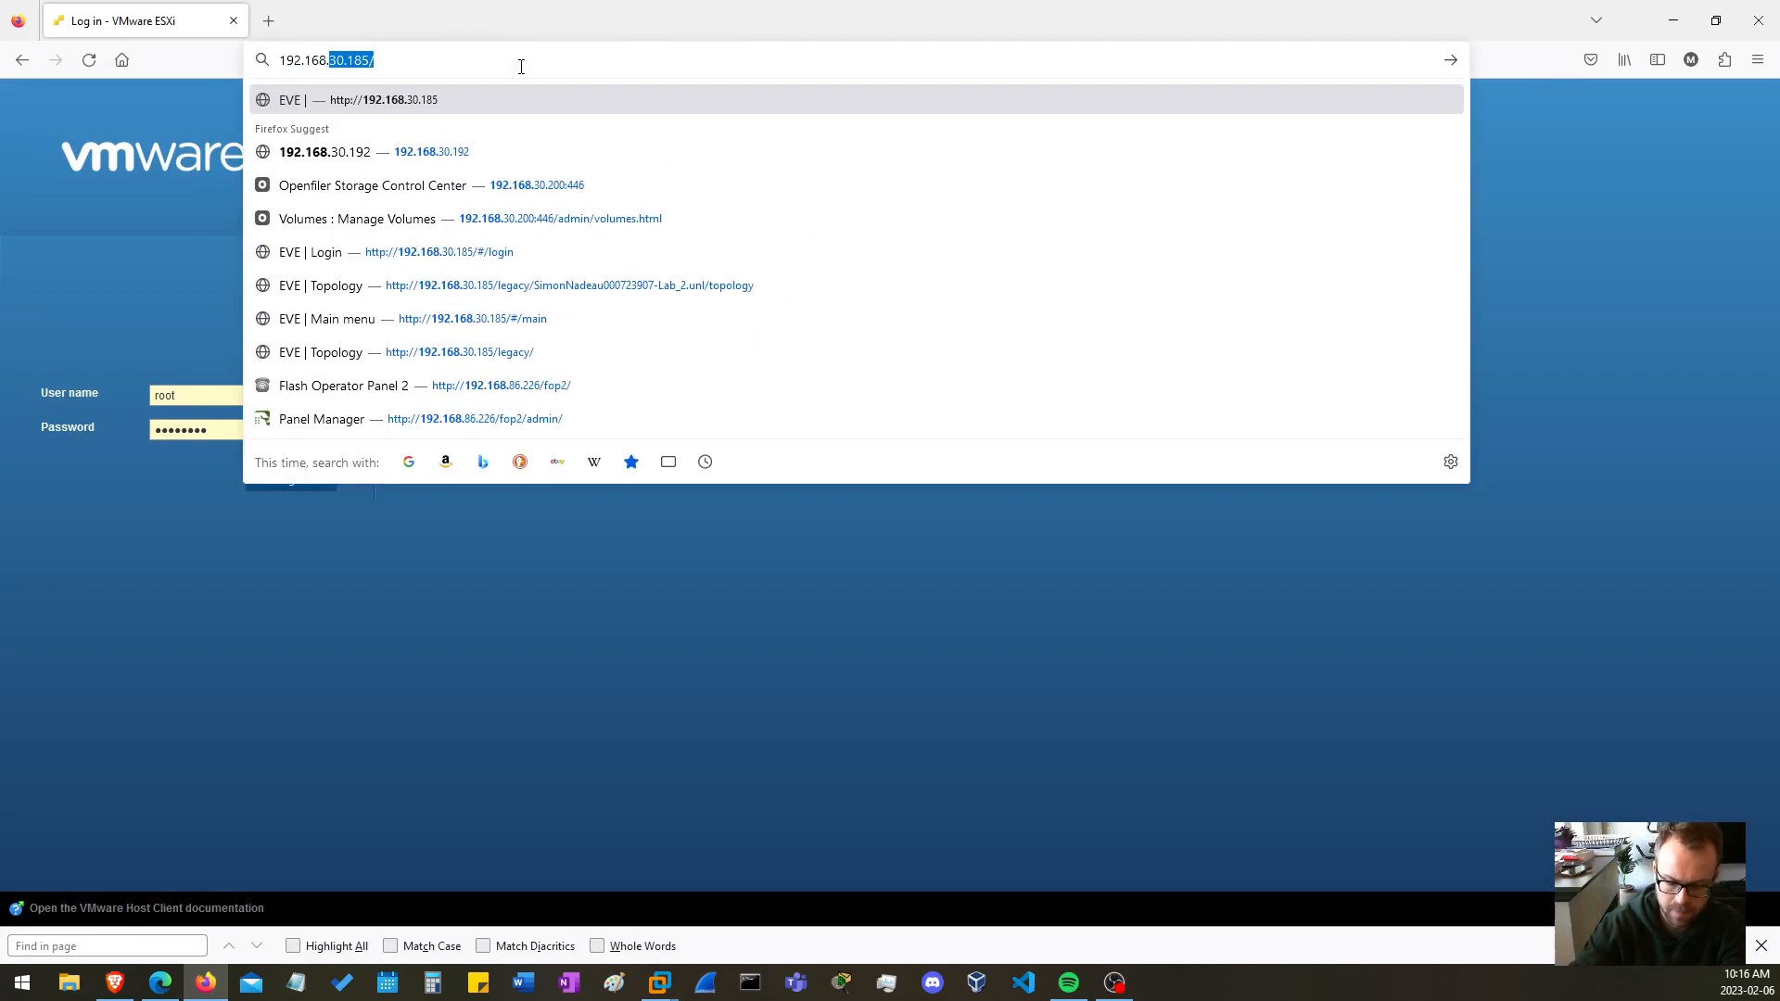
pyautogui.write('30.215')
pyautogui.press('Return')
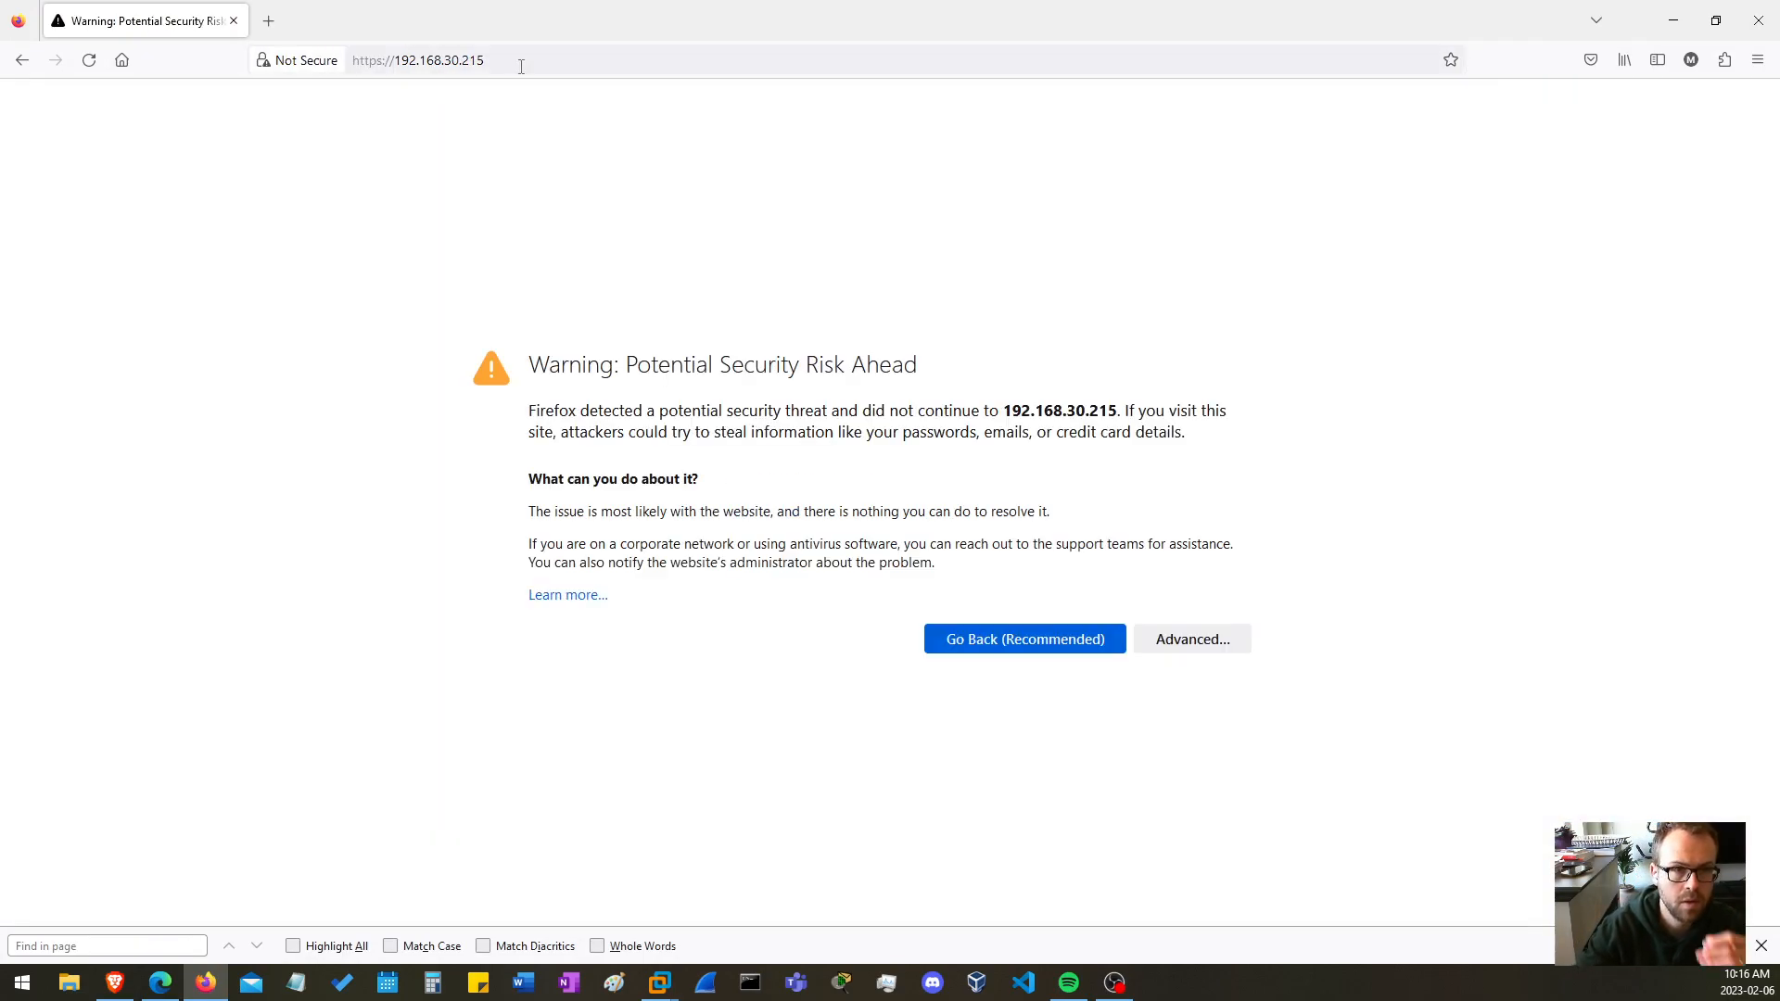
# Accept the certificate risk for 192.168.30.215 and continue to the host's login page
pyautogui.click(1178, 640)
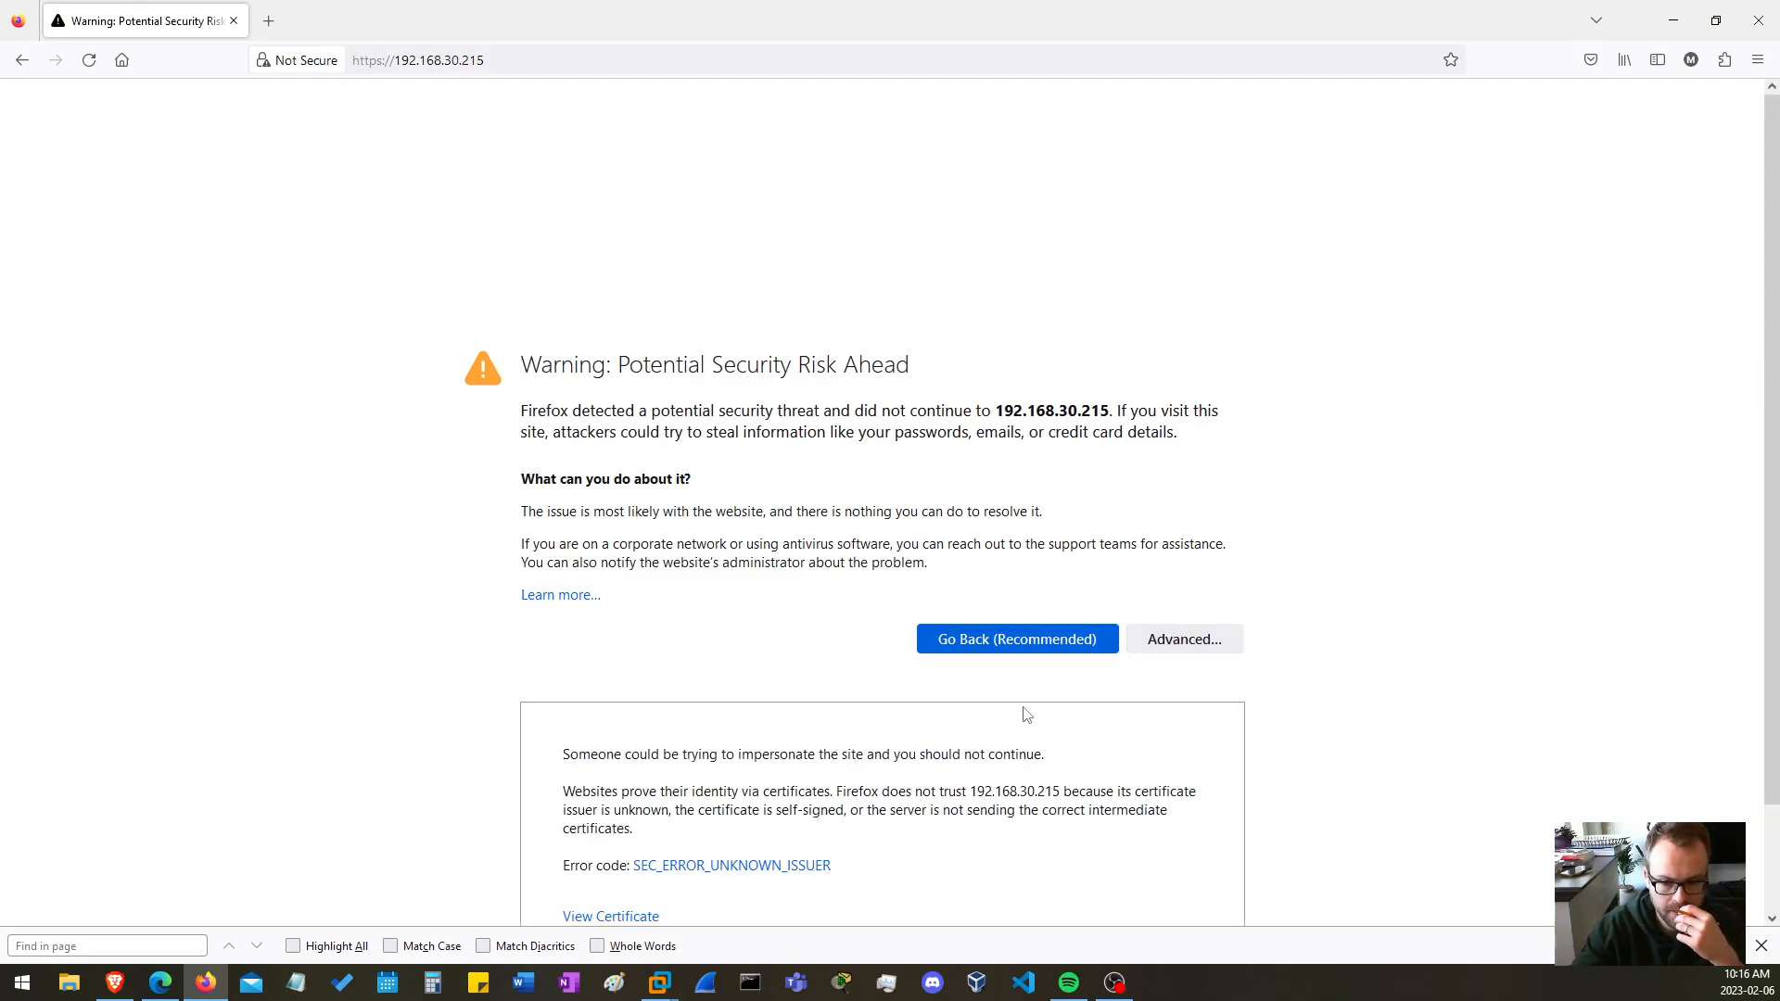
pyautogui.scroll(-2, 1029, 714)
pyautogui.click(1123, 861)
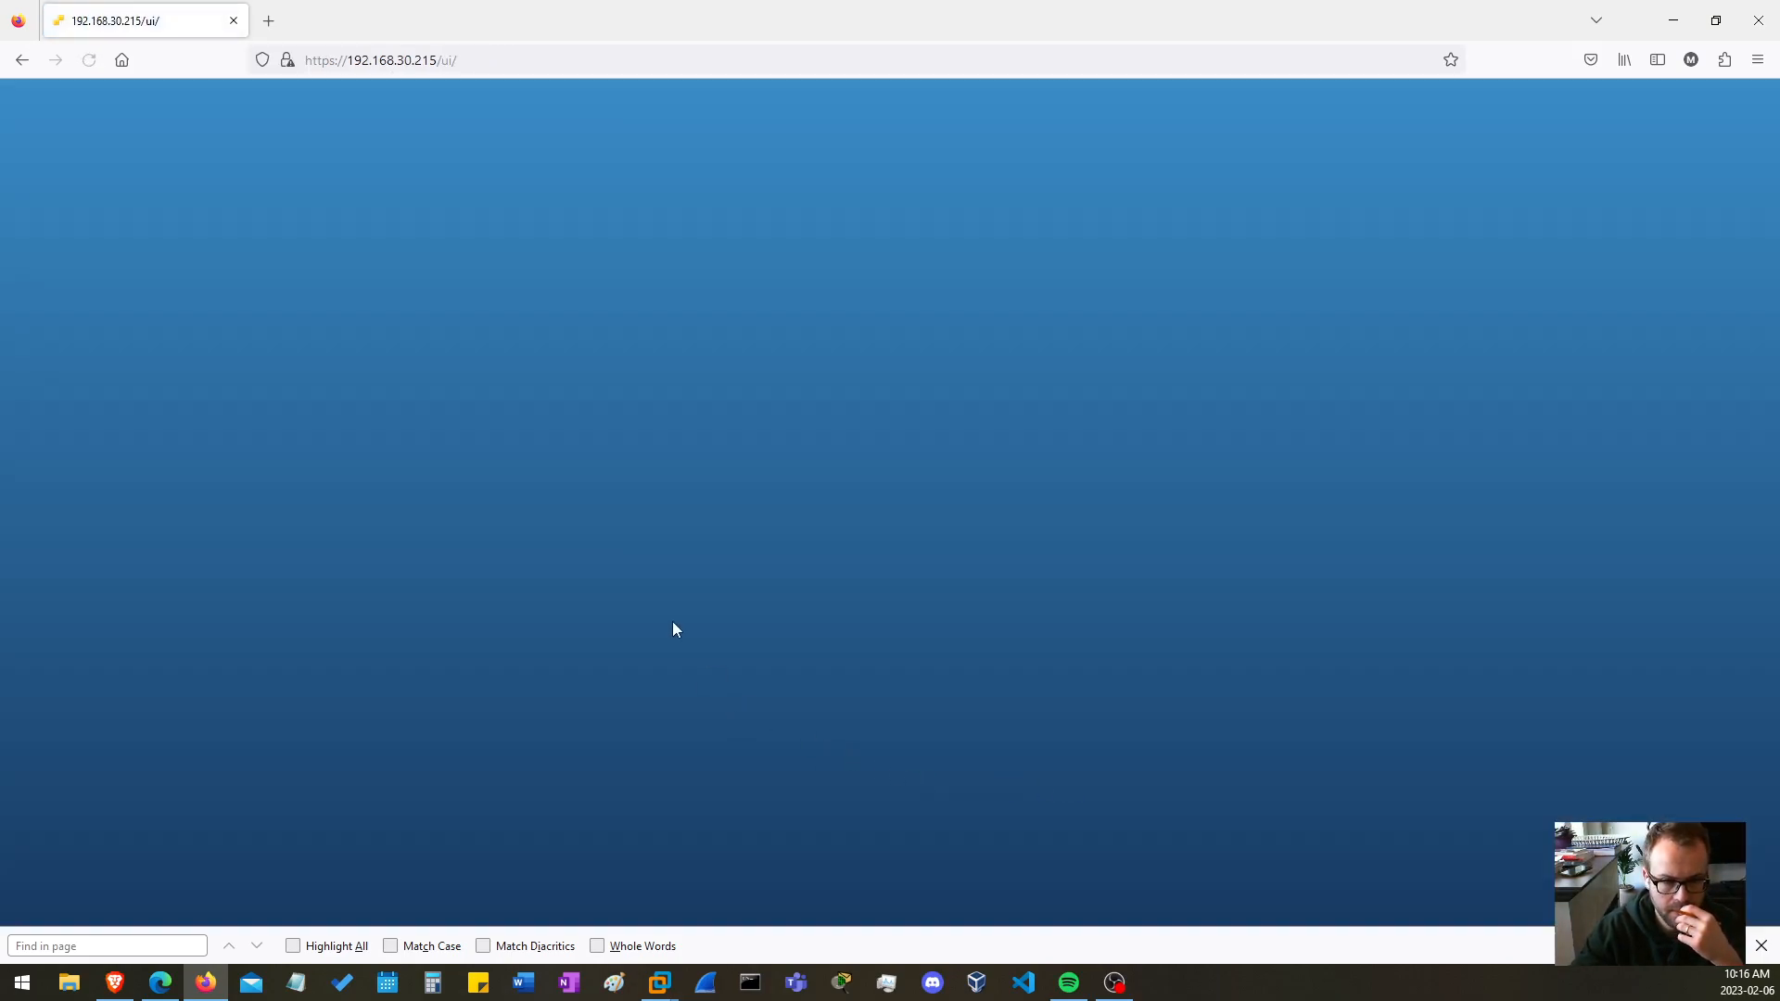
# Log in to the host as root with the account password, and dismiss the save-login and Host Client improvement prompts
pyautogui.click(260, 399)
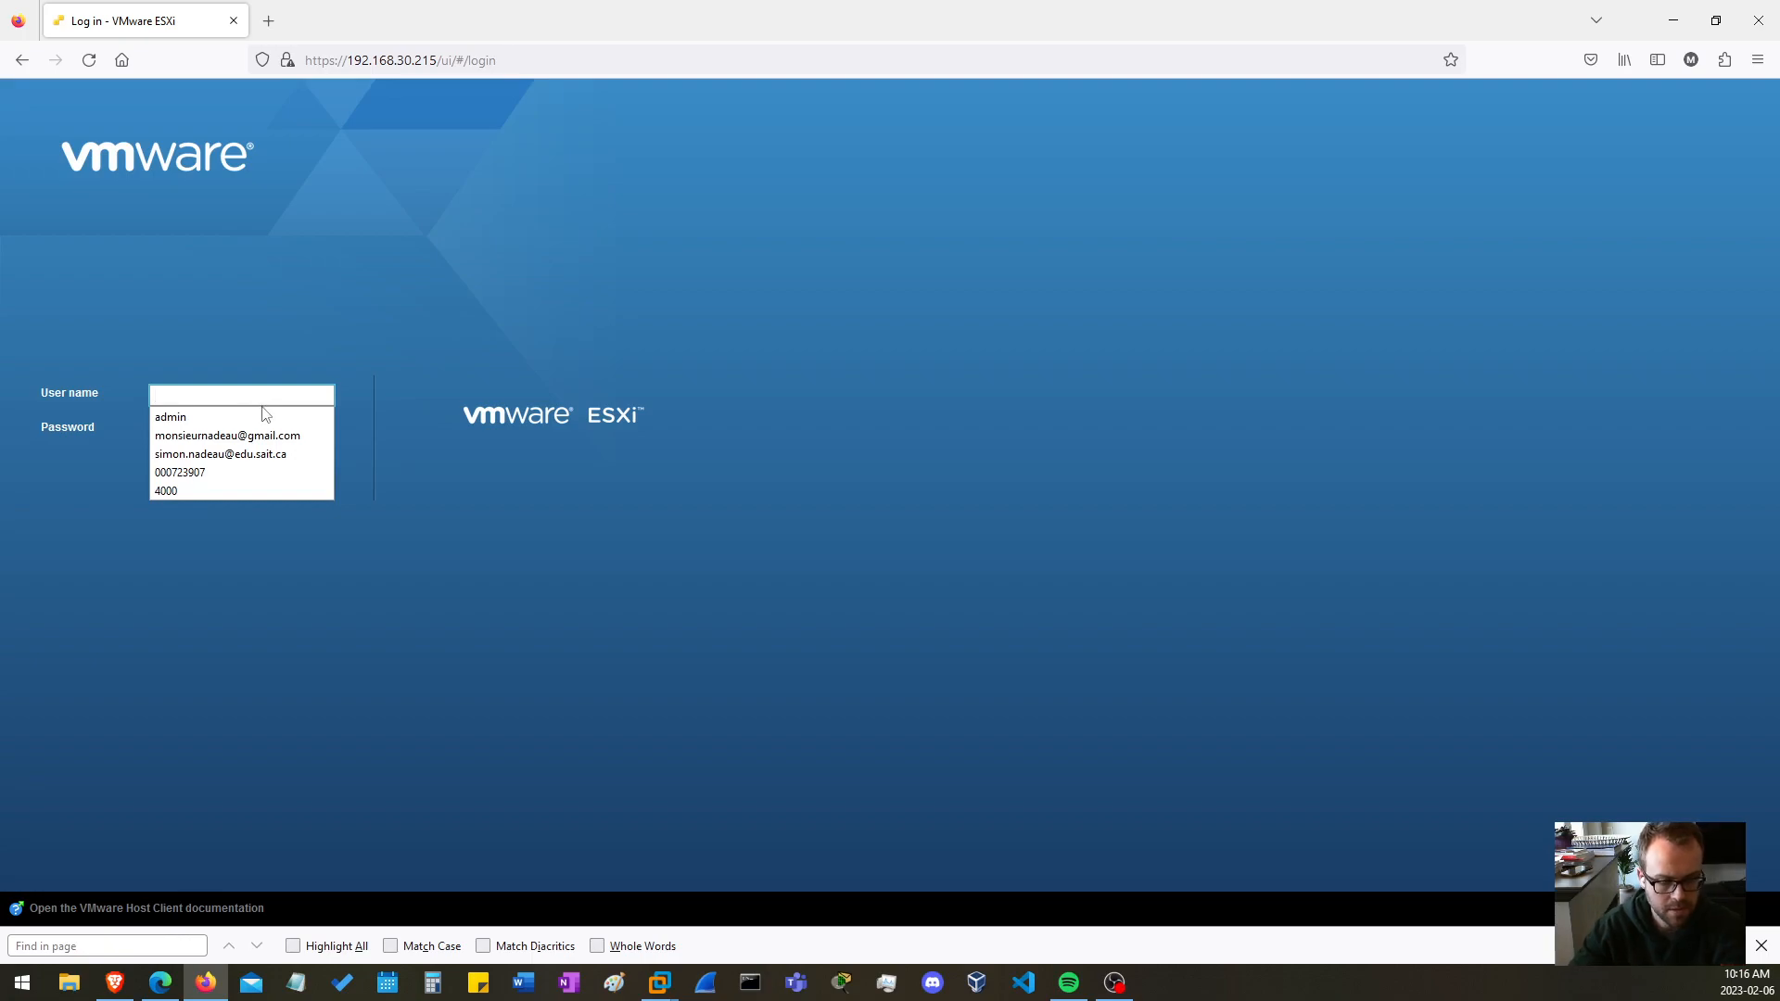
pyautogui.write('root')
pyautogui.press('Tab')
pyautogui.write('•••••••')
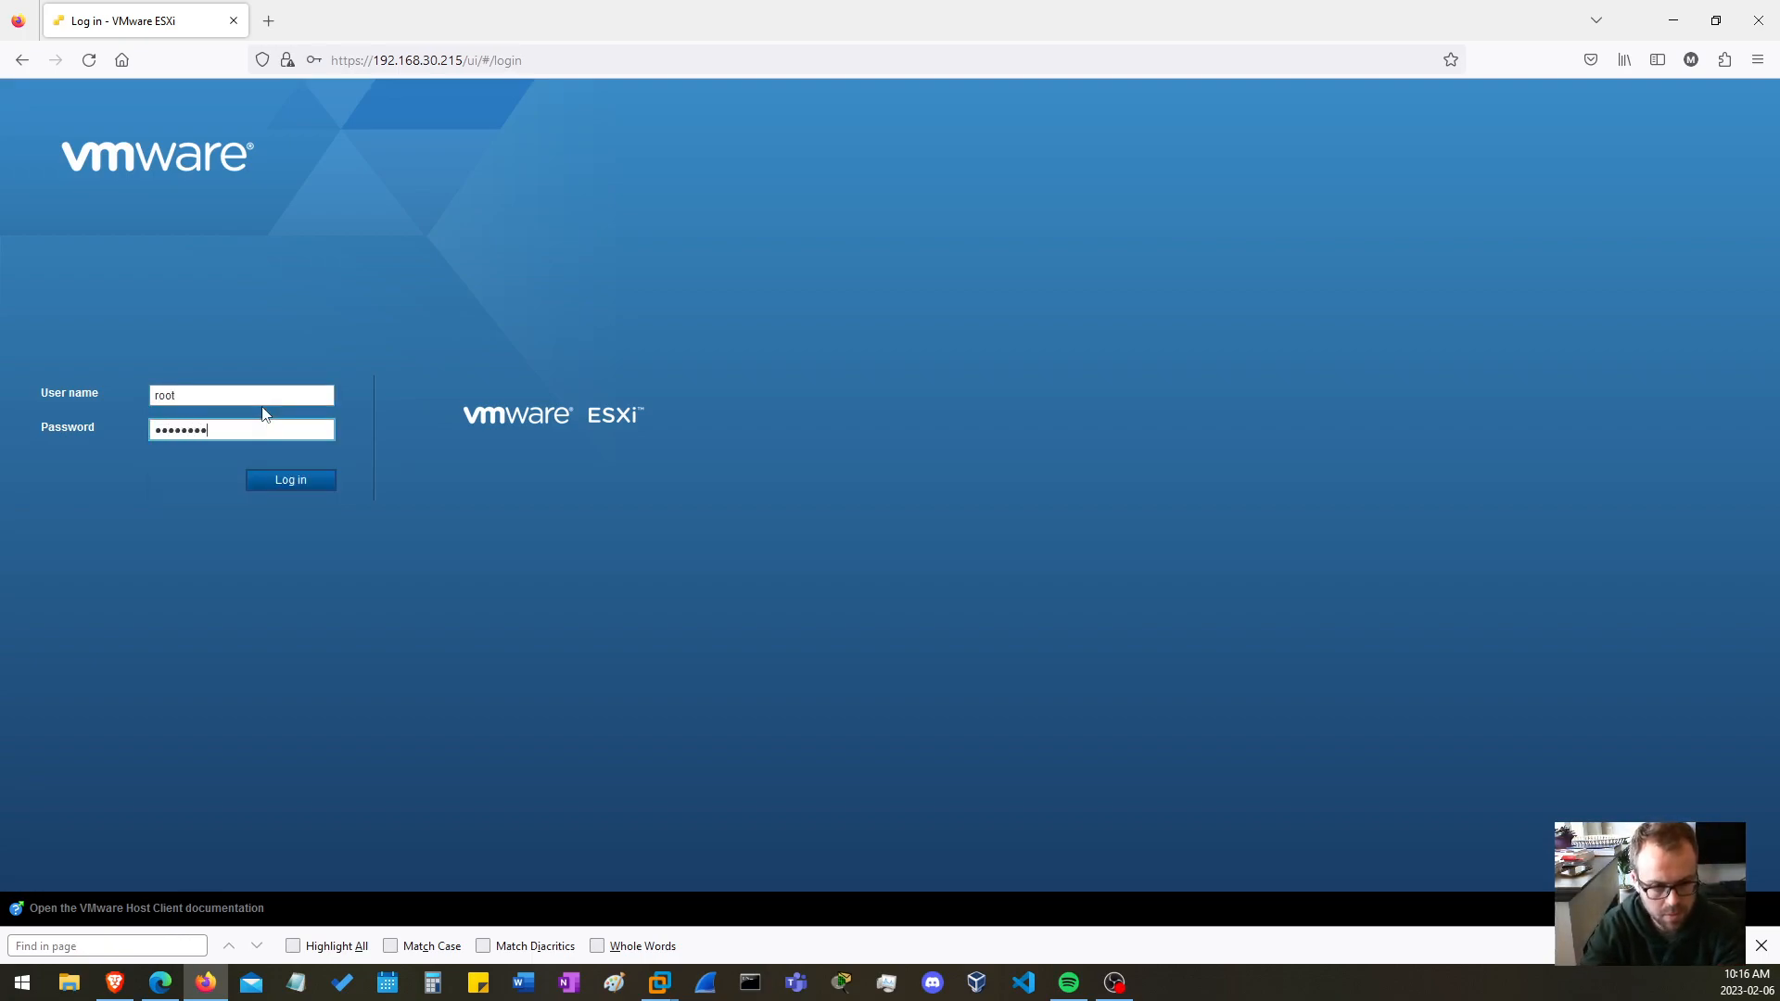
pyautogui.write('•')
pyautogui.press('Return')
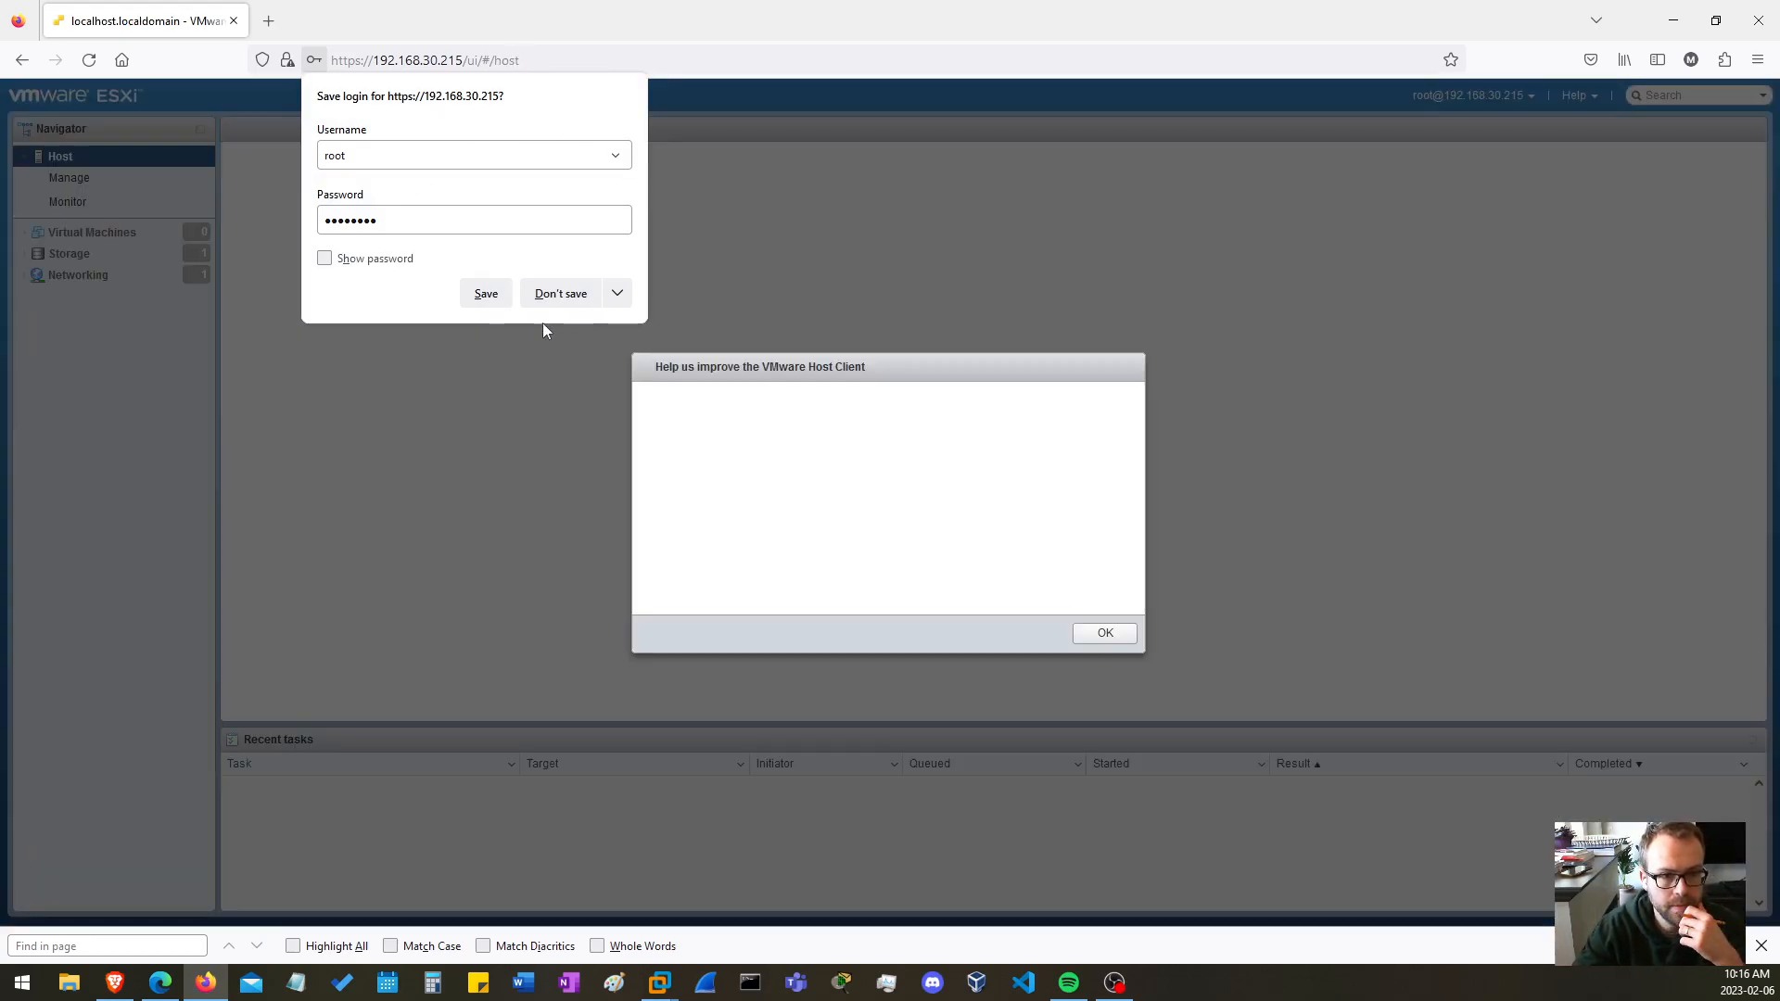
pyautogui.click(561, 295)
pyautogui.click(1105, 647)
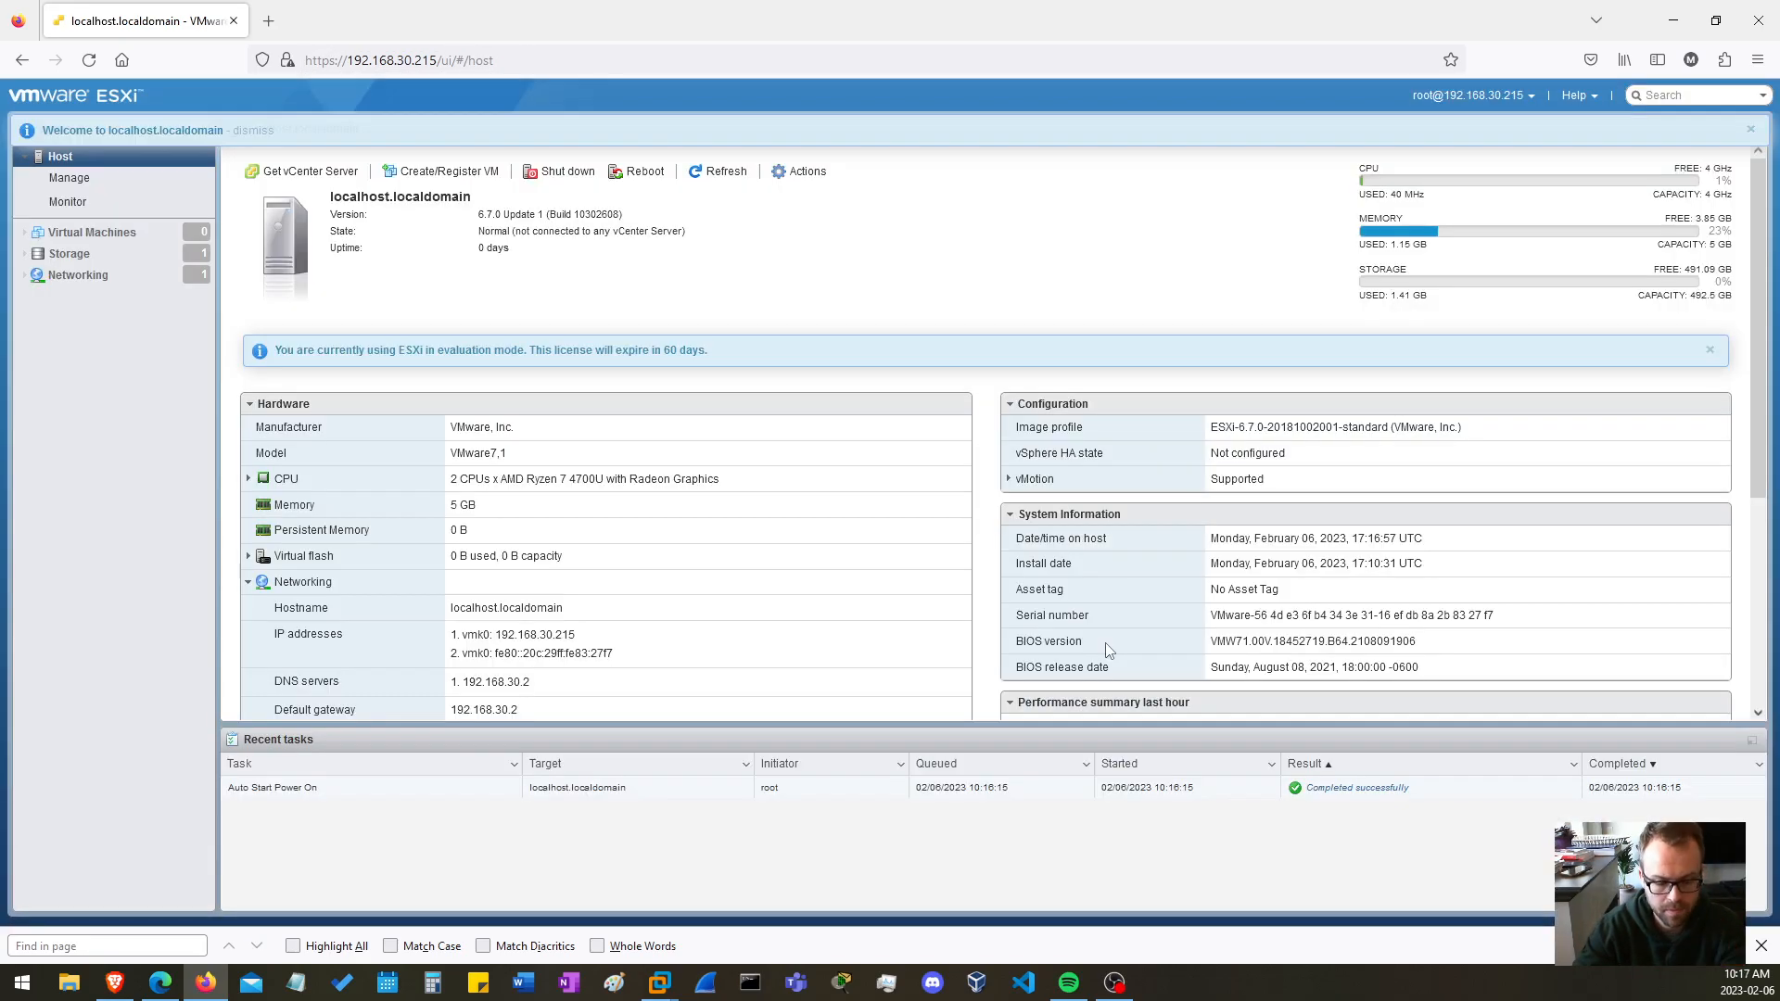
# Examine the host's free storage, its virtual machine list and its datastores
pyautogui.hotkey('alt', 'Tab')
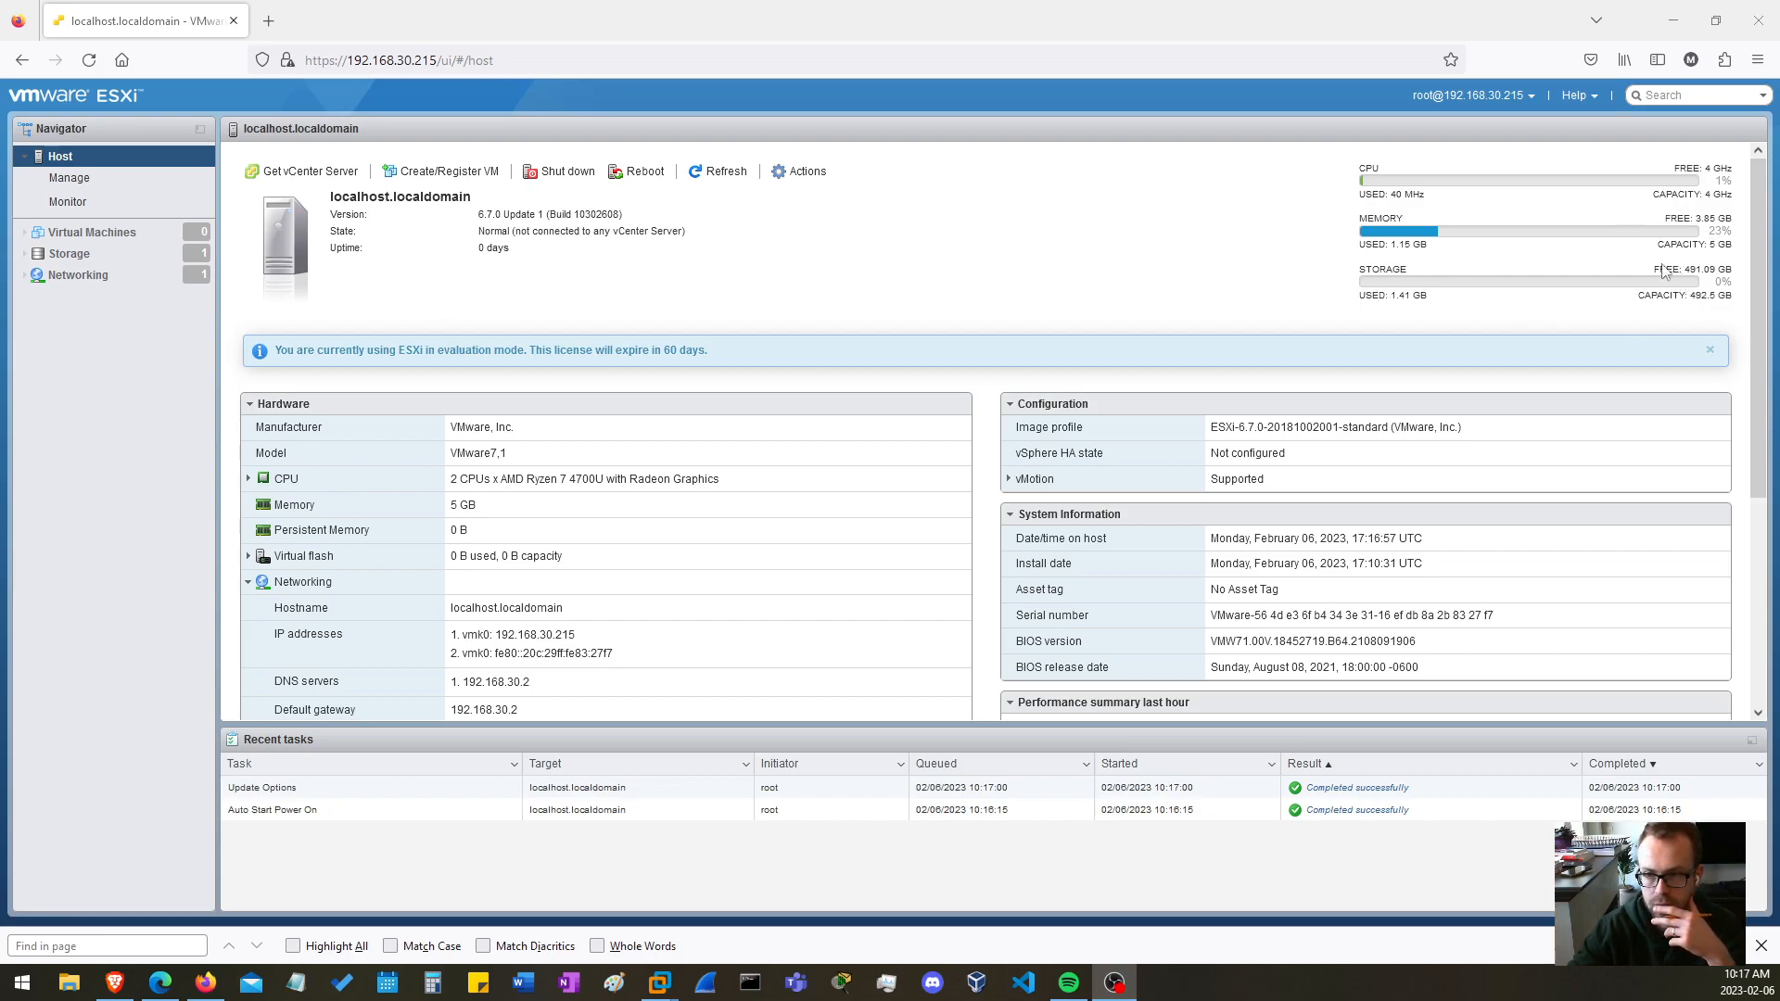
pyautogui.moveTo(1683, 268); pyautogui.dragTo(1715, 268)
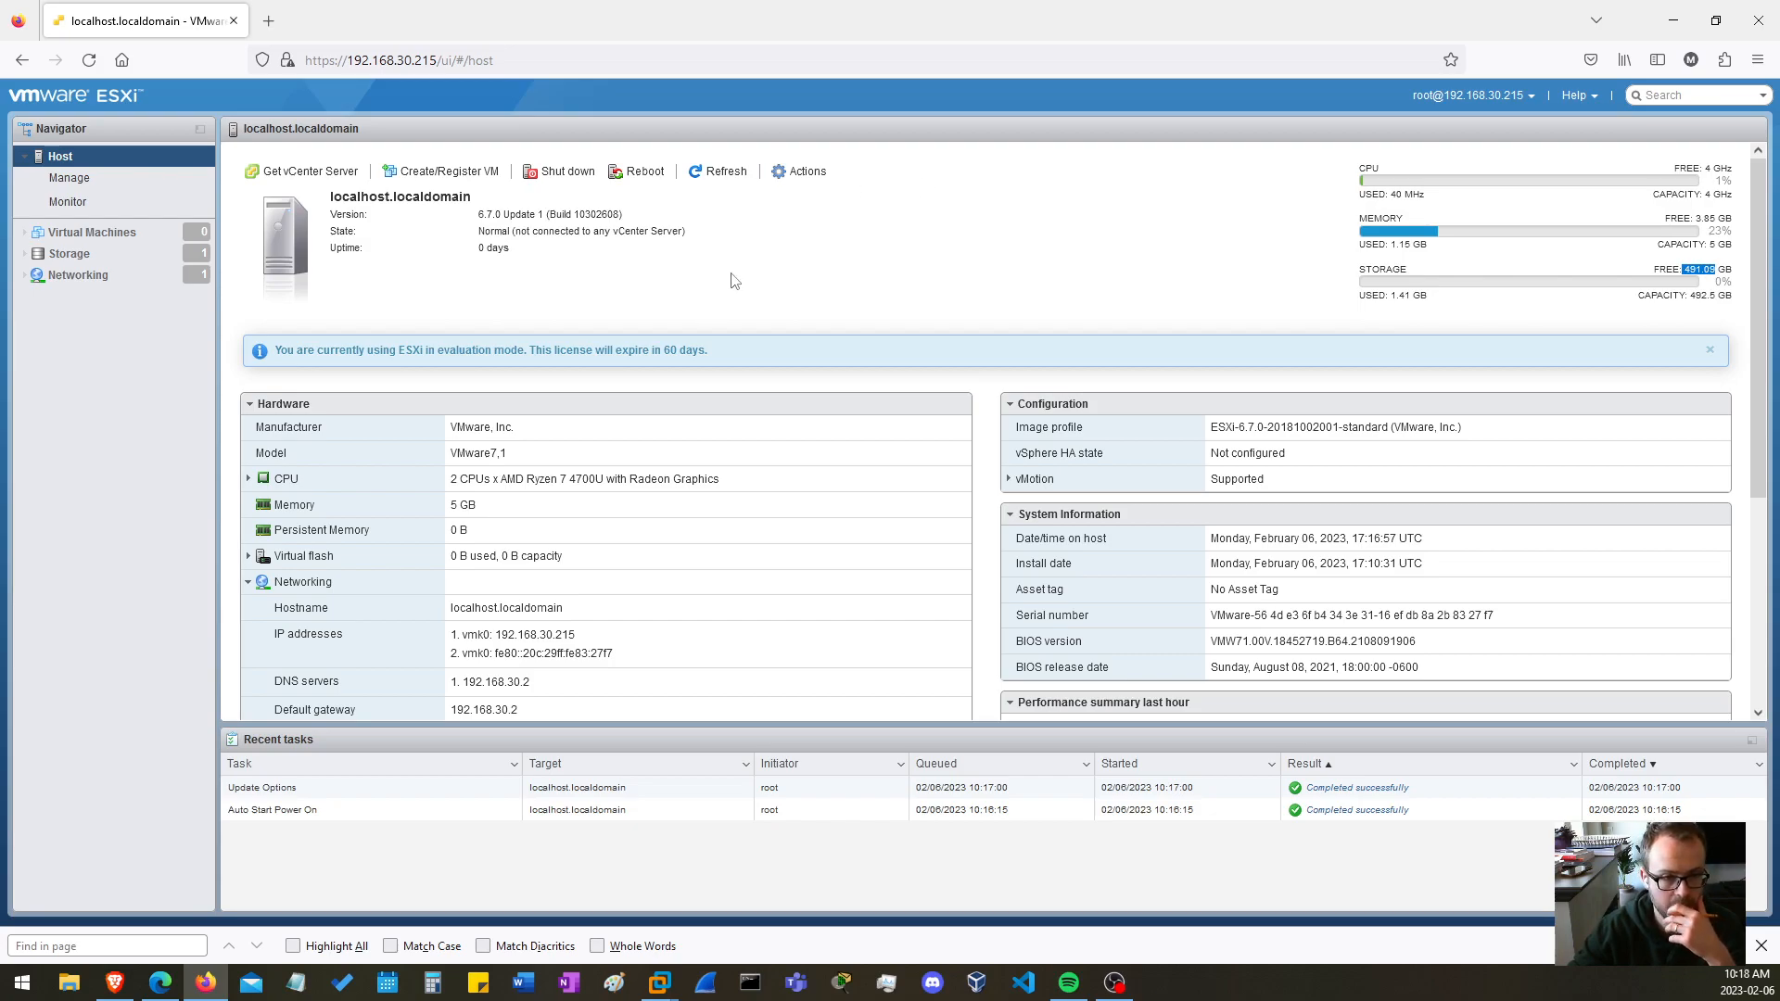
pyautogui.click(37, 232)
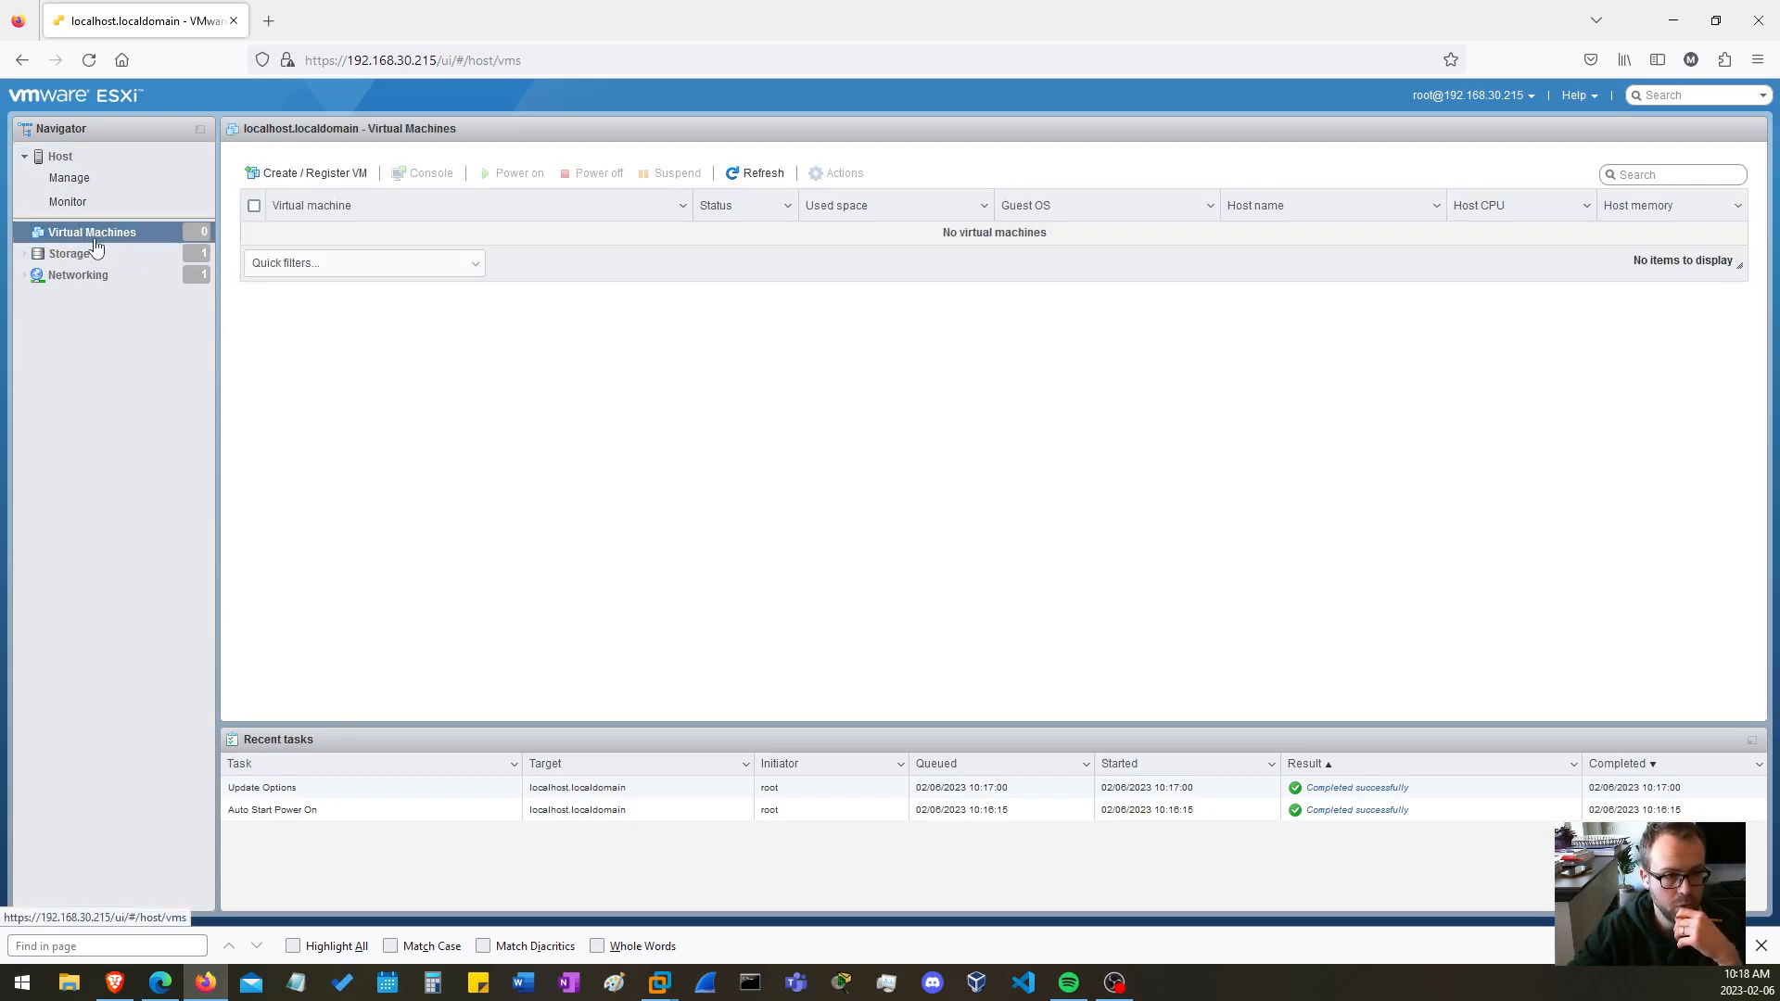
pyautogui.click(82, 274)
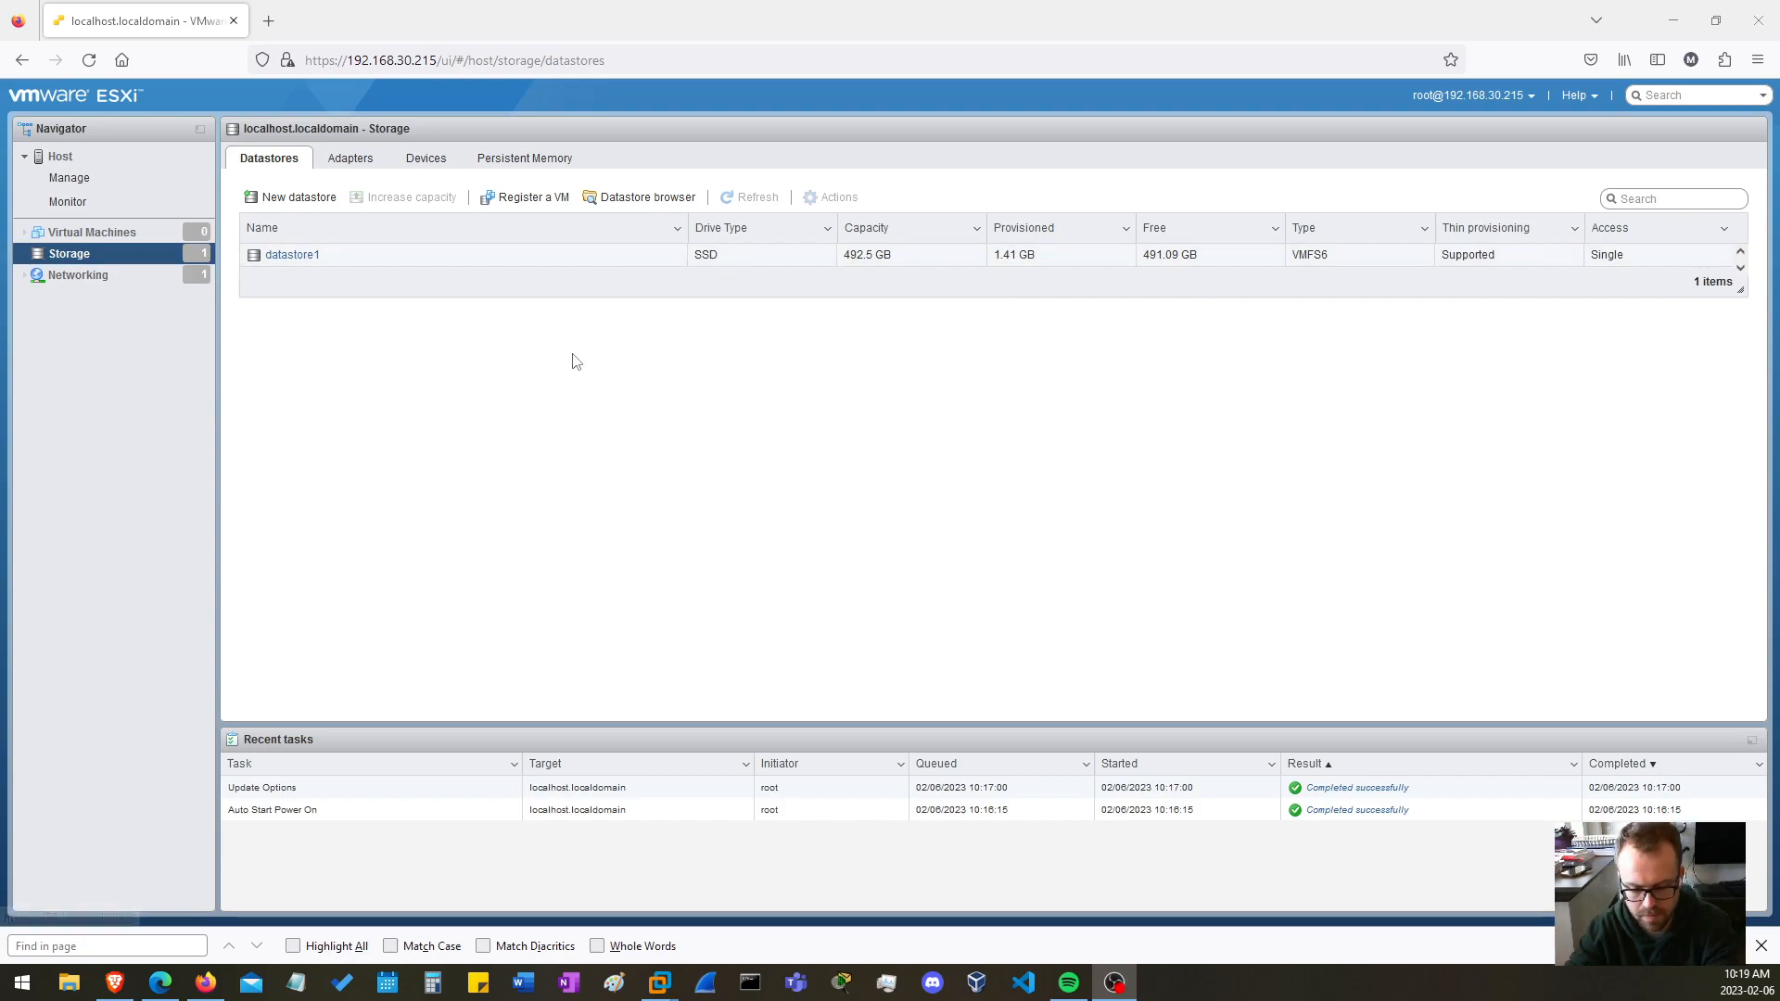
# Start creating a new virtual machine on the ESXi host and name it Test
pyautogui.click(118, 234)
pyautogui.click(315, 172)
pyautogui.click(716, 349)
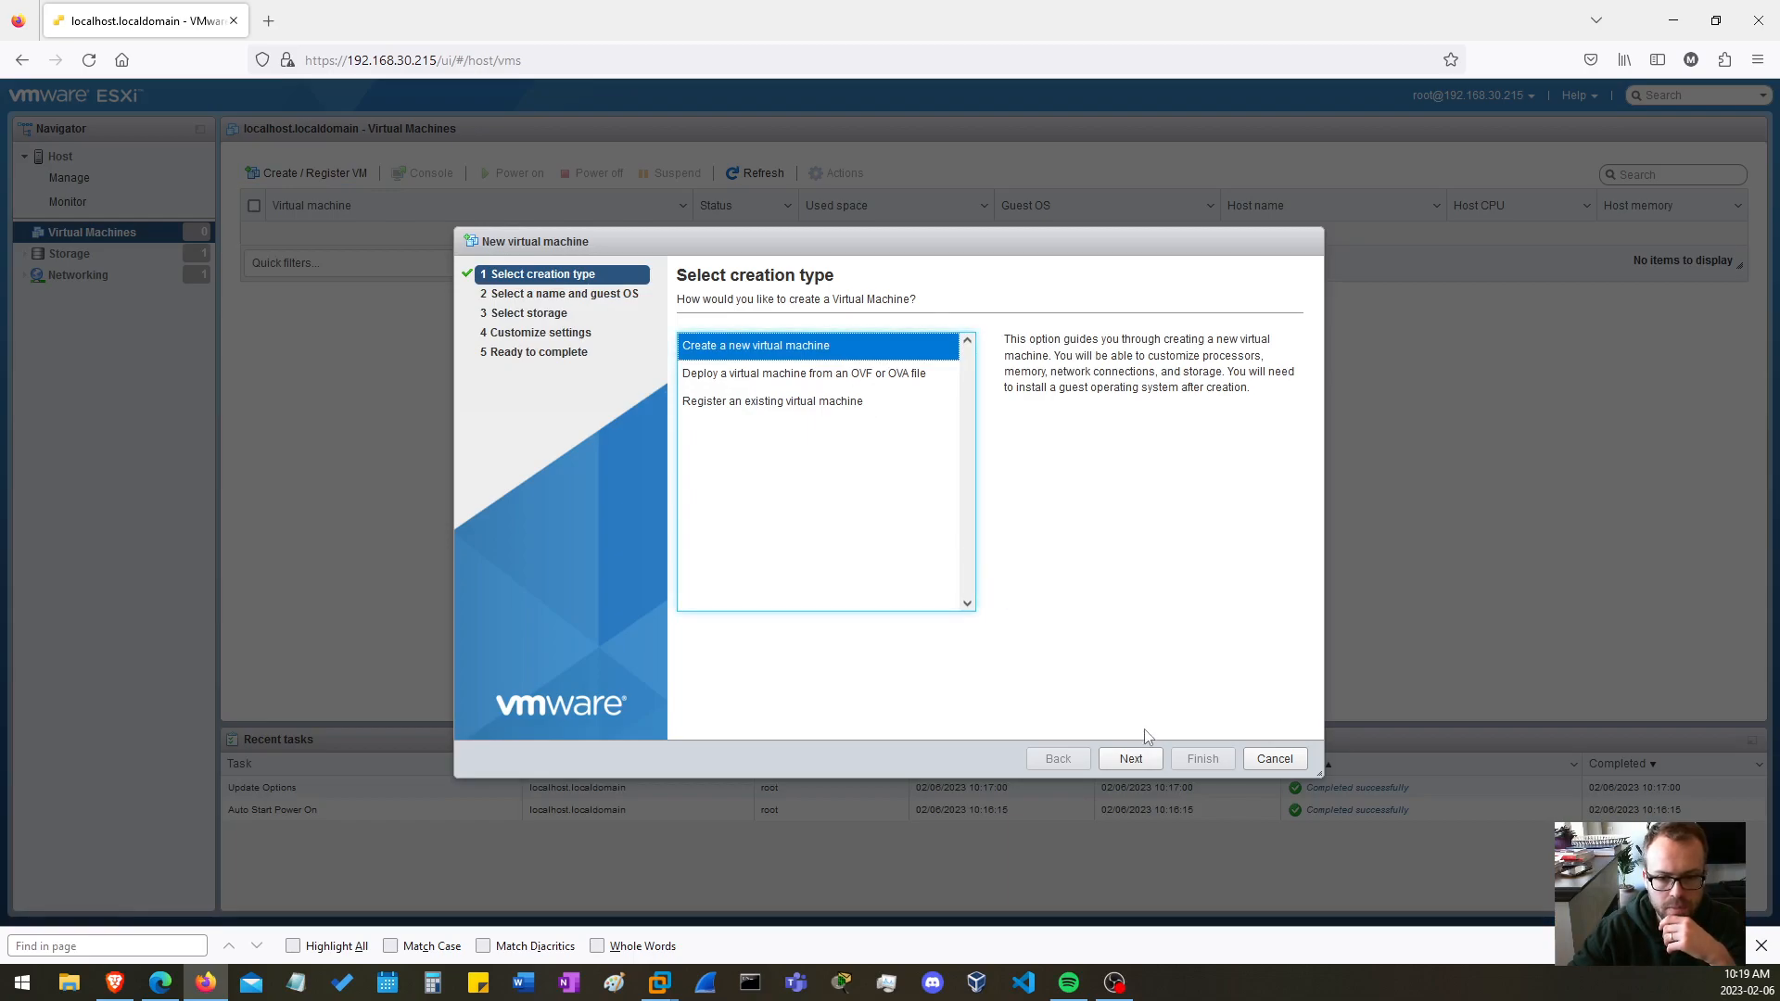
pyautogui.click(1135, 760)
pyautogui.click(773, 363)
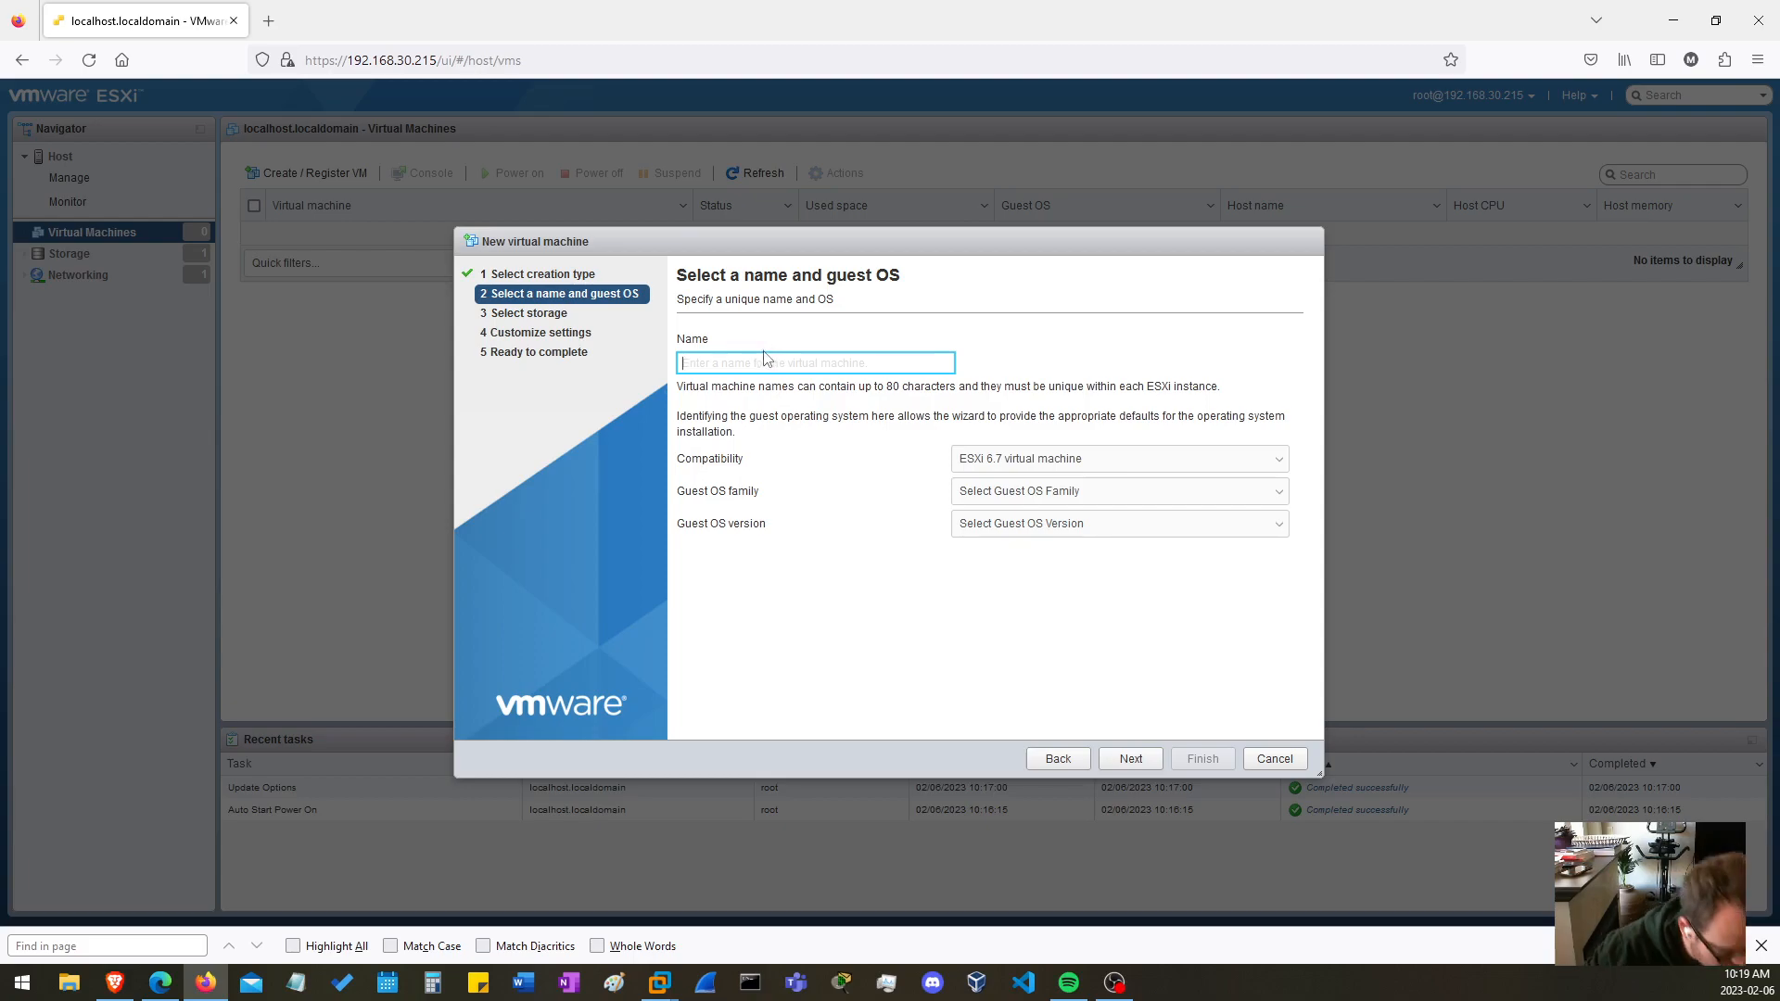
pyautogui.write('Test')
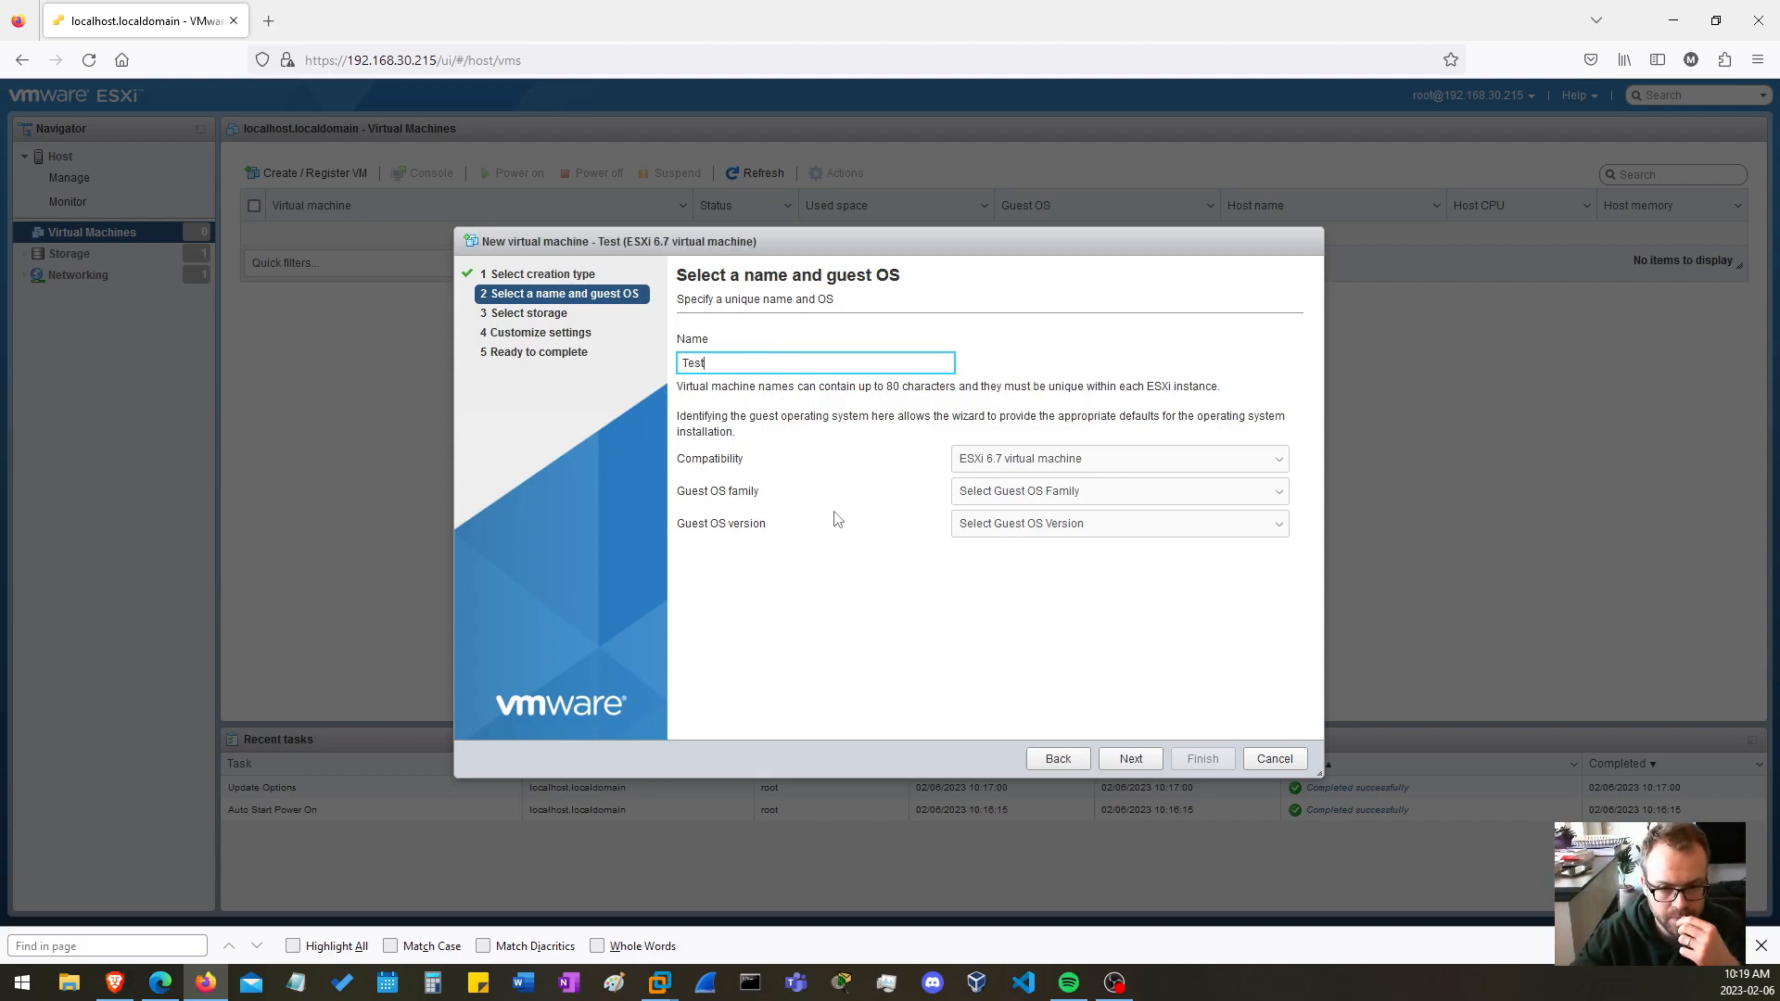
# Set the guest OS family to Windows and the version to Microsoft Windows 10 (64-bit), and continue to the storage selection
pyautogui.click(1125, 498)
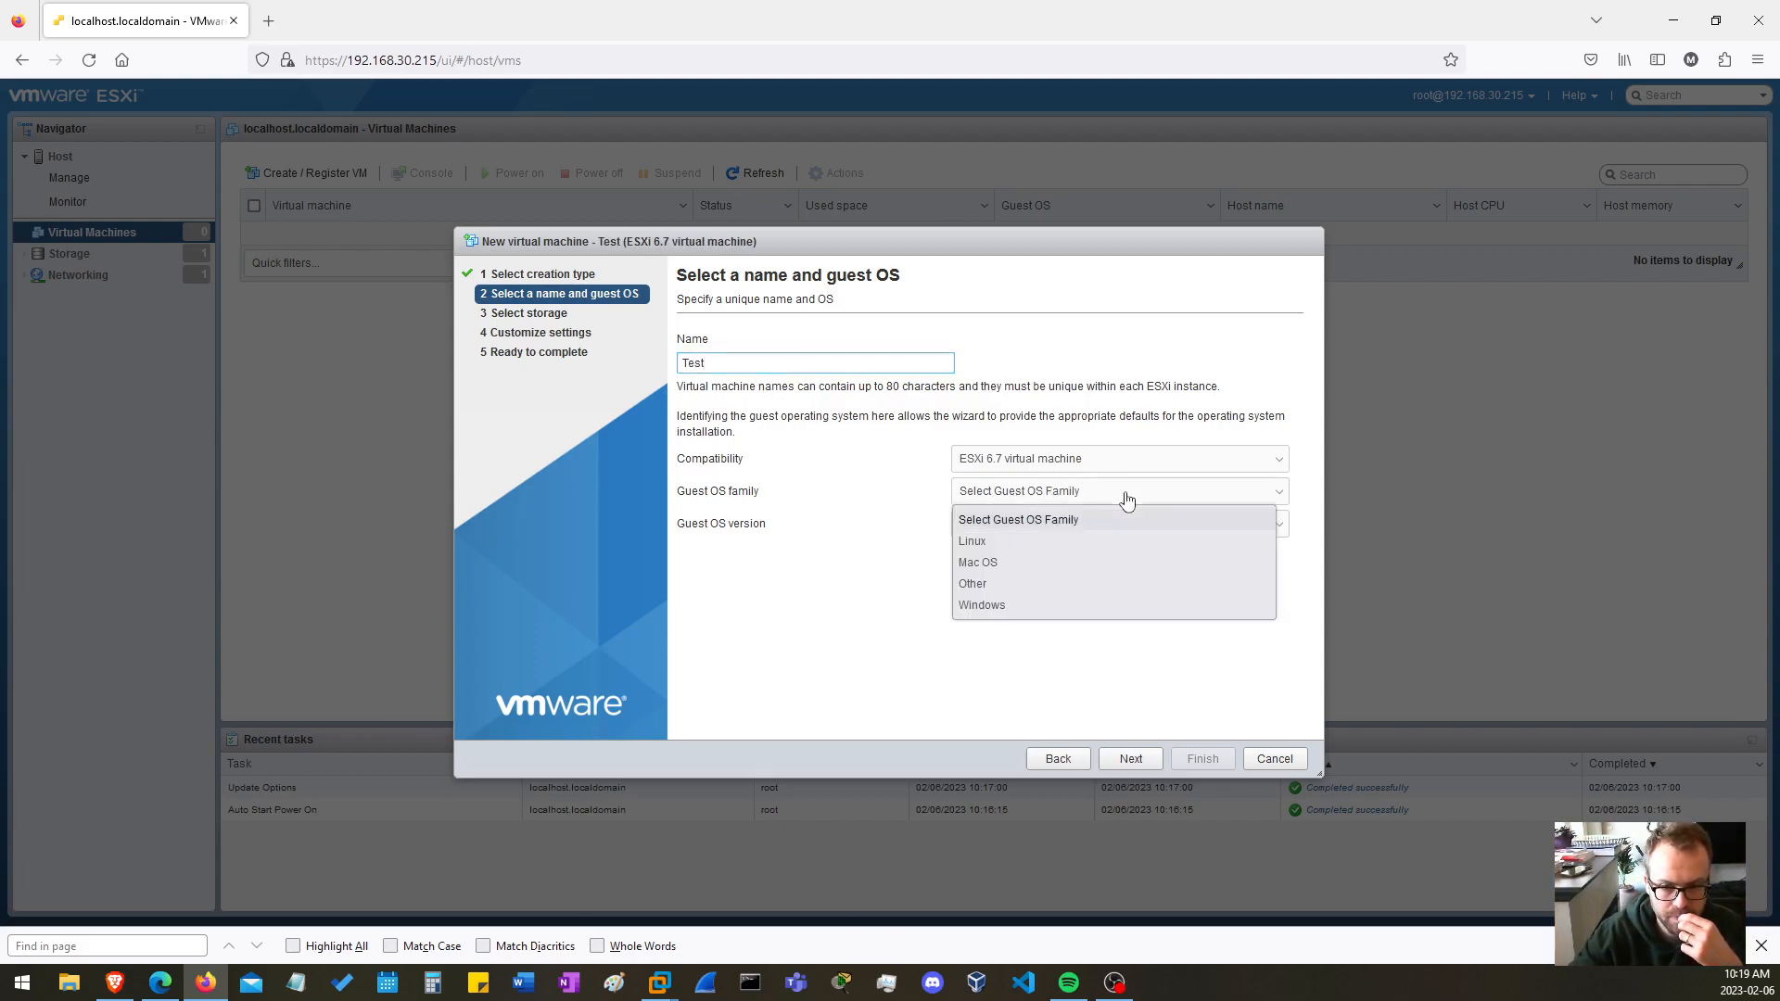
pyautogui.click(989, 604)
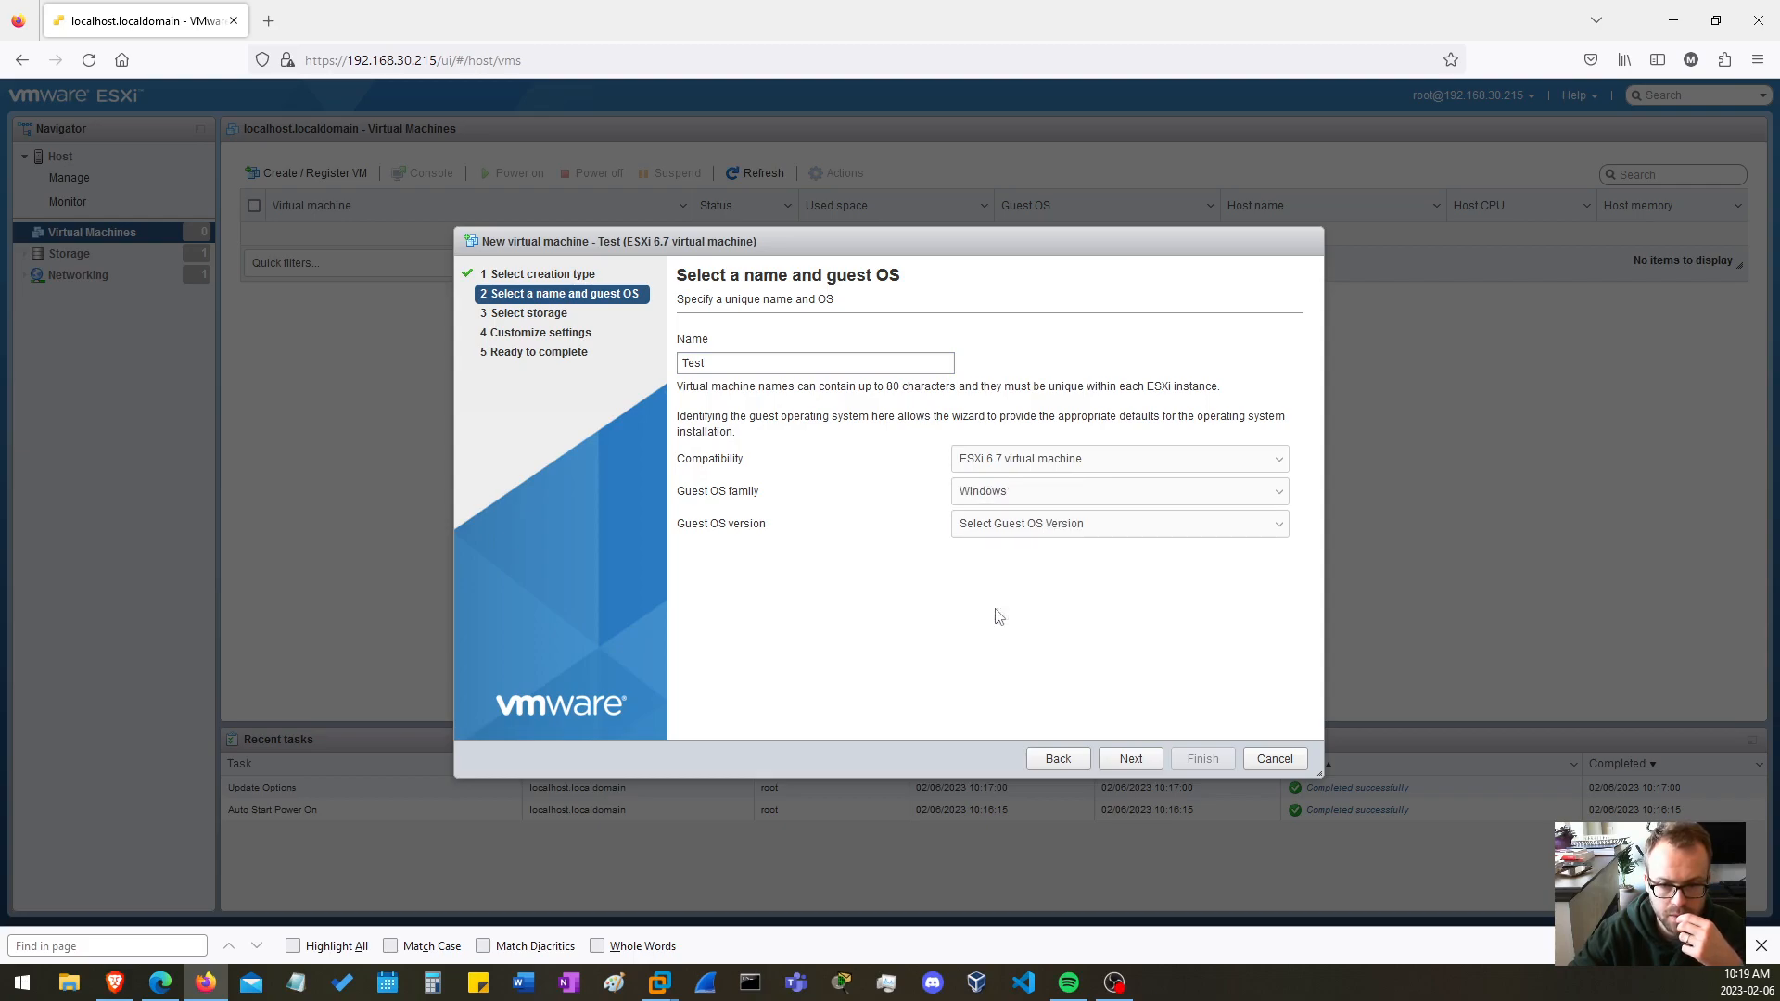
pyautogui.click(1087, 530)
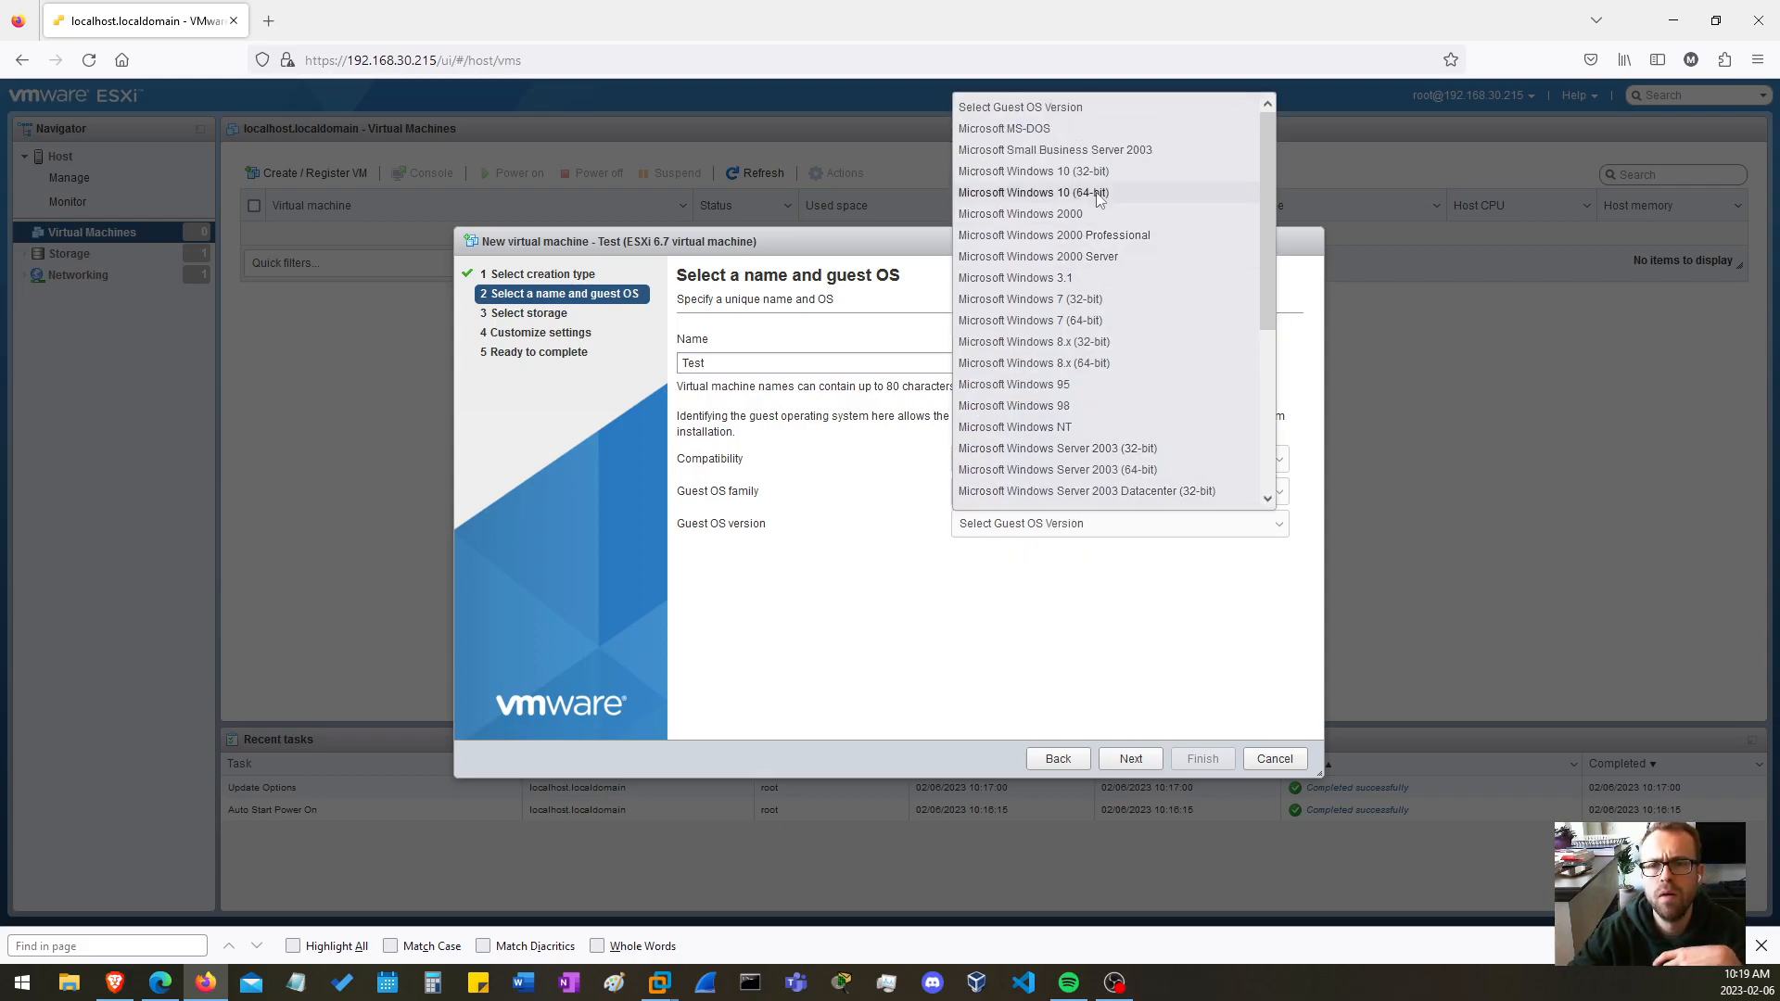
pyautogui.click(1034, 192)
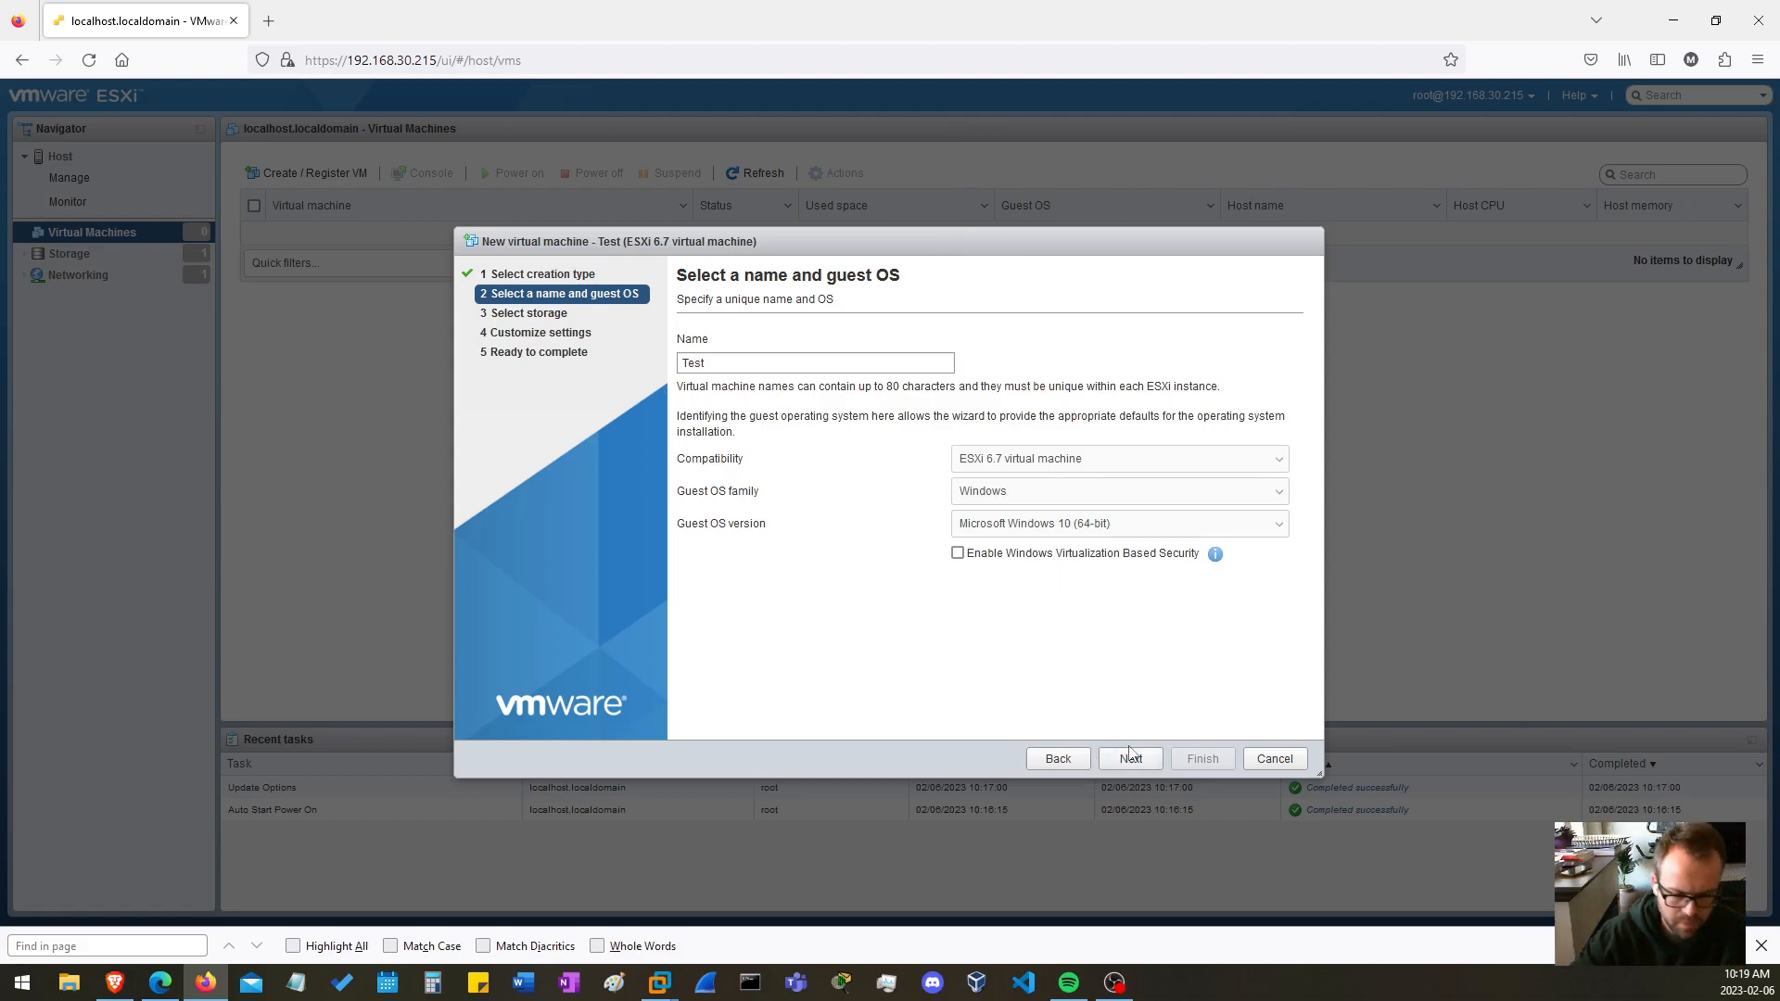
pyautogui.hotkey('ctrl', 'f')
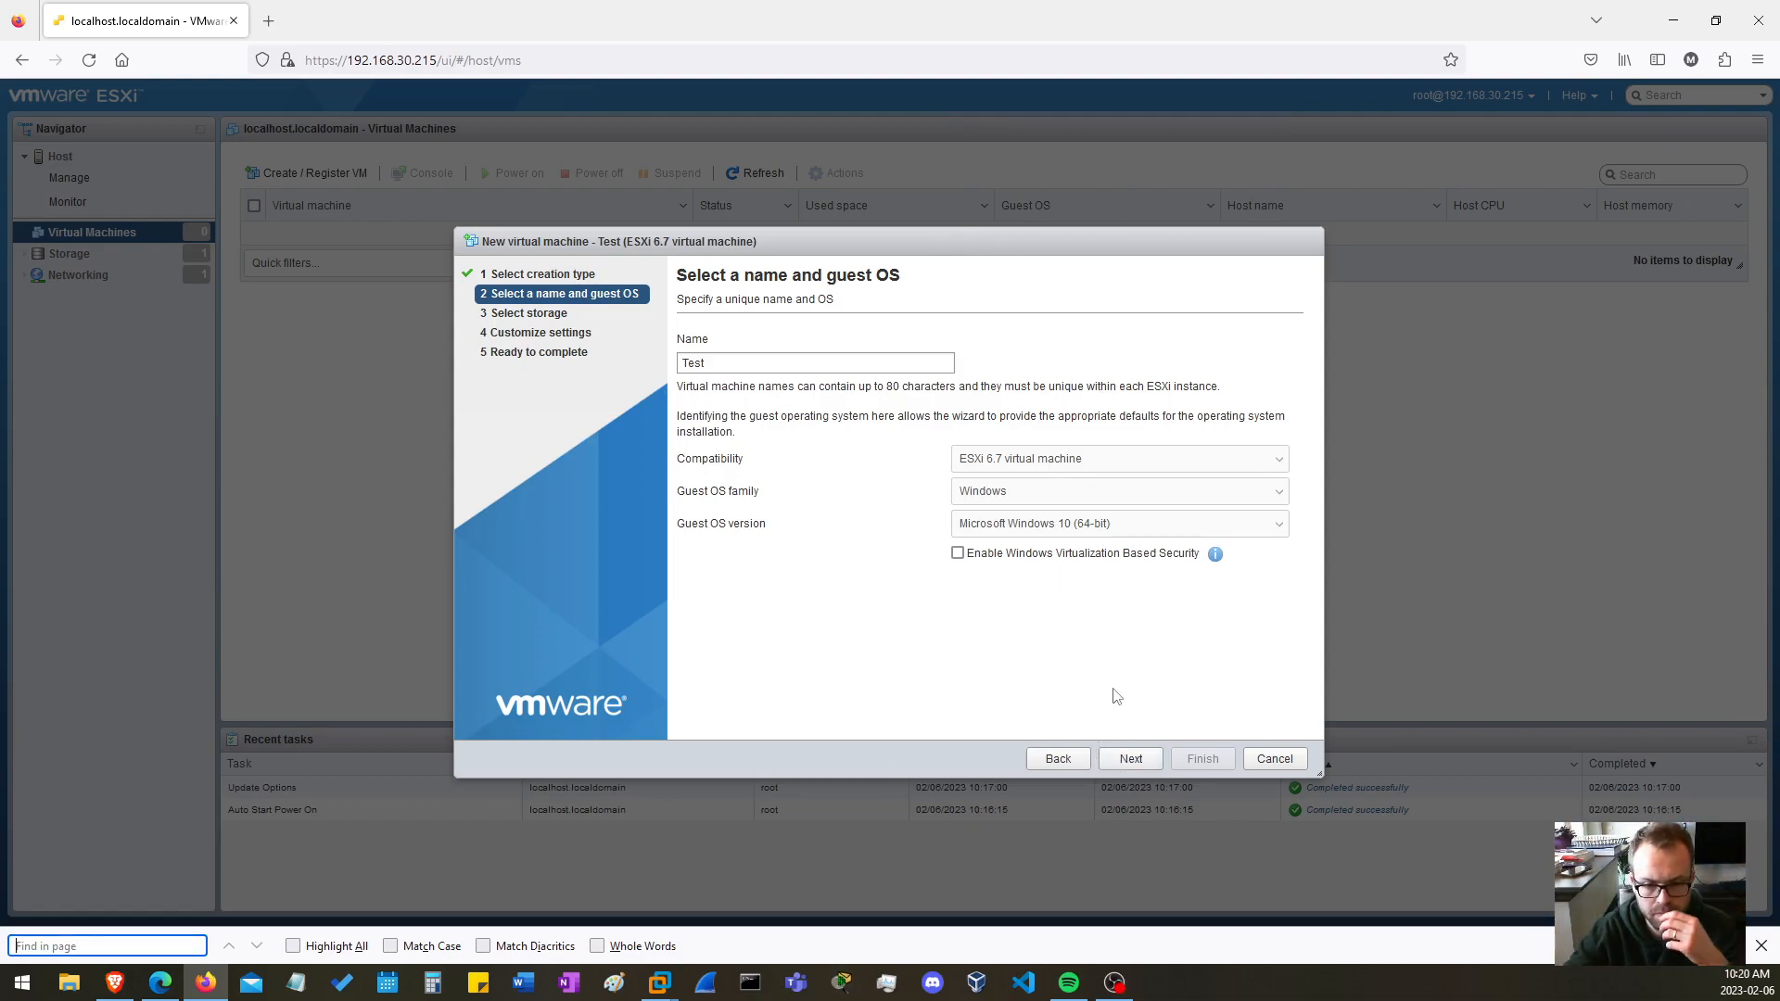
pyautogui.click(1145, 760)
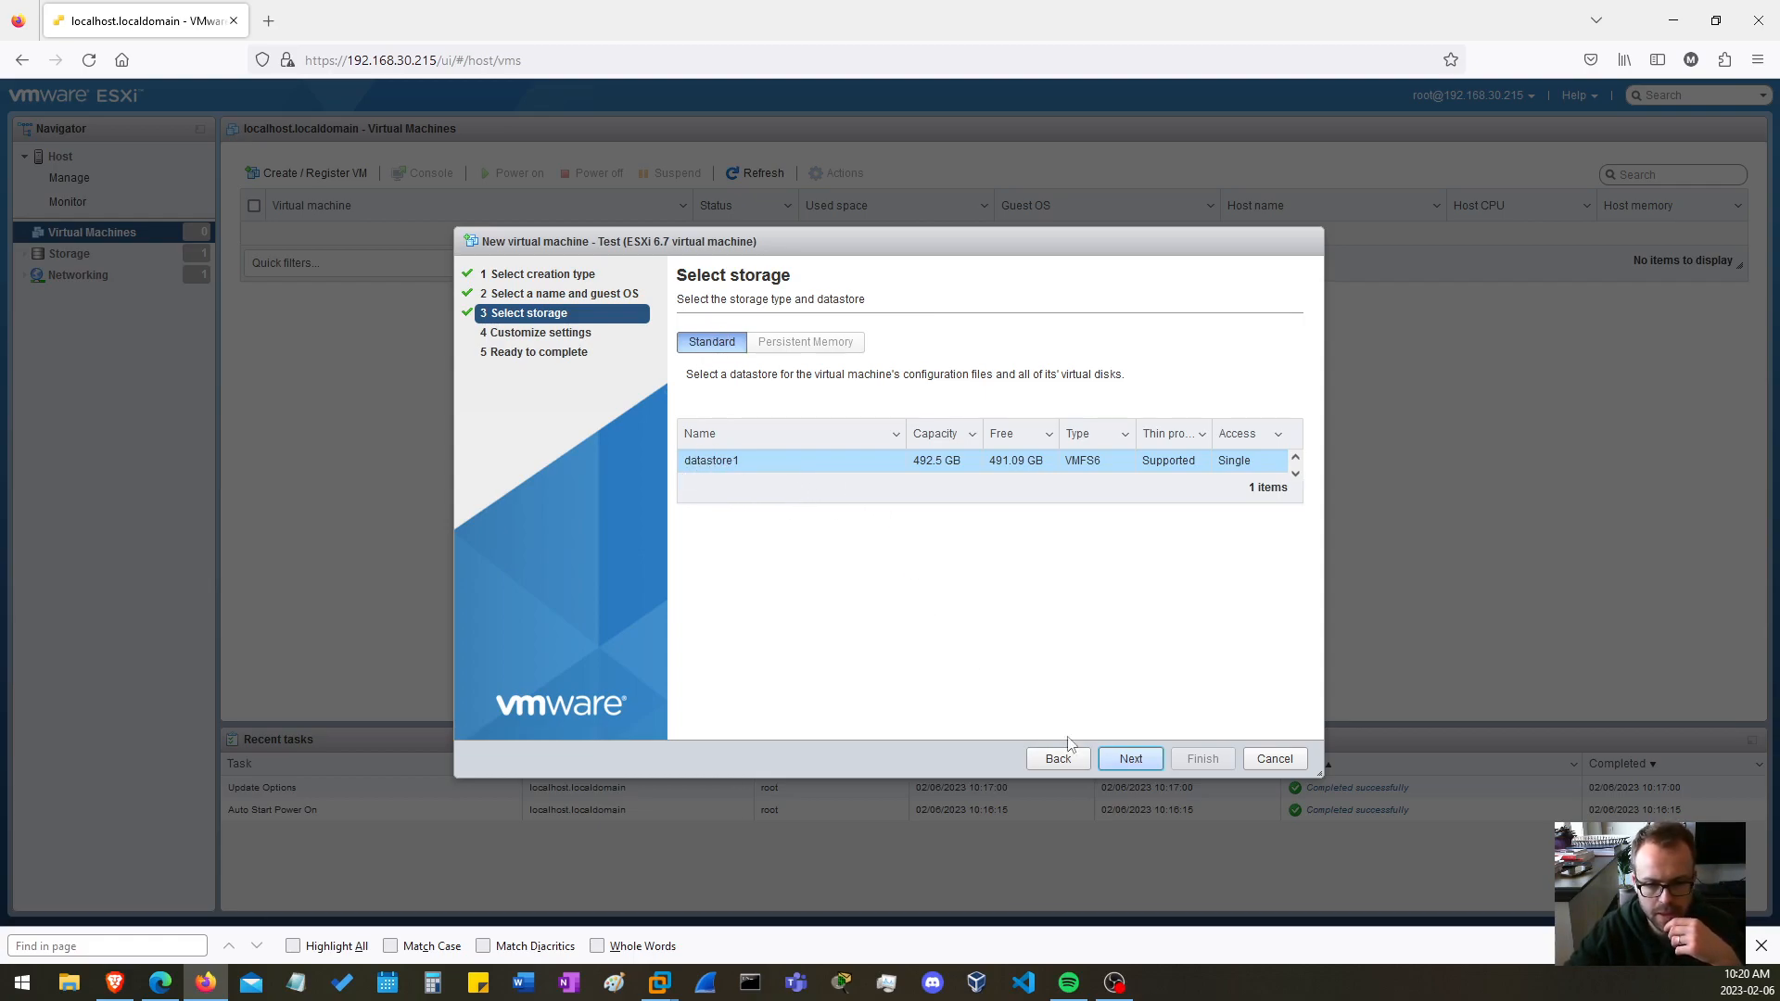
# Accept datastore1 as the storage, review the virtual hardware, and set Hard disk 1 to 100 GB
pyautogui.click(1132, 759)
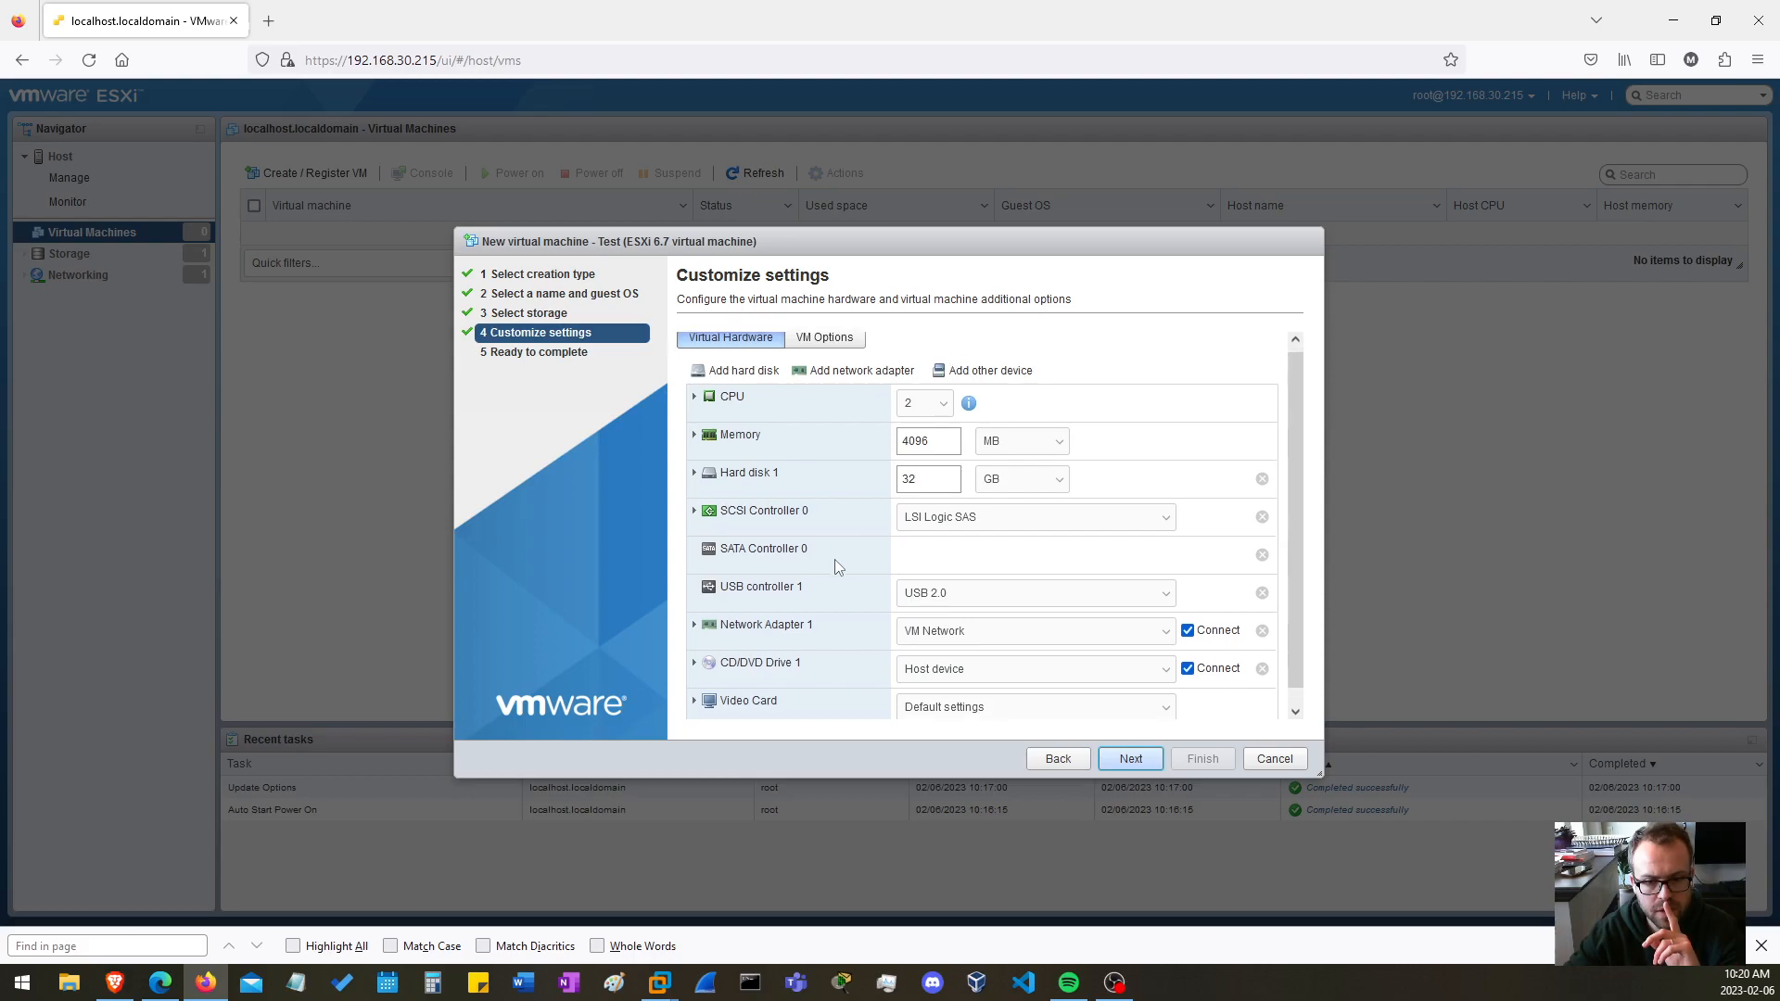
pyautogui.scroll(-1, 834, 559)
pyautogui.scroll(1, 838, 558)
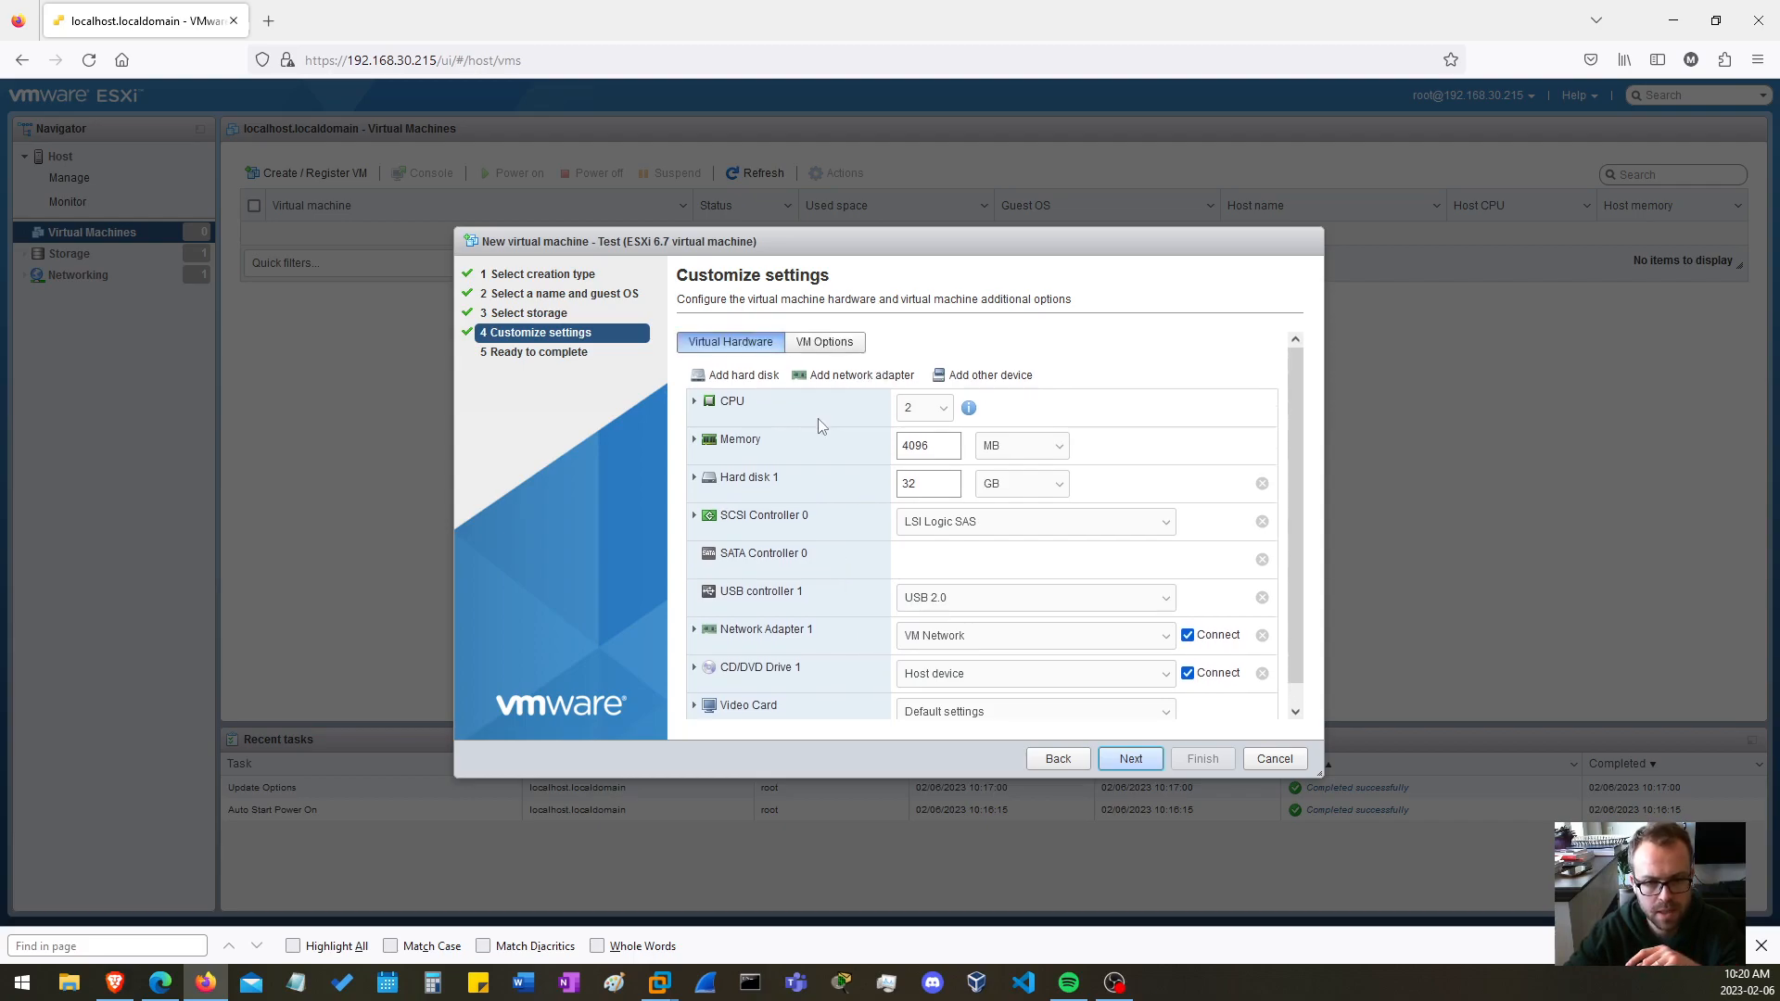
pyautogui.click(824, 343)
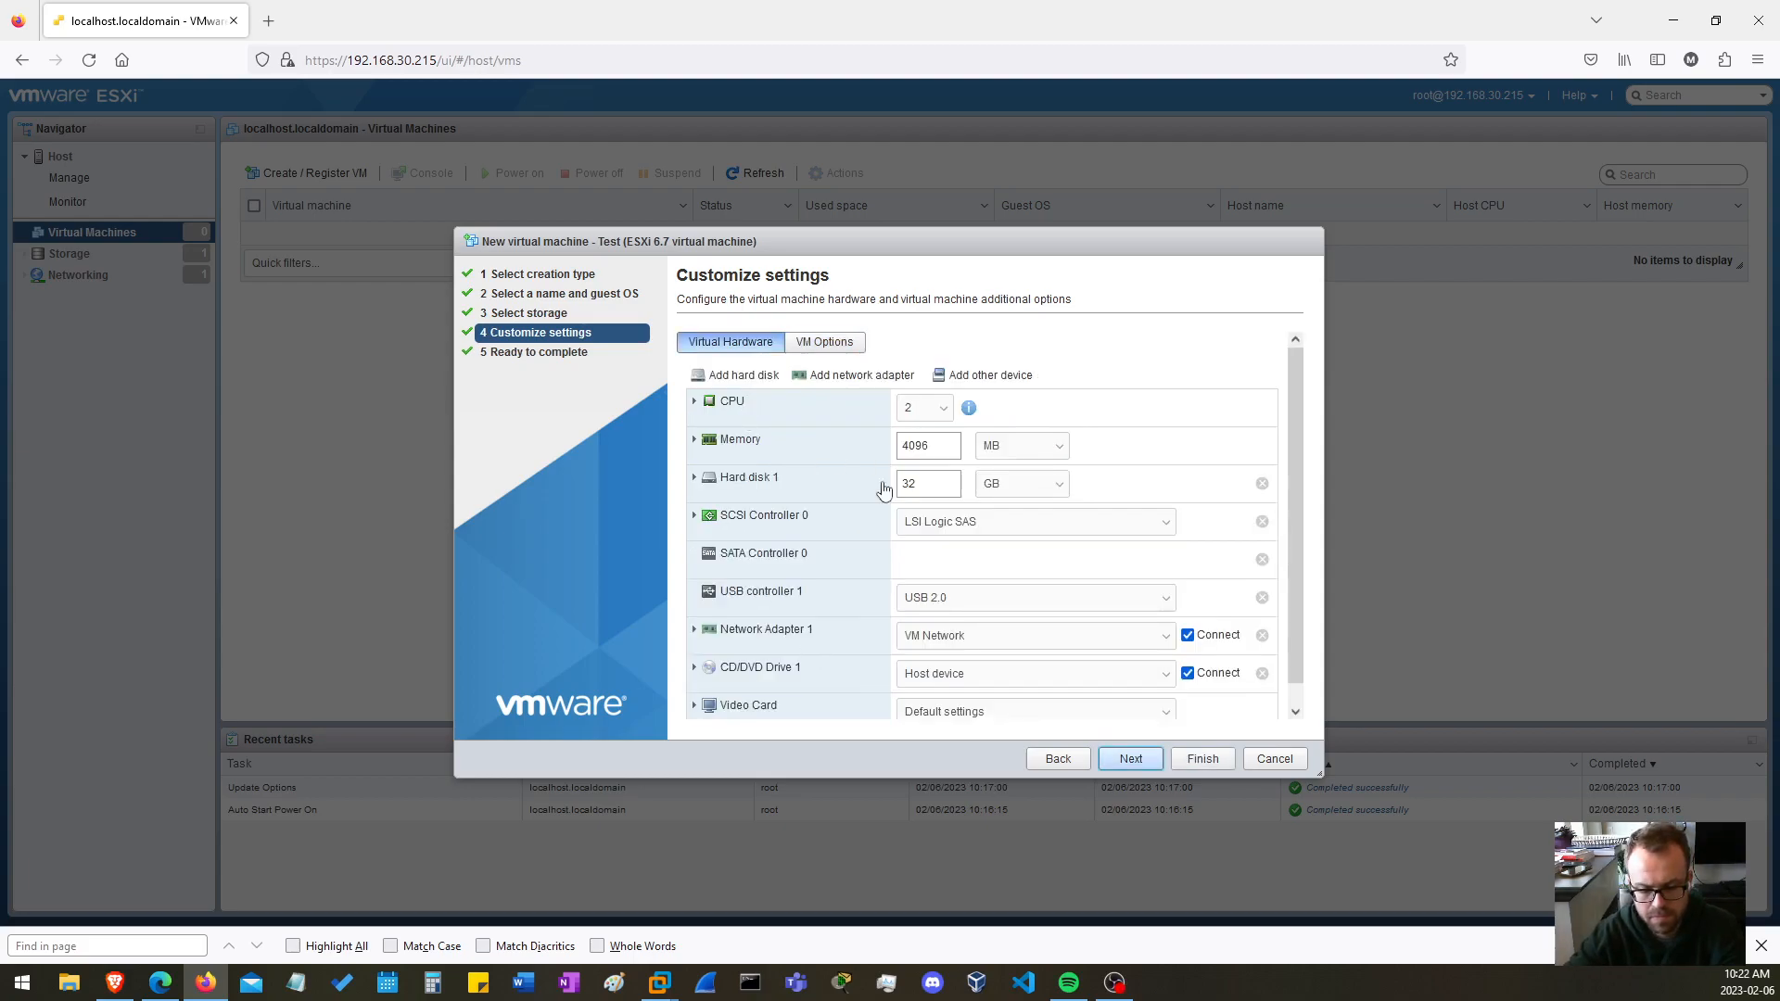
pyautogui.click(946, 486)
pyautogui.write('100')
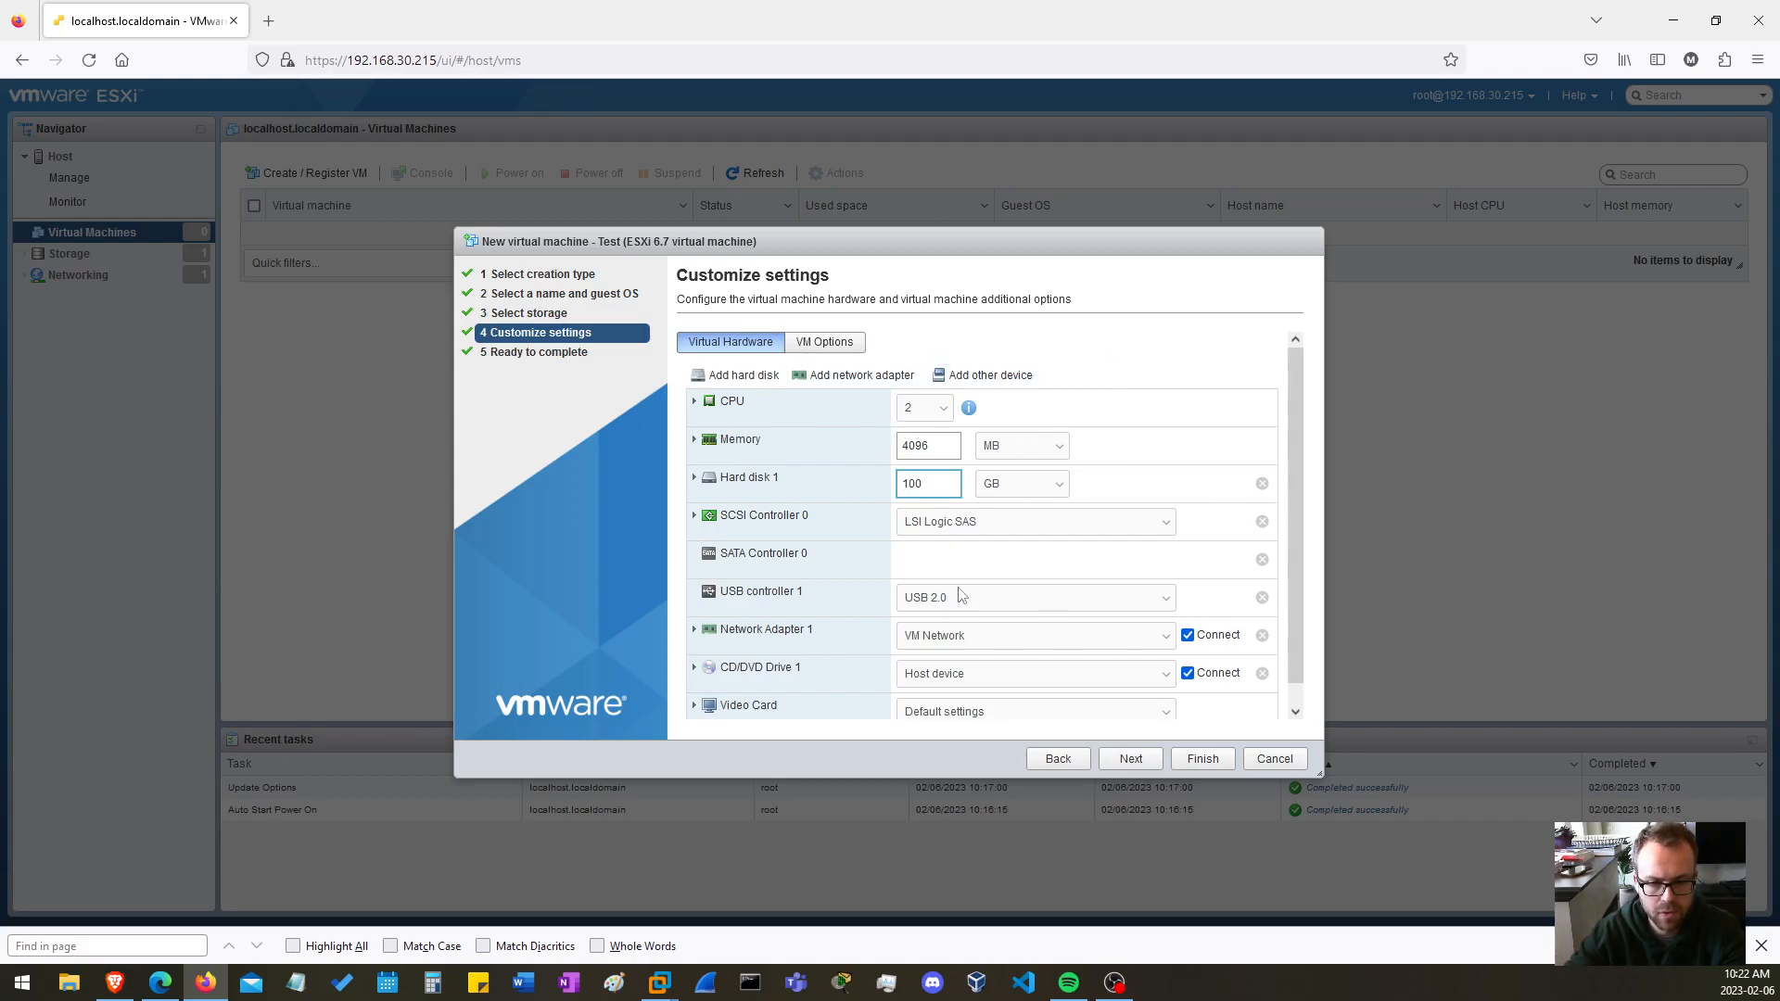
pyautogui.doubleClick(918, 446)
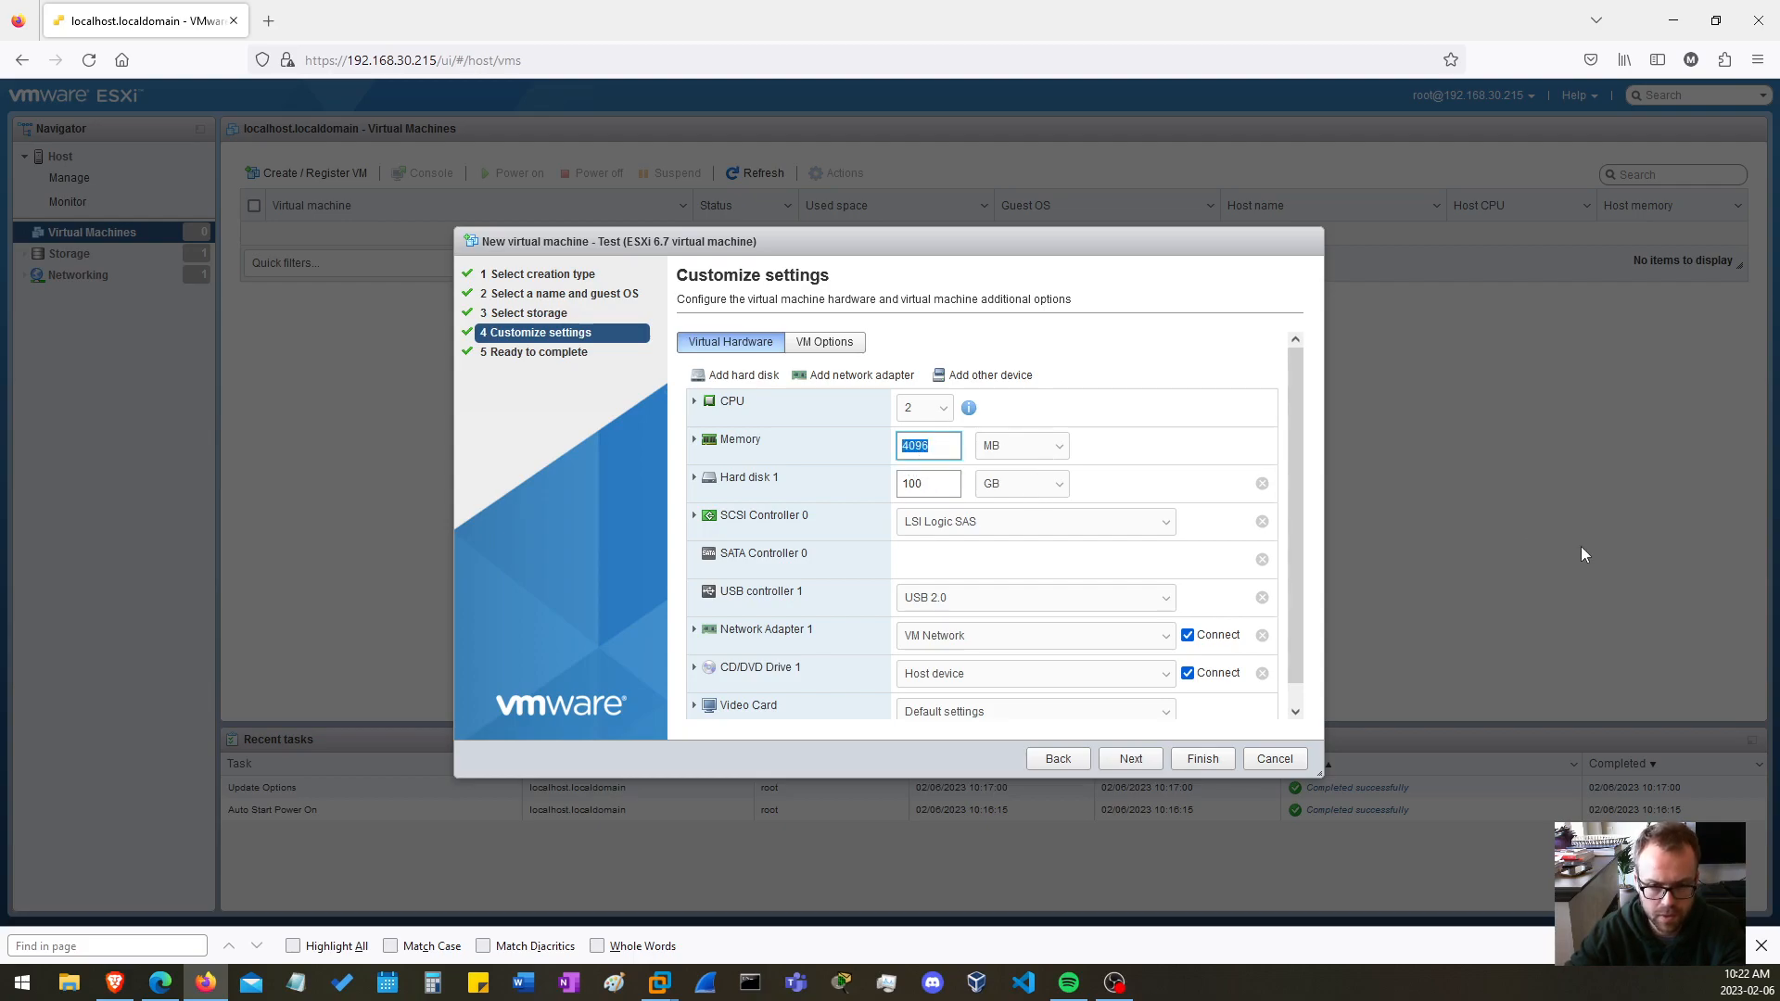
pyautogui.click(932, 483)
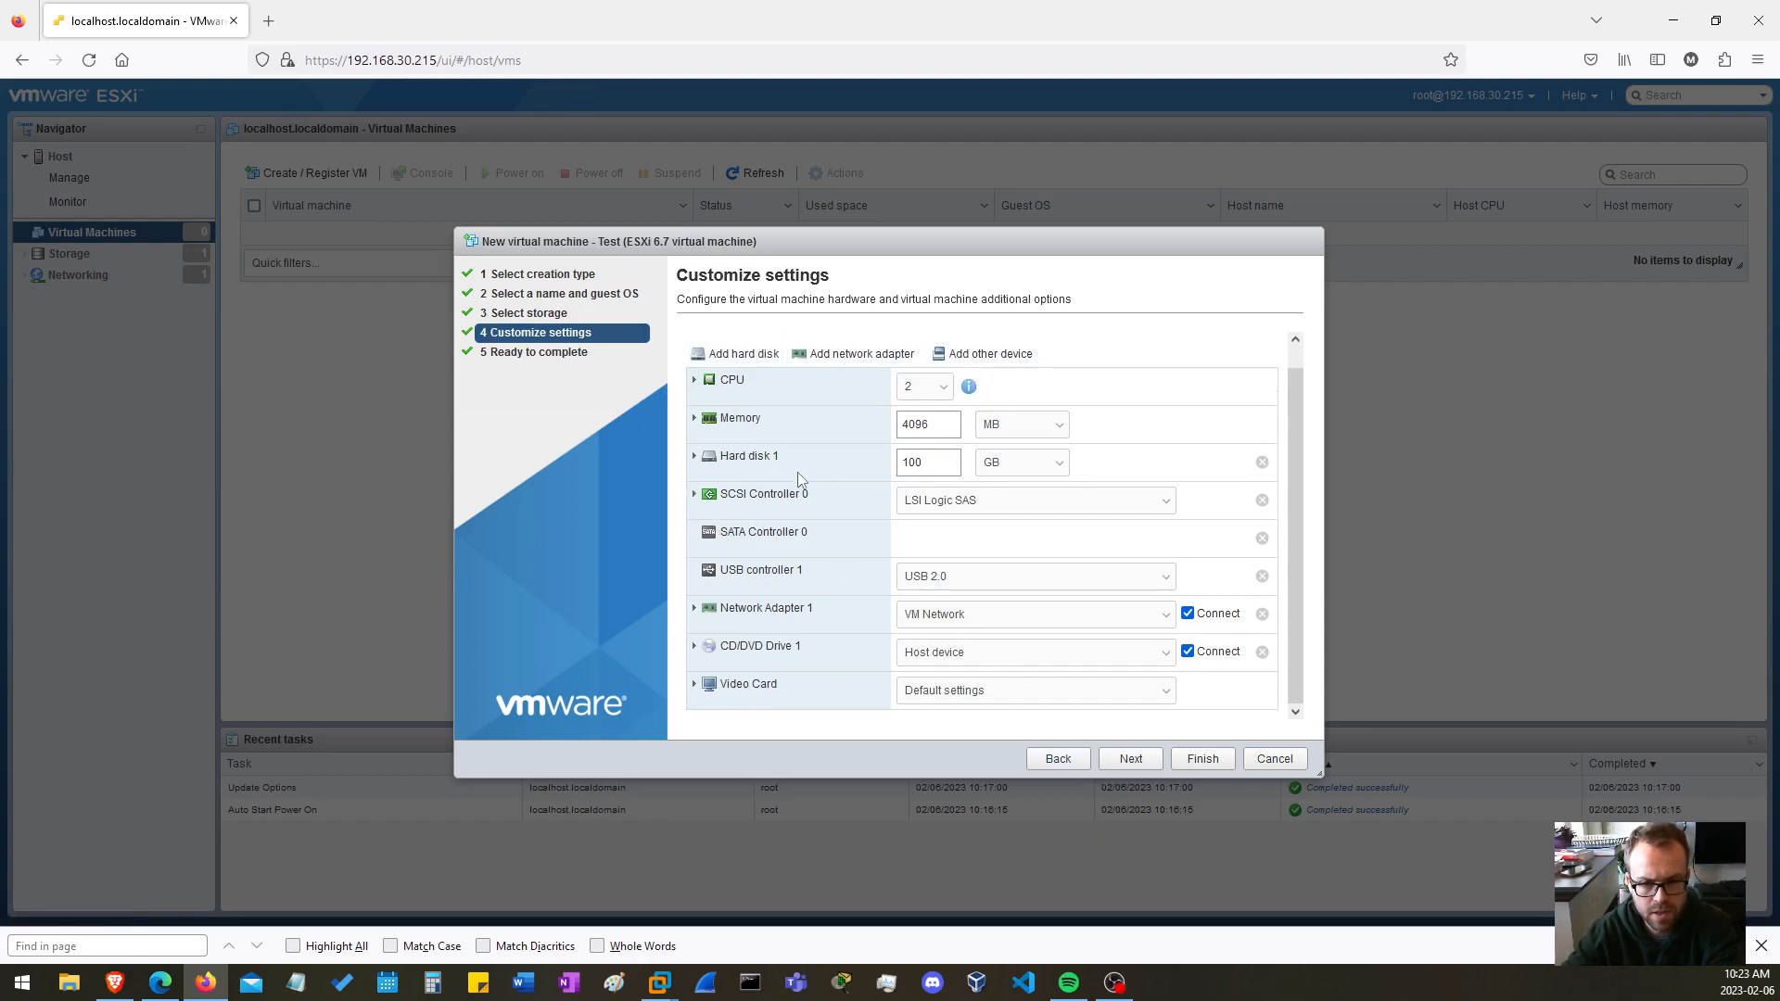
# Make Hard disk 1 thin provisioned and finish creating the Test virtual machine
pyautogui.scroll(1, 798, 474)
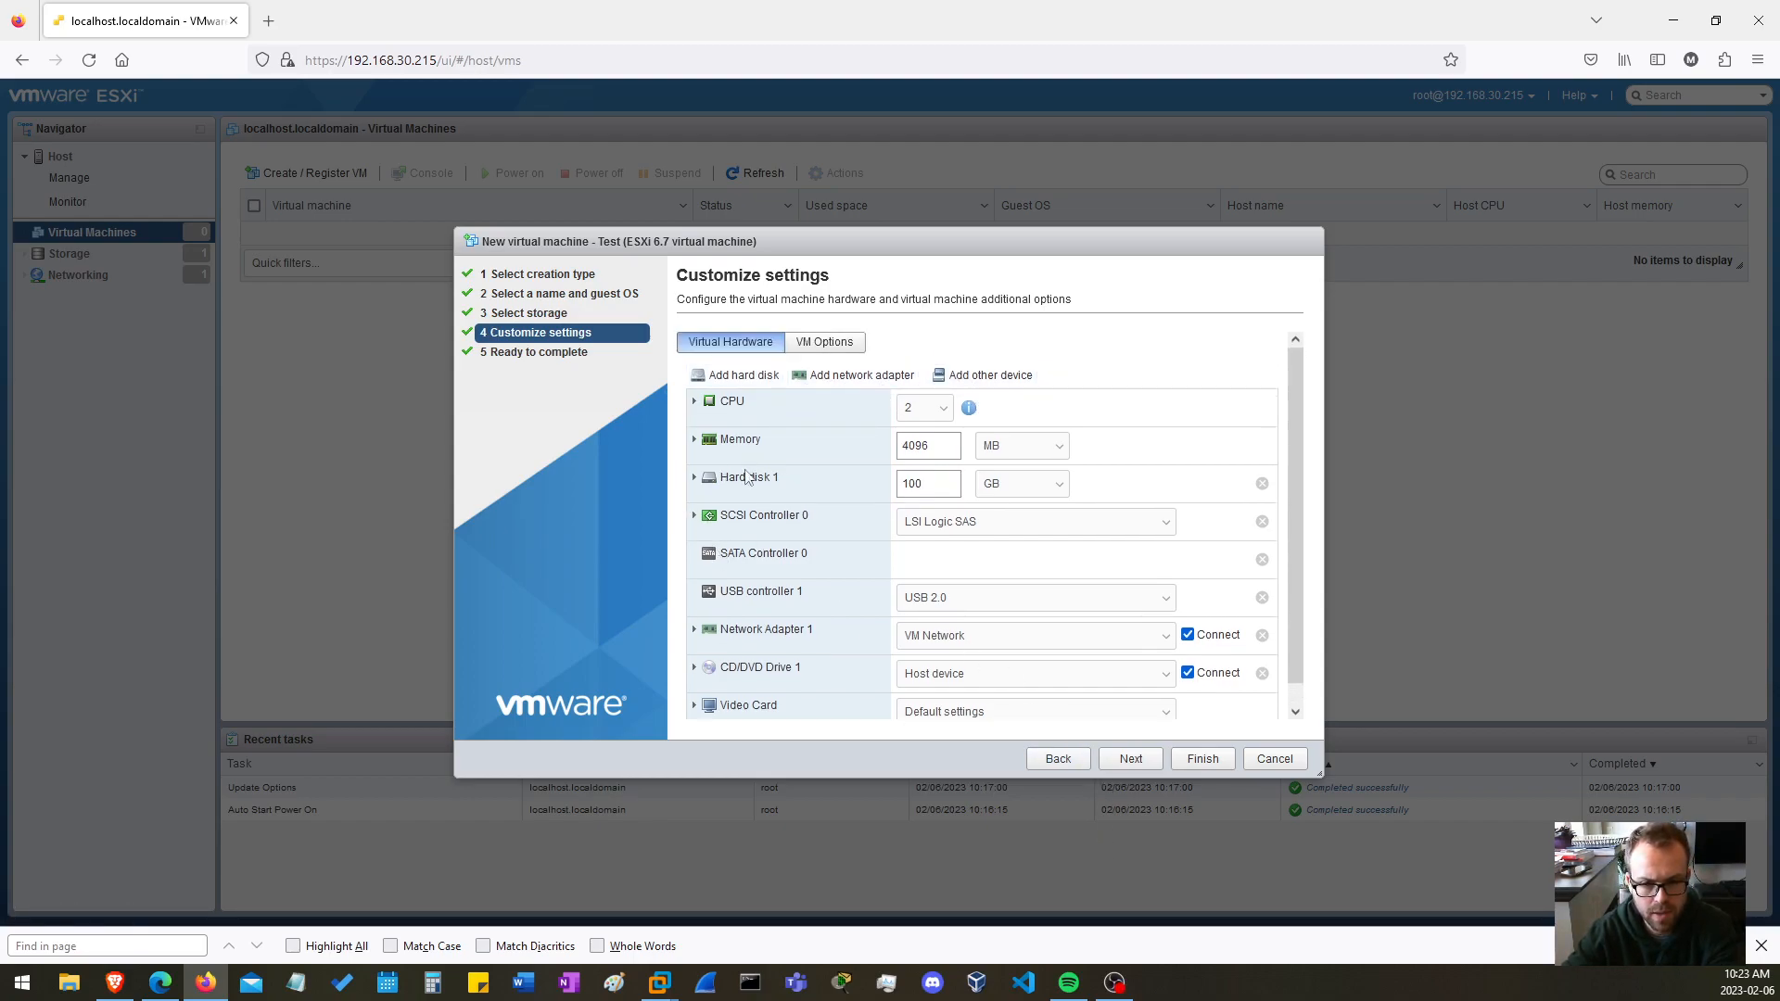
pyautogui.click(694, 478)
pyautogui.scroll(-1, 1003, 546)
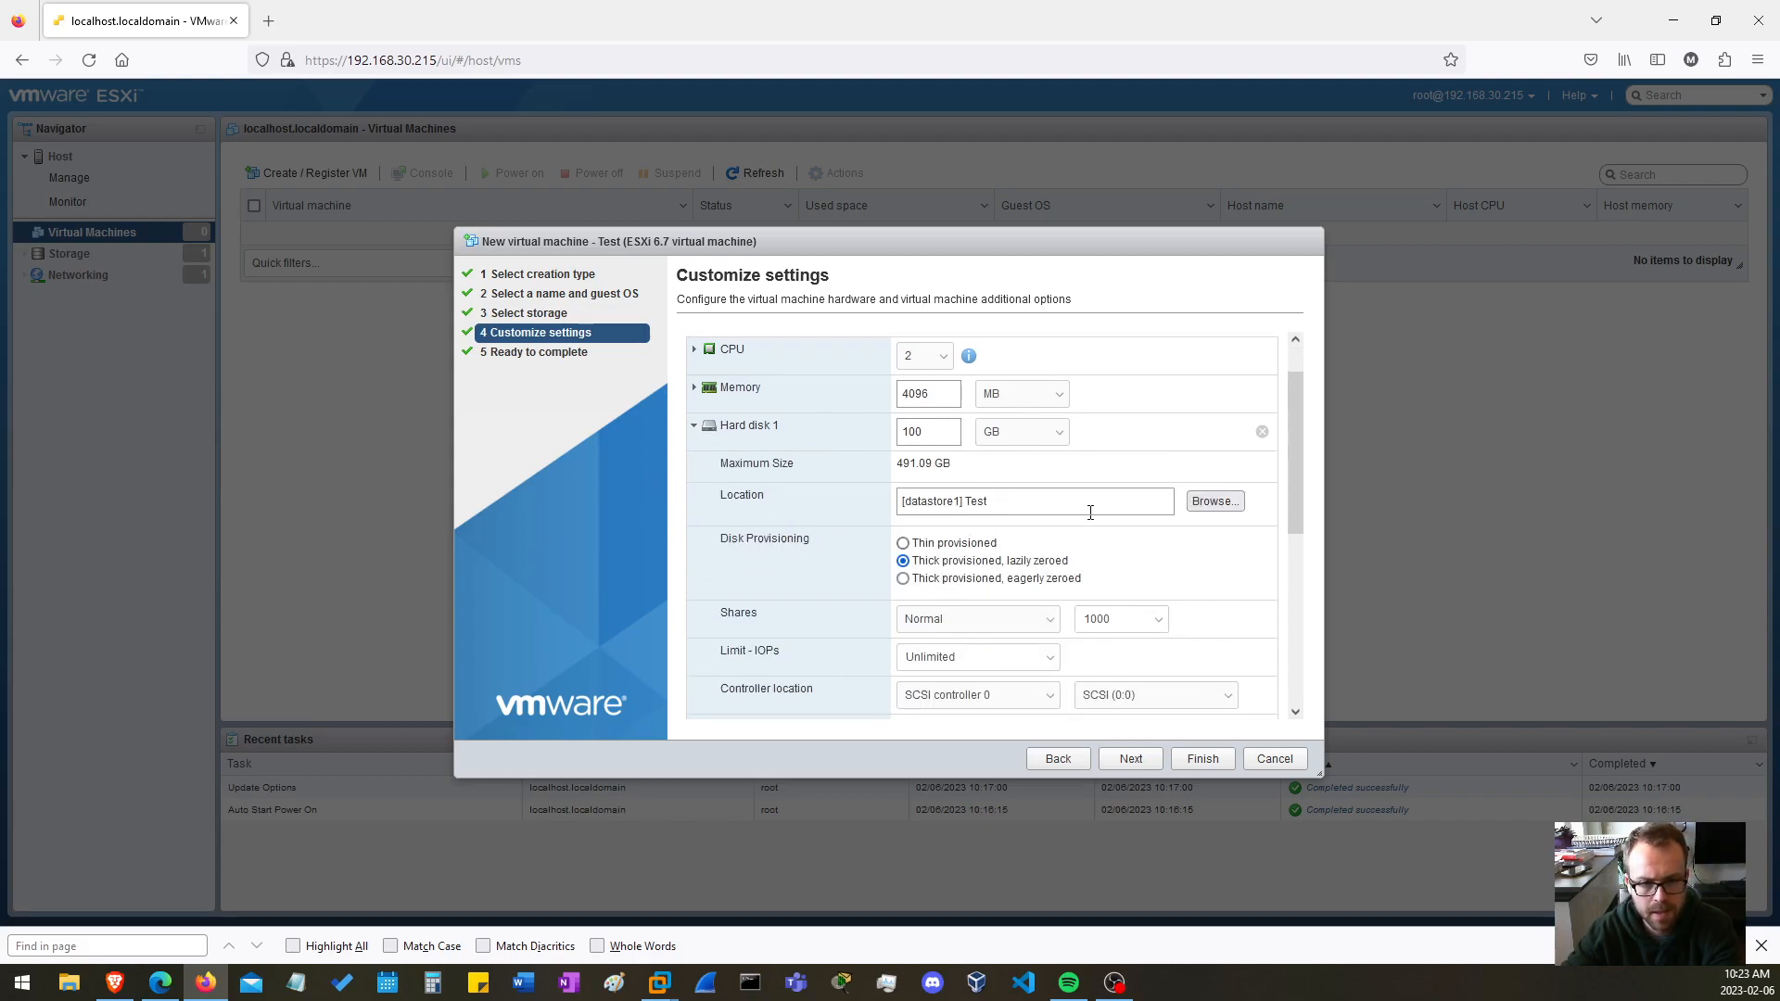
pyautogui.scroll(-2, 1081, 517)
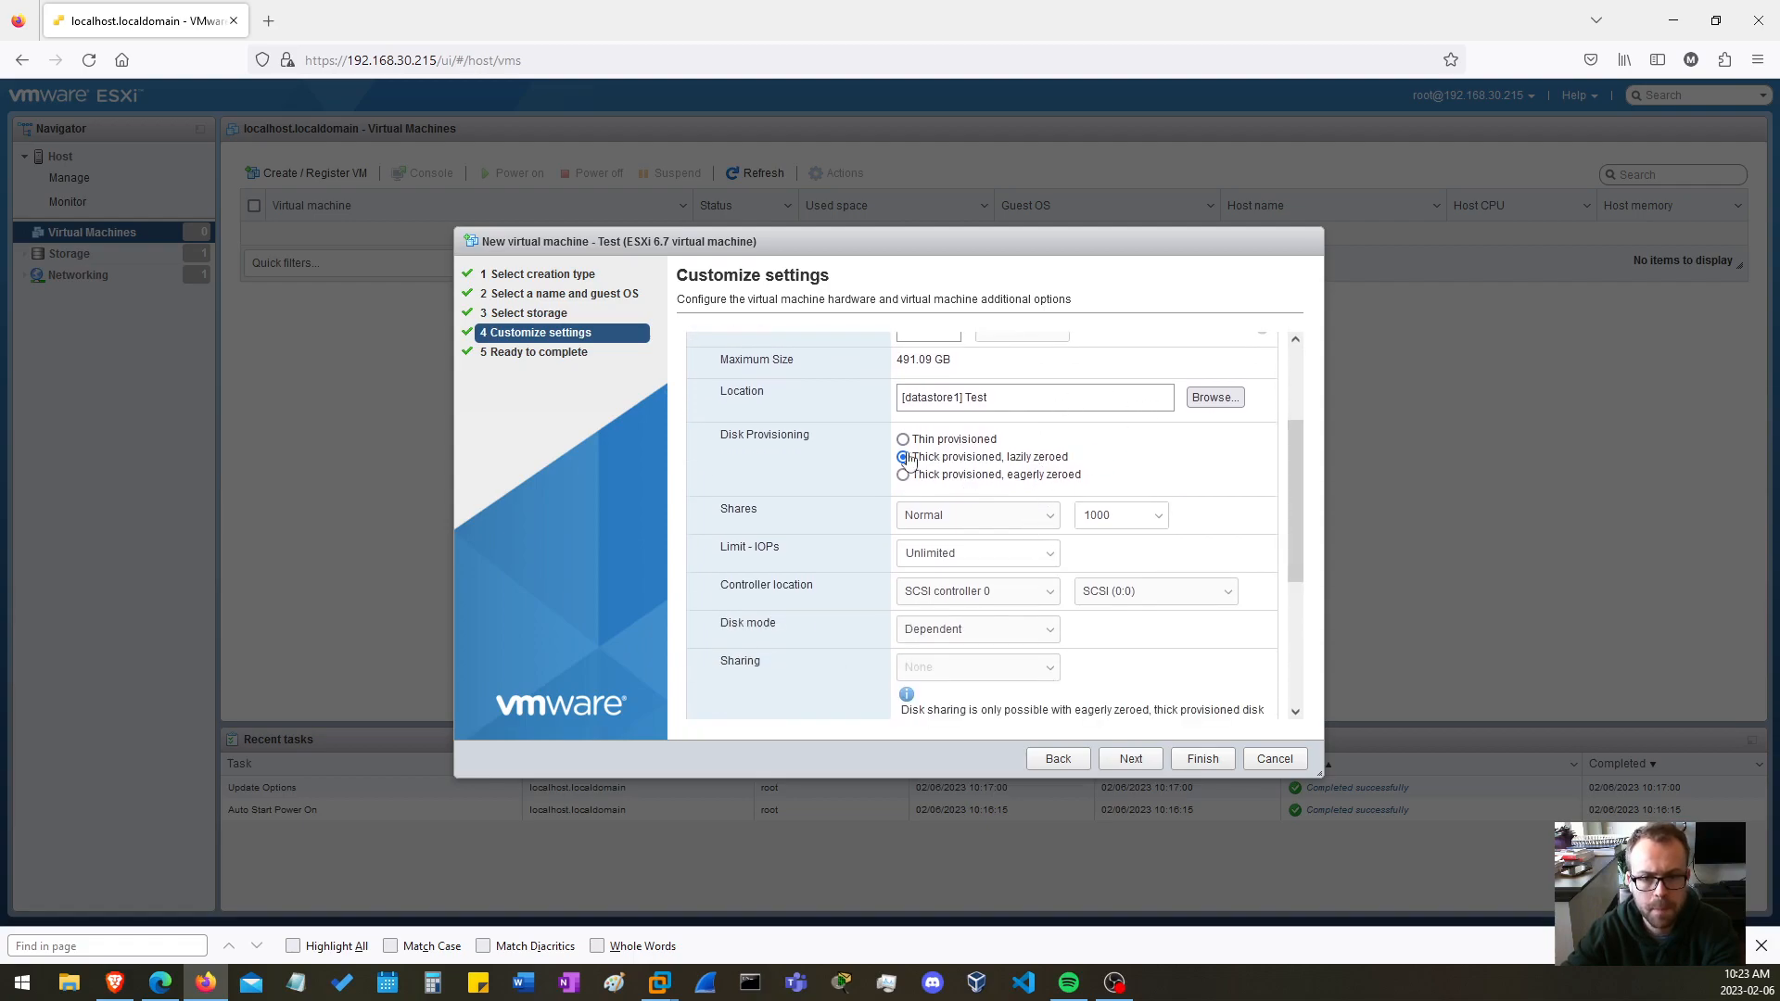
pyautogui.click(903, 441)
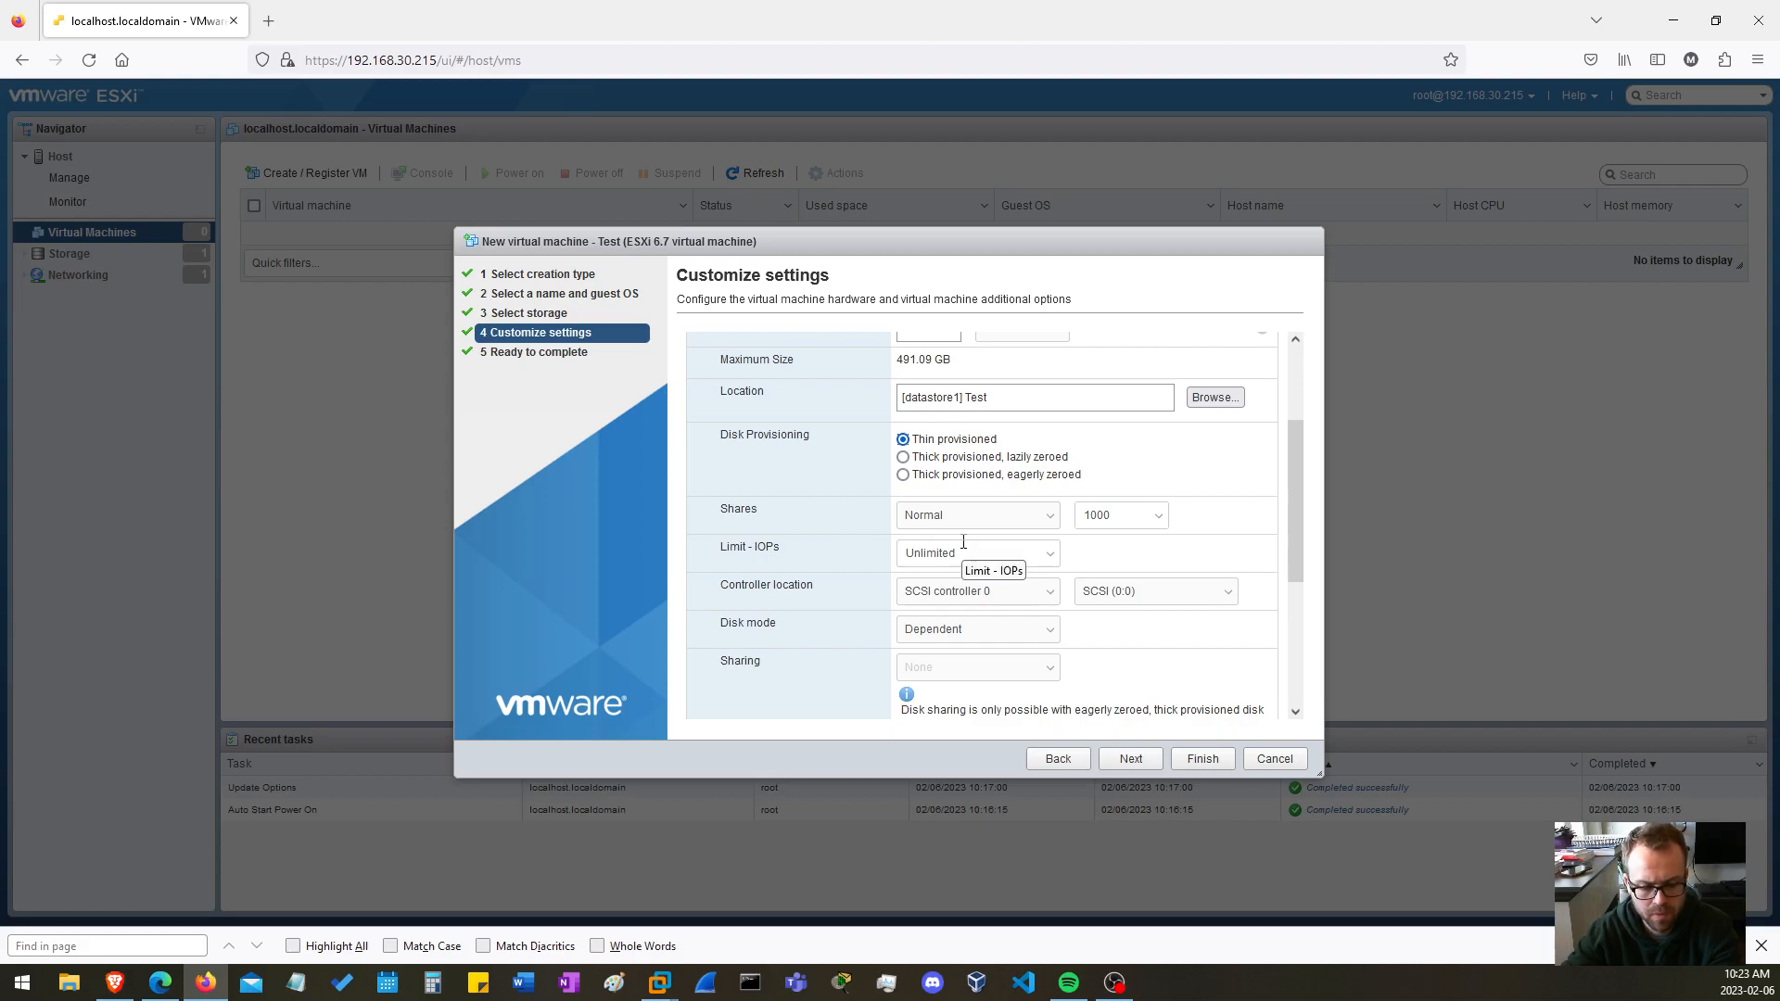
pyautogui.click(1193, 763)
pyautogui.click(1203, 760)
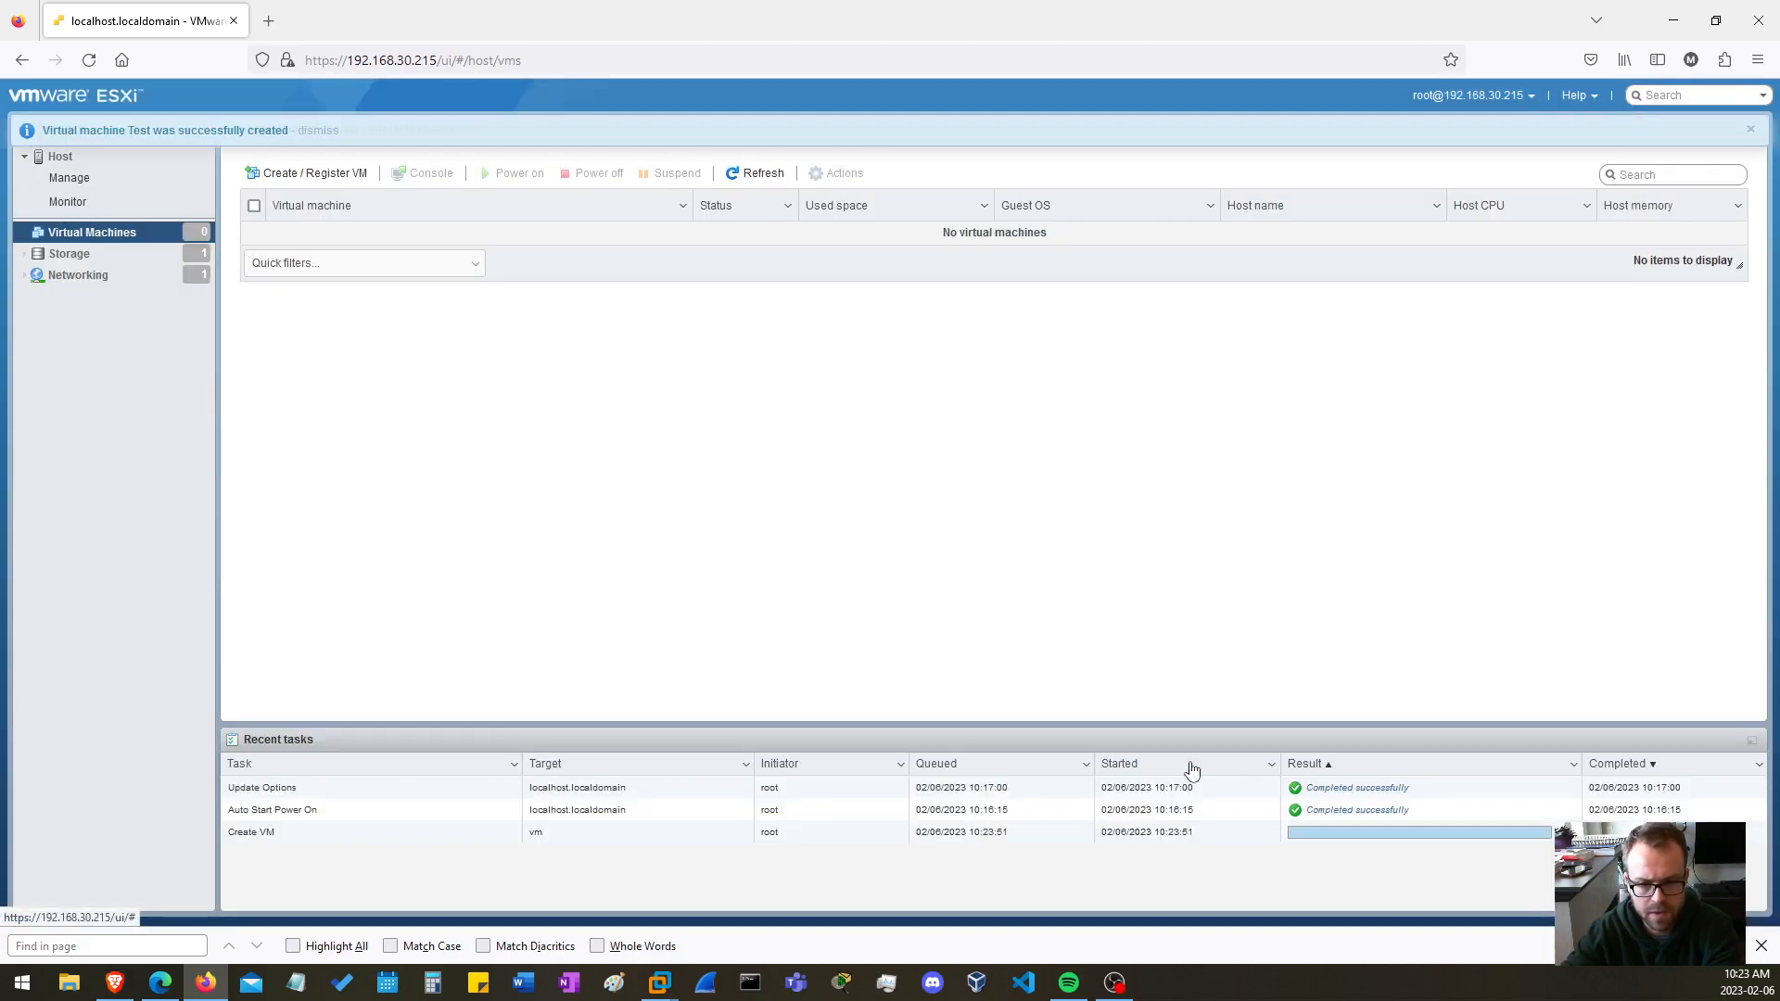
# Examine the files in the Test folder on datastore1 with the datastore browser
pyautogui.hotkey('ctrl', 'f')
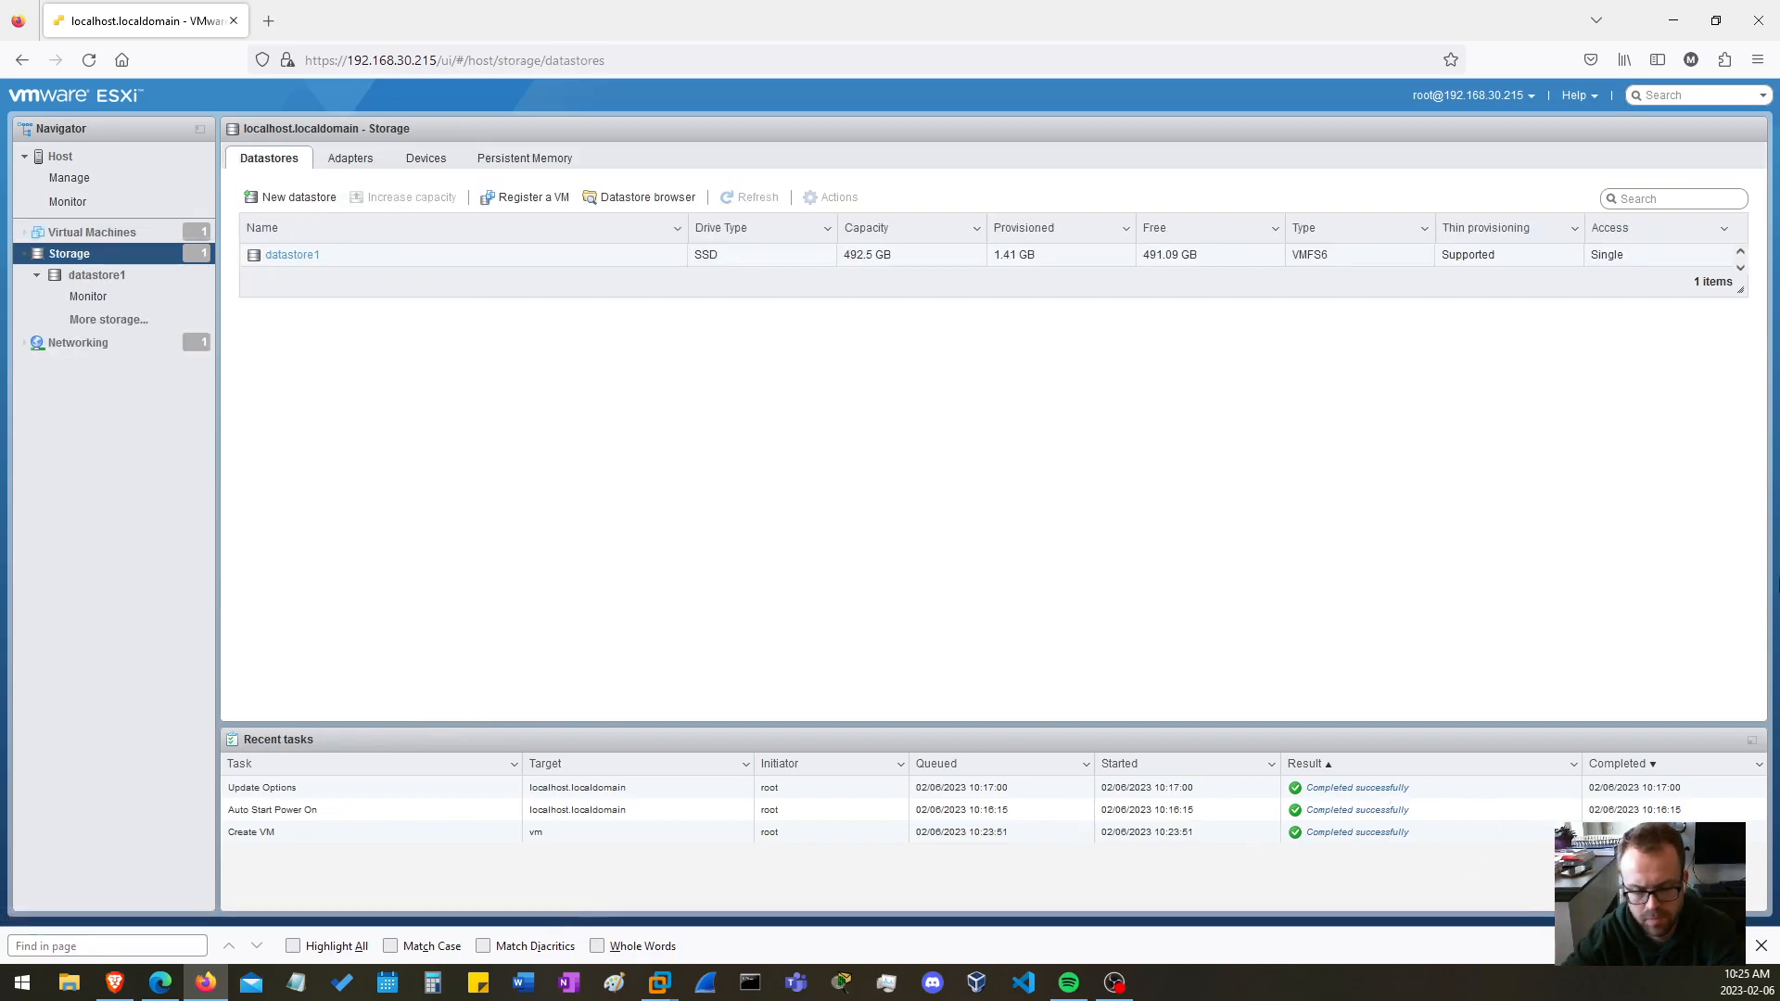
pyautogui.click(76, 273)
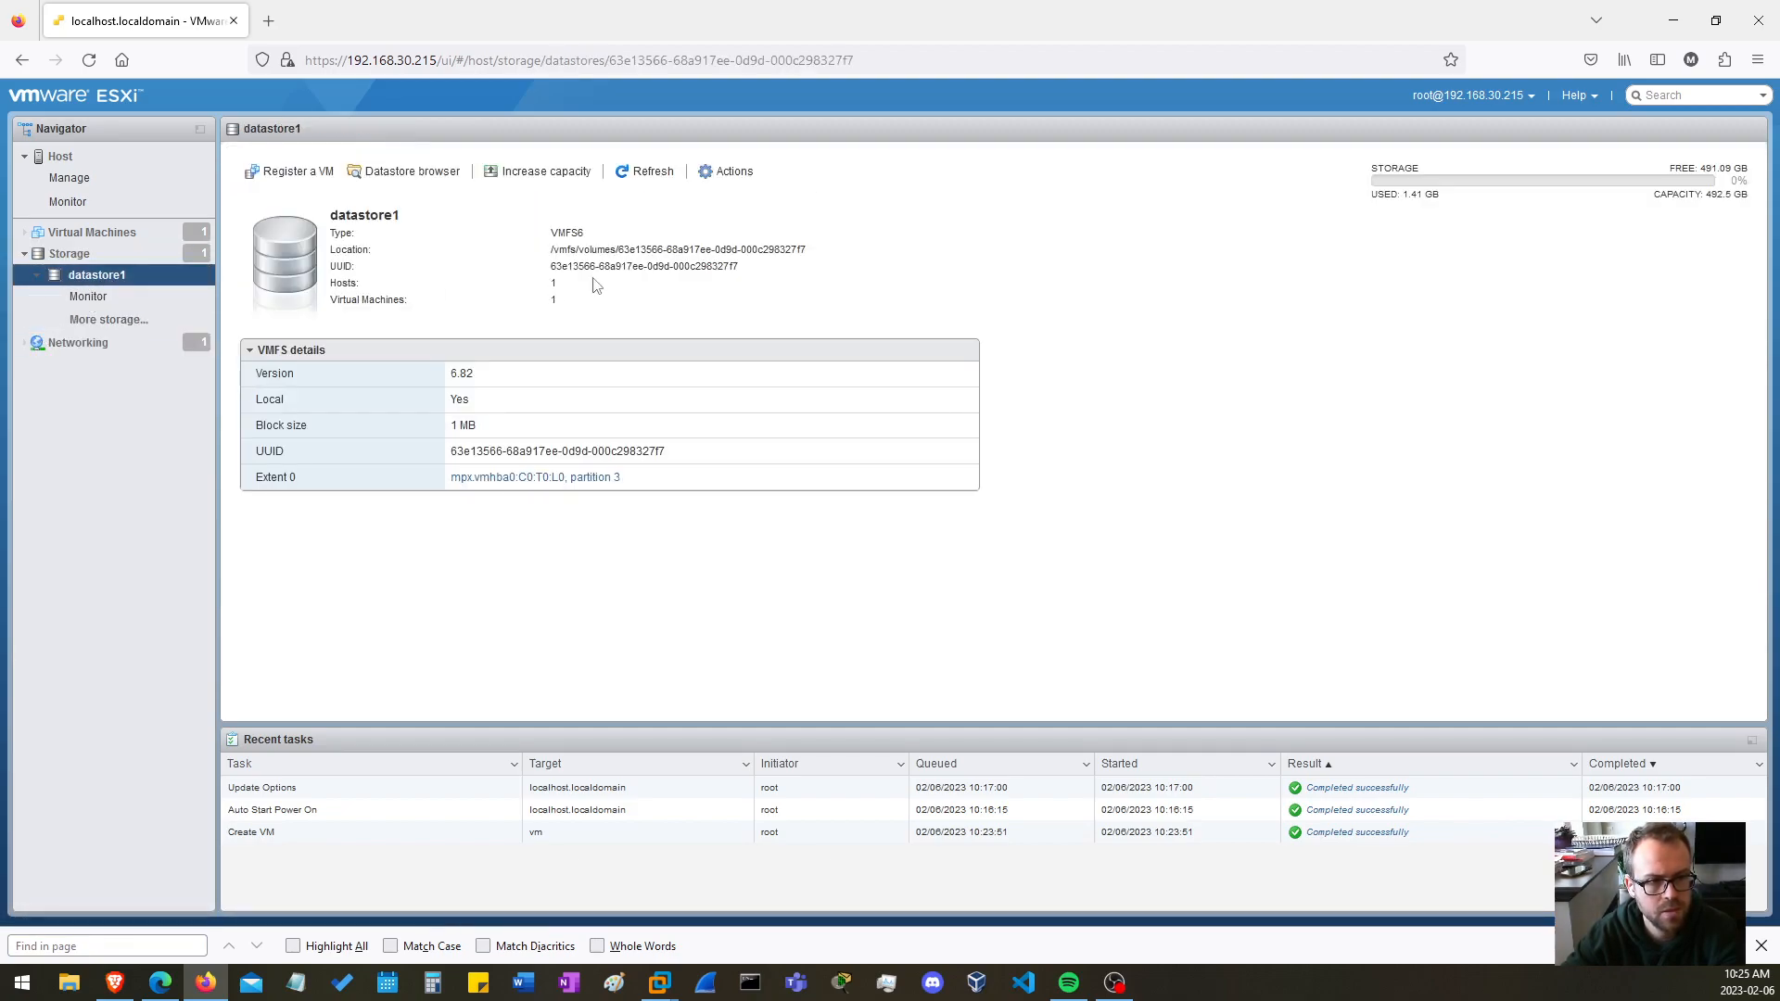
pyautogui.click(408, 171)
pyautogui.click(661, 367)
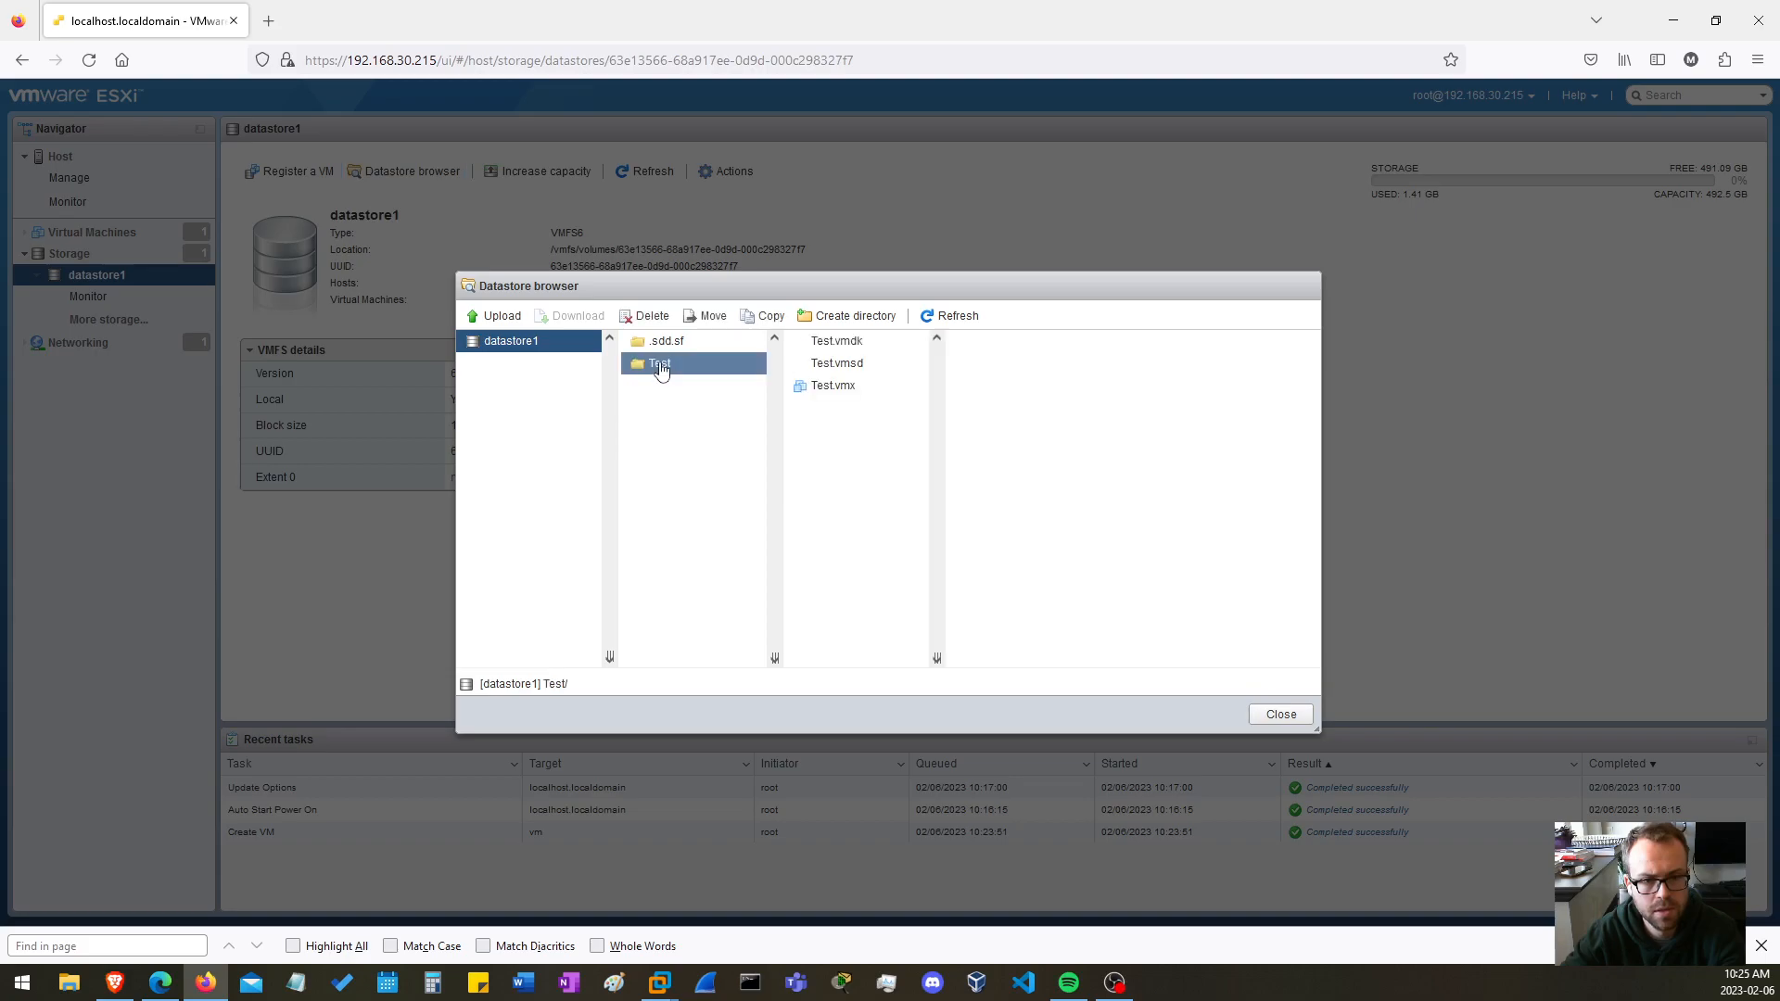
pyautogui.click(1283, 716)
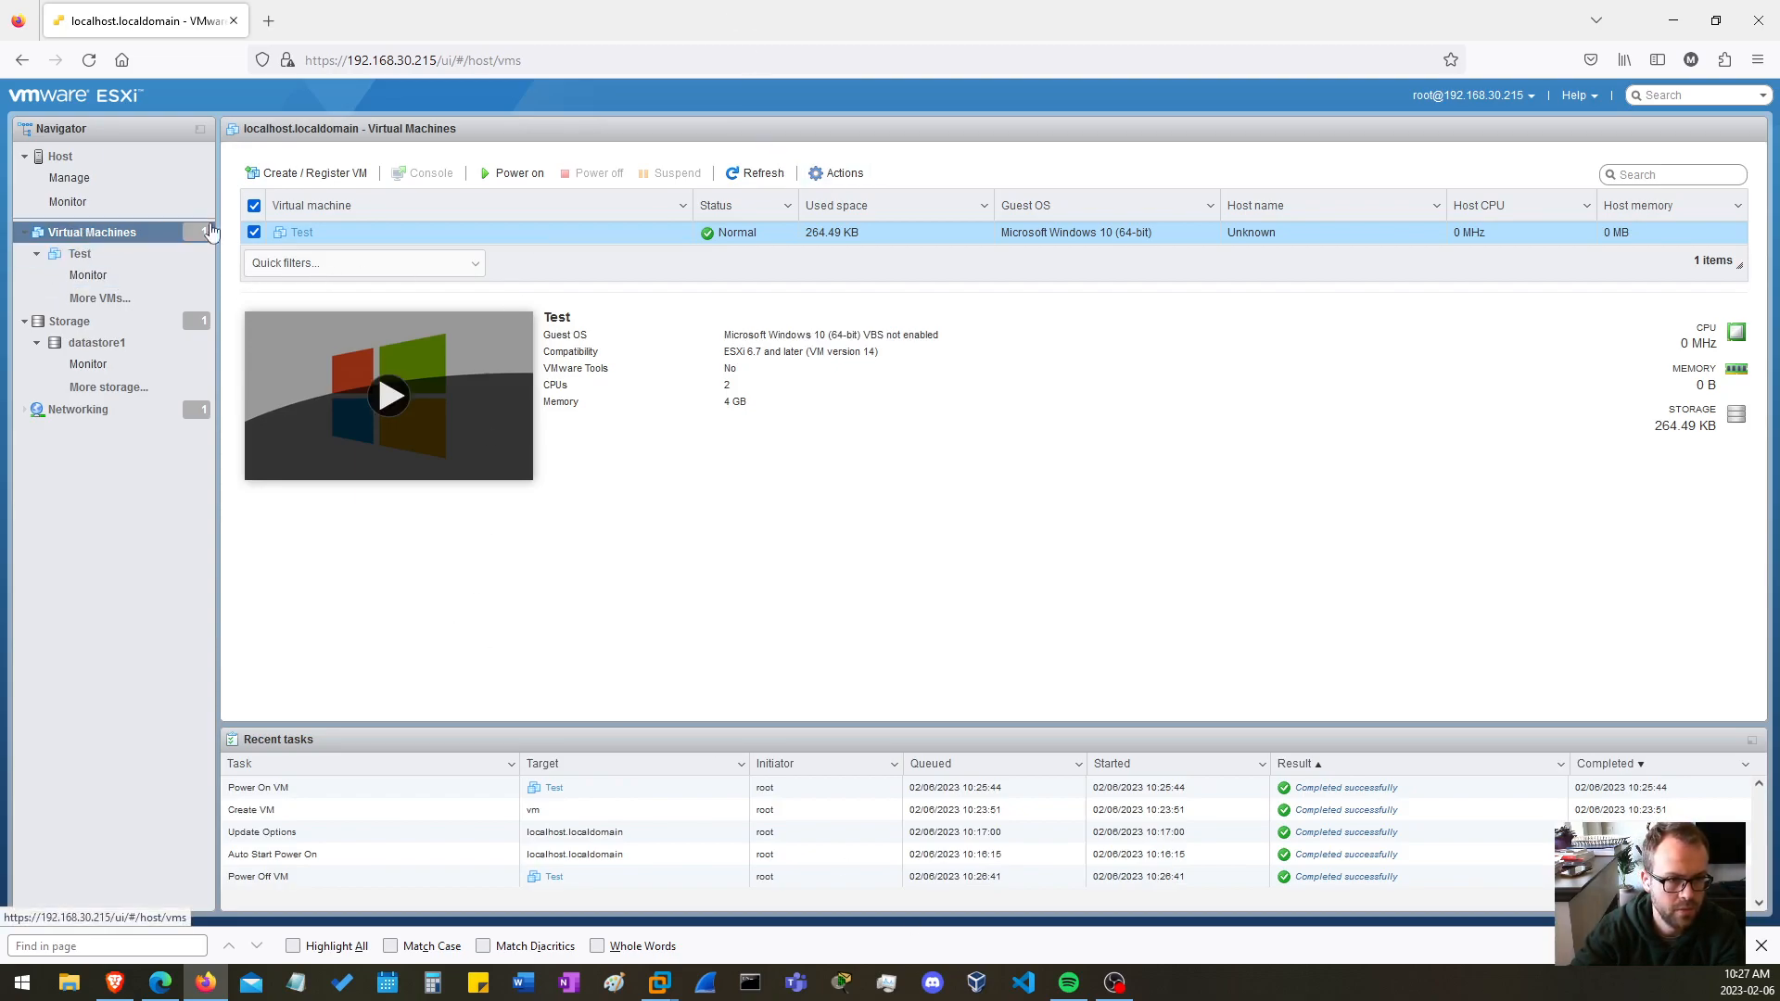
# Delete the Test virtual machine from the host and confirm the deletion
pyautogui.click(842, 172)
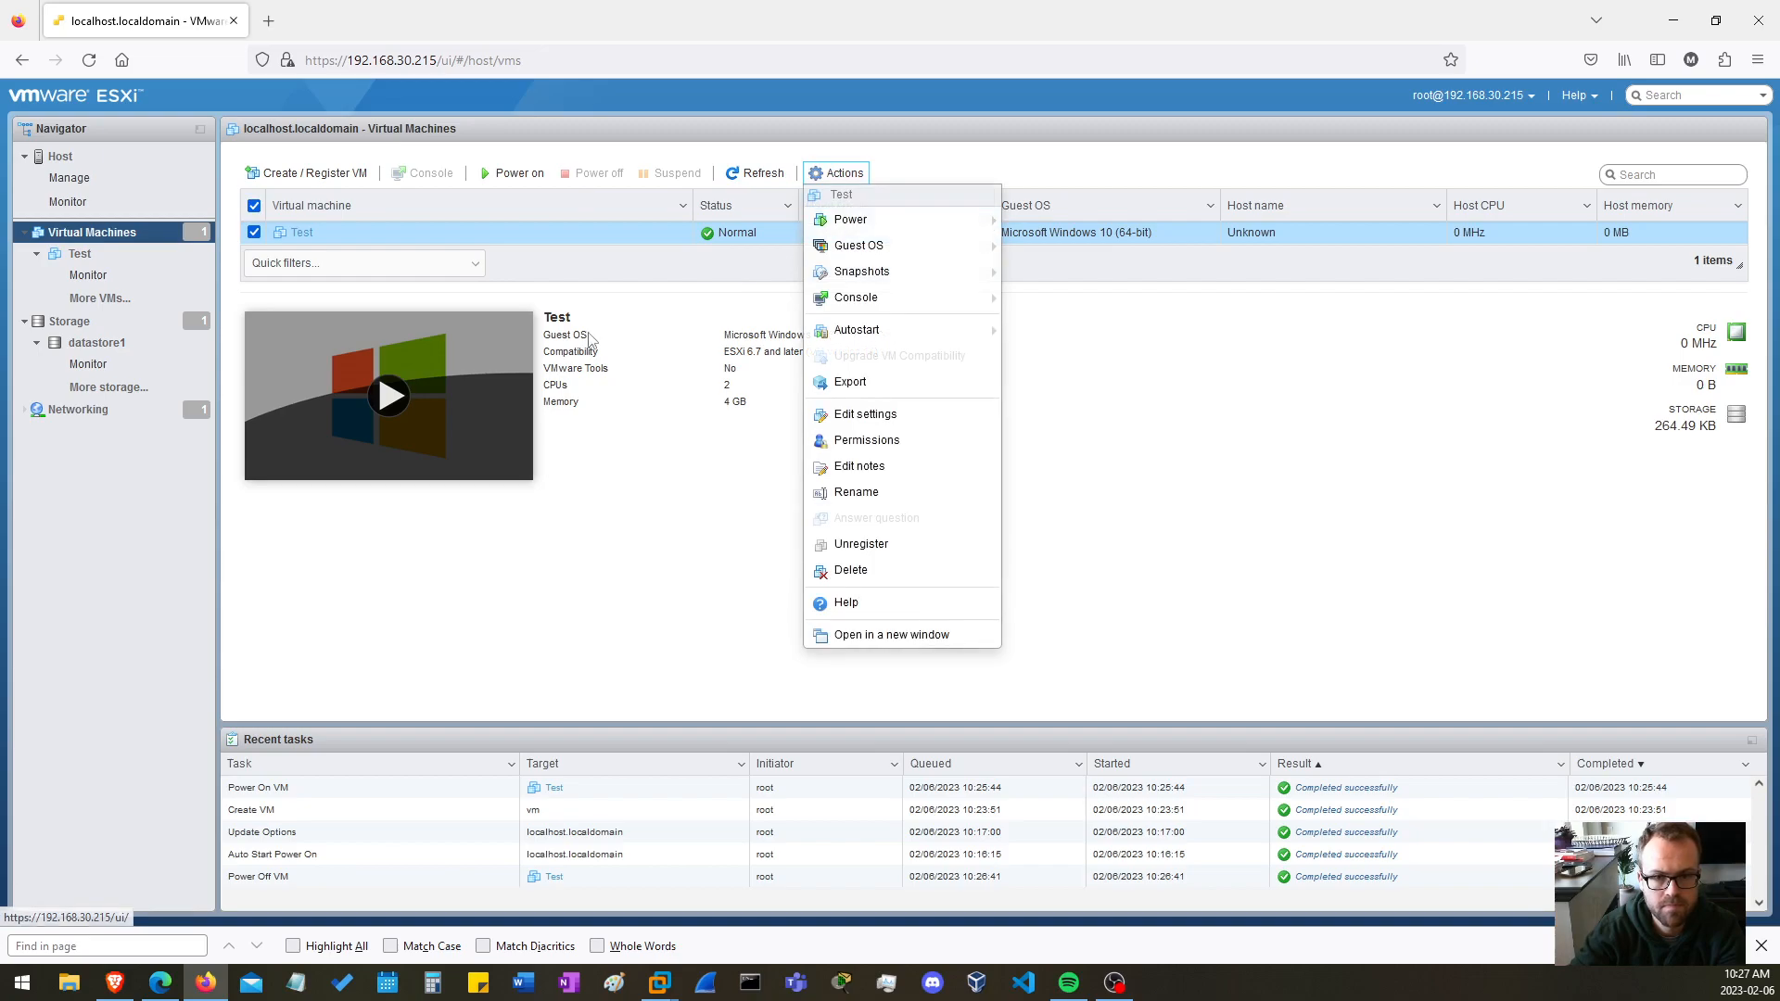
pyautogui.click(851, 569)
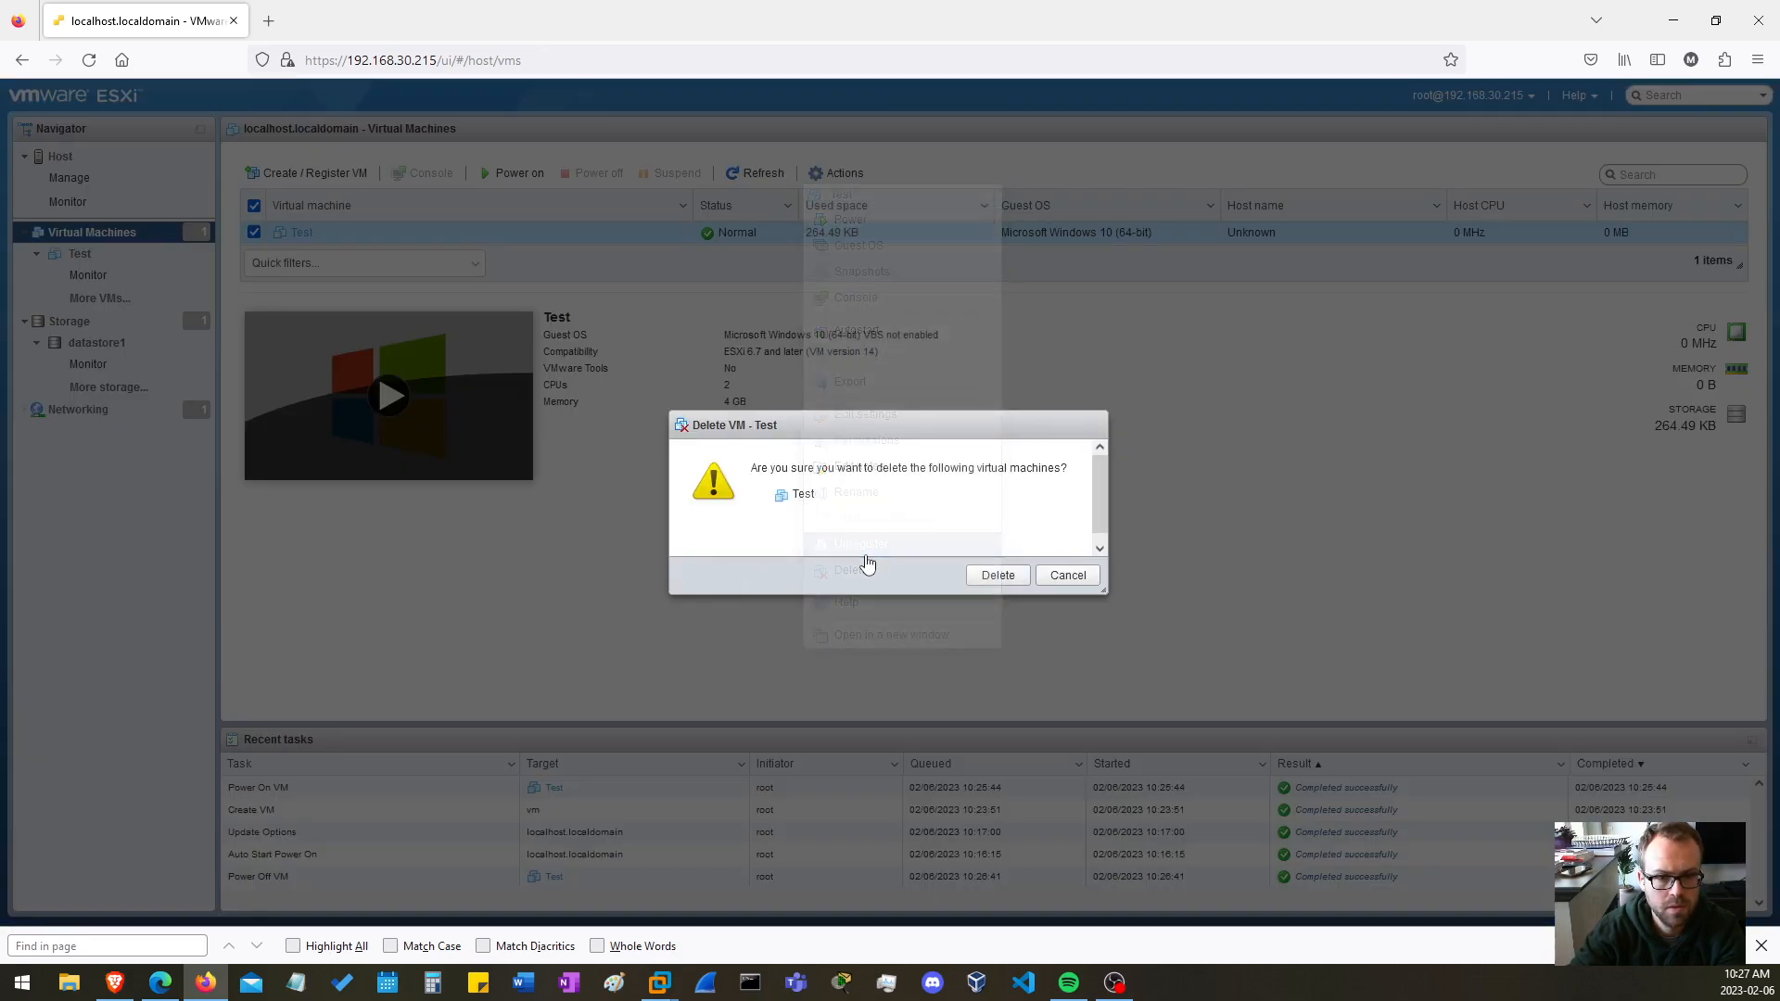
pyautogui.click(997, 572)
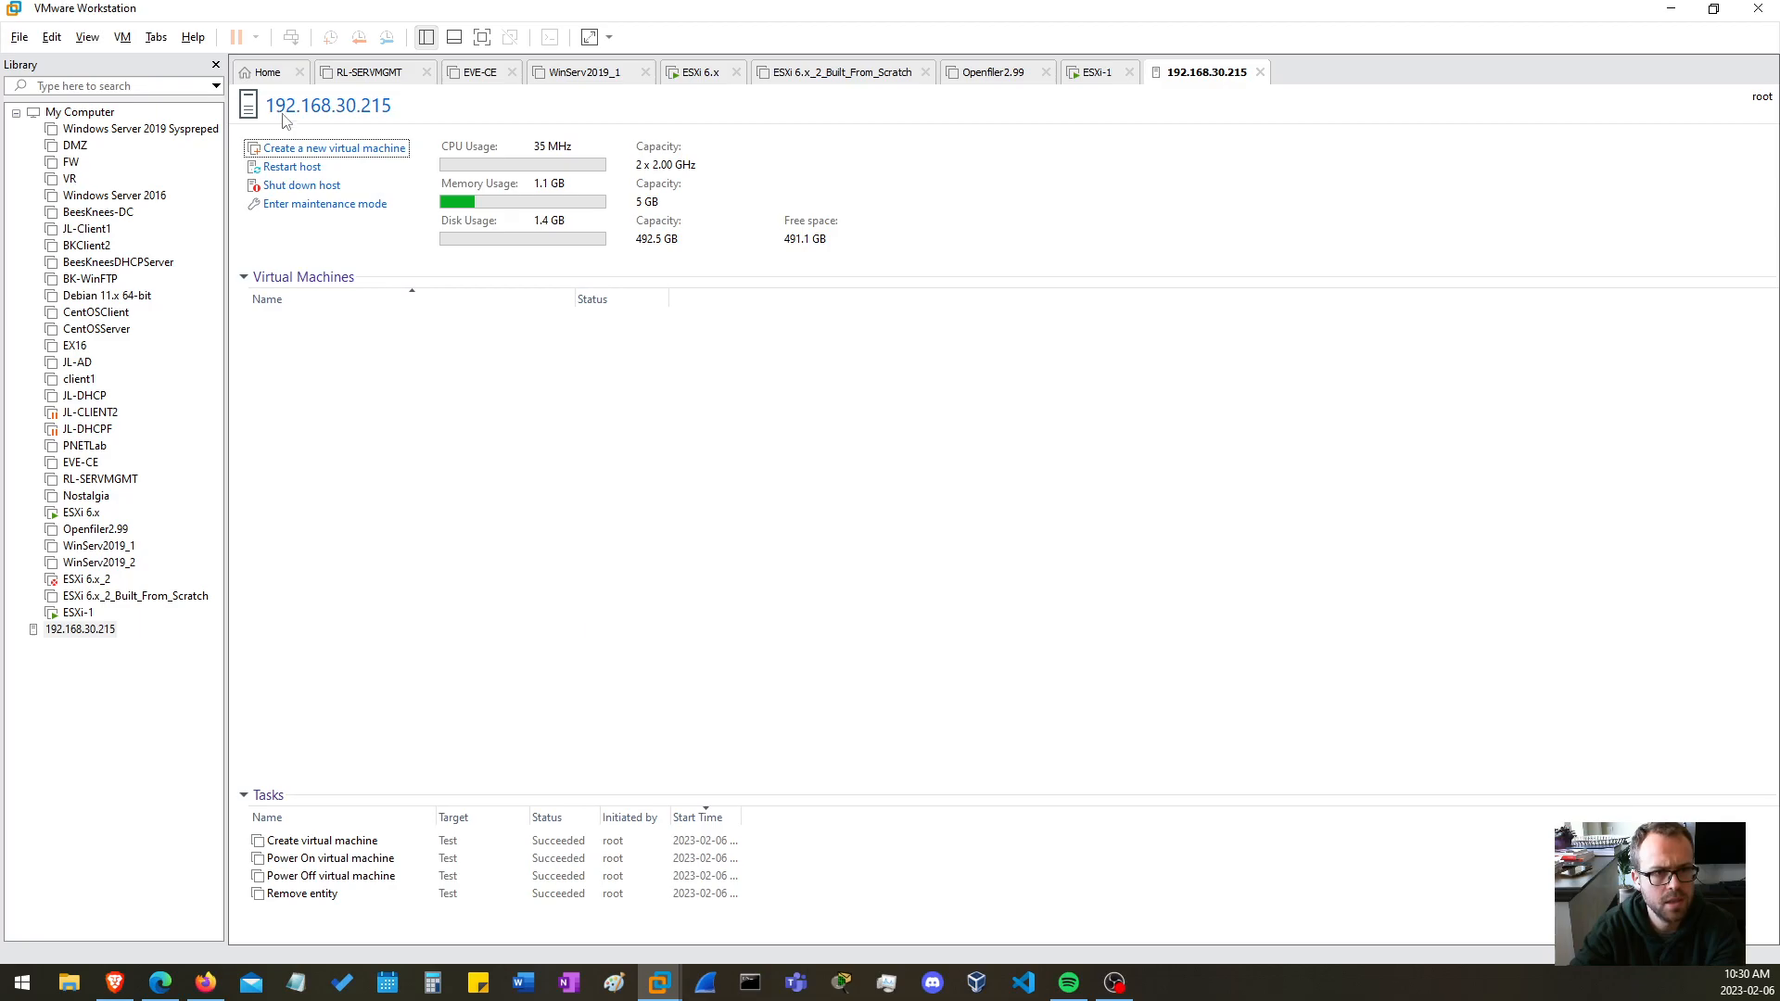
pyautogui.click(19, 37)
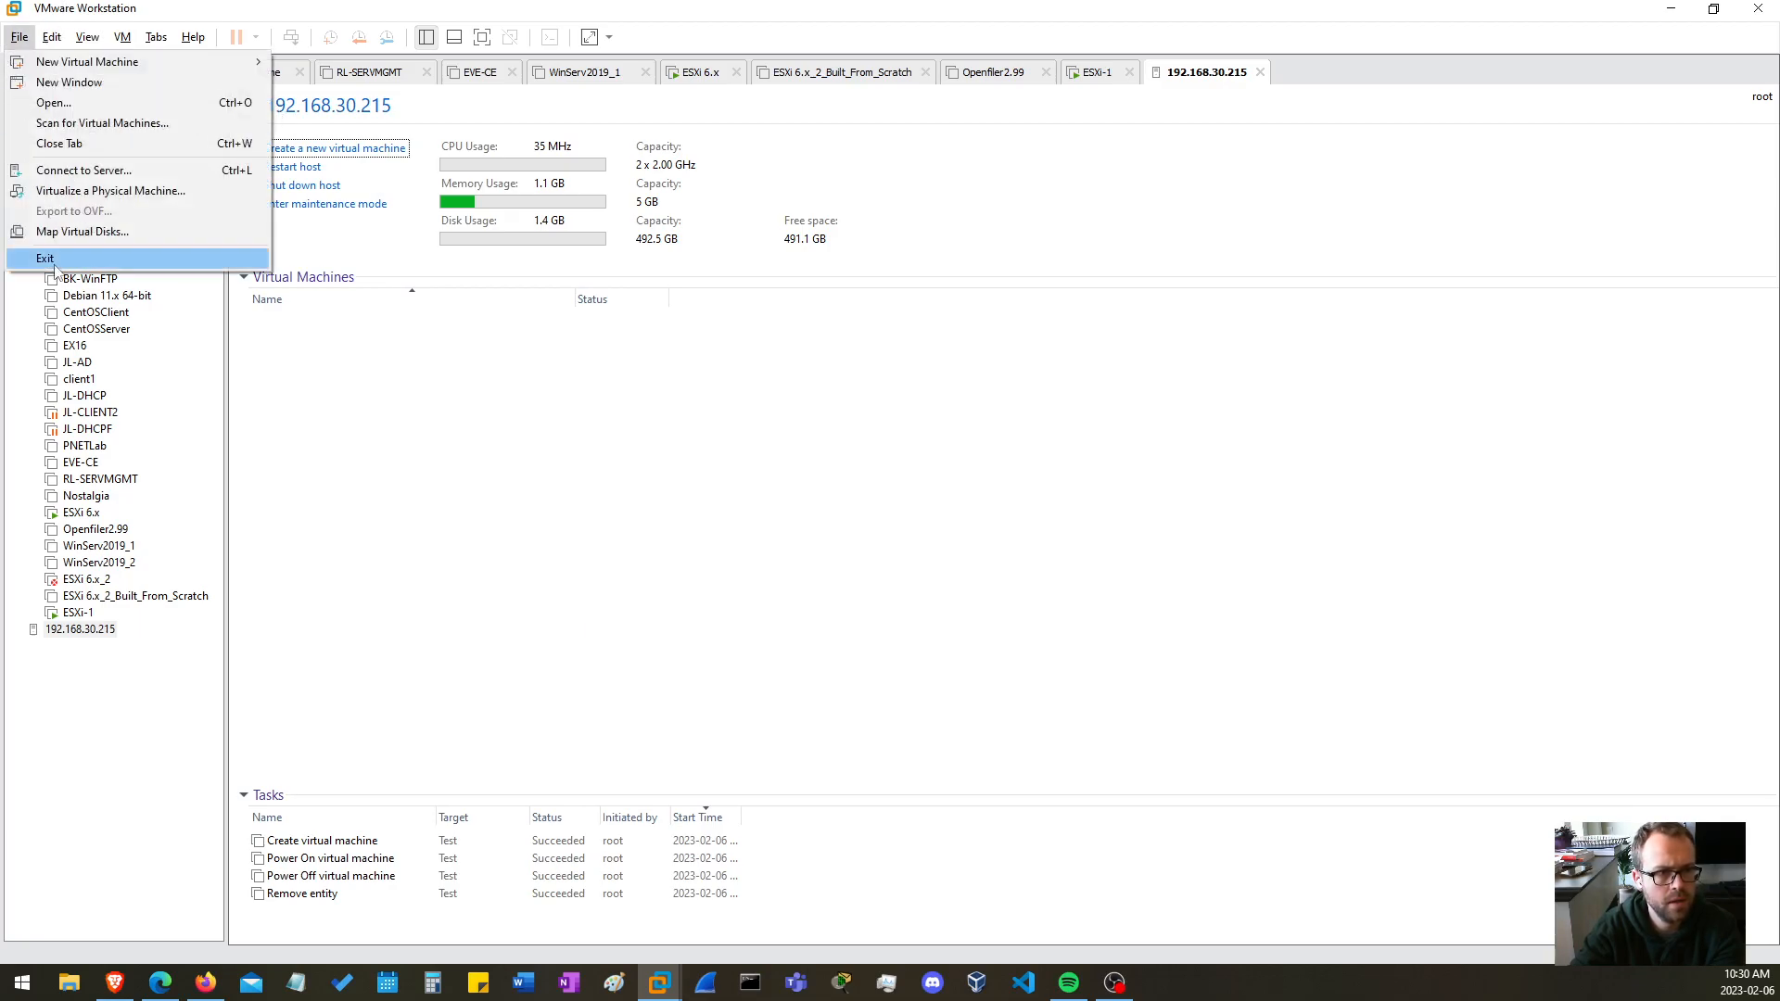
pyautogui.click(127, 179)
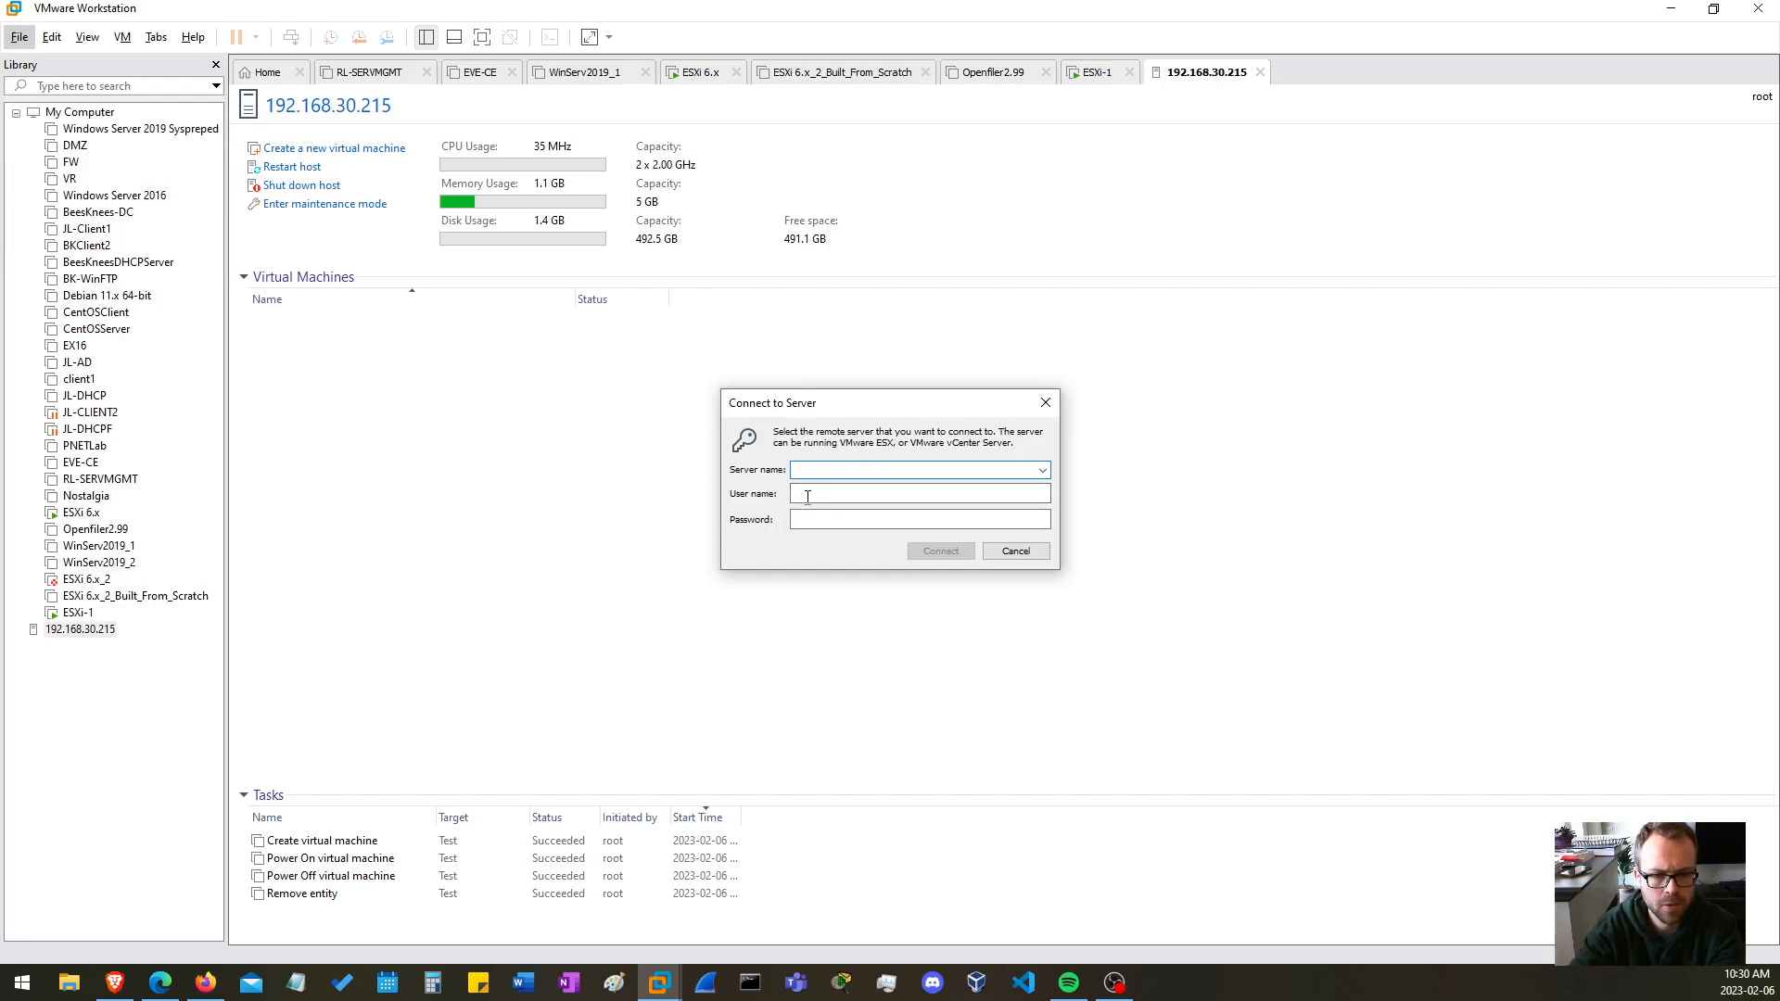
pyautogui.click(1028, 554)
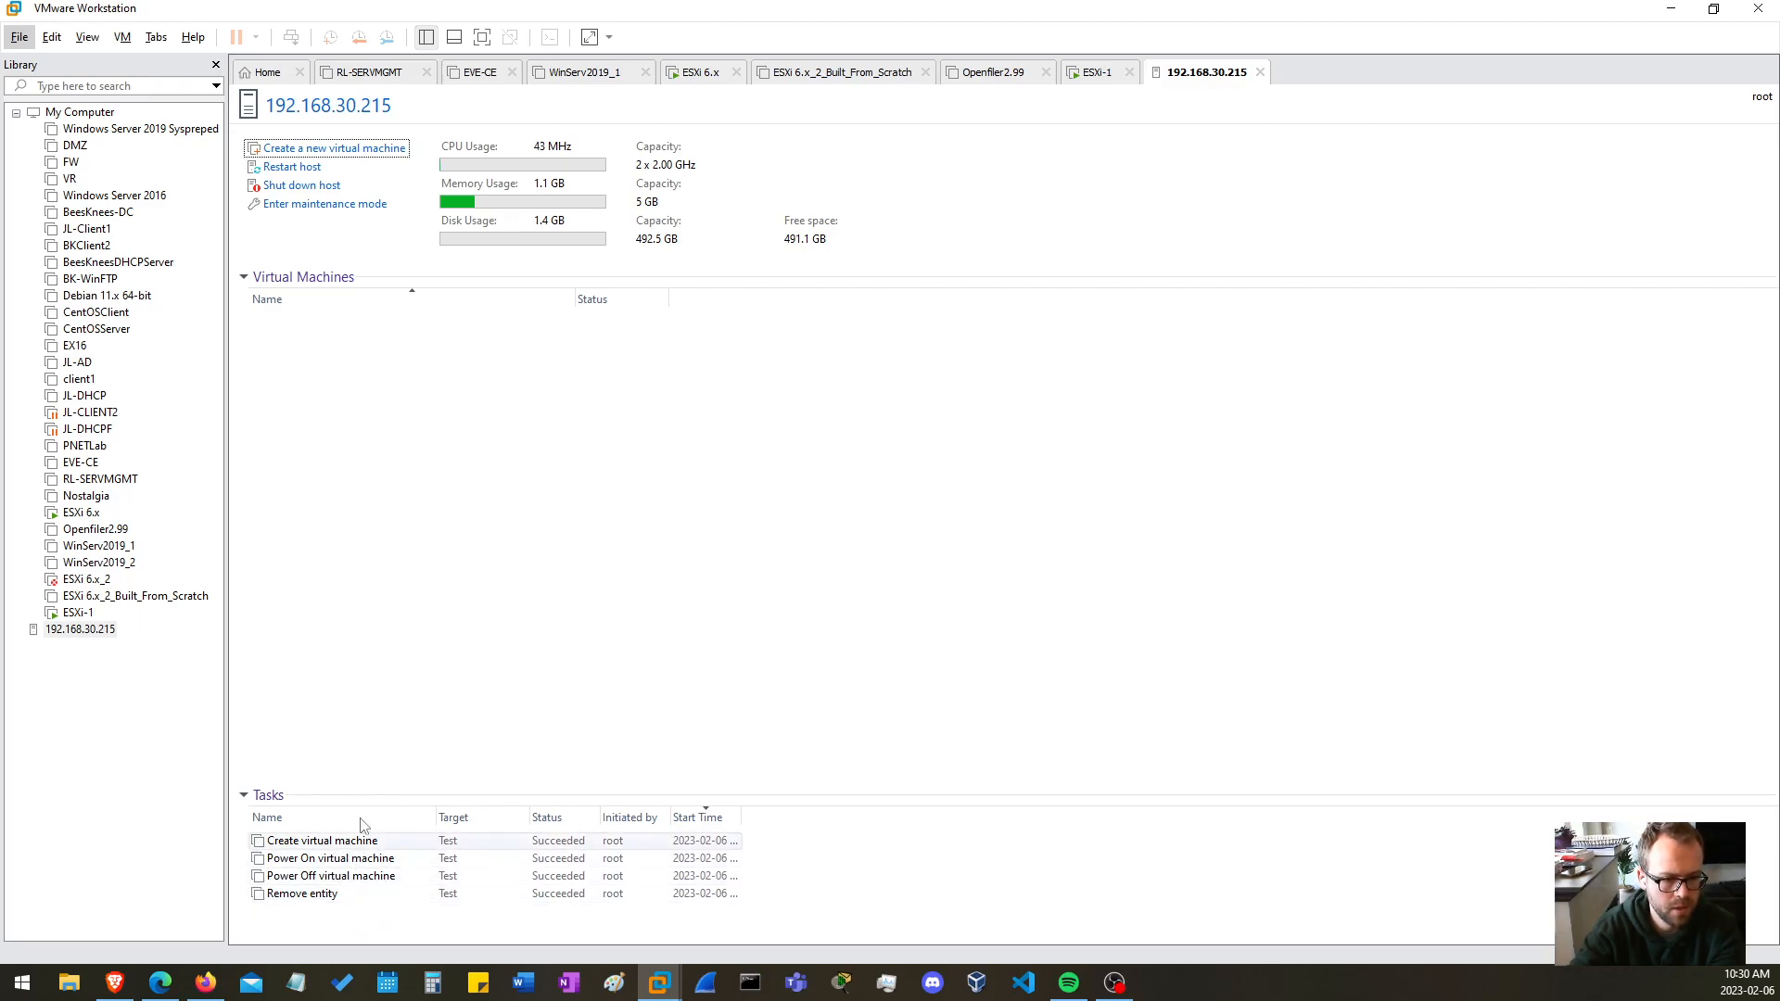
pyautogui.click(324, 150)
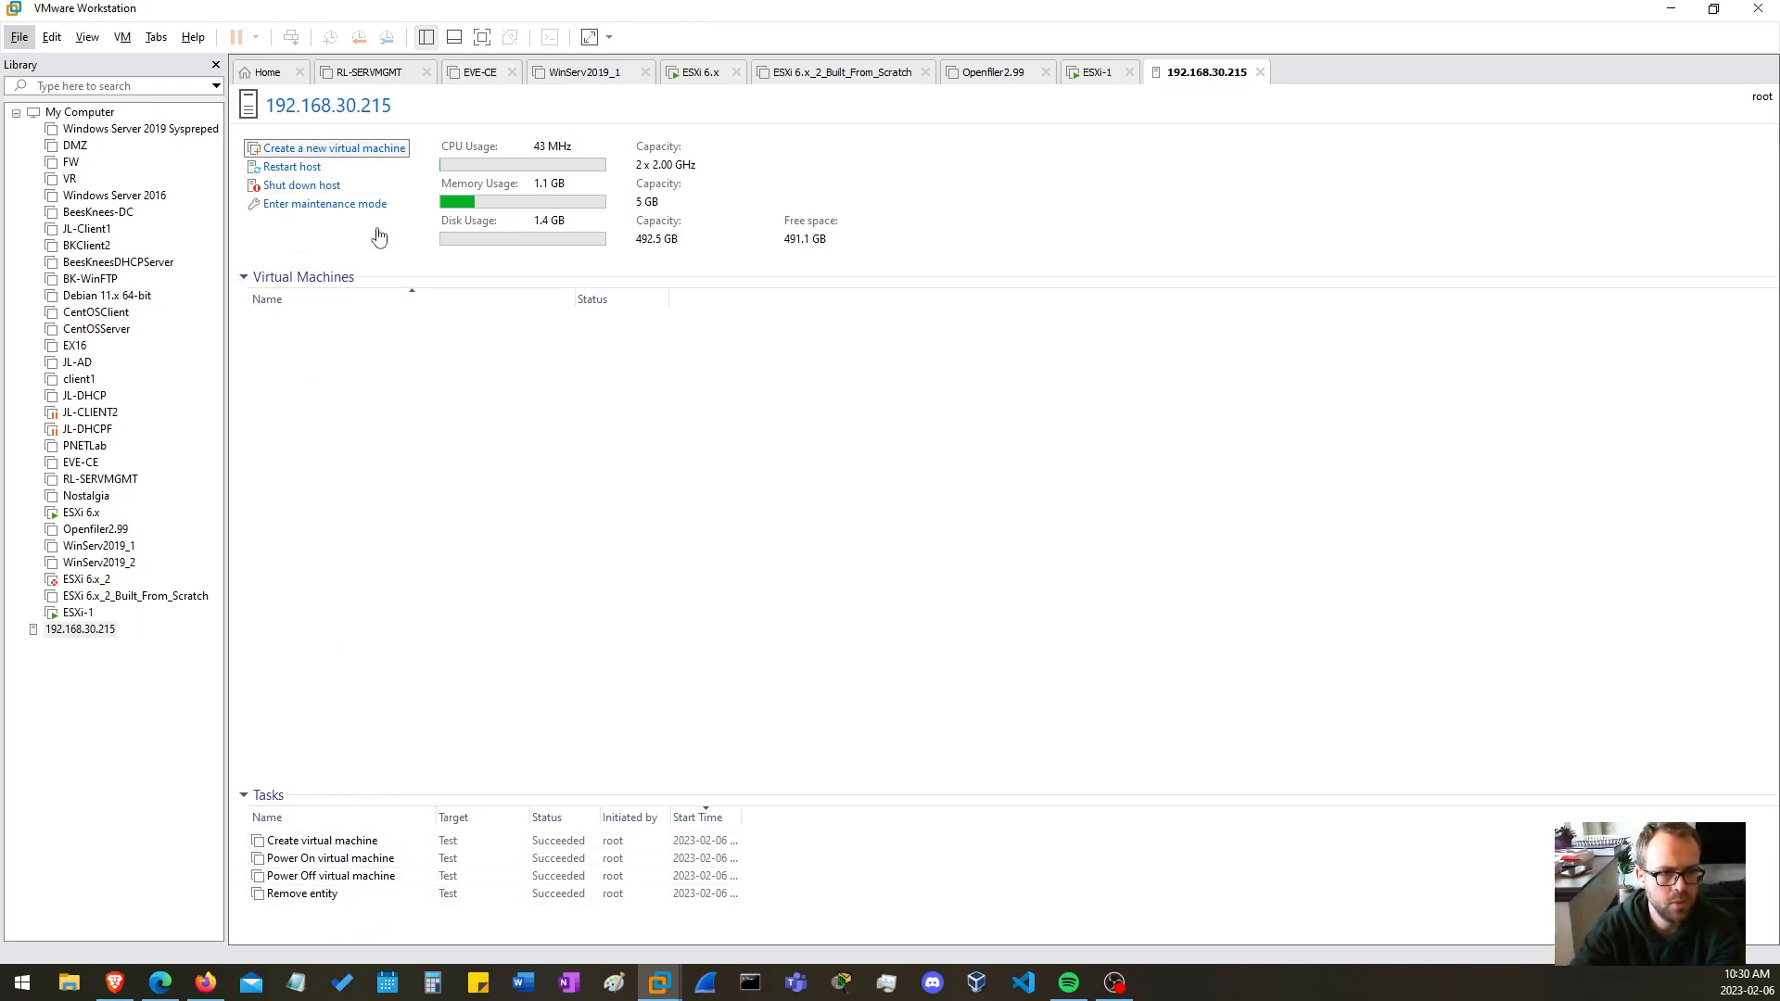
pyautogui.click(1055, 653)
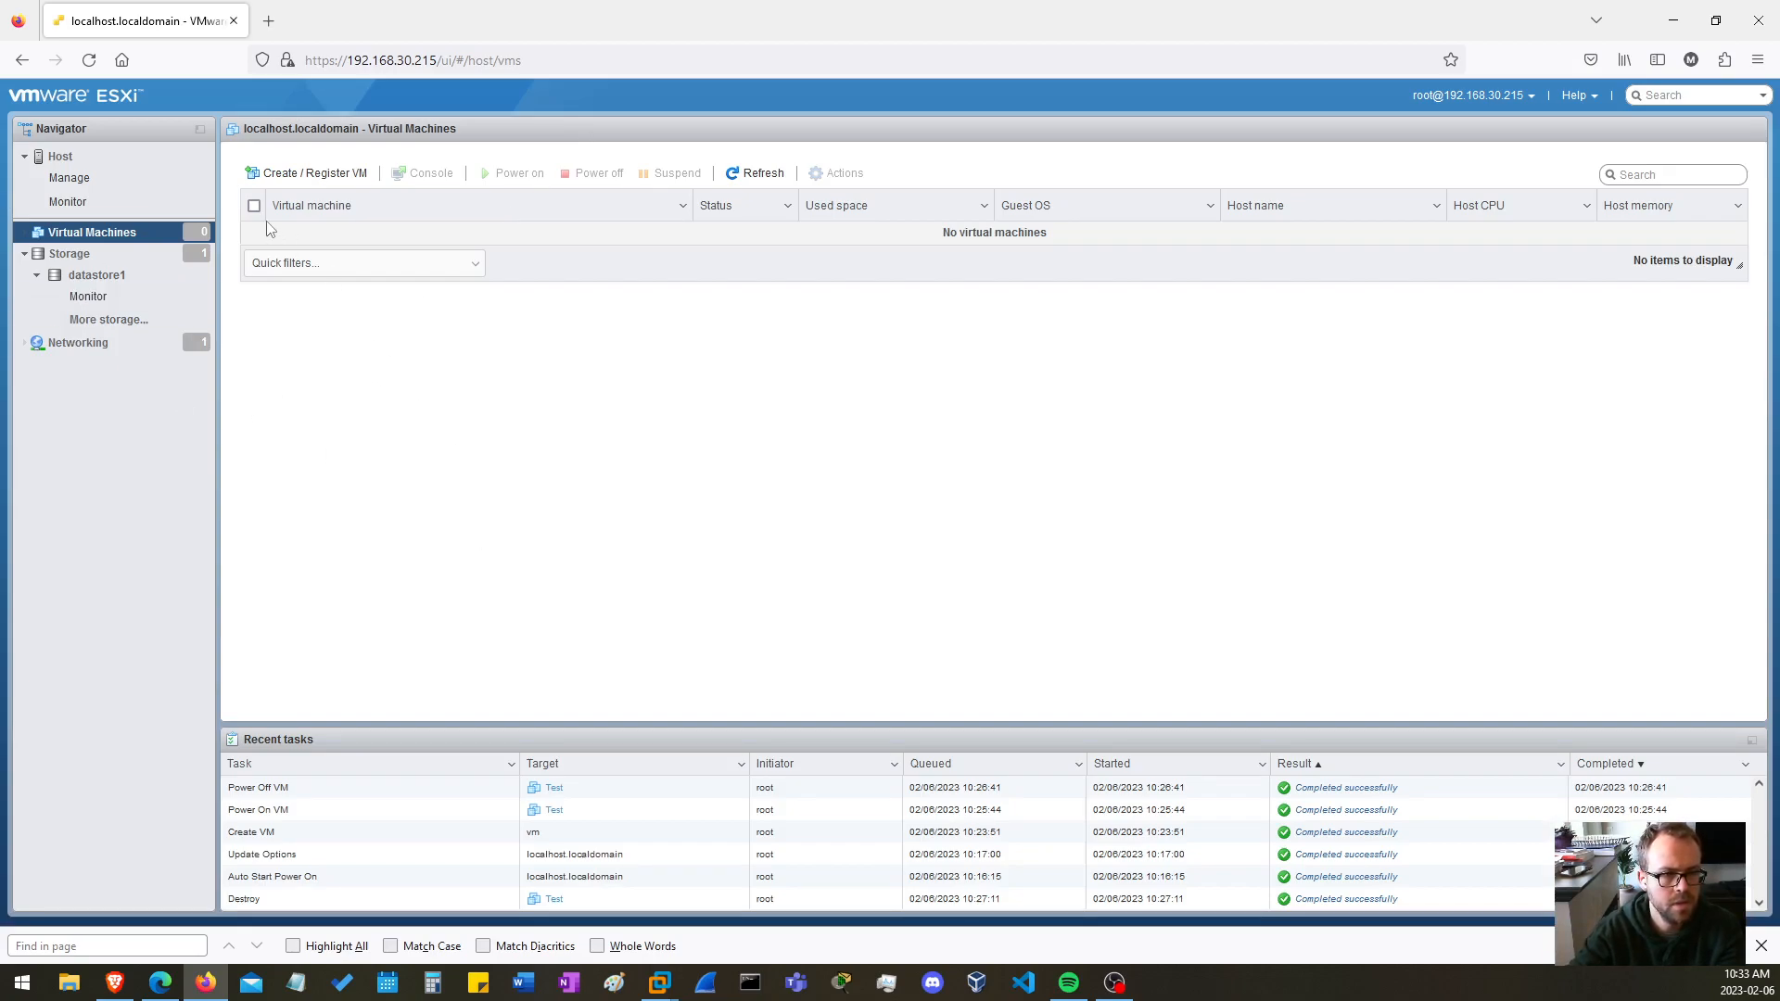
# Start deploying a virtual machine from an OVF or OVA file on the ESXi host and name it Nostalgia
pyautogui.click(336, 173)
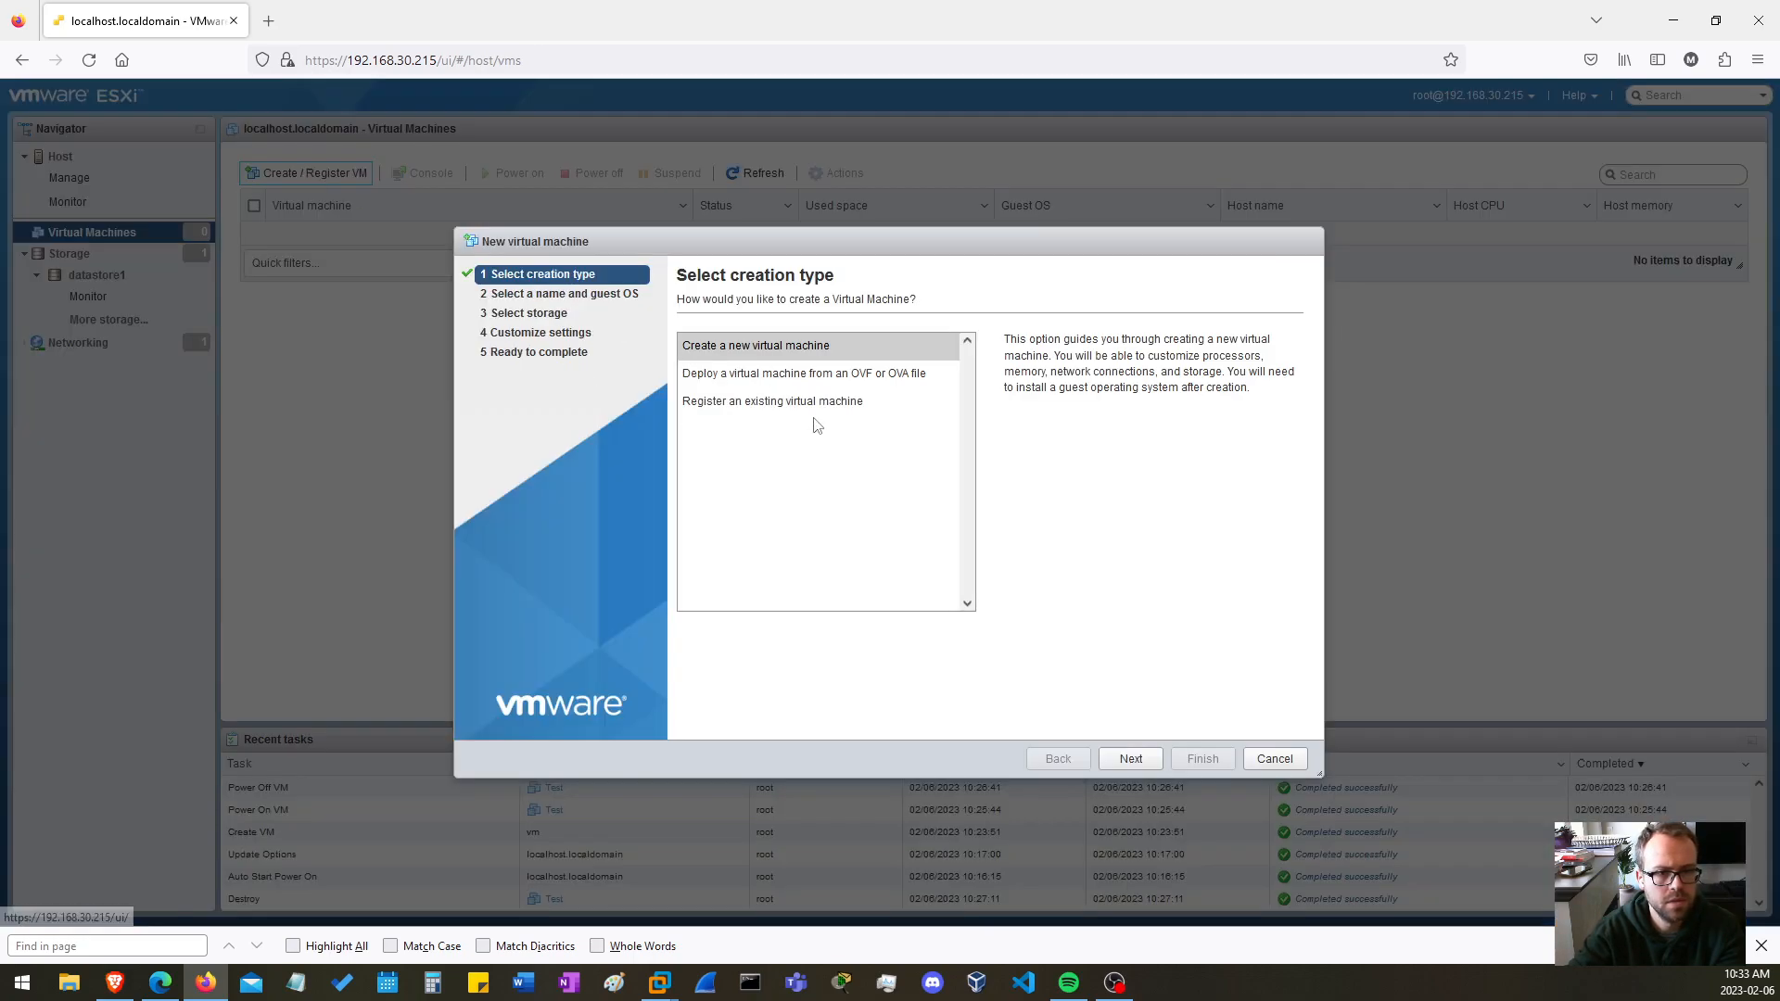
pyautogui.click(774, 377)
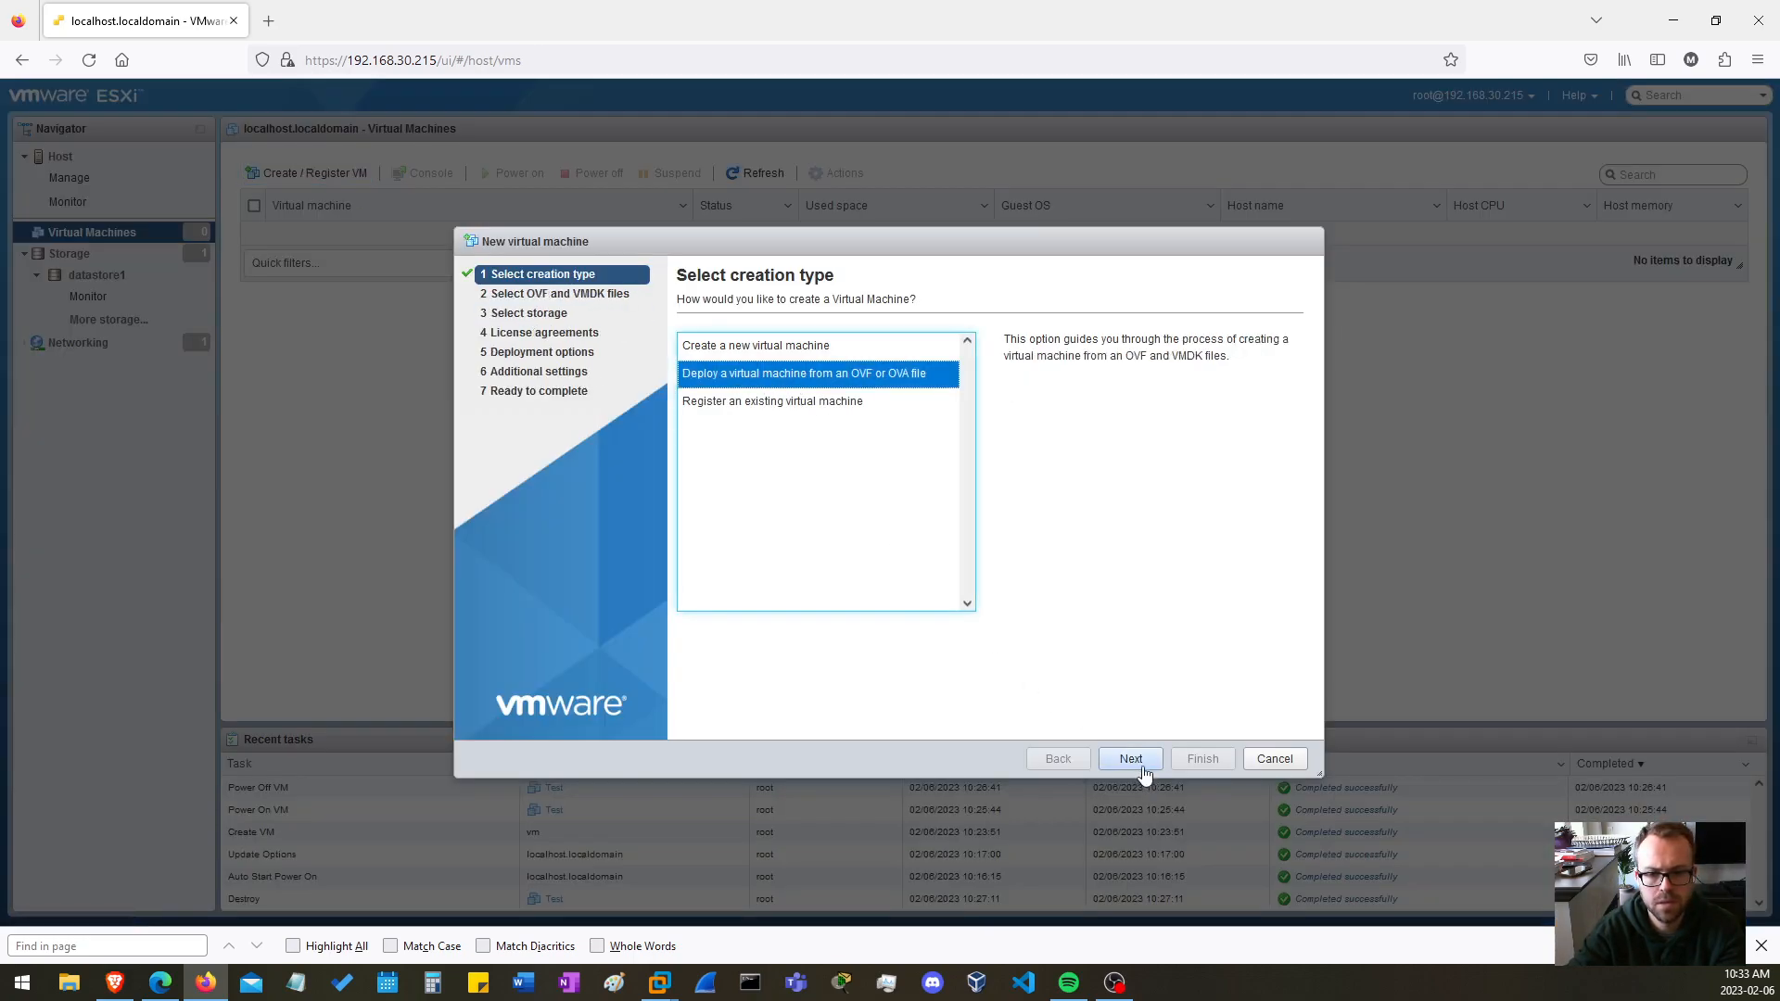
pyautogui.click(1131, 759)
pyautogui.click(767, 364)
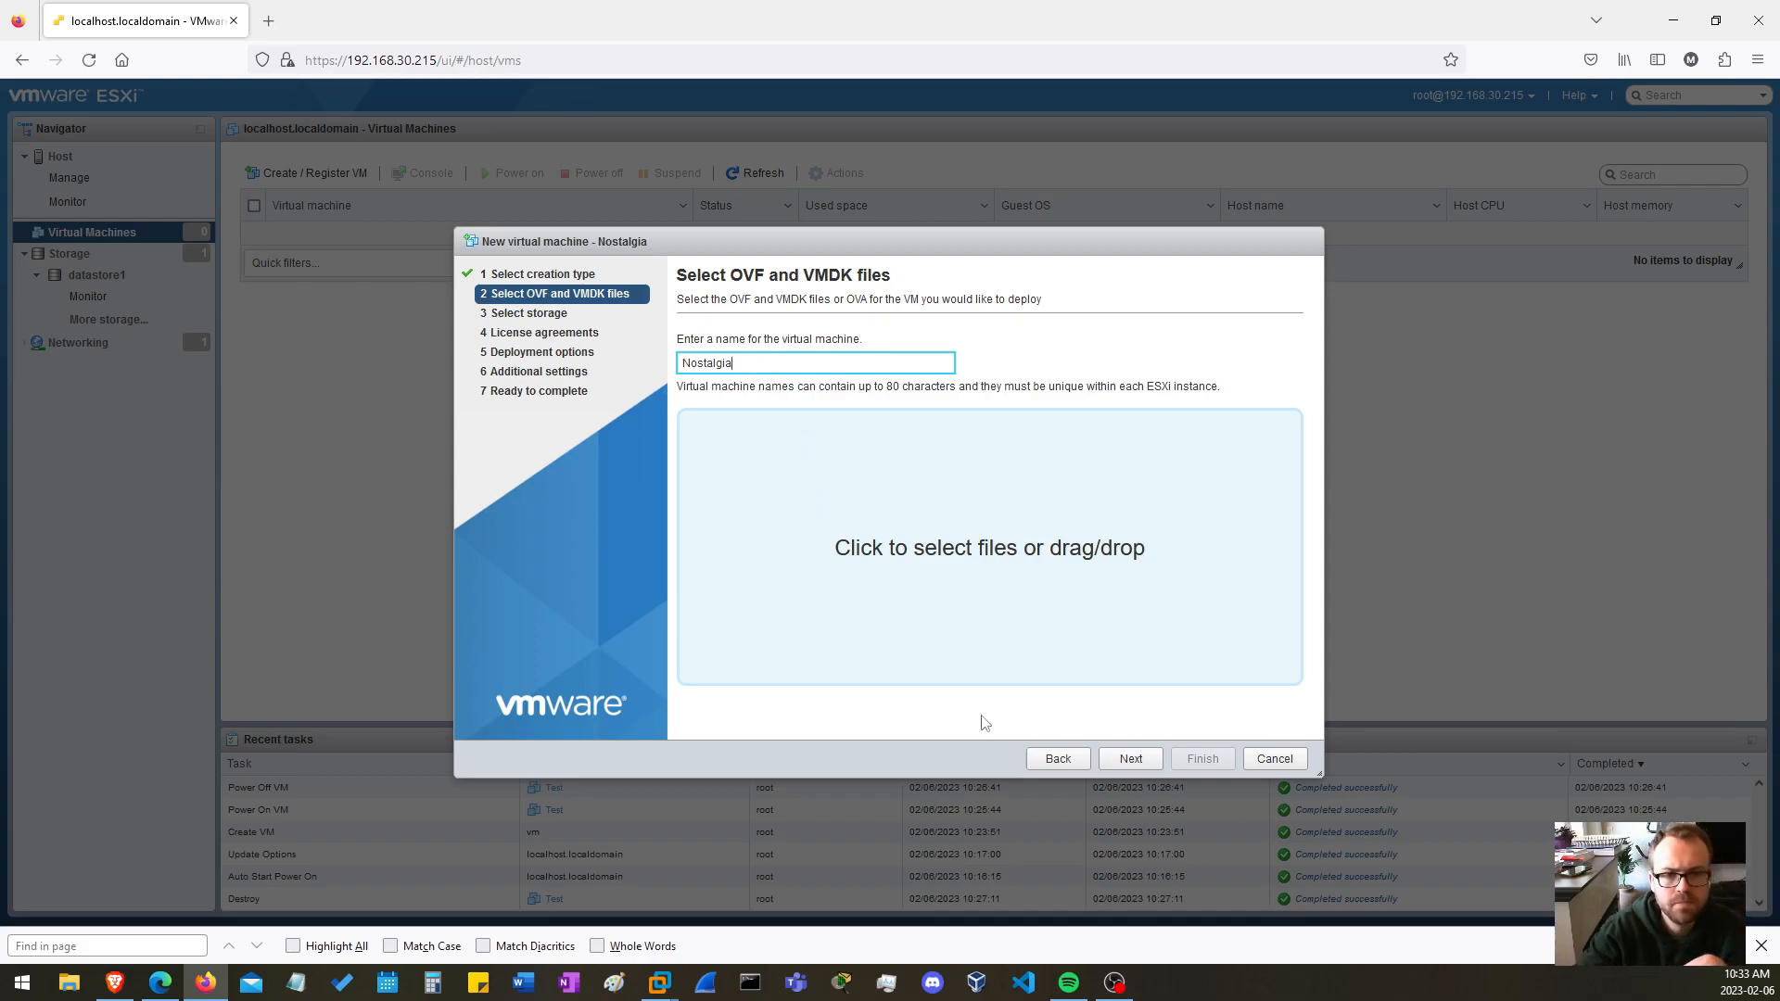
# Browse for the deployment files and open the D:\VMware VMs\Nostalgia folder
pyautogui.click(1130, 759)
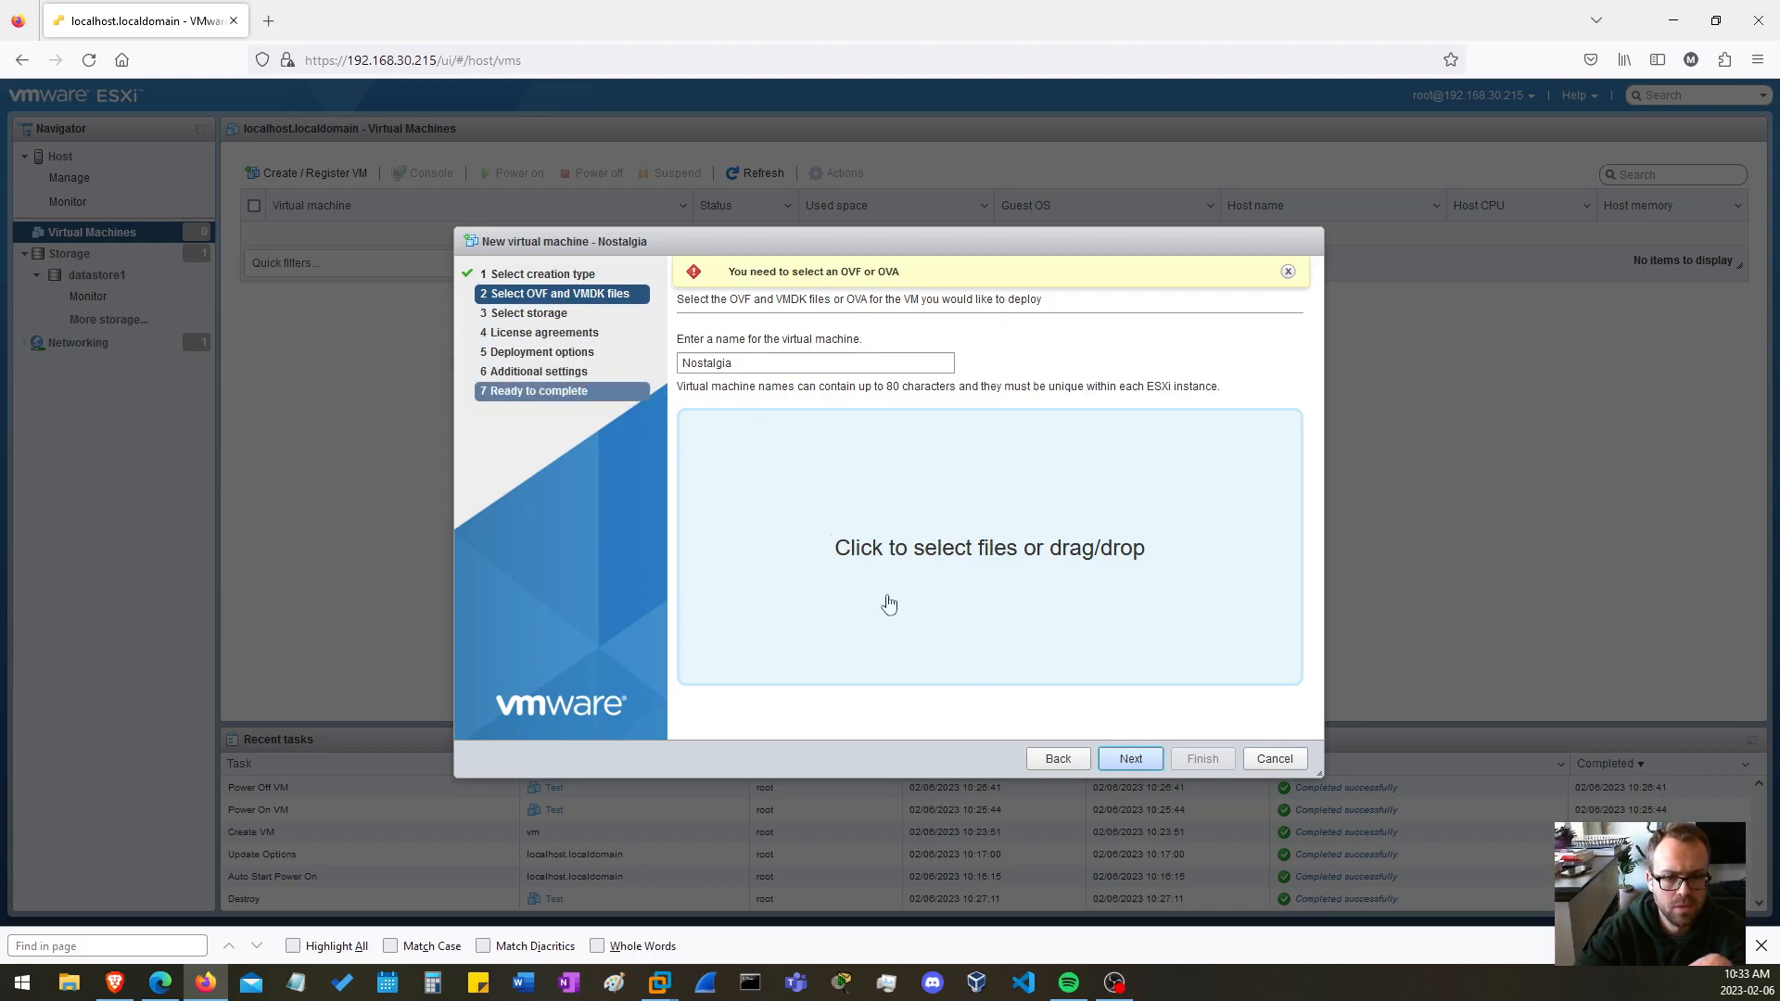
pyautogui.click(1000, 578)
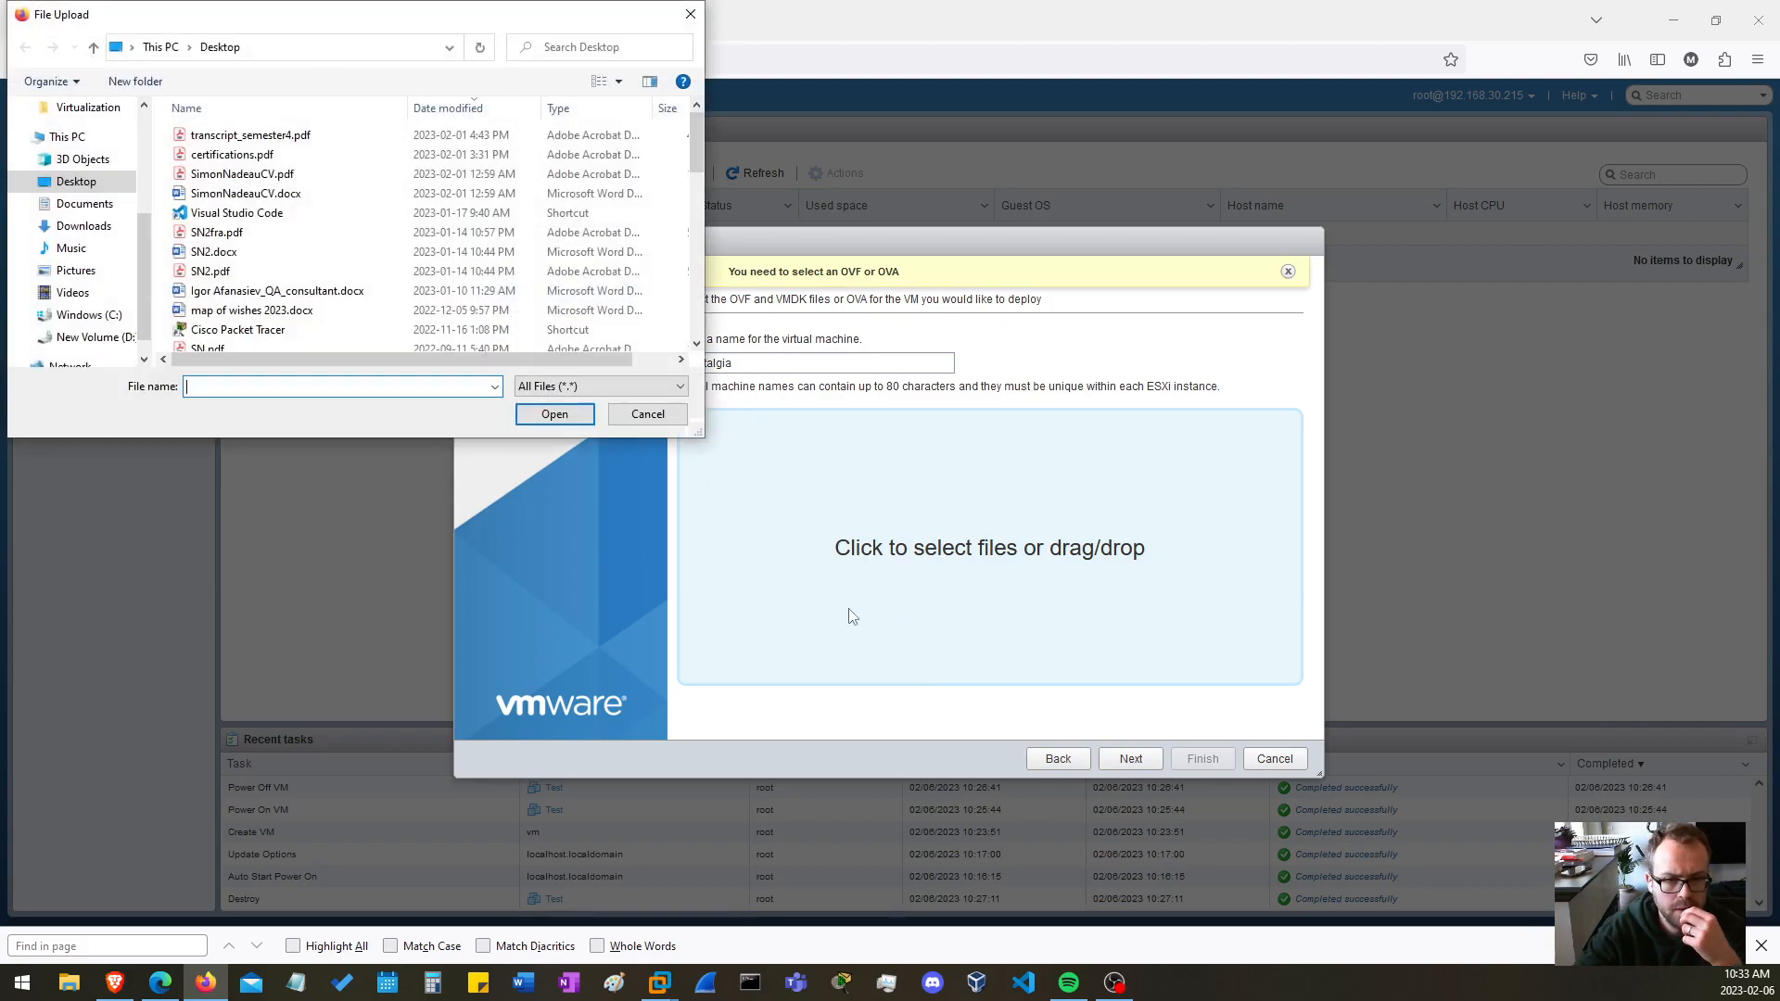
pyautogui.scroll(-5, 336, 223)
pyautogui.scroll(5, 335, 227)
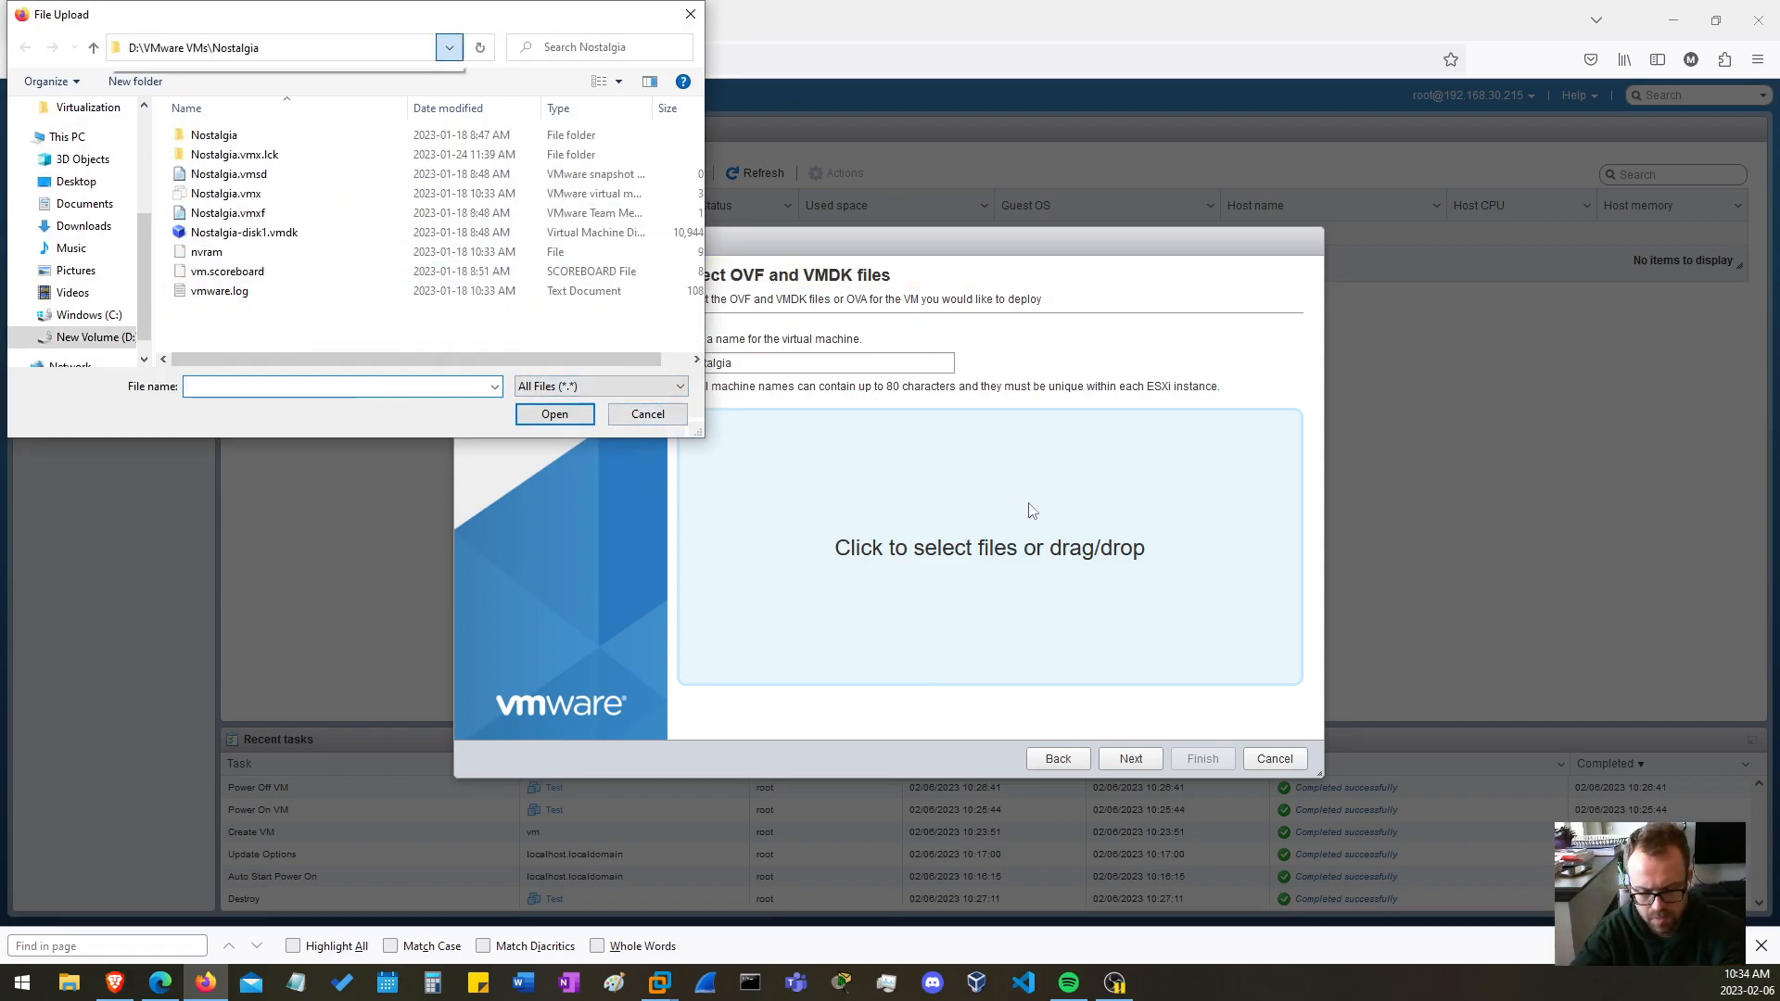
pyautogui.press('F4')
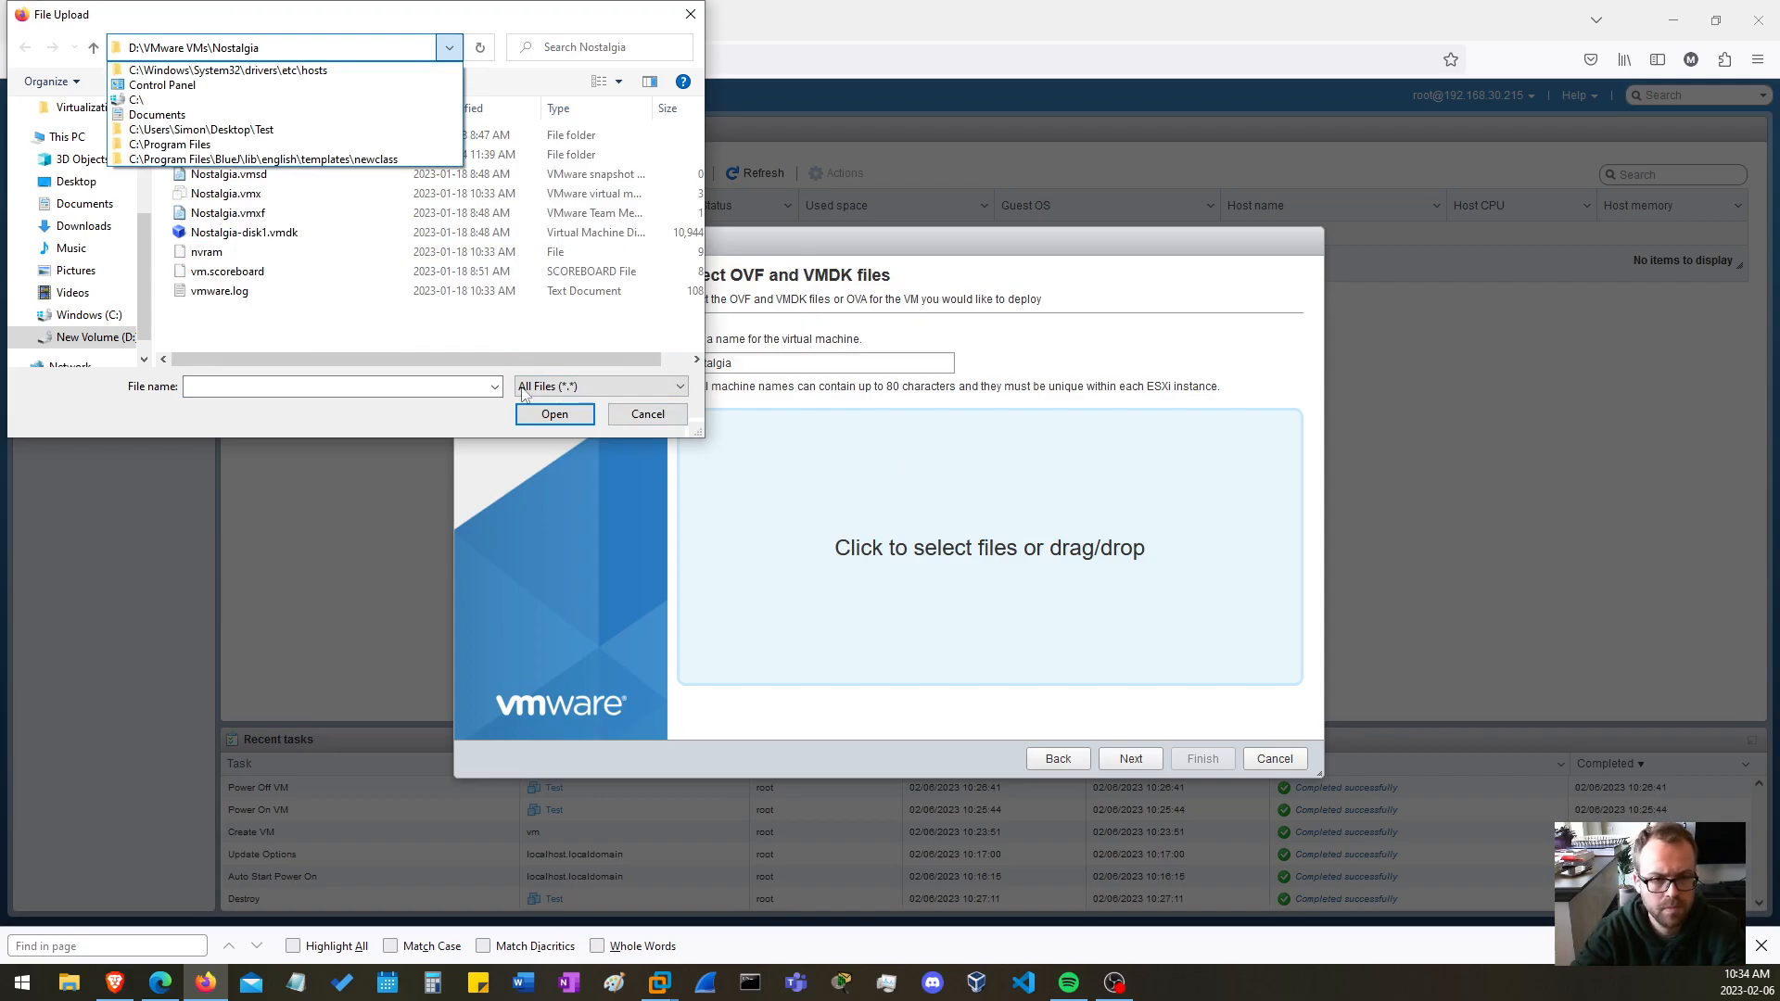
pyautogui.click(422, 32)
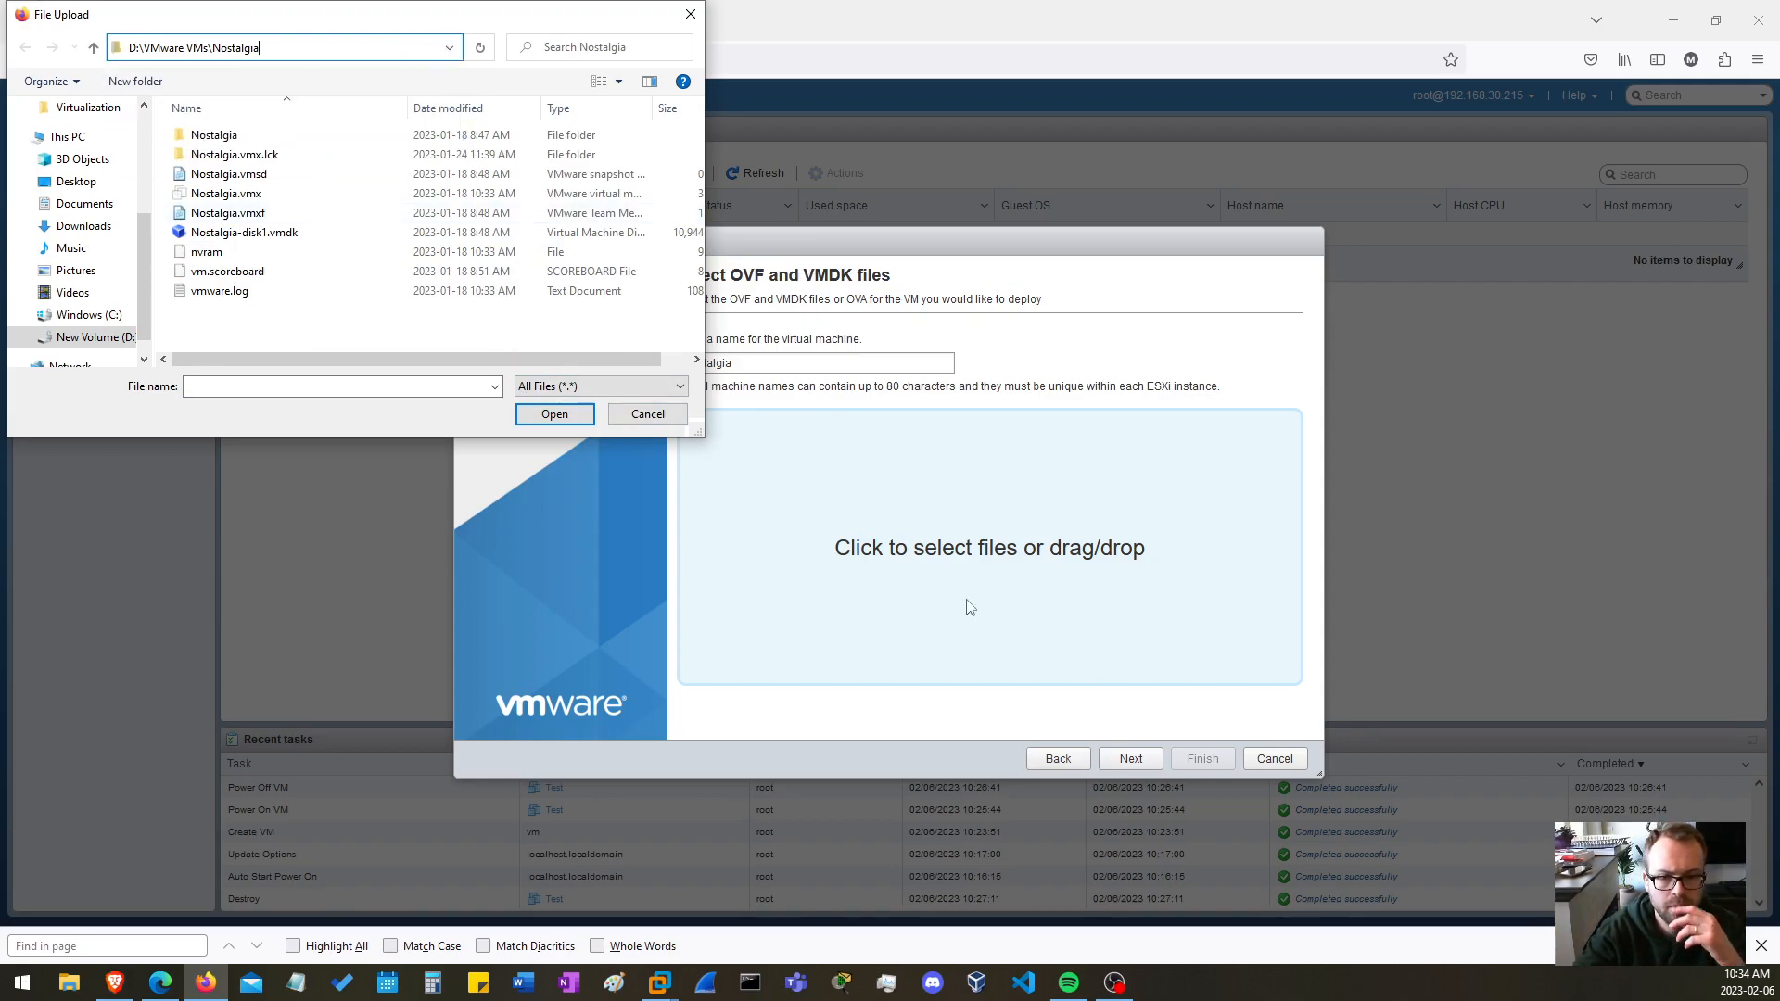
# Try to continue the deployment with only Nostalgia-disk1.vmdk as the uploaded file, and return to the creation type selection
pyautogui.moveTo(283, 333); pyautogui.dragTo(213, 232)
pyautogui.click(326, 341)
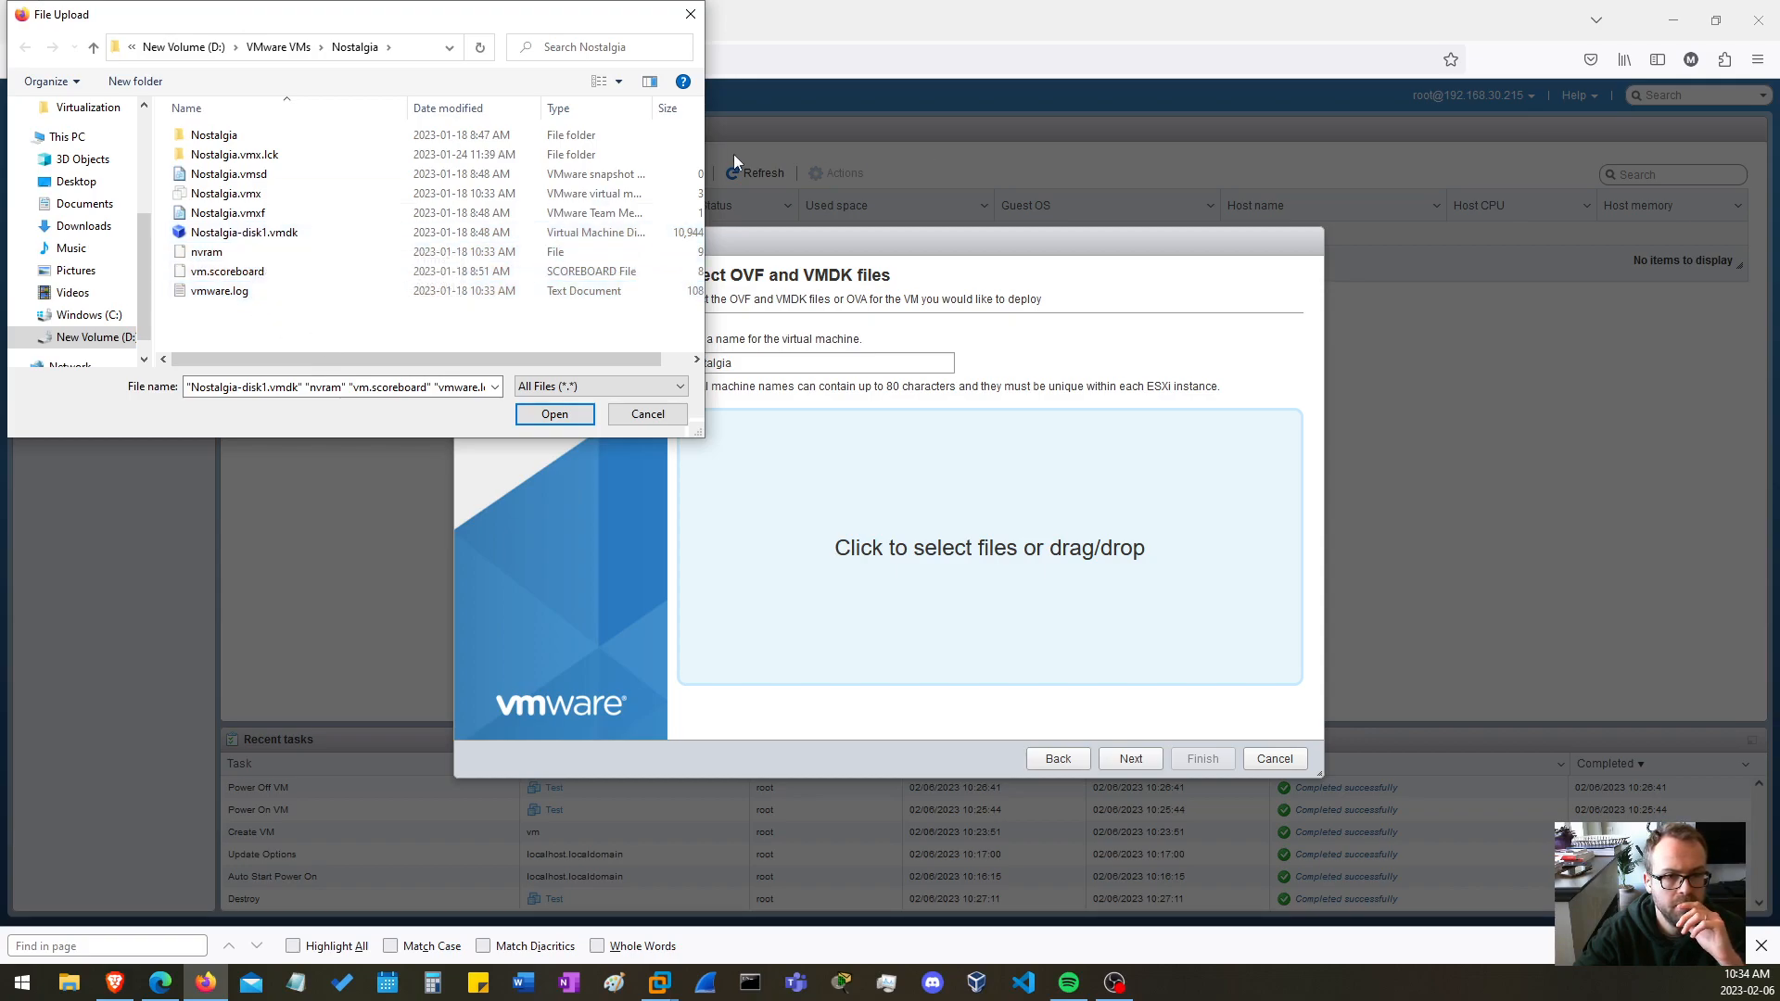
pyautogui.click(243, 232)
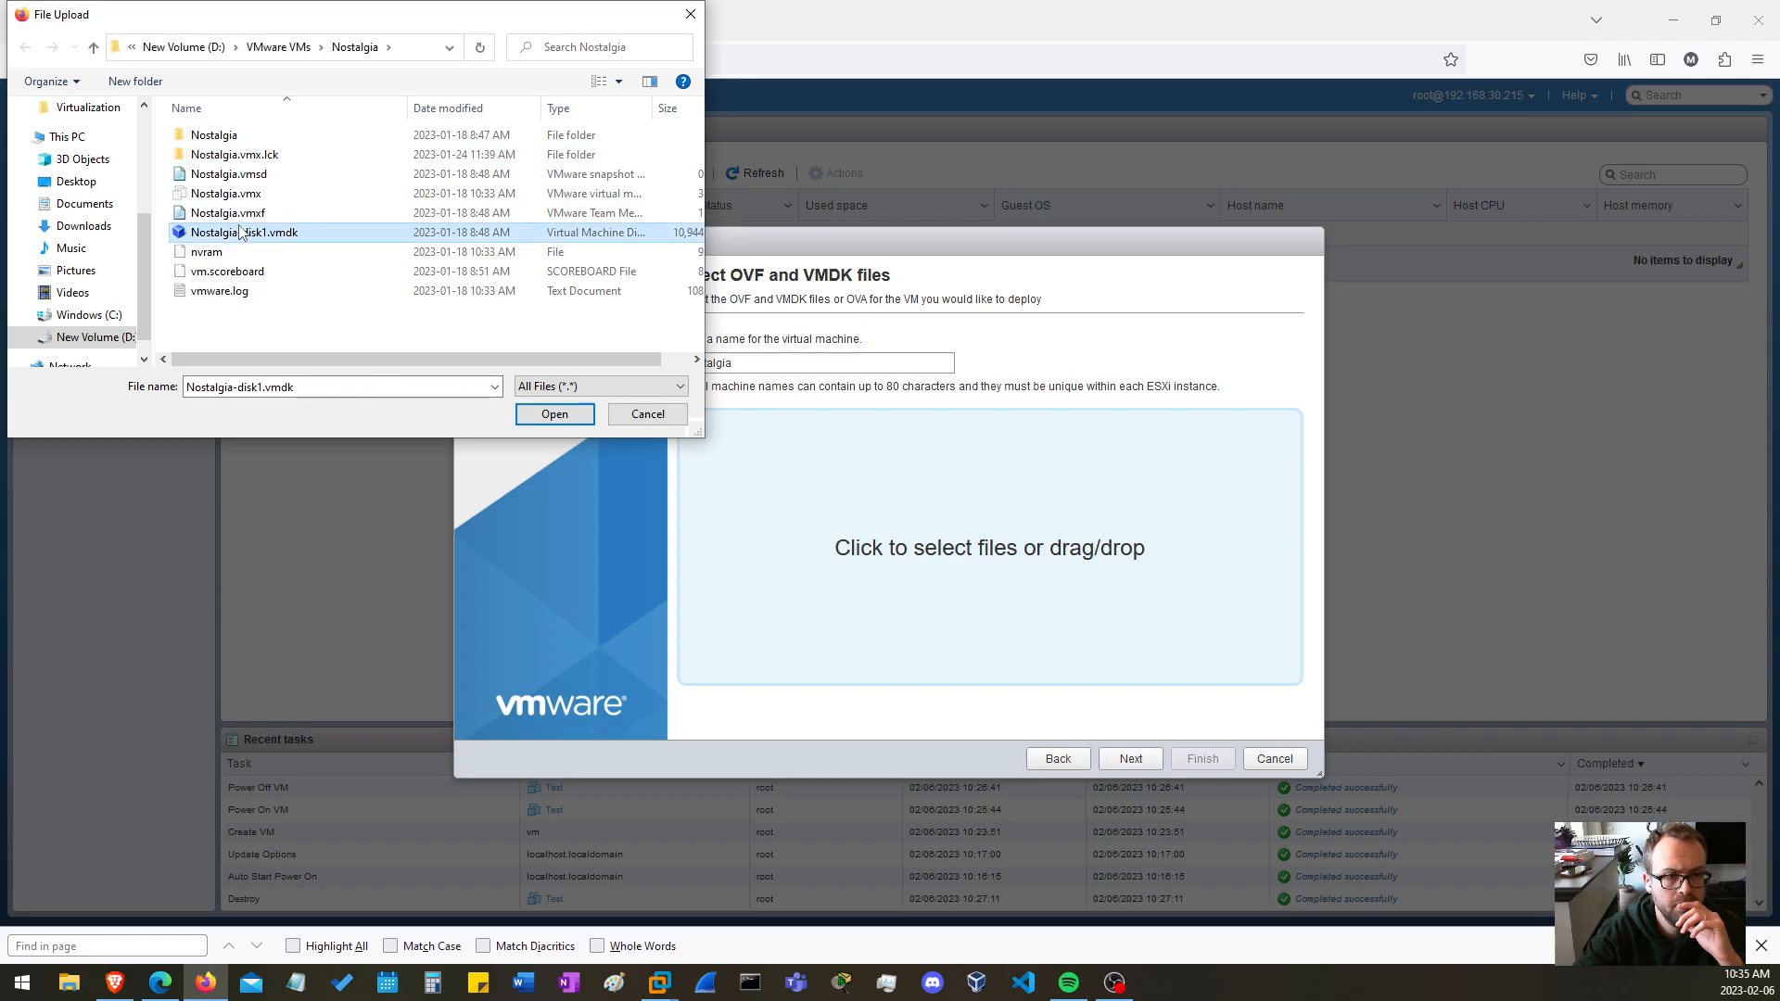
pyautogui.click(557, 419)
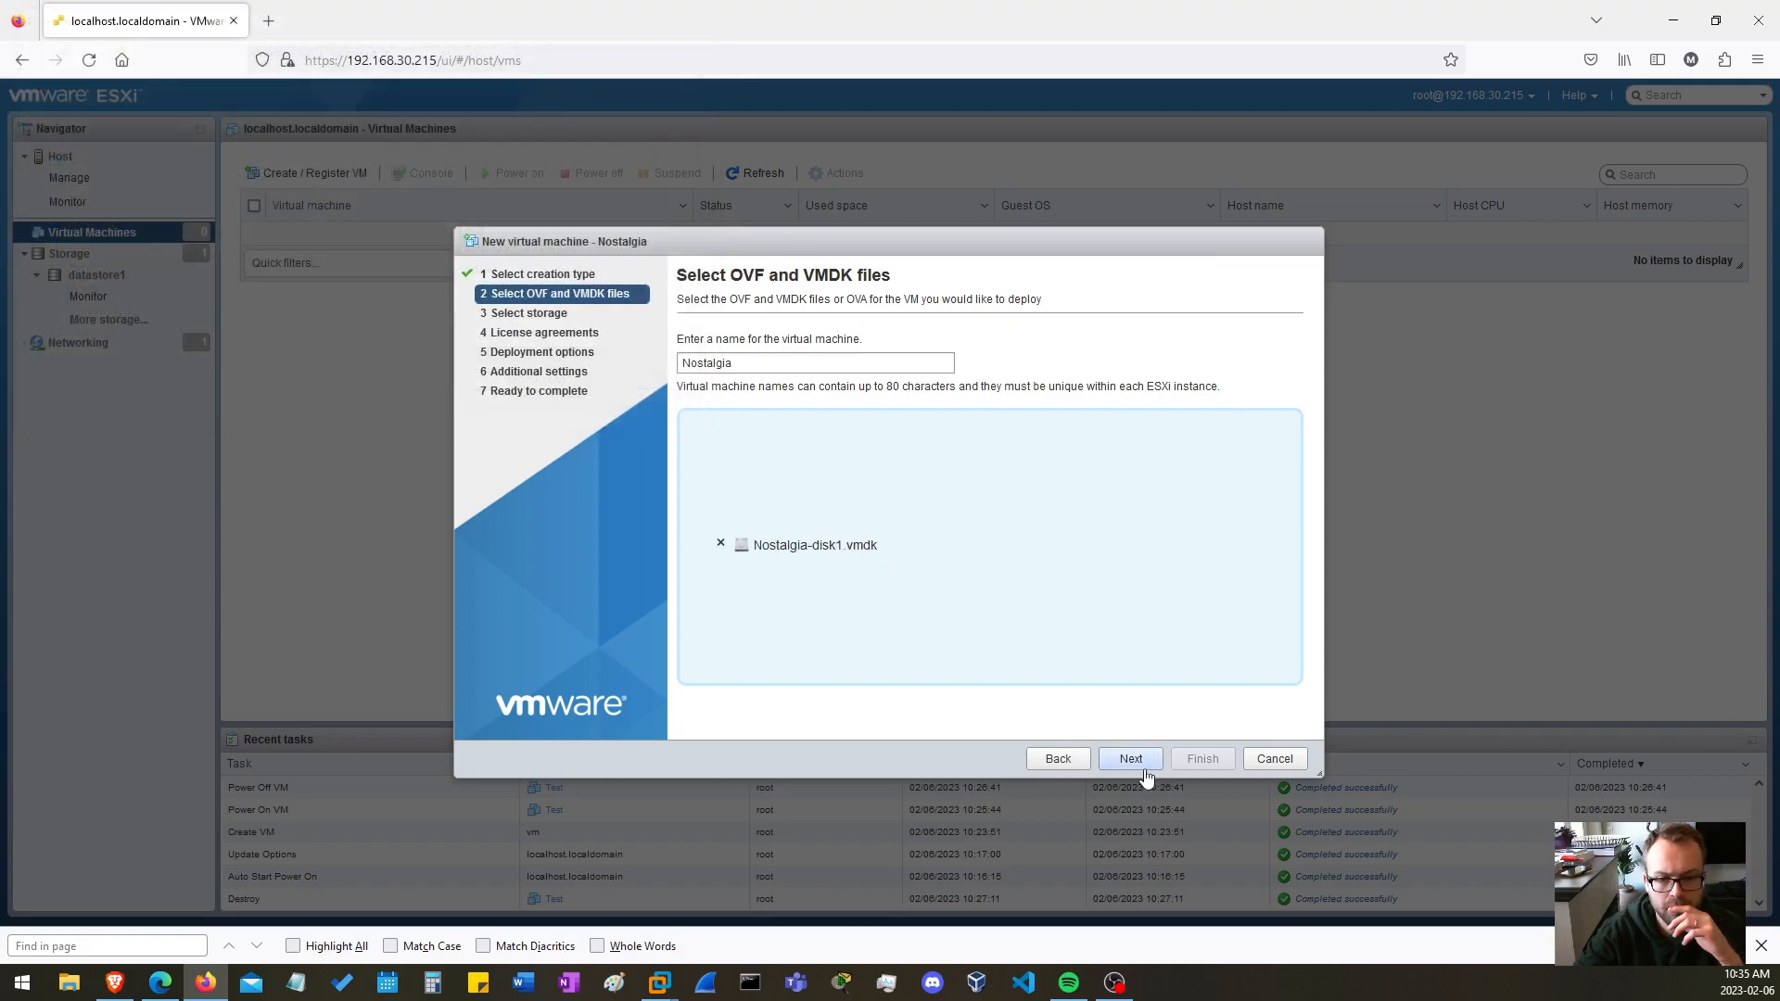
pyautogui.click(1133, 762)
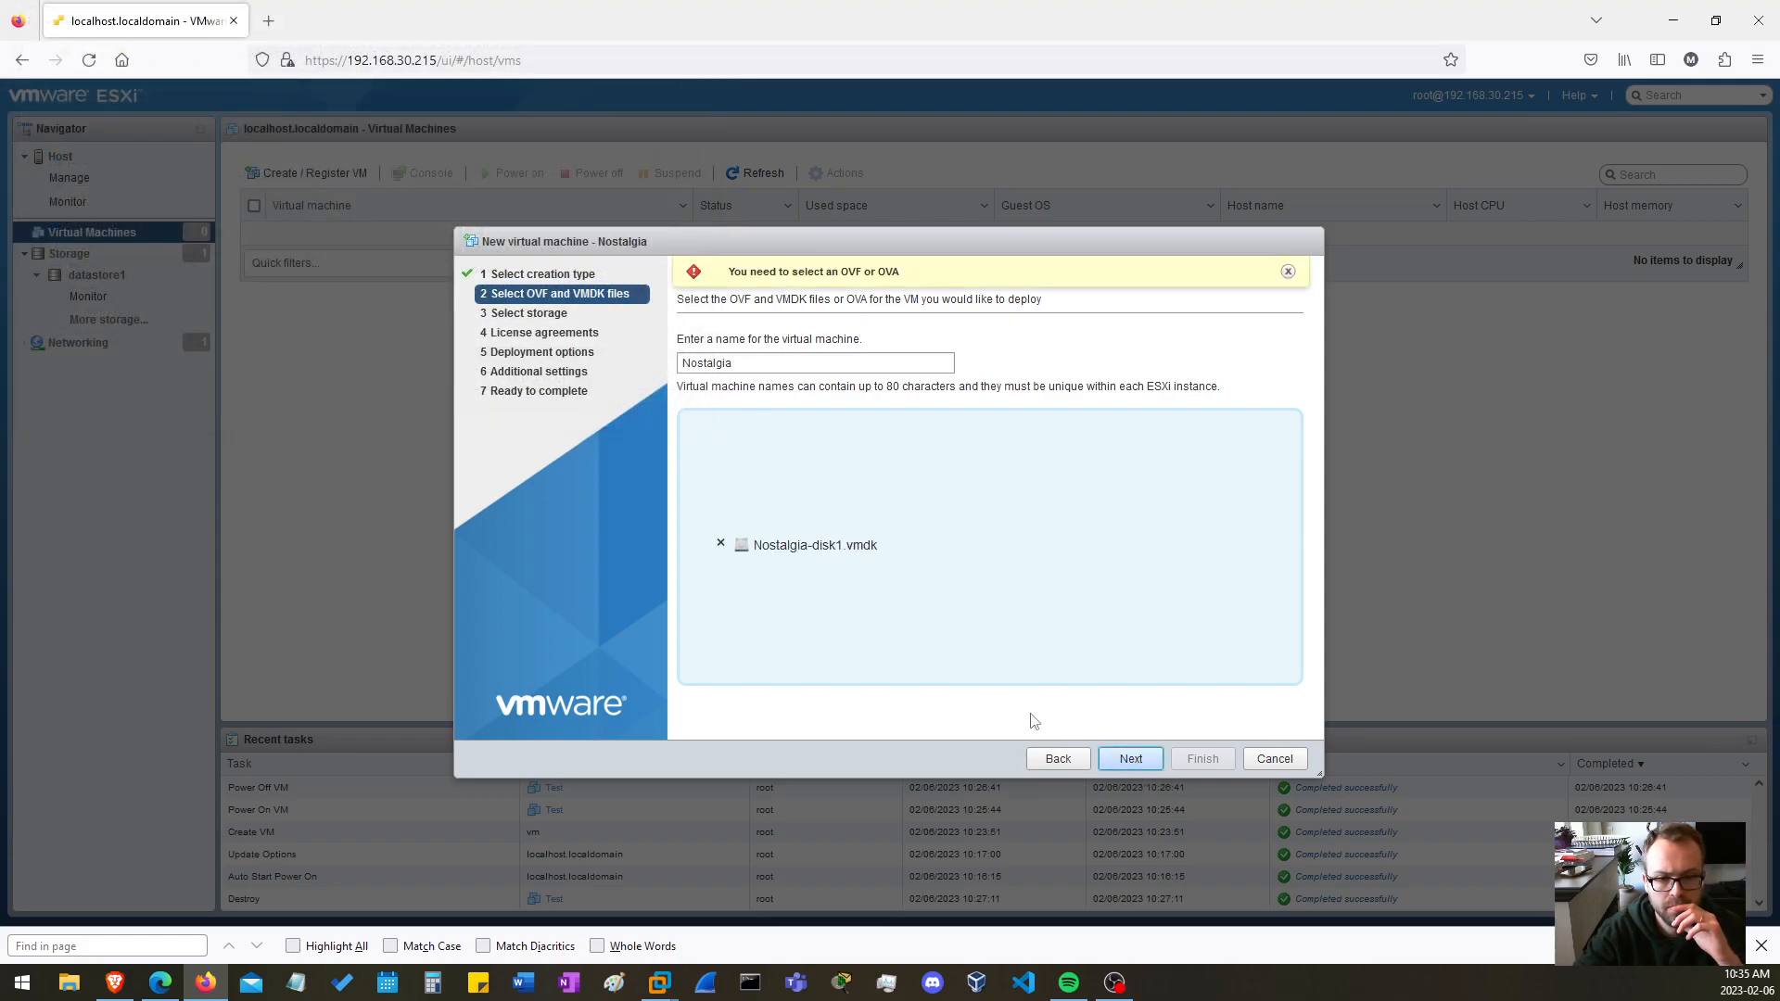
pyautogui.click(1040, 756)
# Choose OVF or OVA deployment again and supply Nostalgia.mf, Nostalgia.ovf and Nostalgia-disk1.vmdk from the inner Nostalgia folder
pyautogui.click(883, 376)
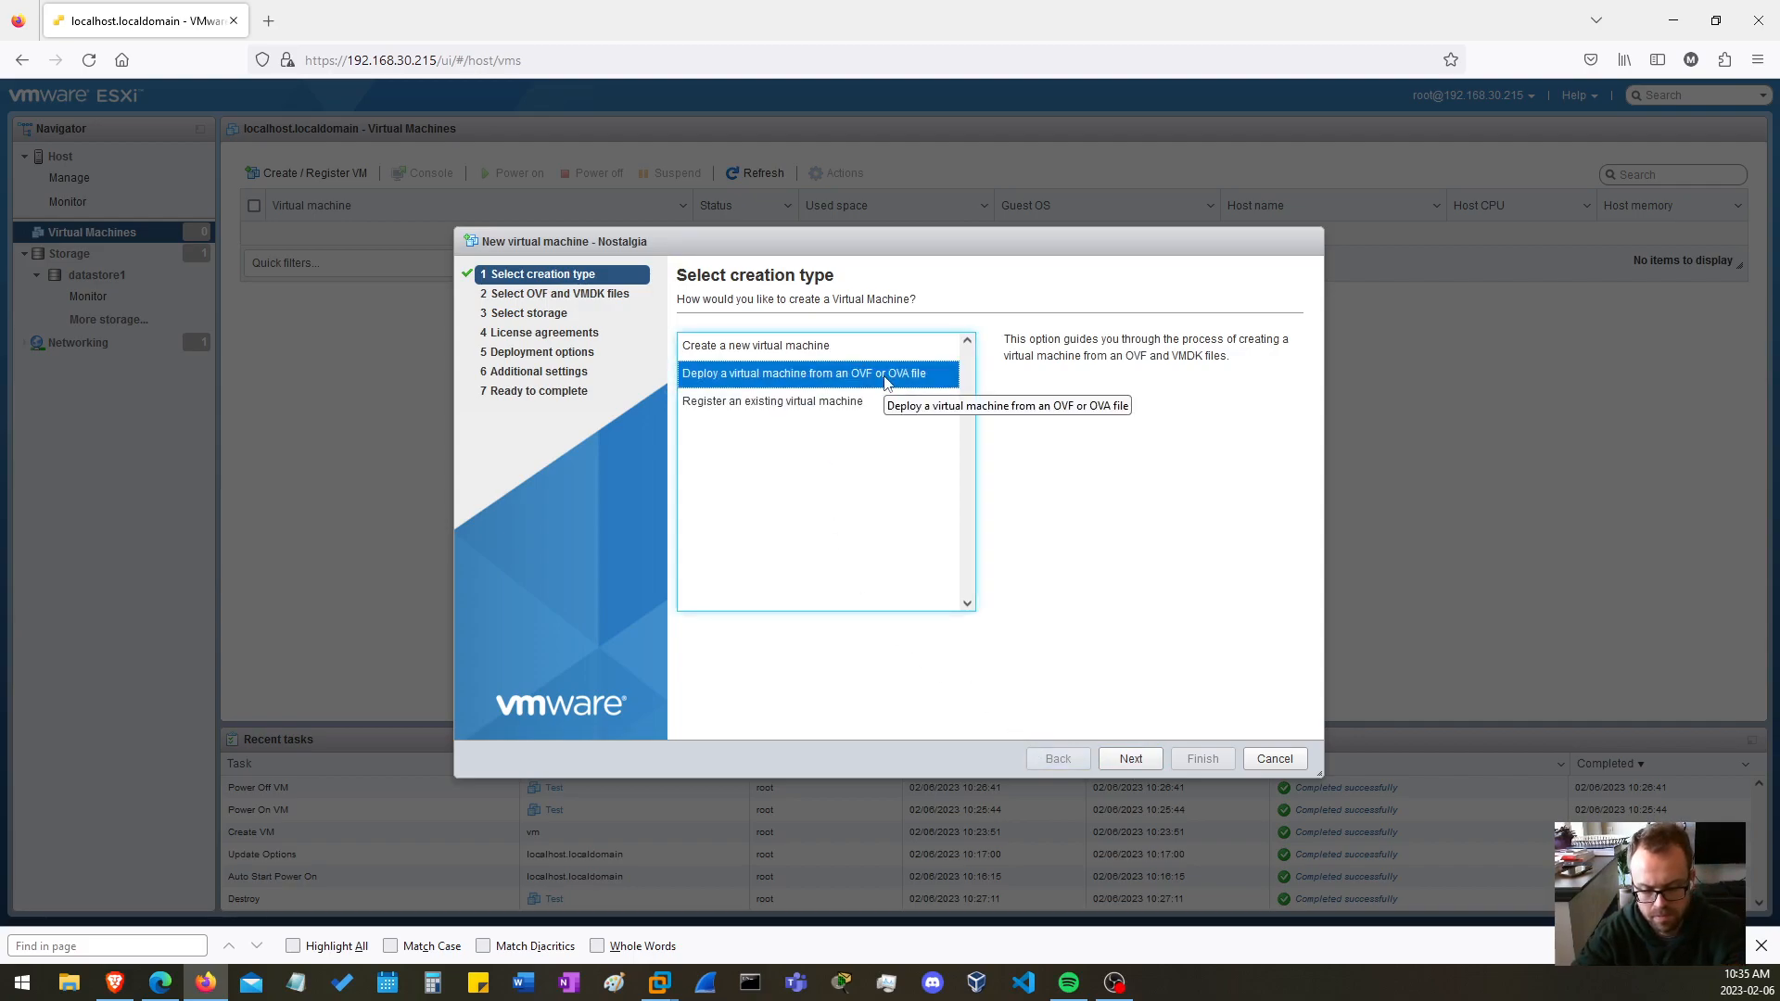
pyautogui.click(1131, 760)
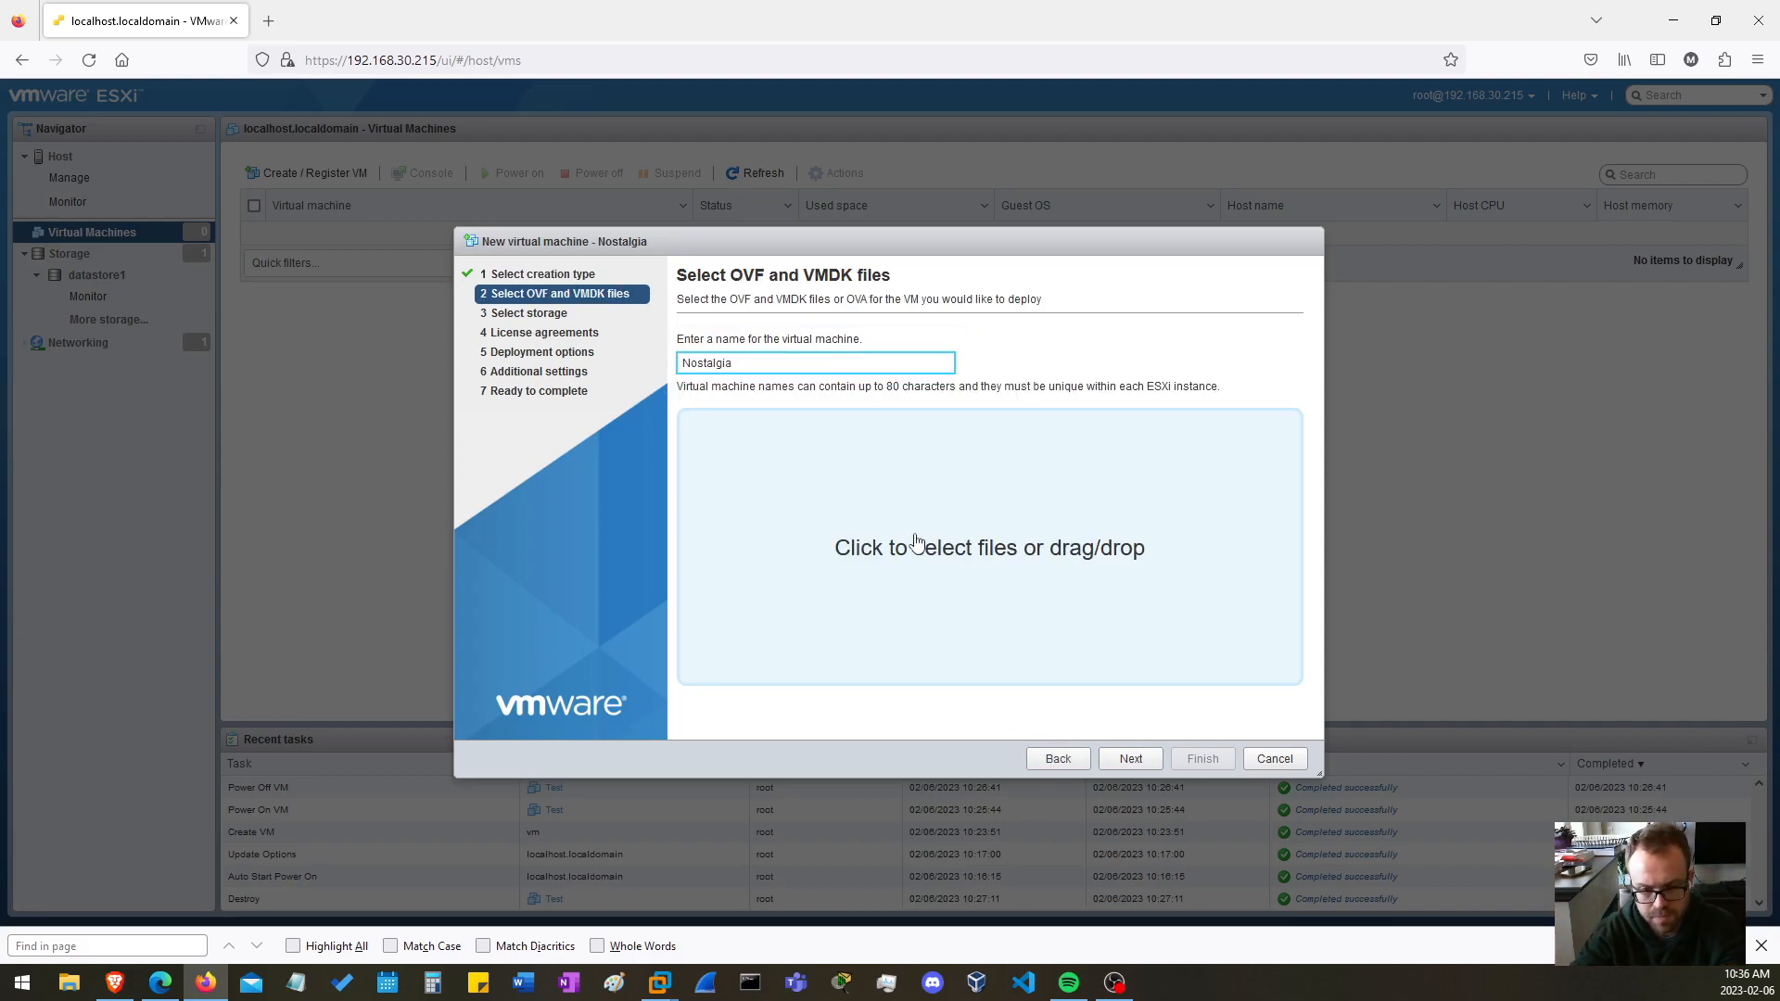
pyautogui.click(959, 545)
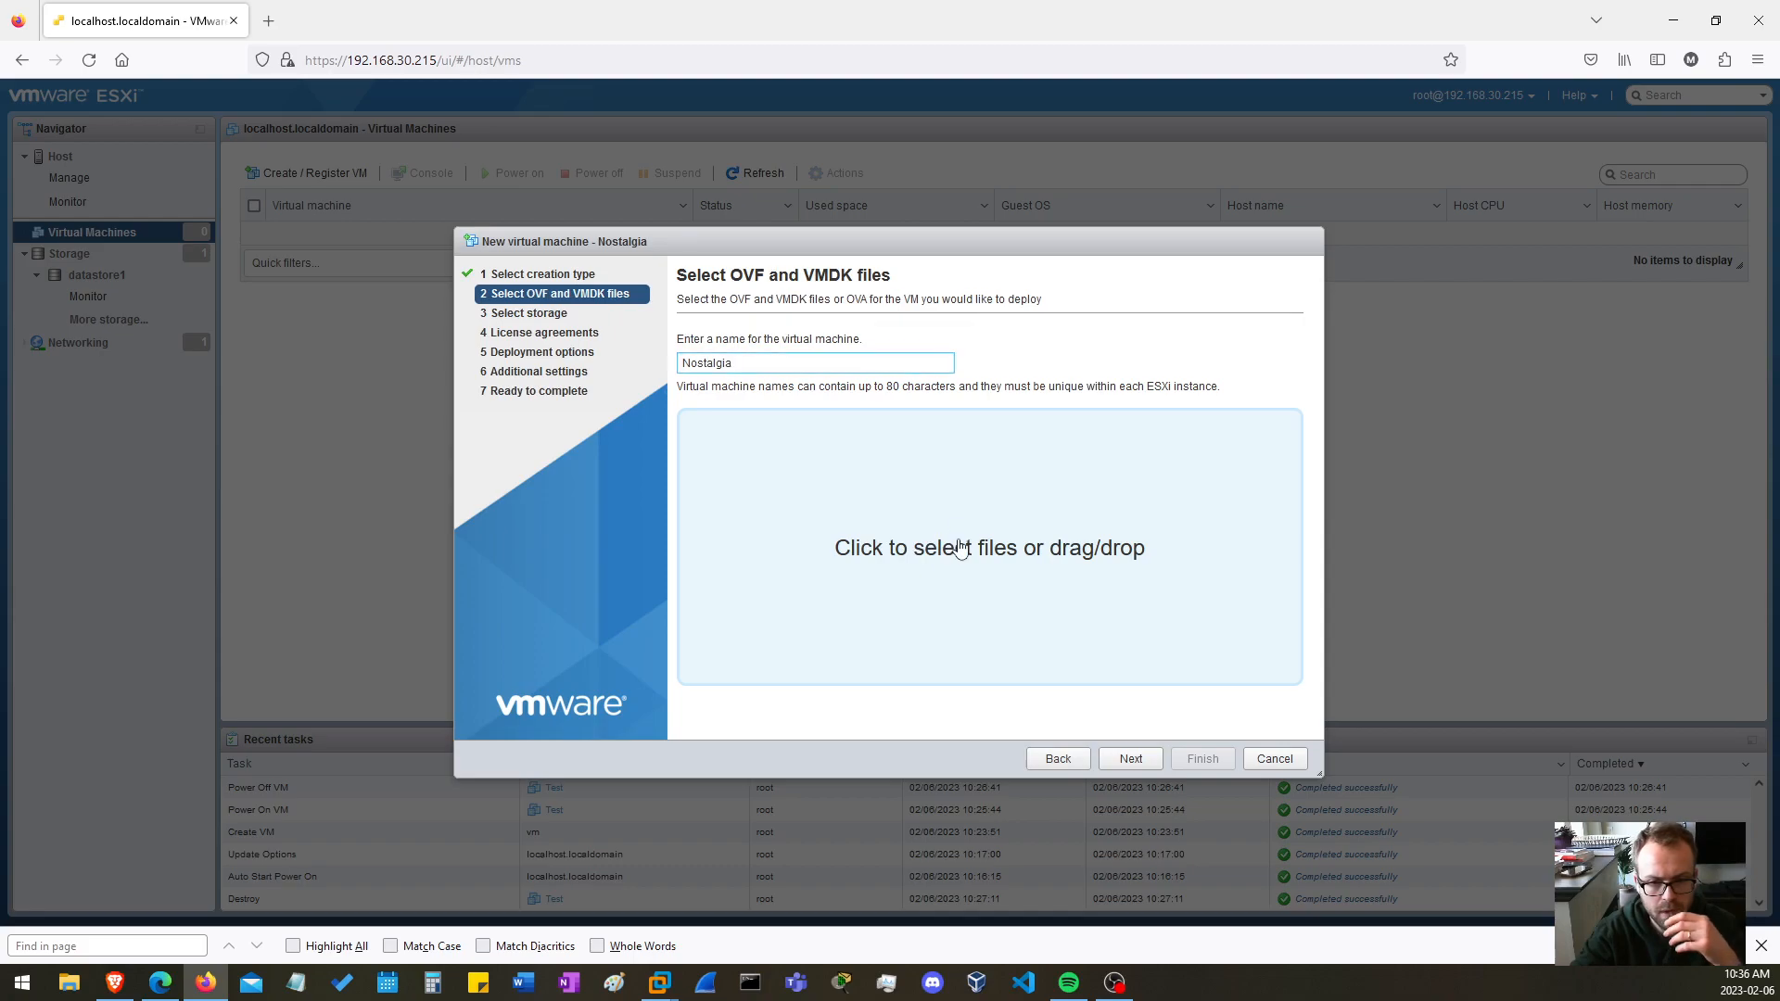
pyautogui.click(95, 48)
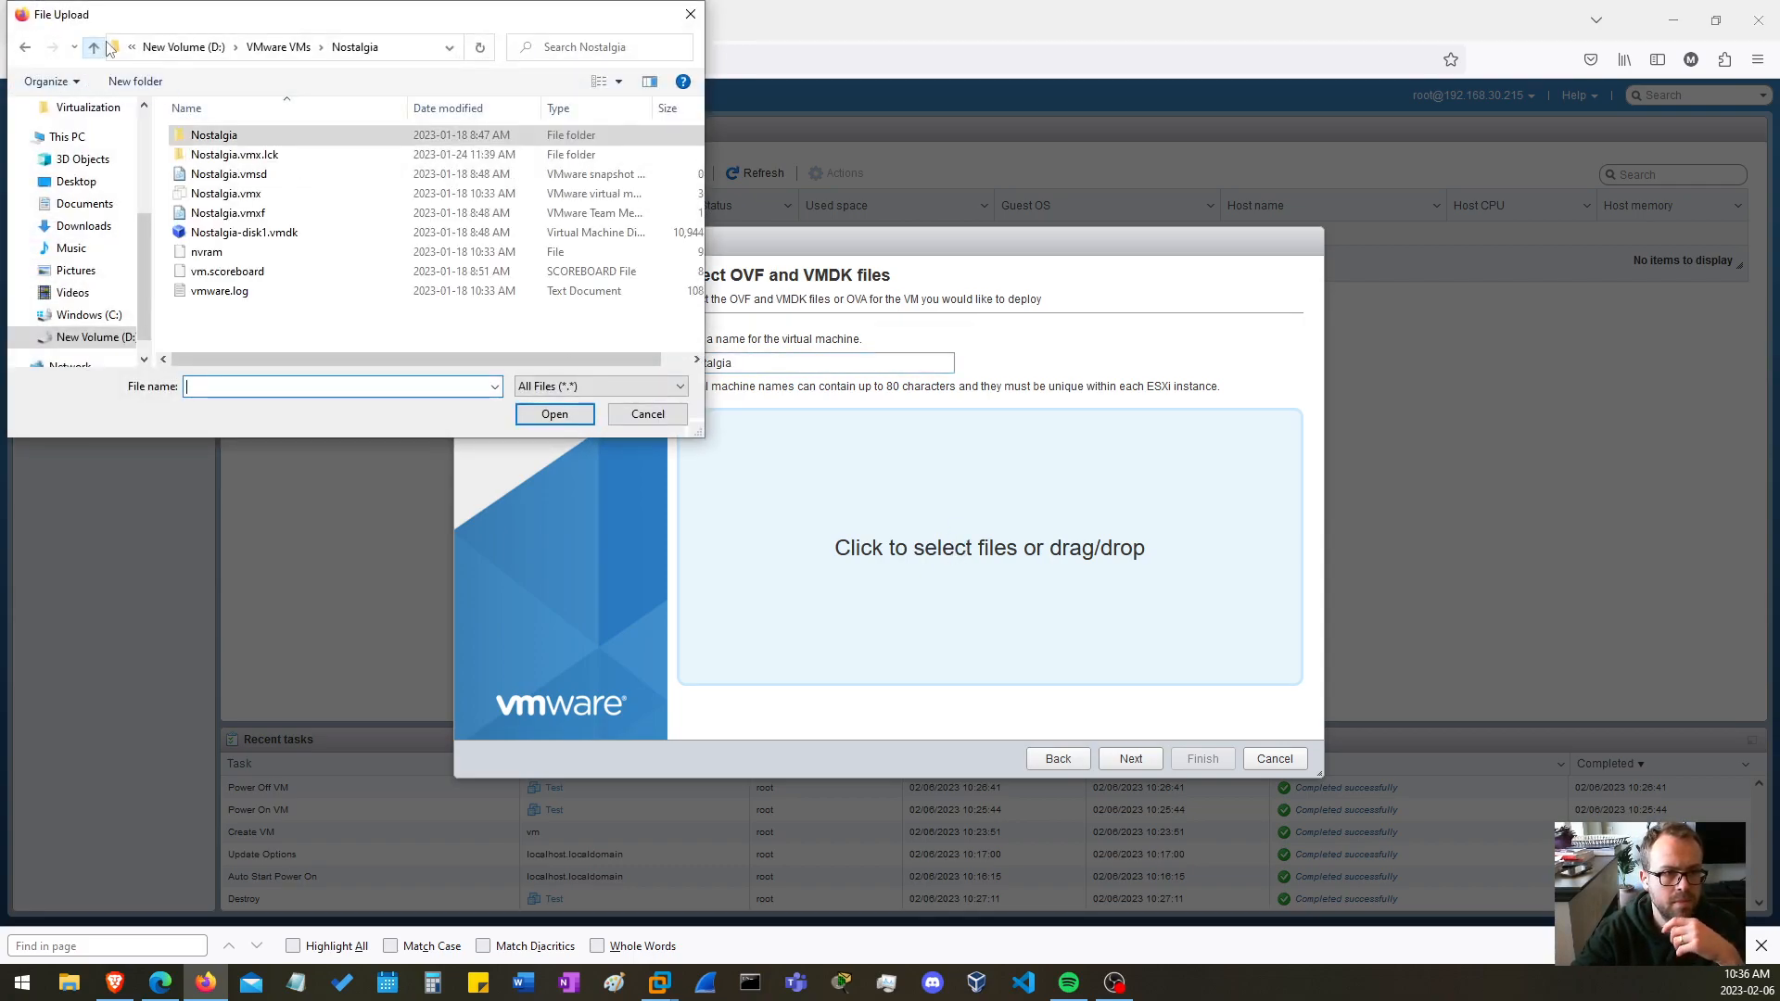
pyautogui.doubleClick(216, 136)
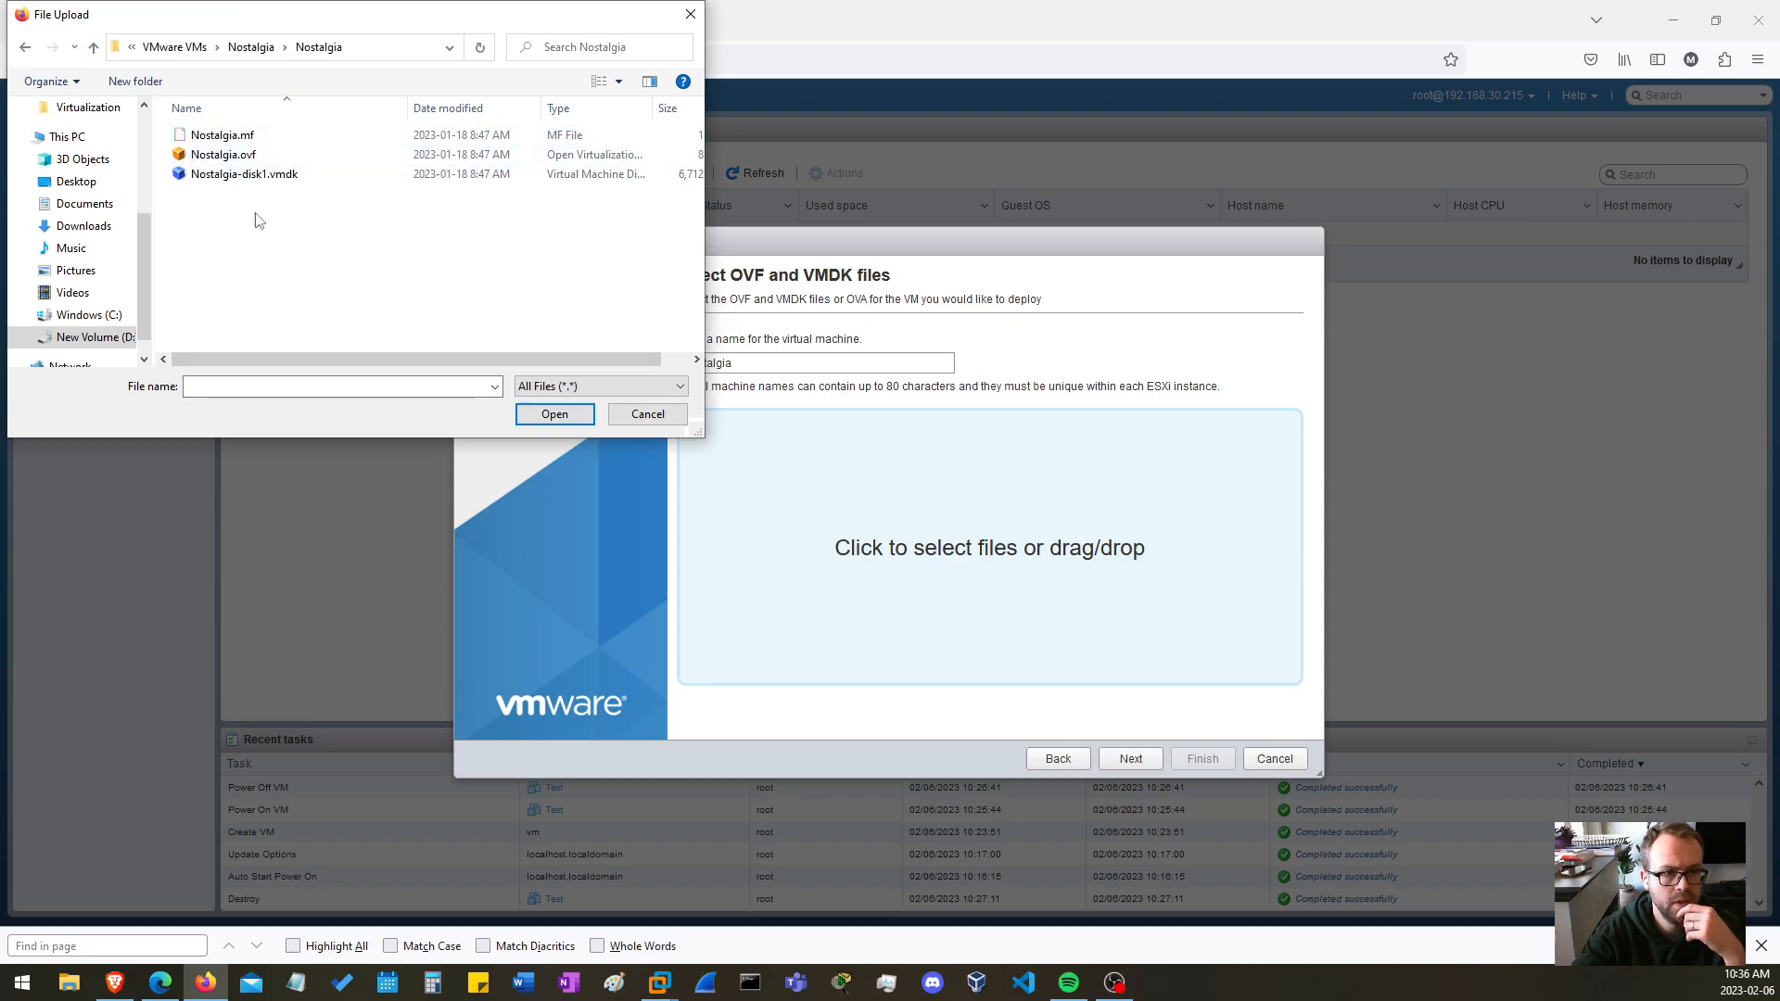
pyautogui.moveTo(266, 234); pyautogui.dragTo(200, 132)
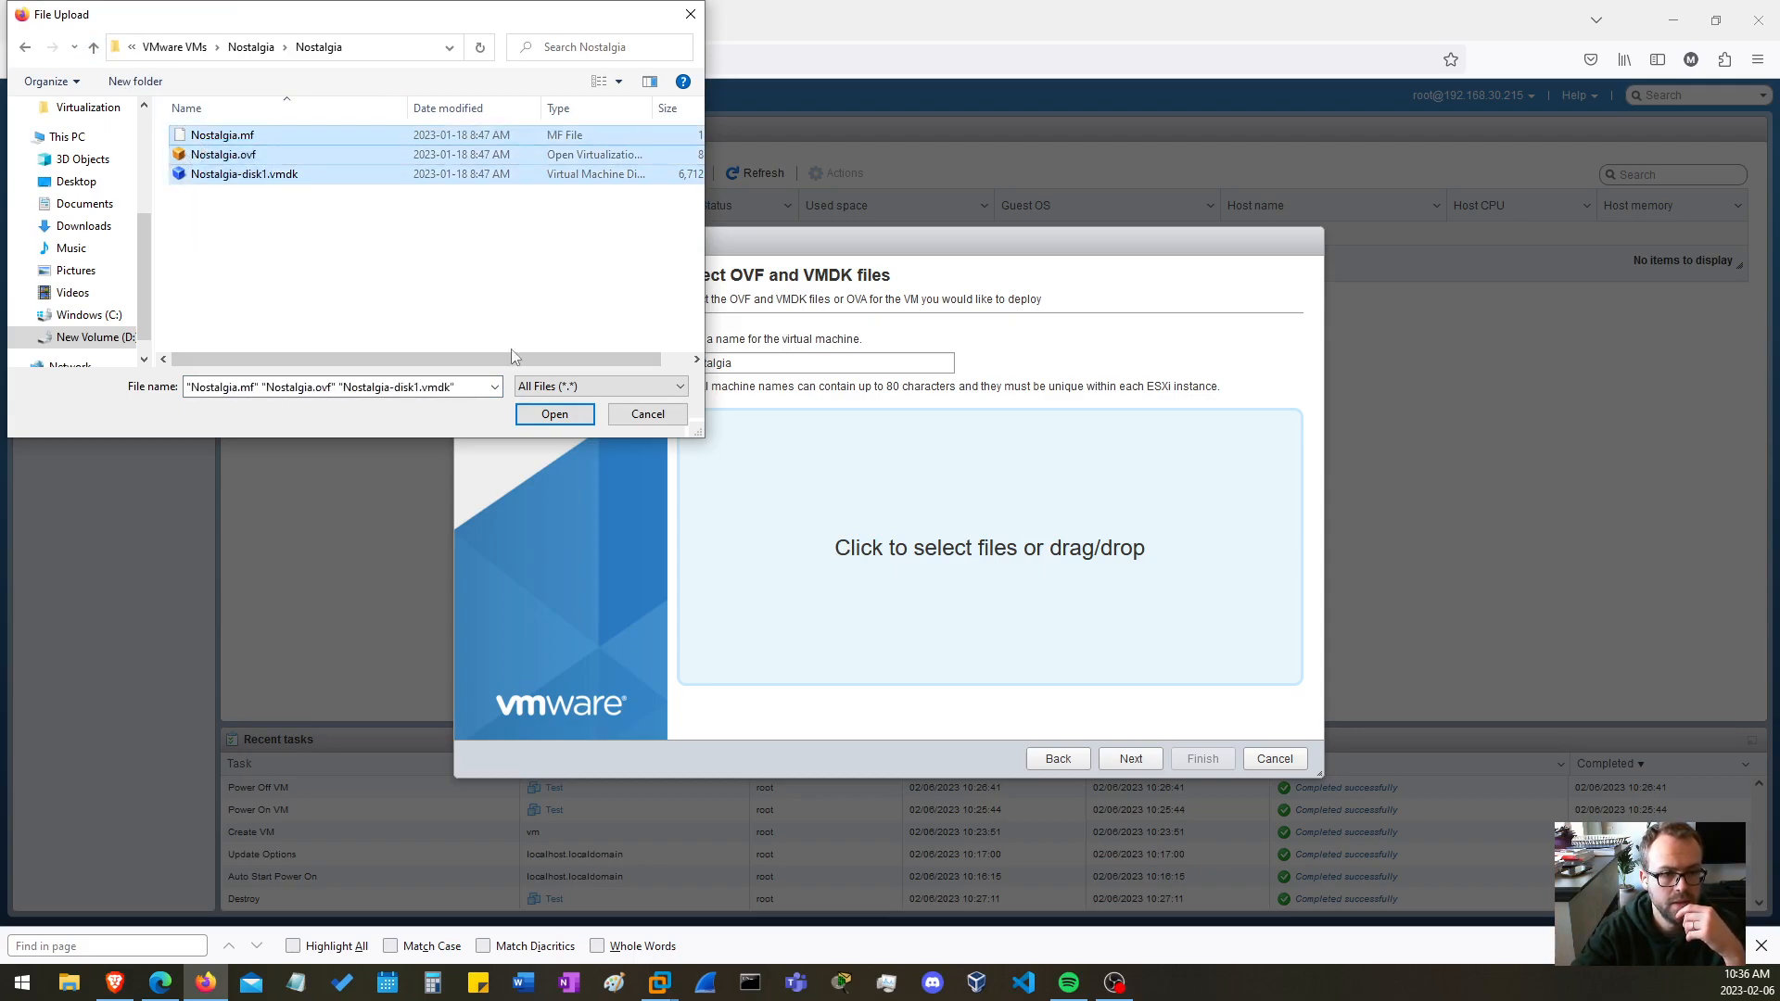
pyautogui.click(554, 414)
pyautogui.click(1131, 758)
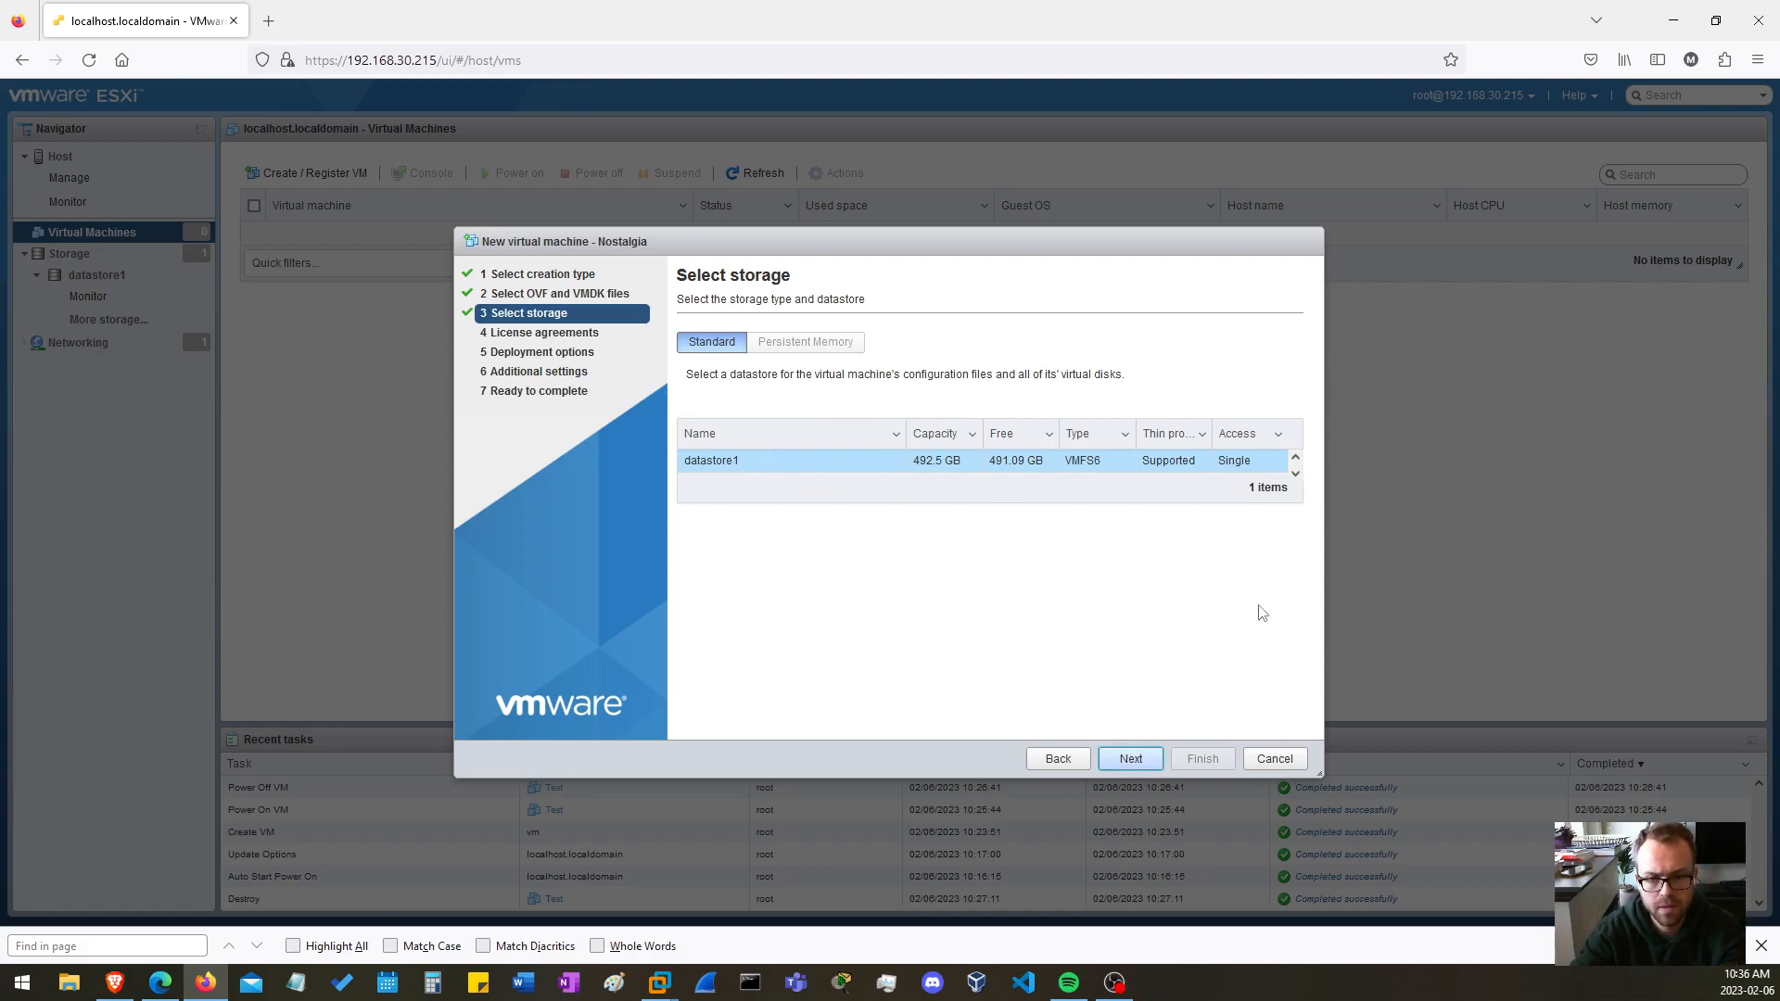
# Finish deploying Nostalgia to datastore1 on VM Network with thin provisioning and automatic power-on
pyautogui.click(1131, 758)
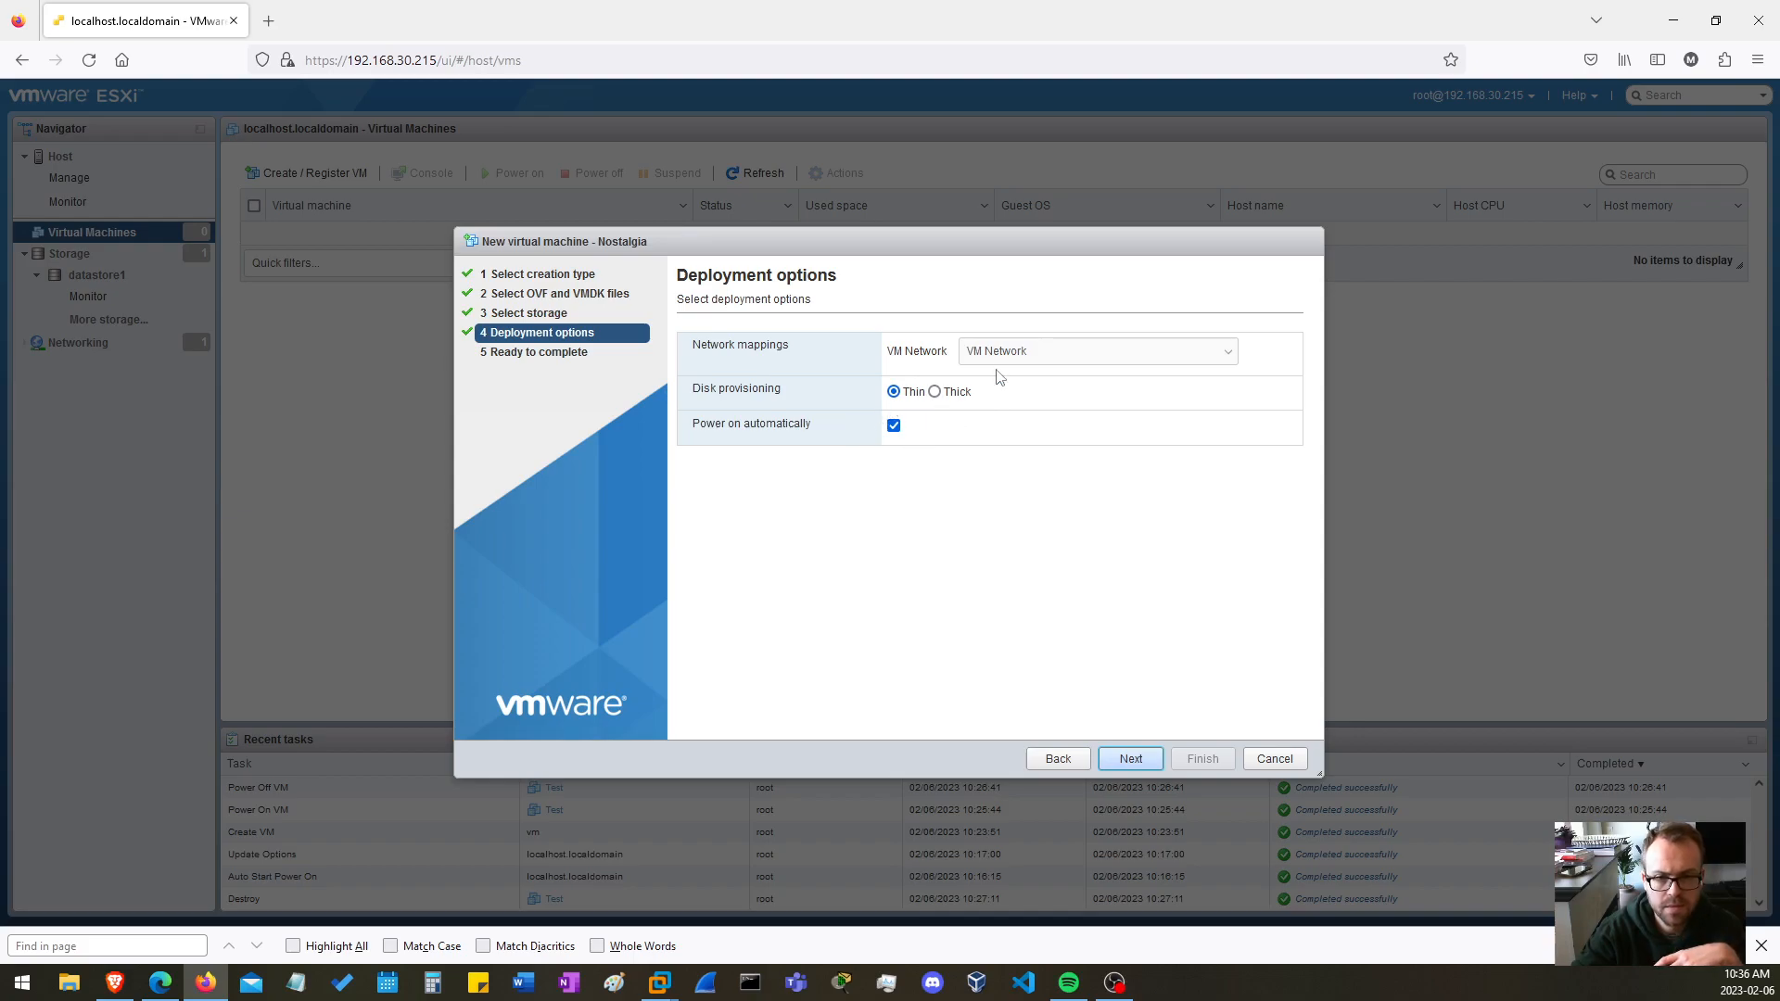
pyautogui.click(1131, 759)
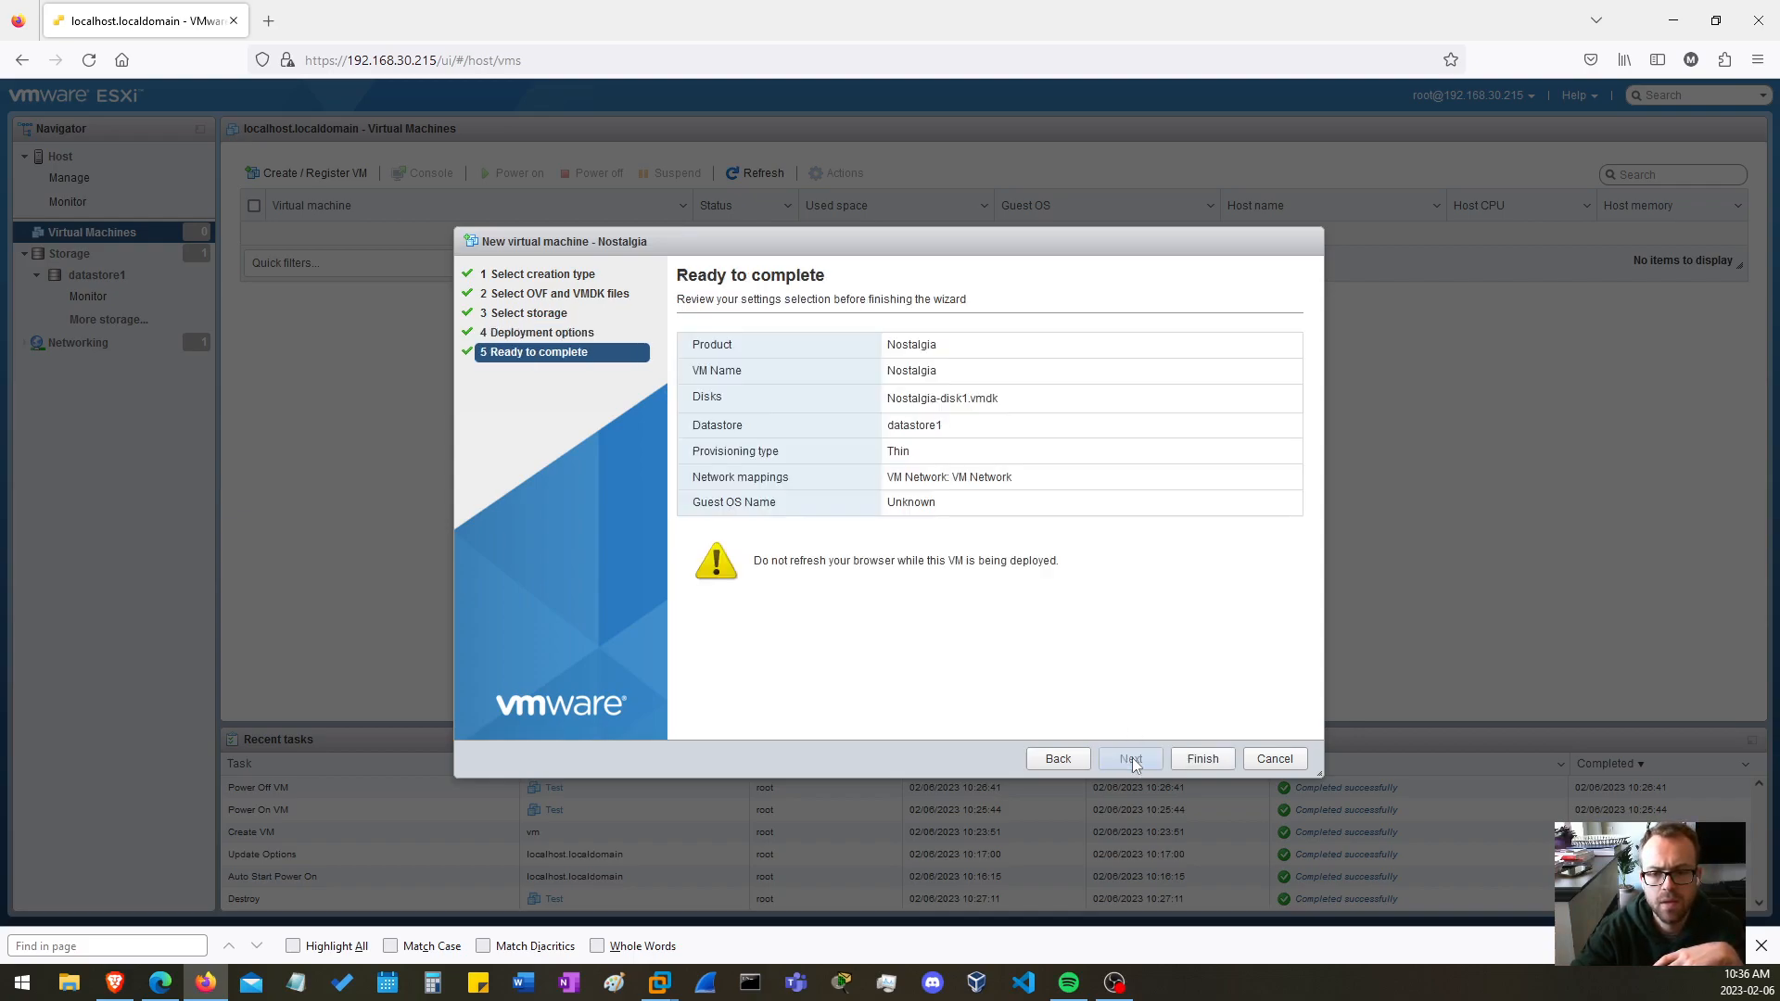
pyautogui.click(1199, 762)
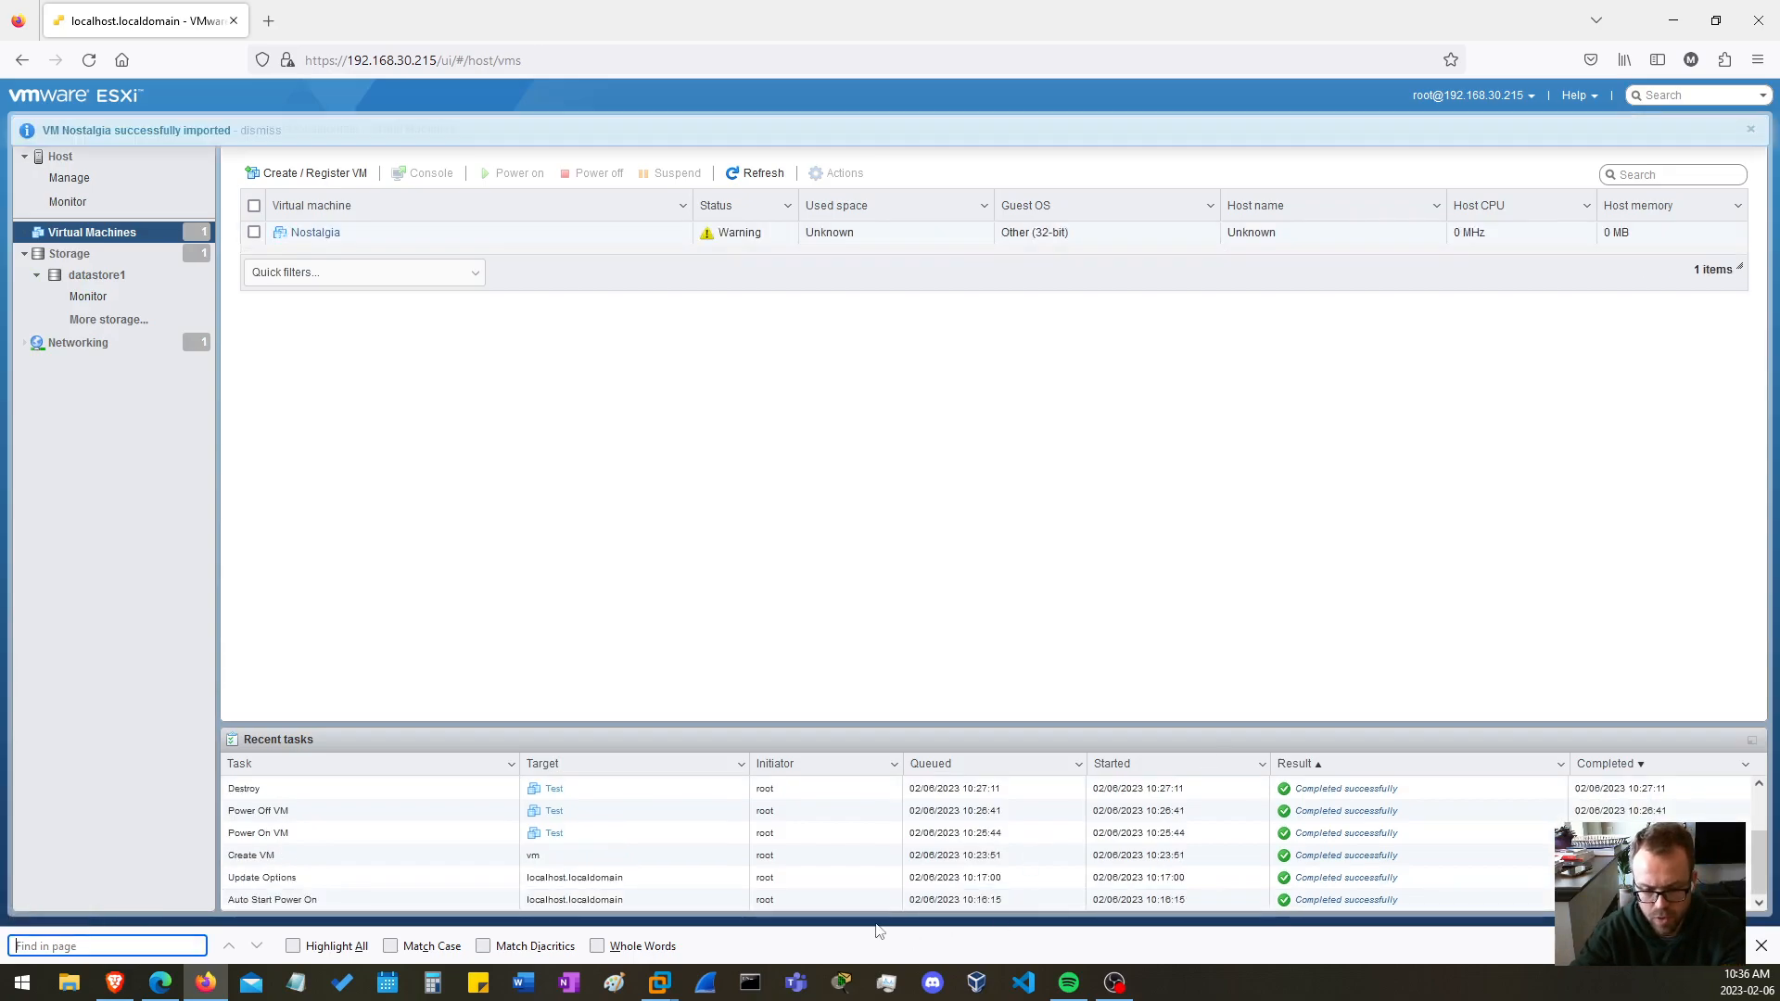
pyautogui.scroll(-1, 473, 822)
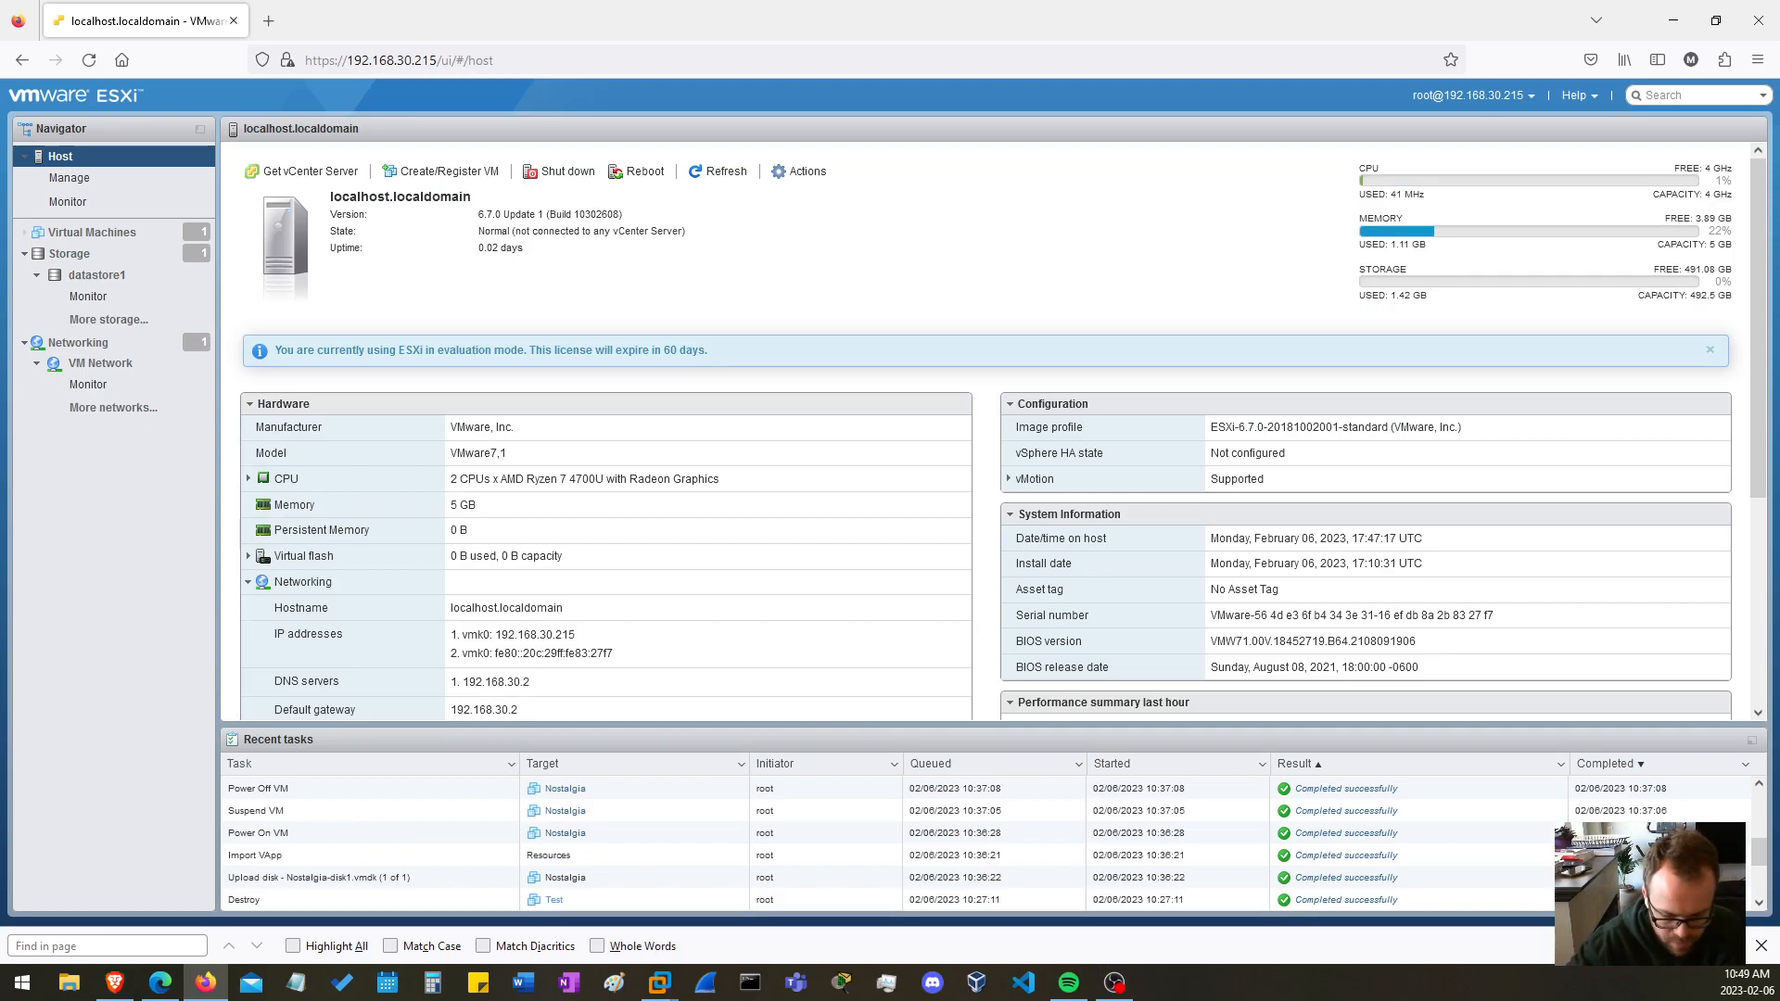
# Examine the host's port groups and virtual switches, including the topology of VM Network and Management Network
pyautogui.click(78, 342)
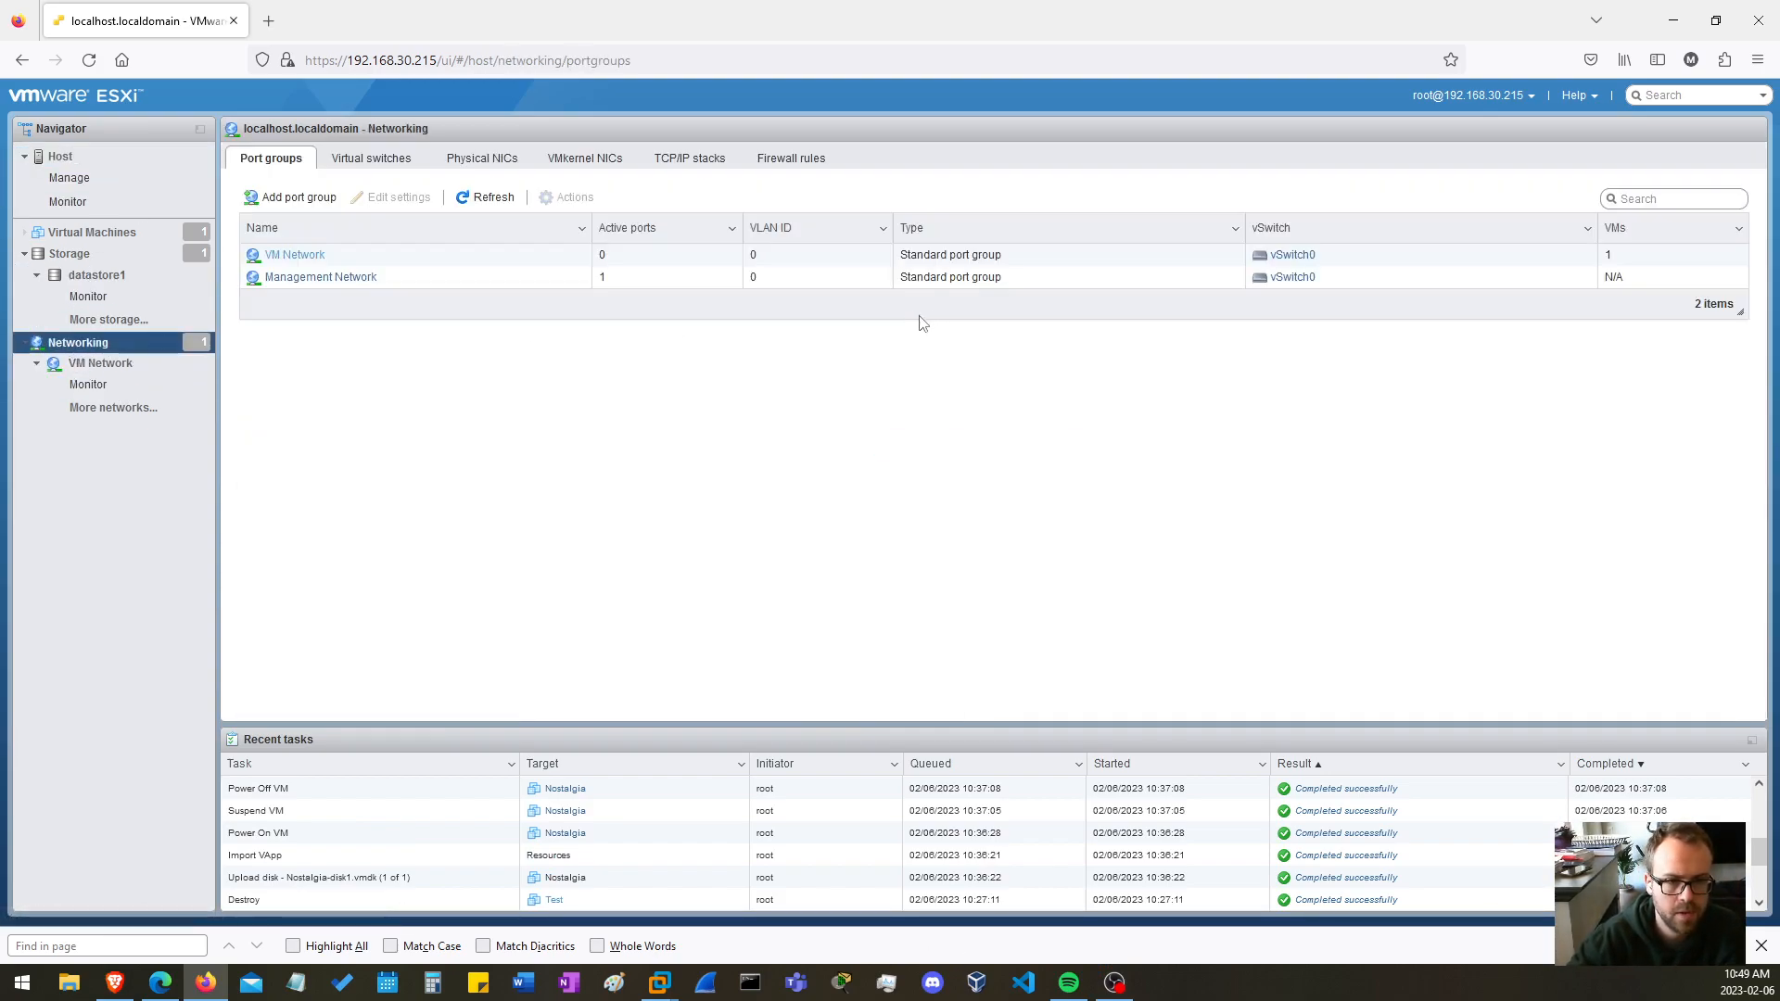
pyautogui.click(373, 158)
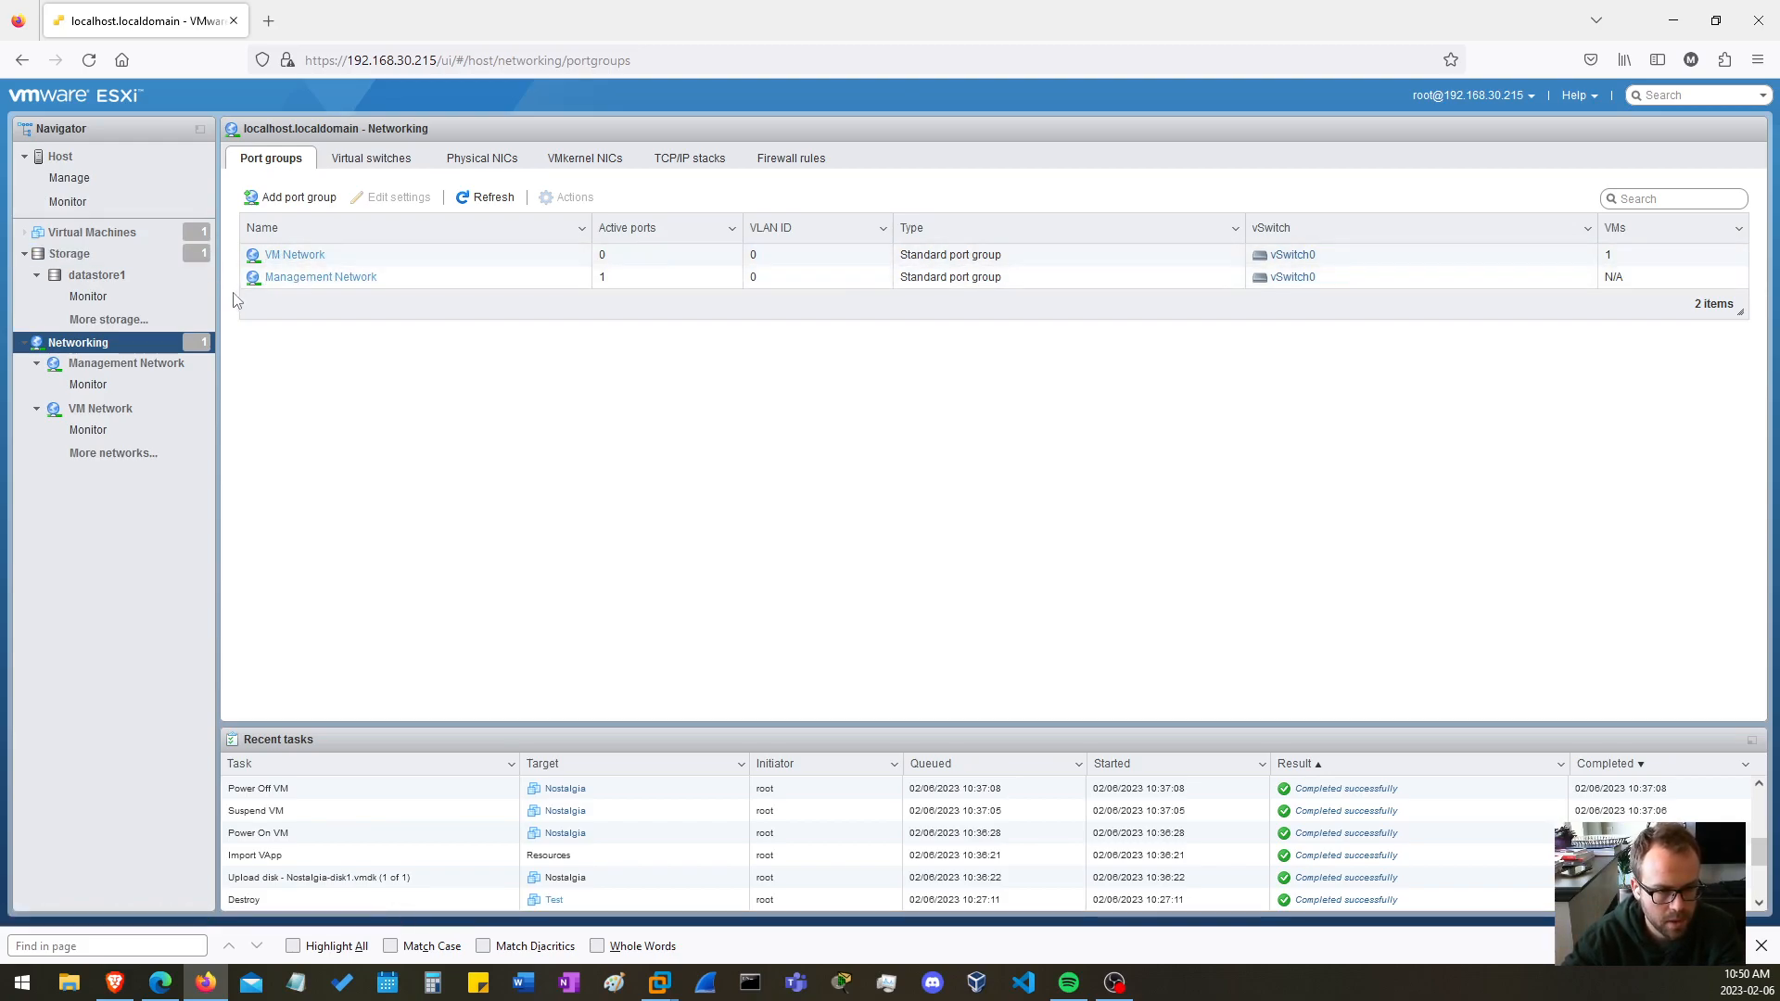
pyautogui.click(291, 256)
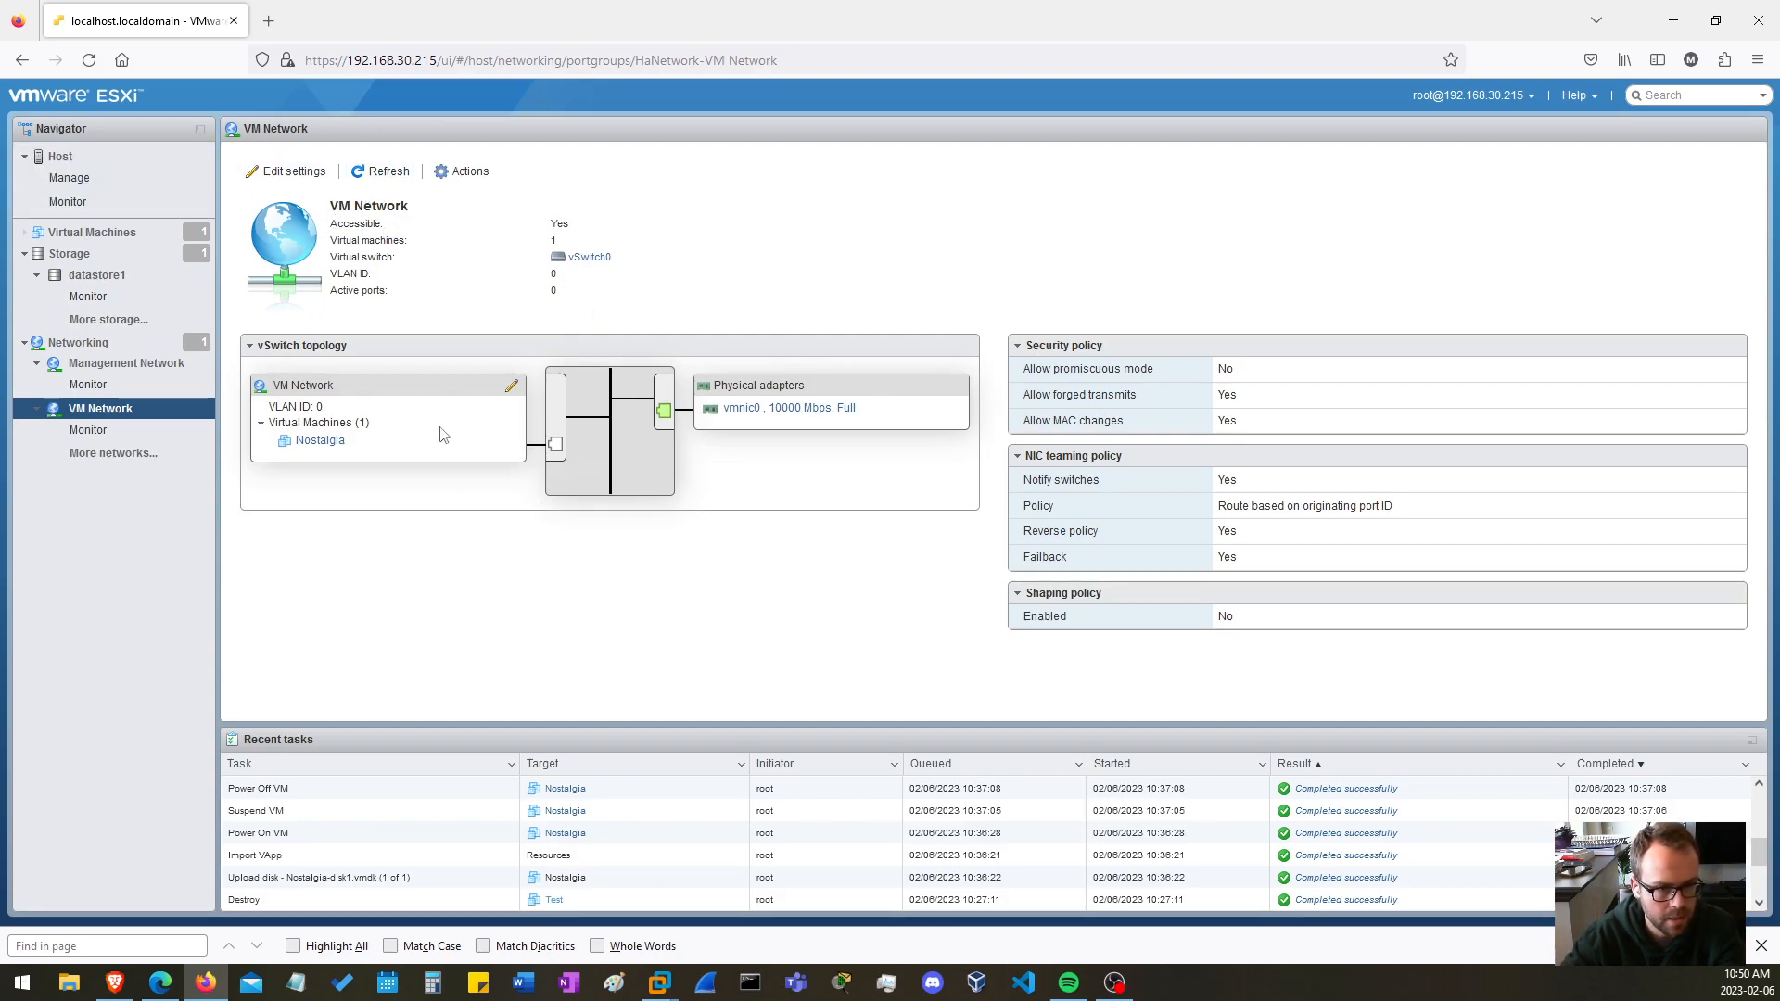
pyautogui.click(149, 369)
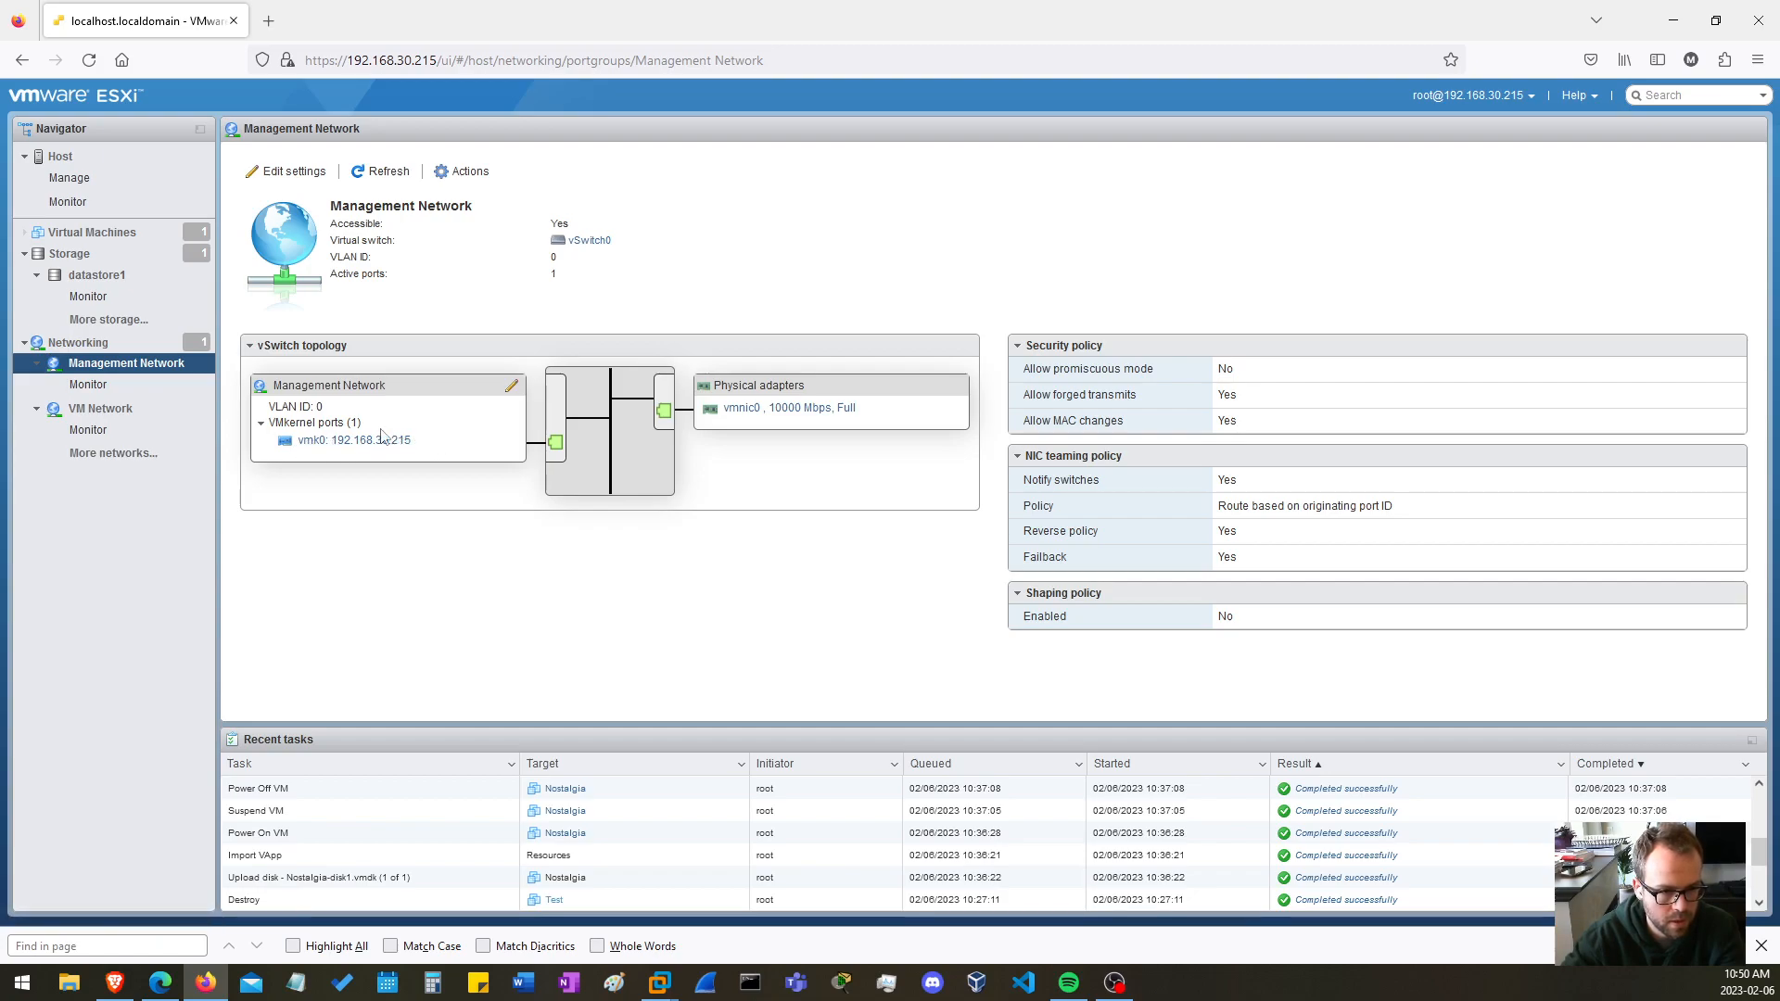
pyautogui.click(78, 343)
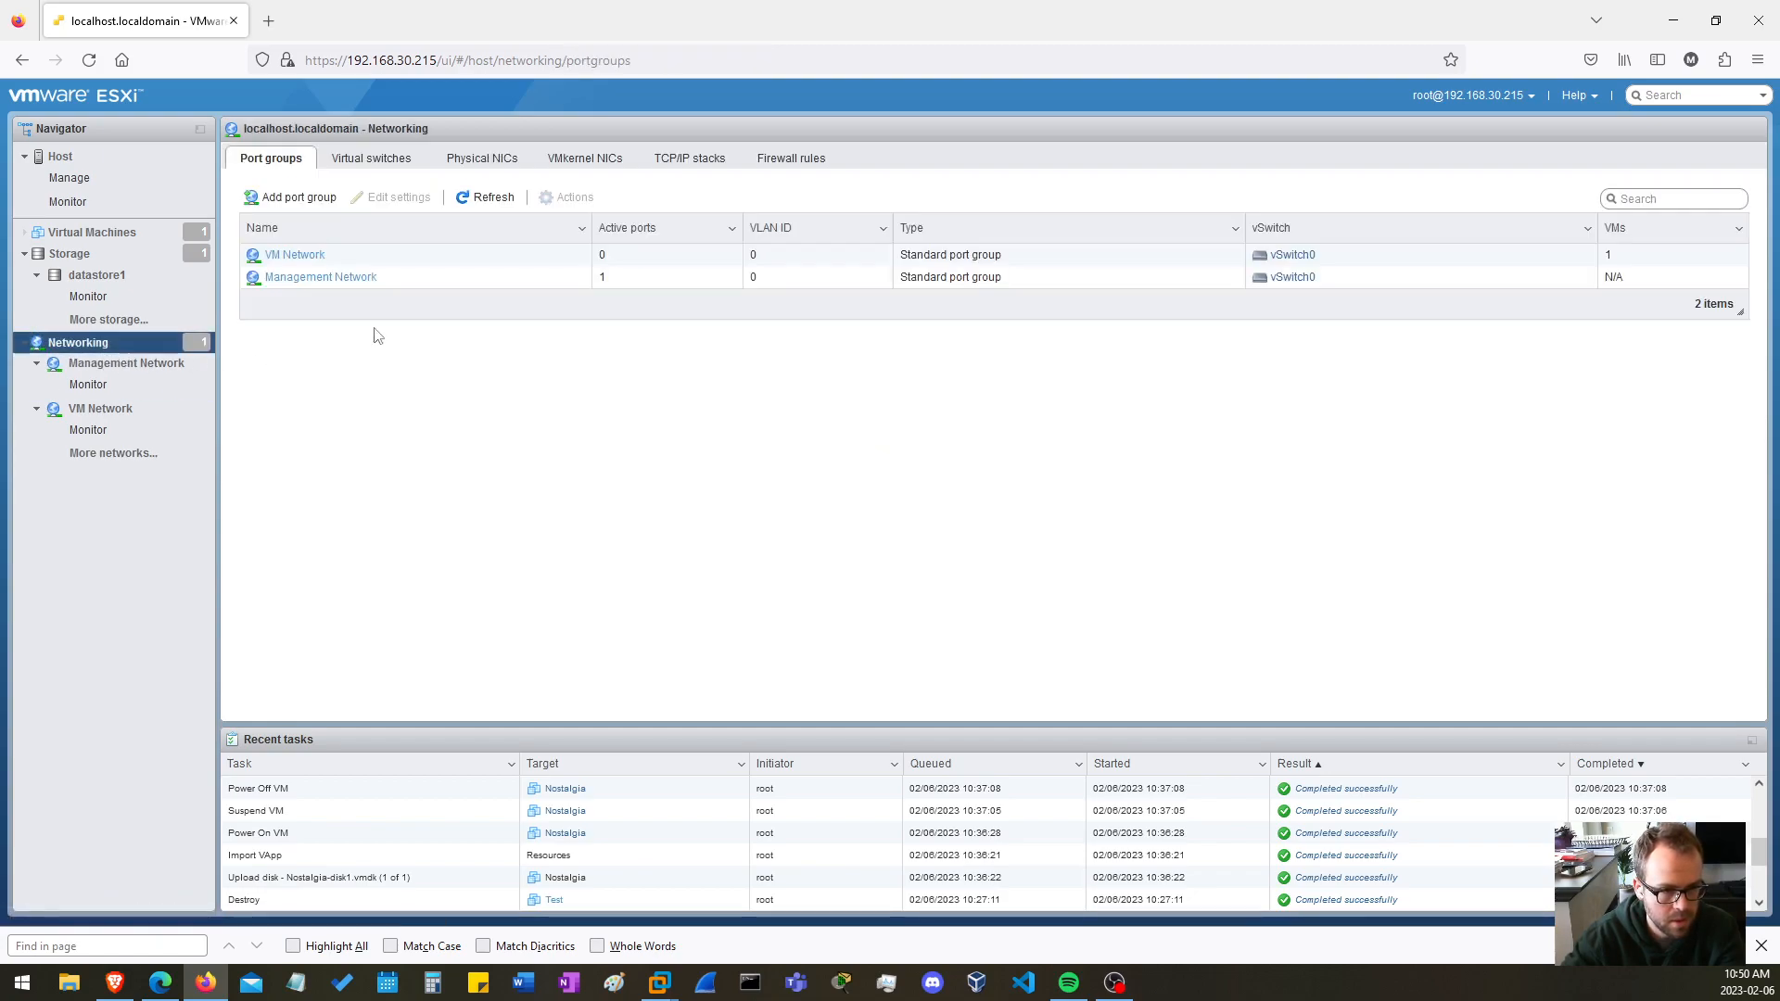
pyautogui.click(289, 255)
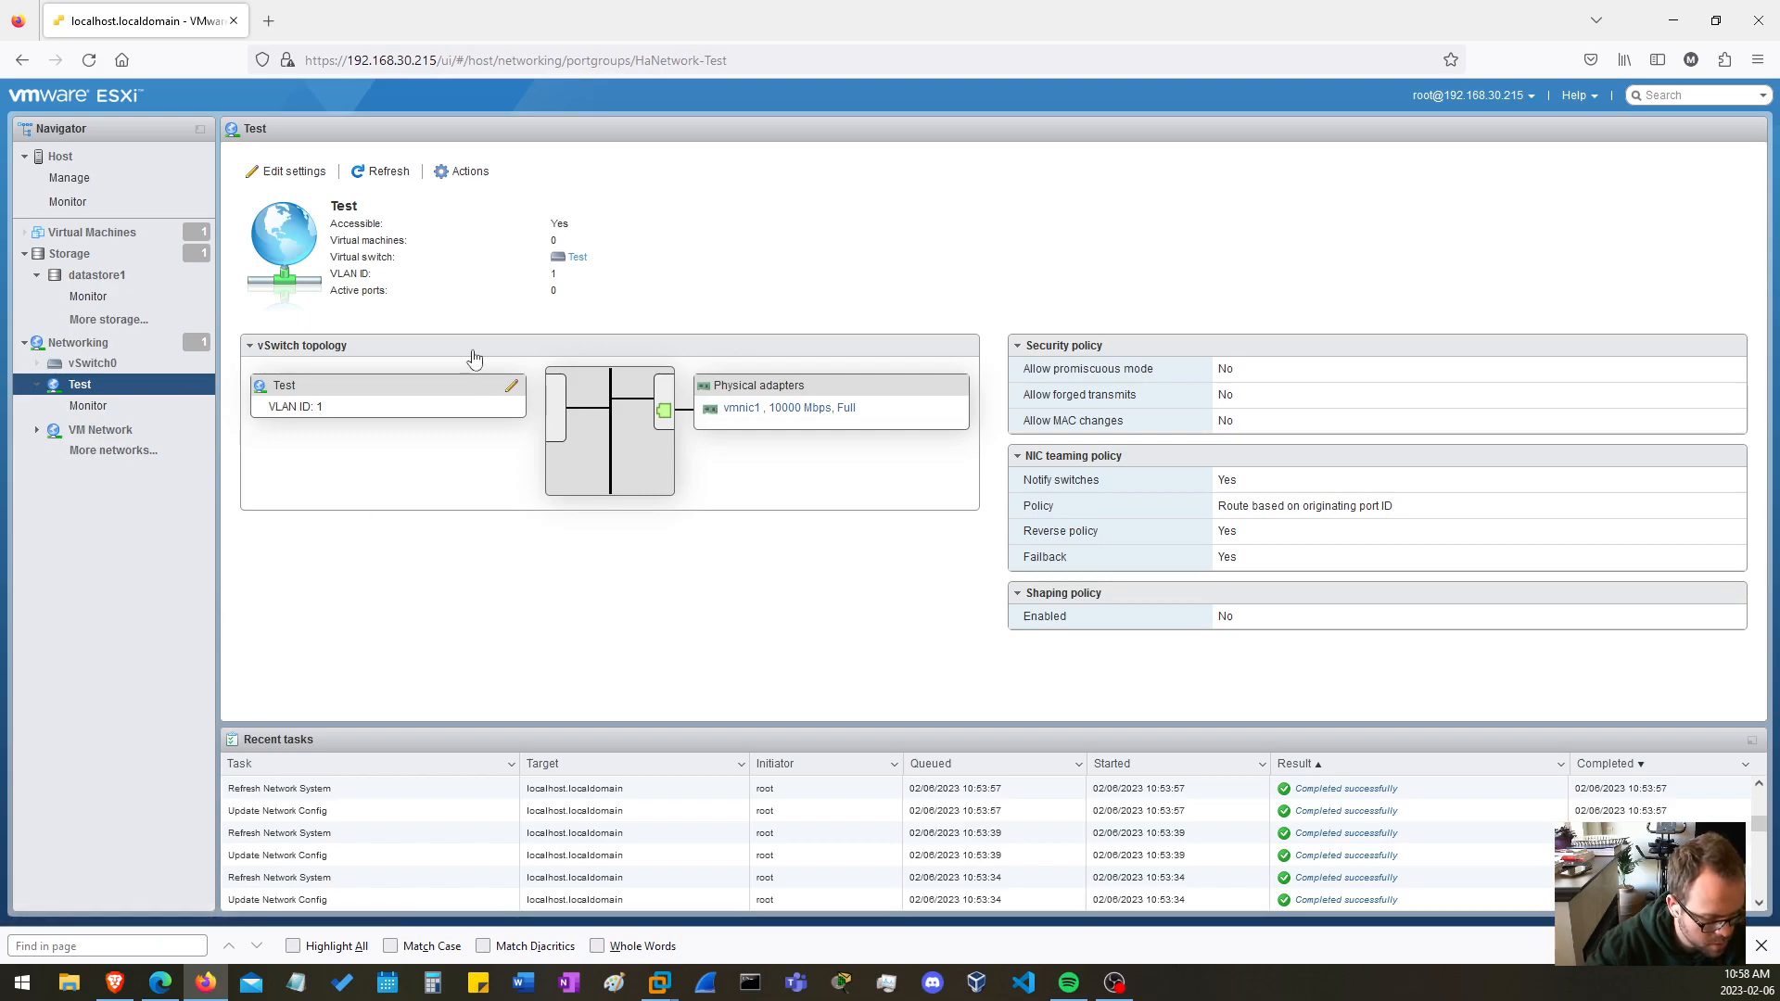
# Open the Nostalgia virtual machine and review its general information, hardware configuration and resource consumption
pyautogui.click(67, 233)
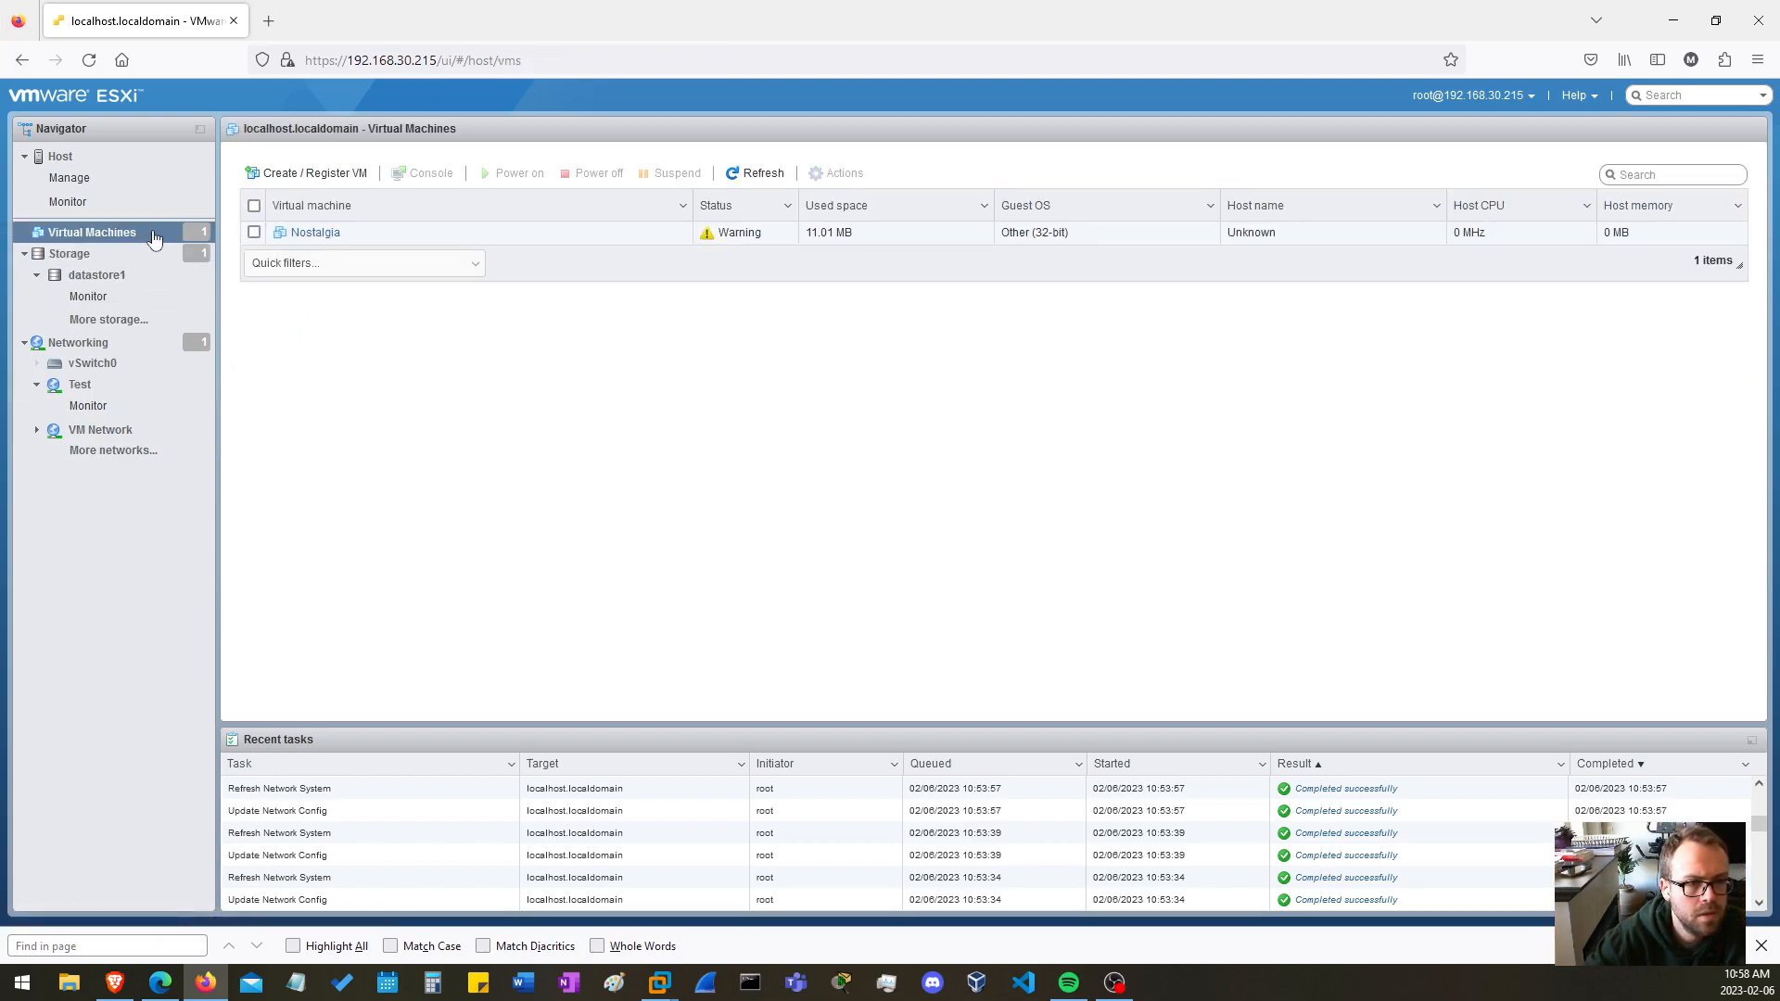
pyautogui.click(312, 234)
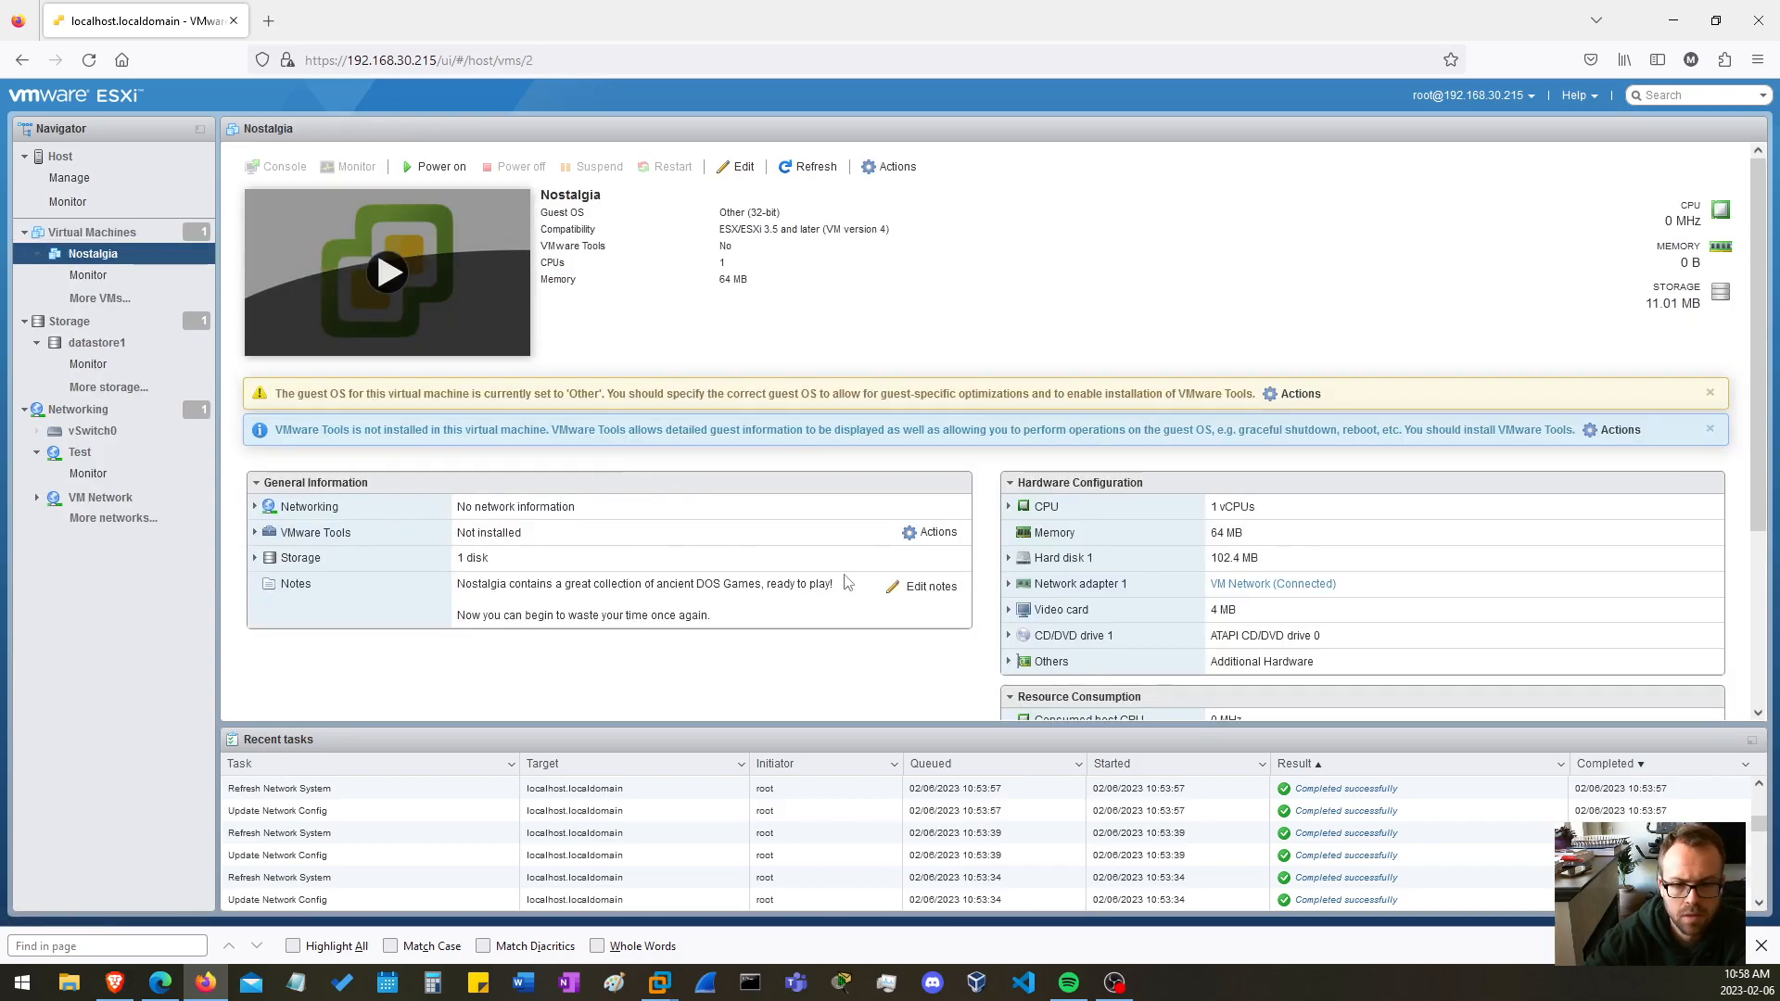
pyautogui.scroll(-3, 1099, 521)
pyautogui.scroll(-1, 1100, 521)
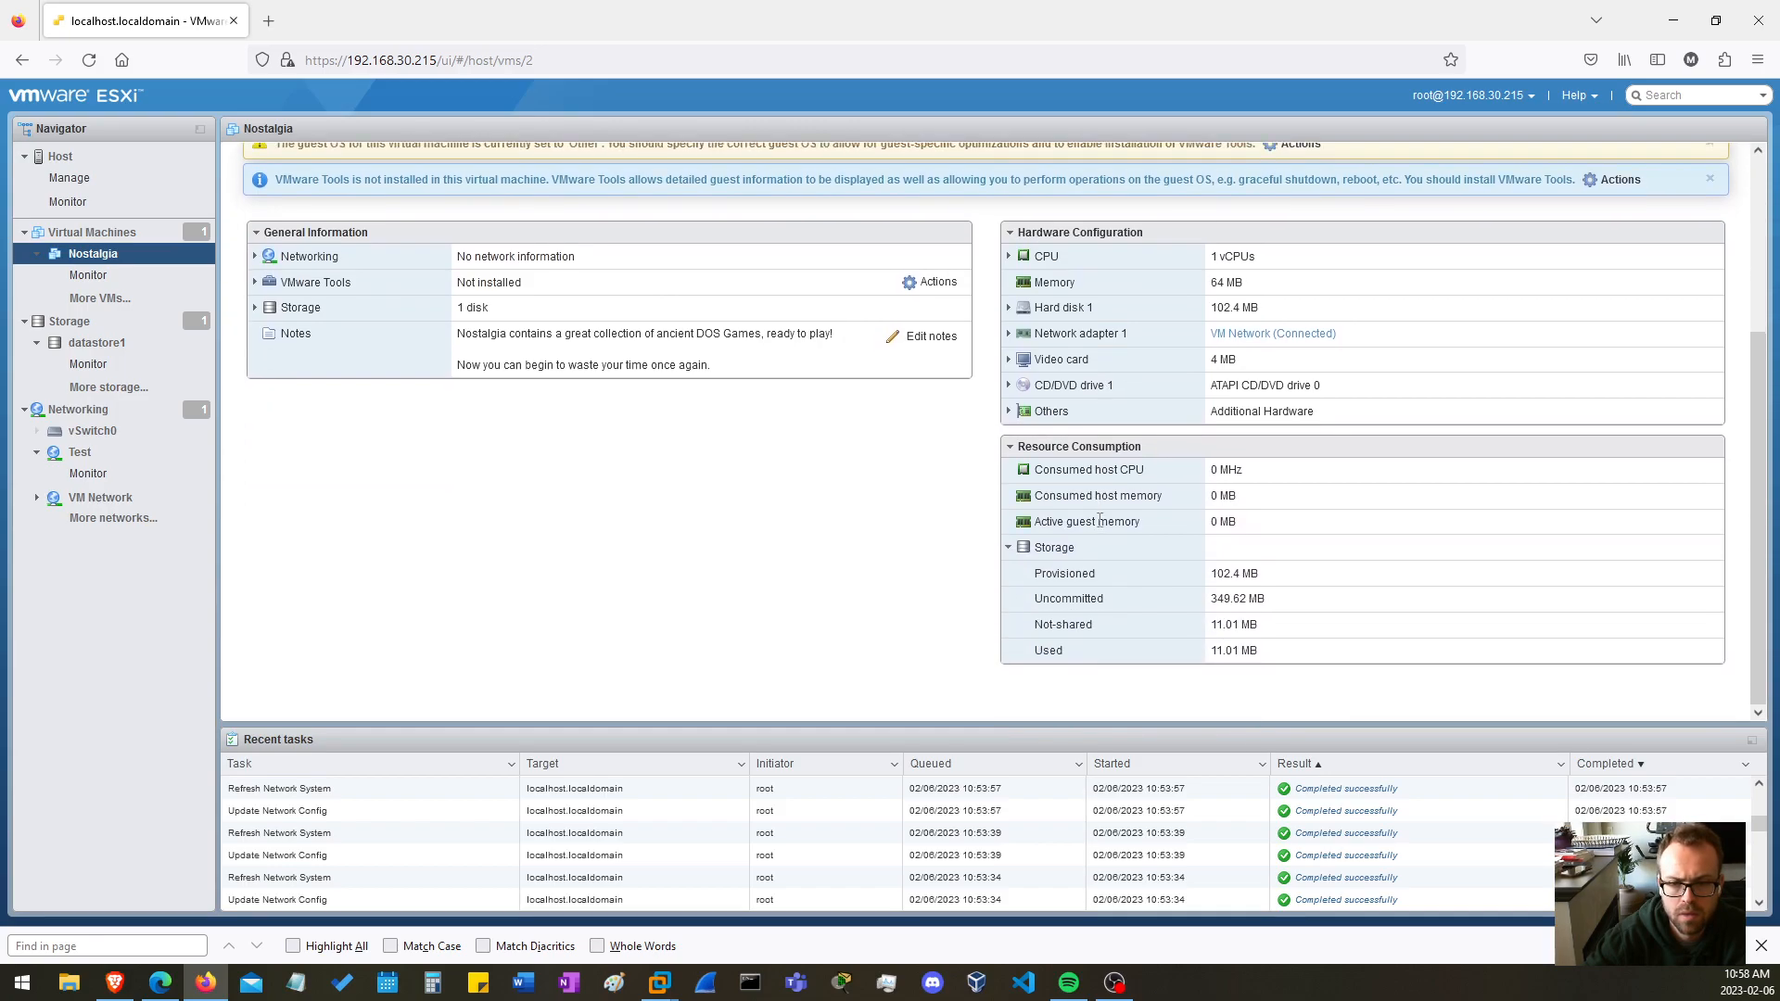
pyautogui.hotkey('ctrl', 'f')
pyautogui.scroll(3, 639, 334)
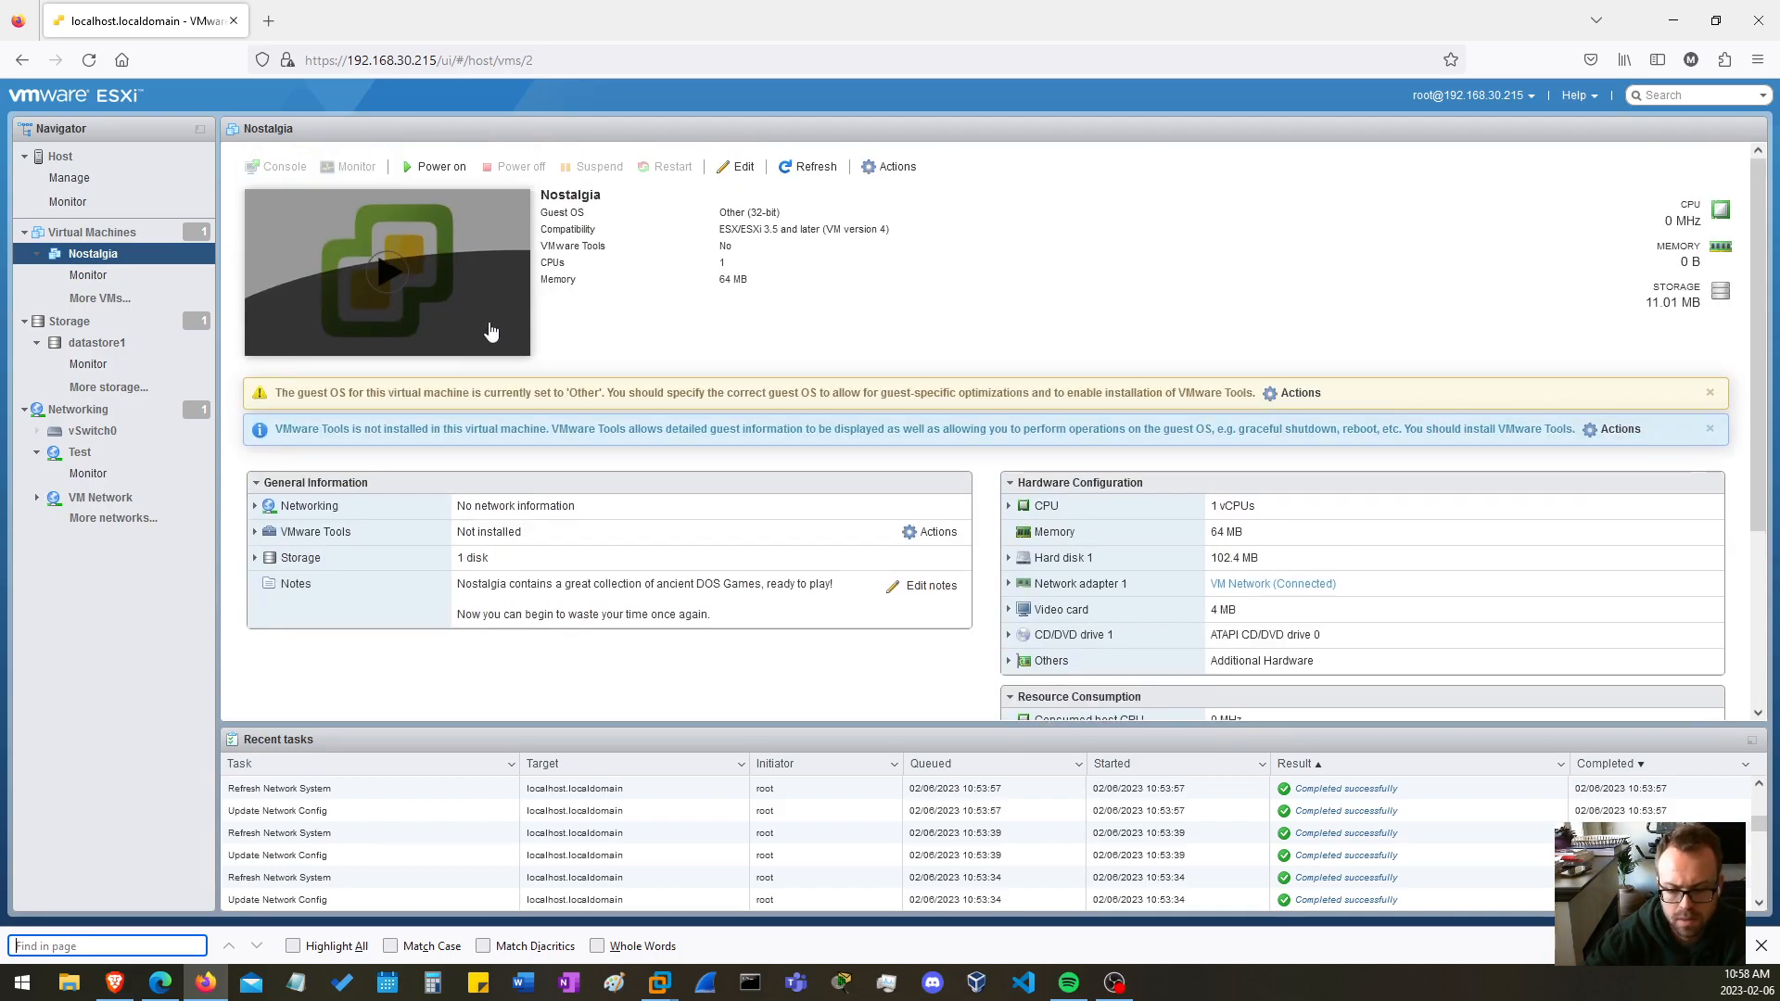
# Try to switch Nostalgia's Network Adapter 1 to the Test network and save the settings
pyautogui.click(737, 167)
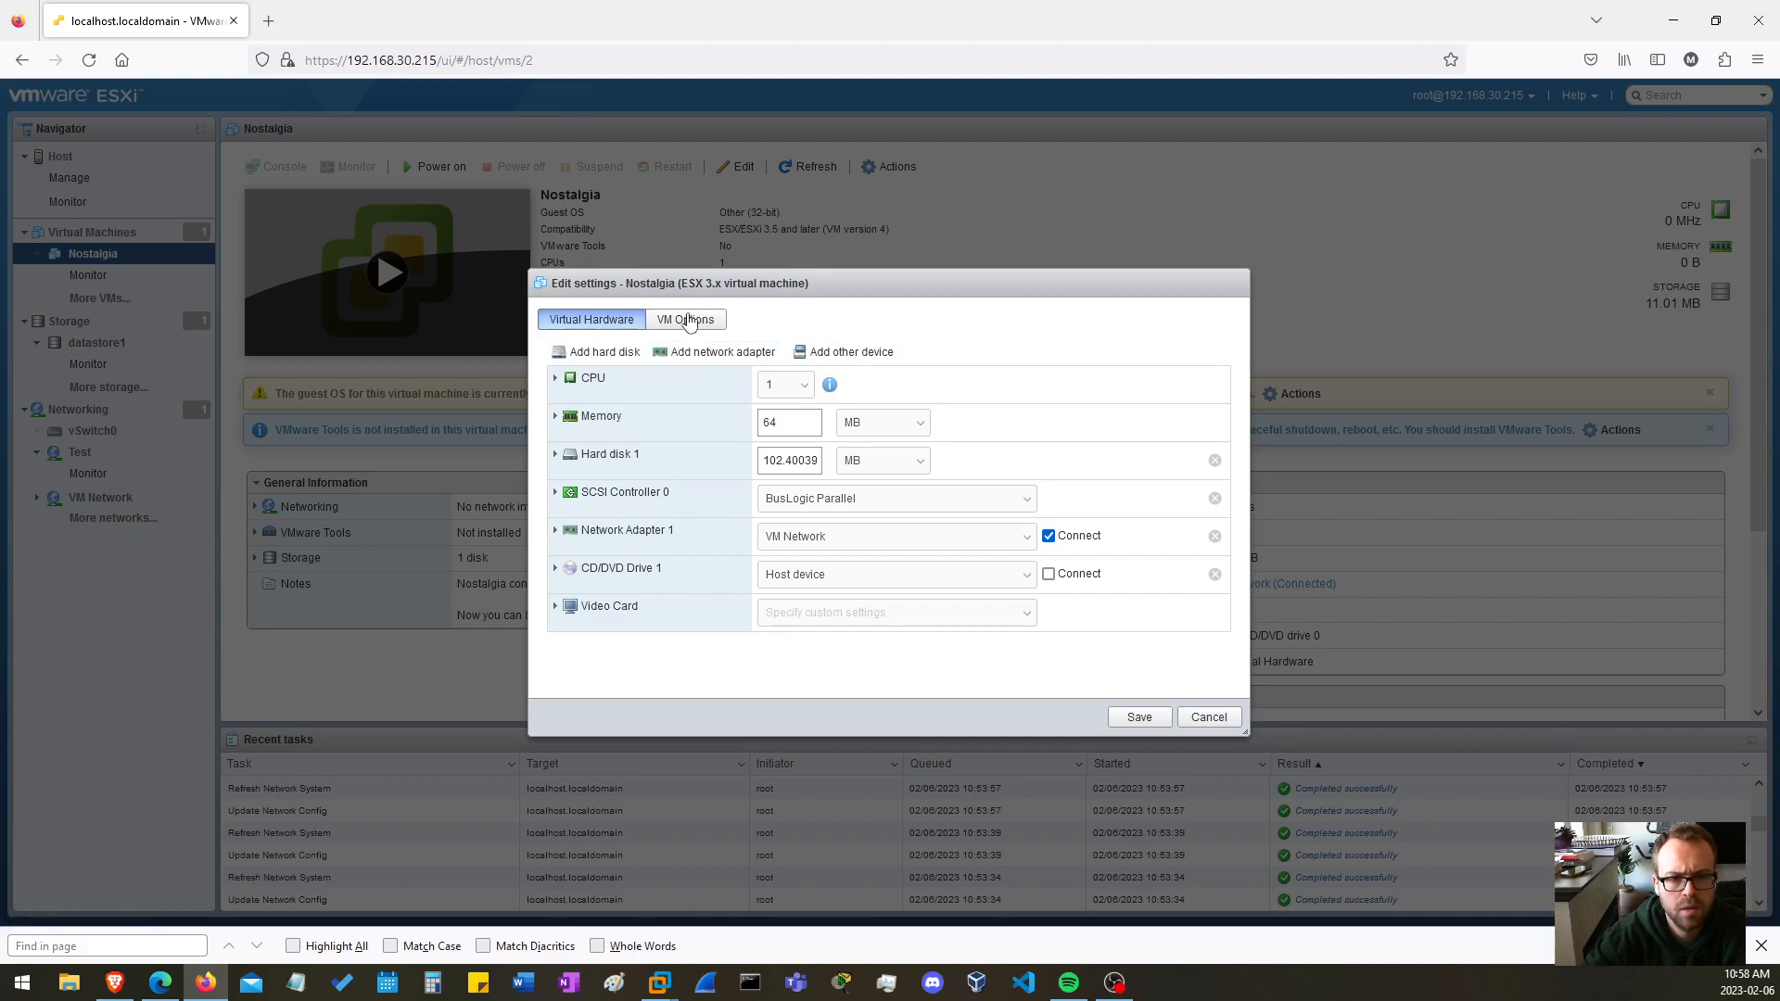
pyautogui.click(683, 321)
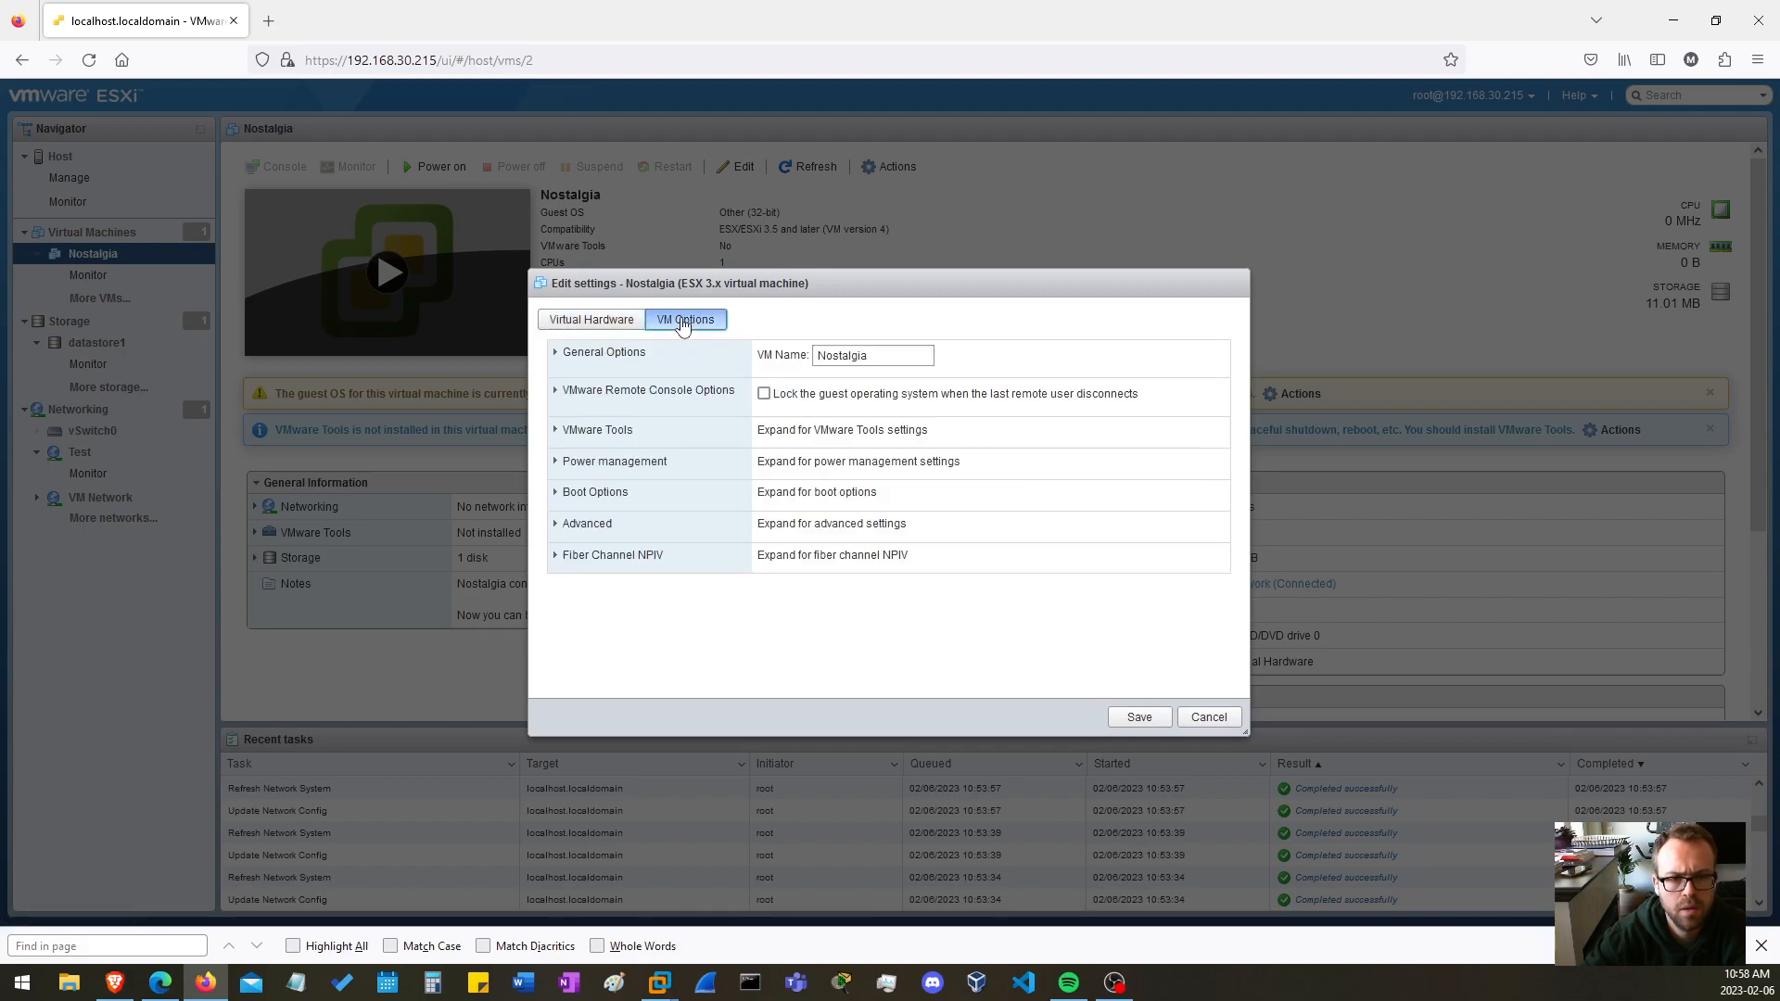
pyautogui.click(592, 320)
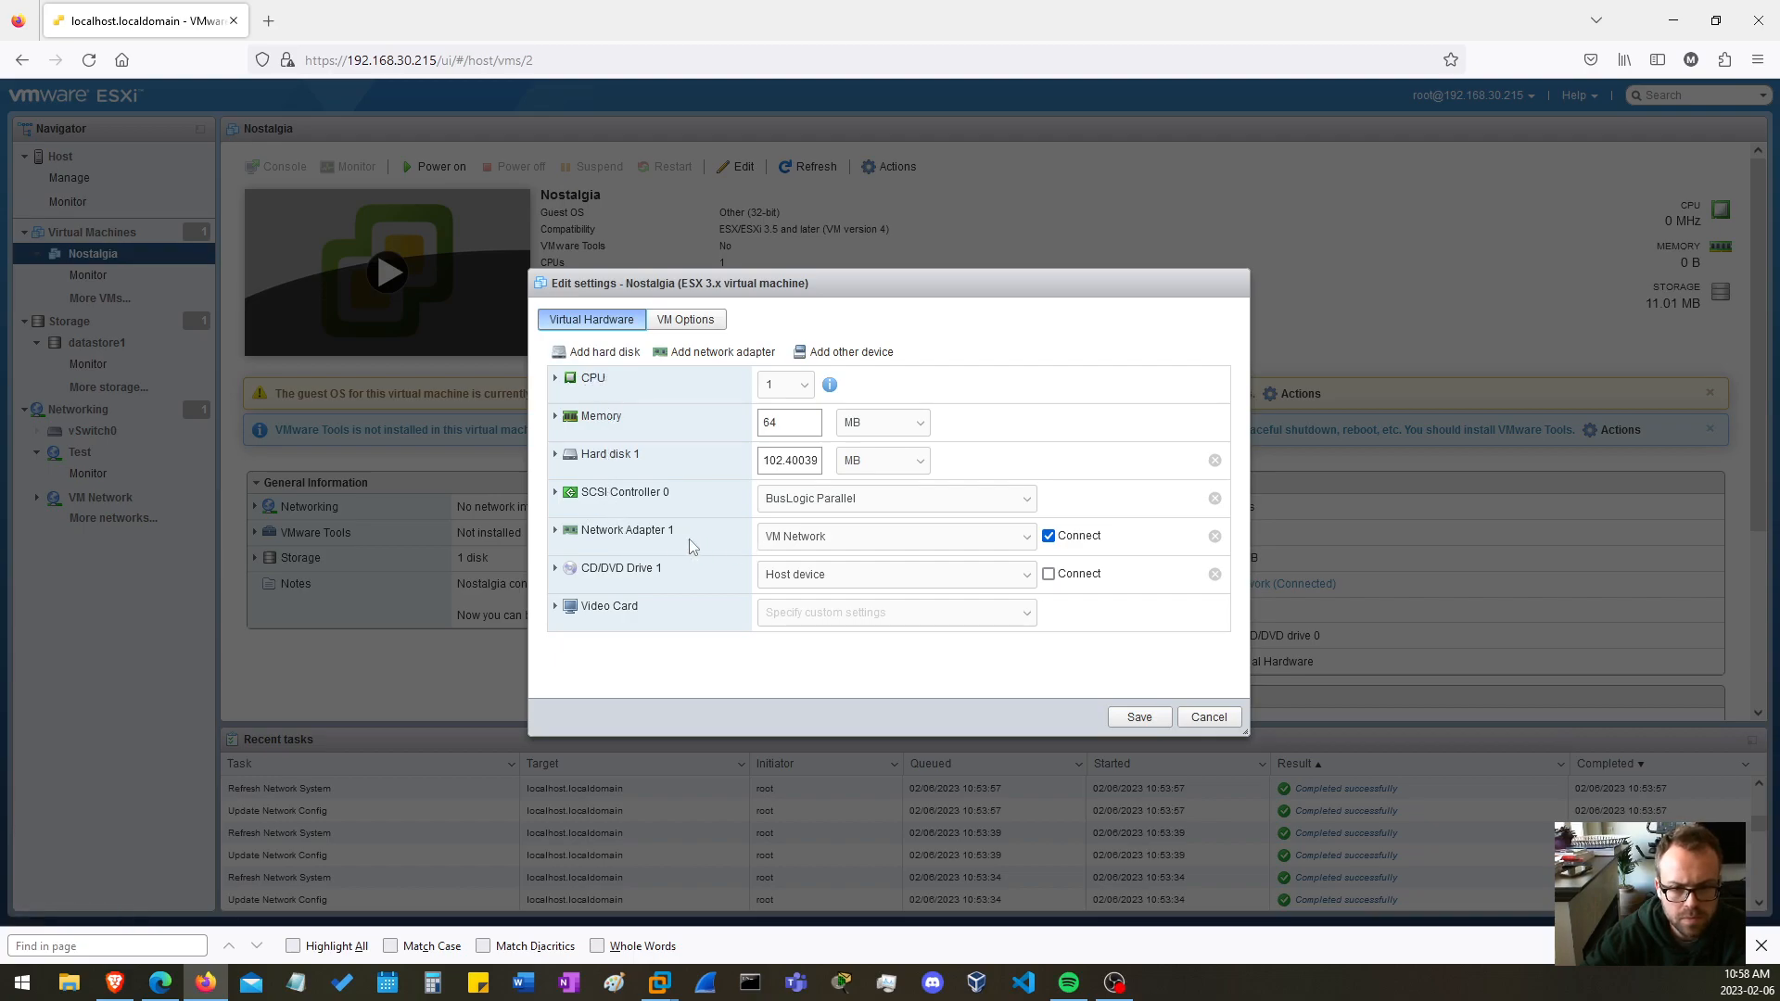
pyautogui.click(809, 542)
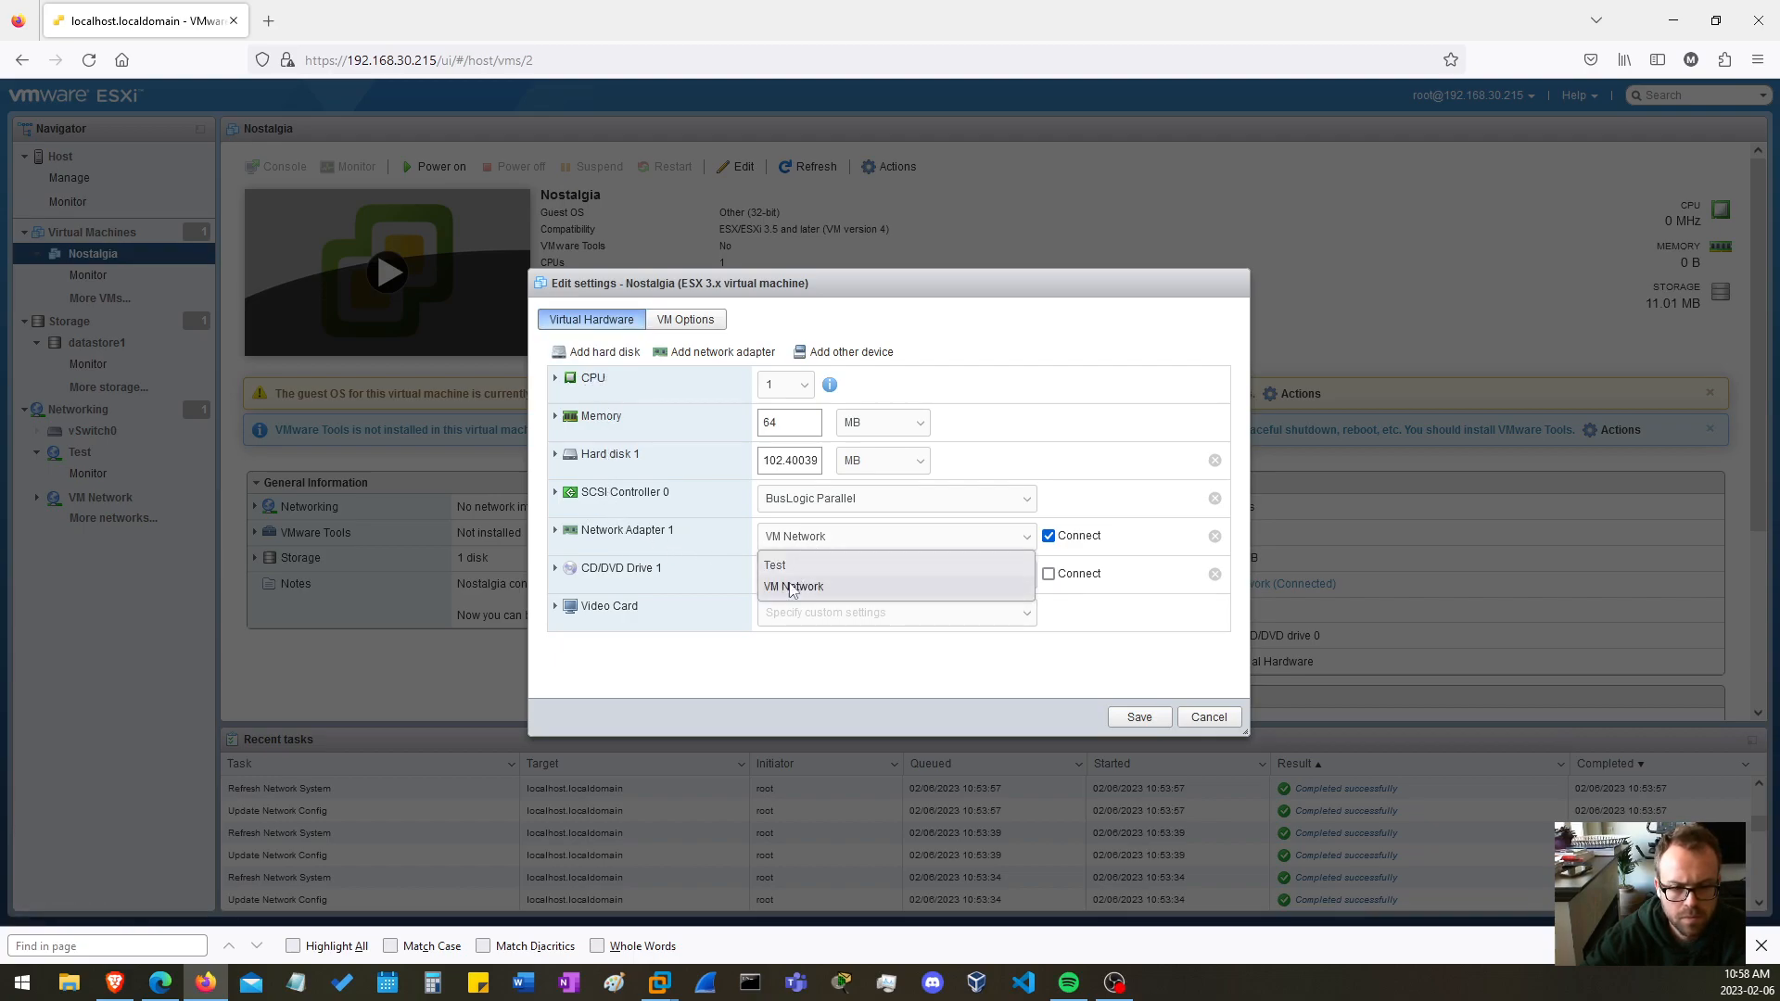
pyautogui.click(795, 566)
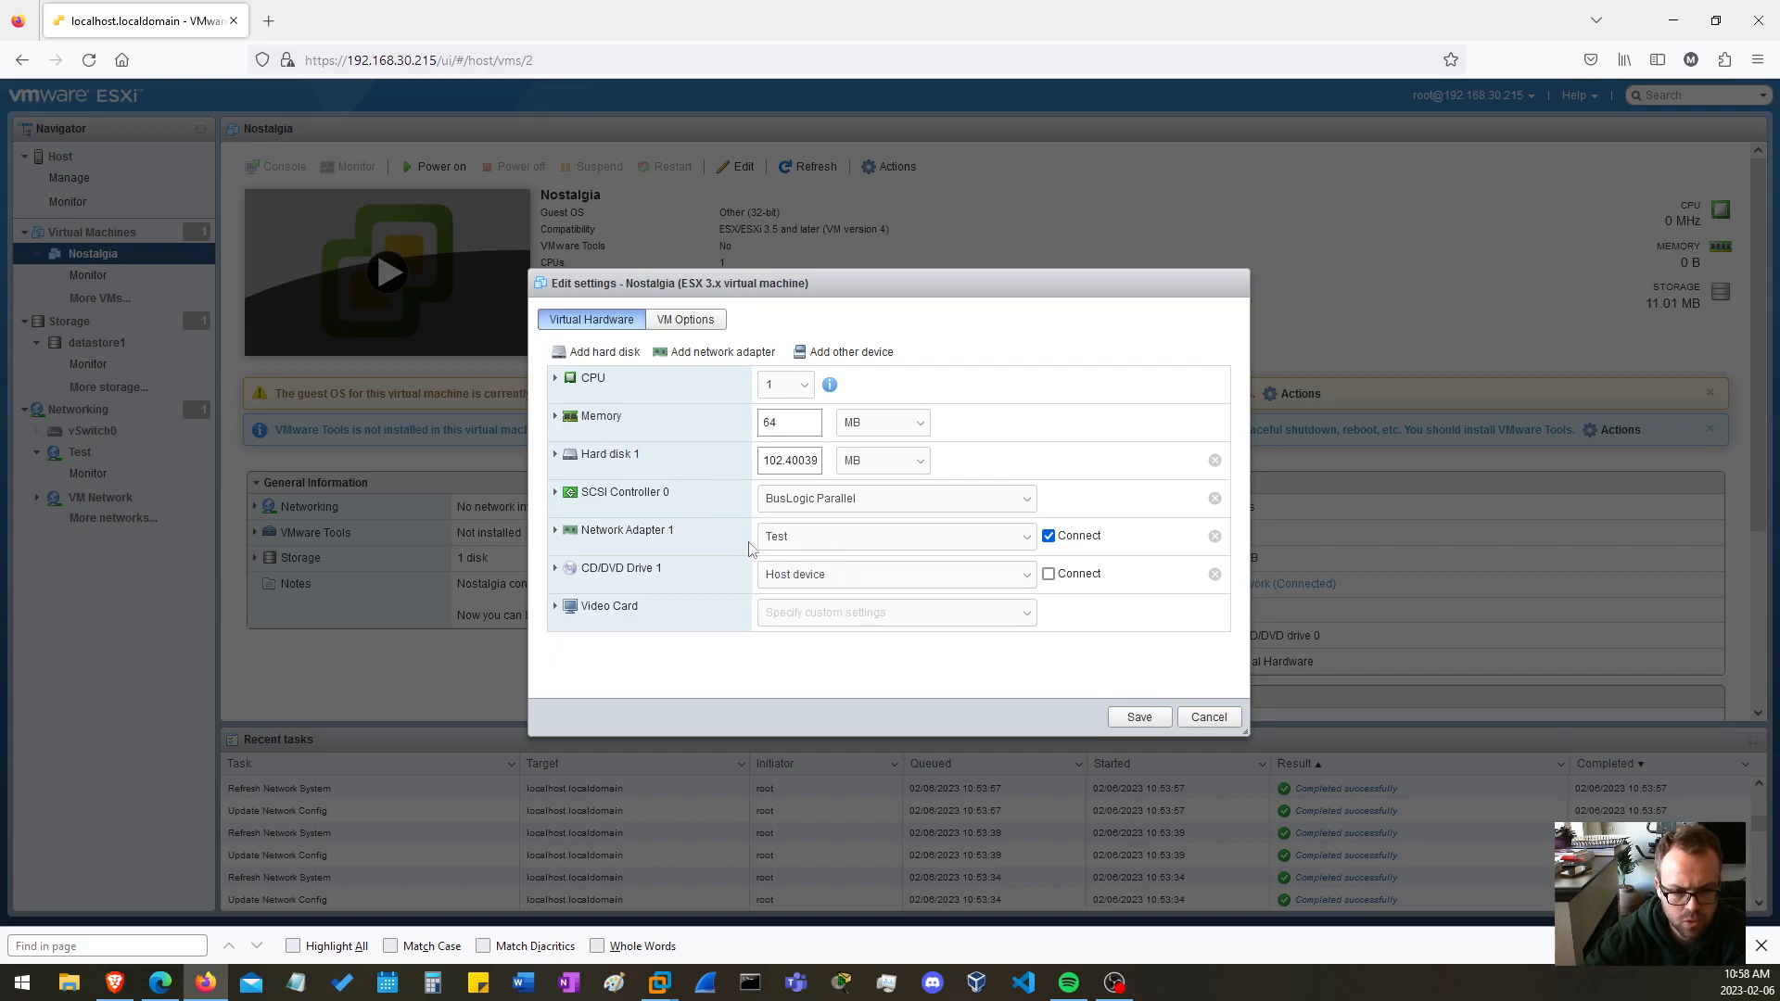
pyautogui.click(1140, 718)
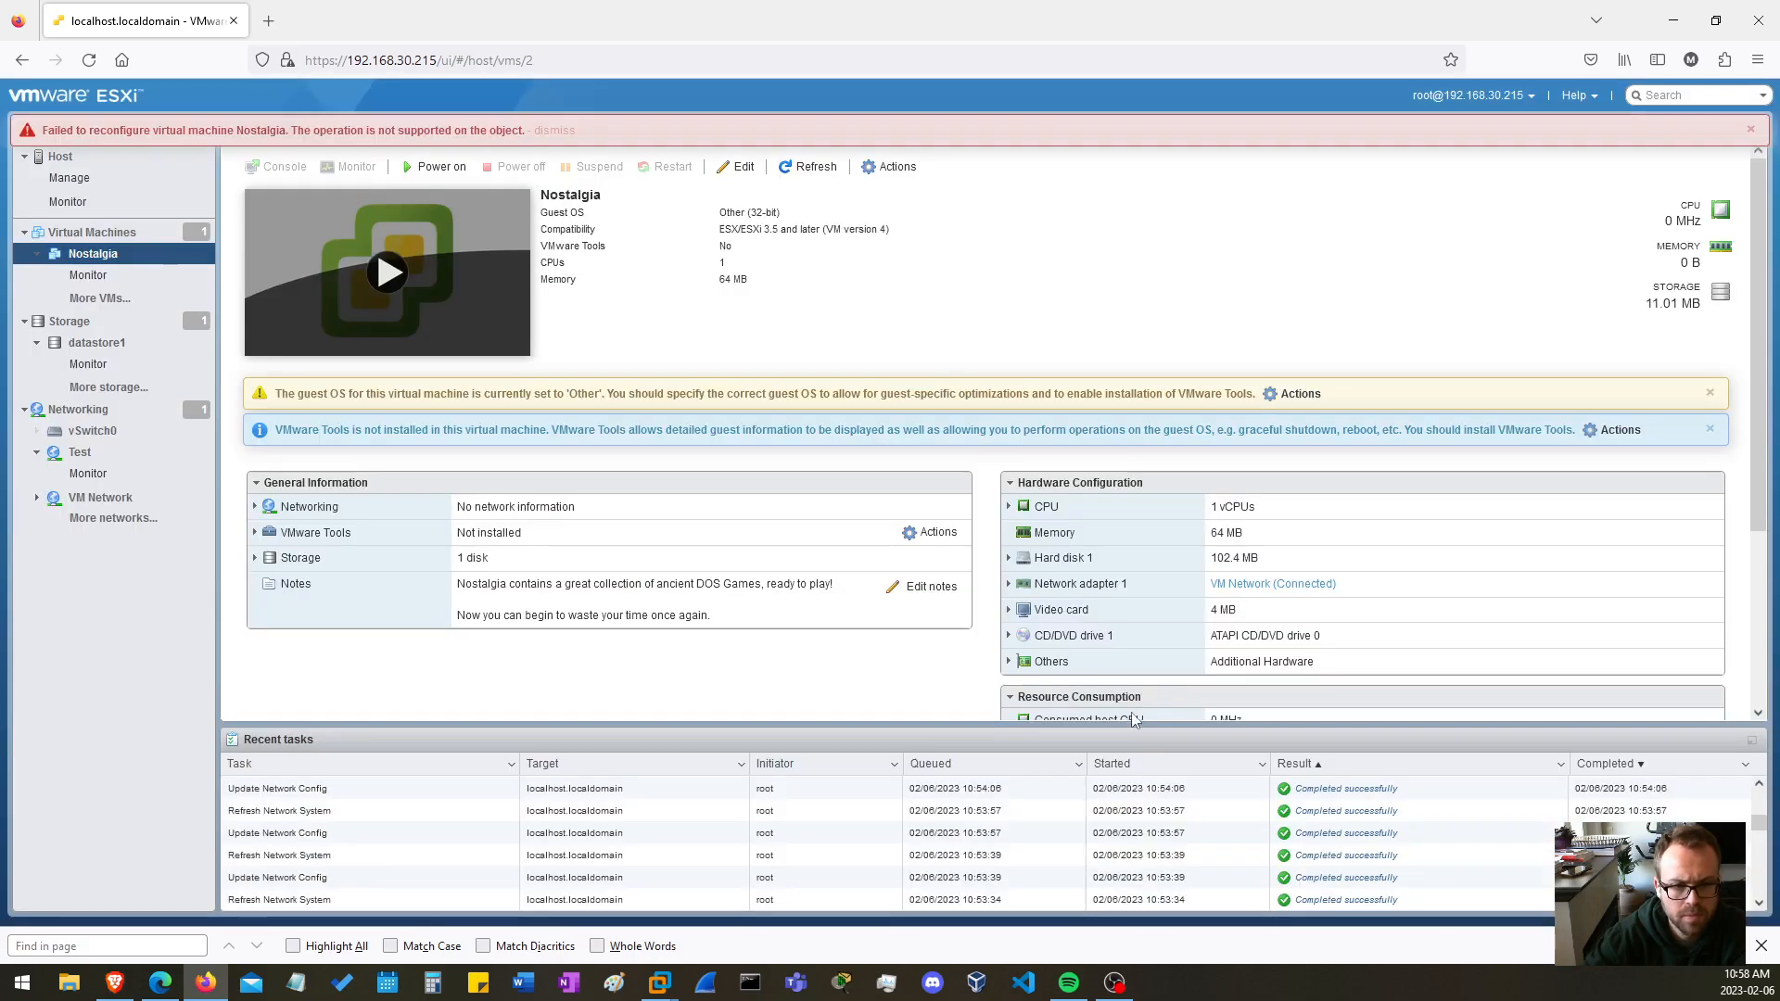